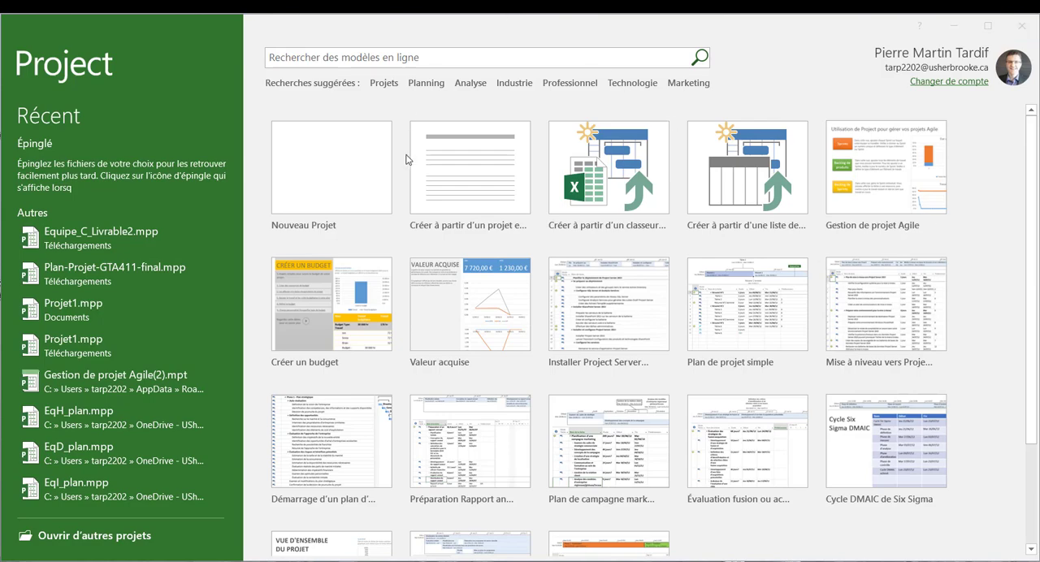
# - Create a new blank project
pyautogui.click(309, 192)
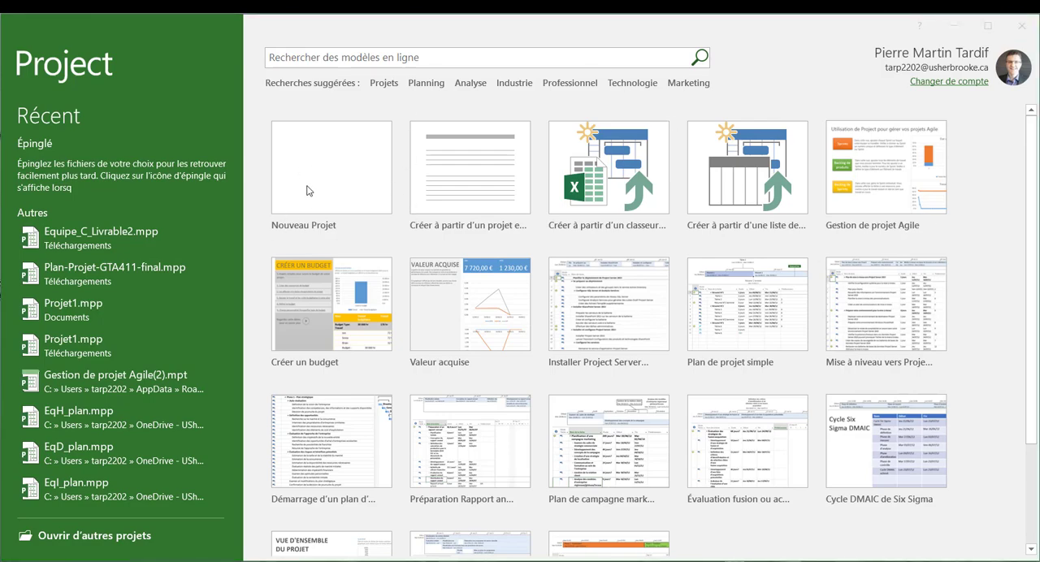
pyautogui.click(307, 191)
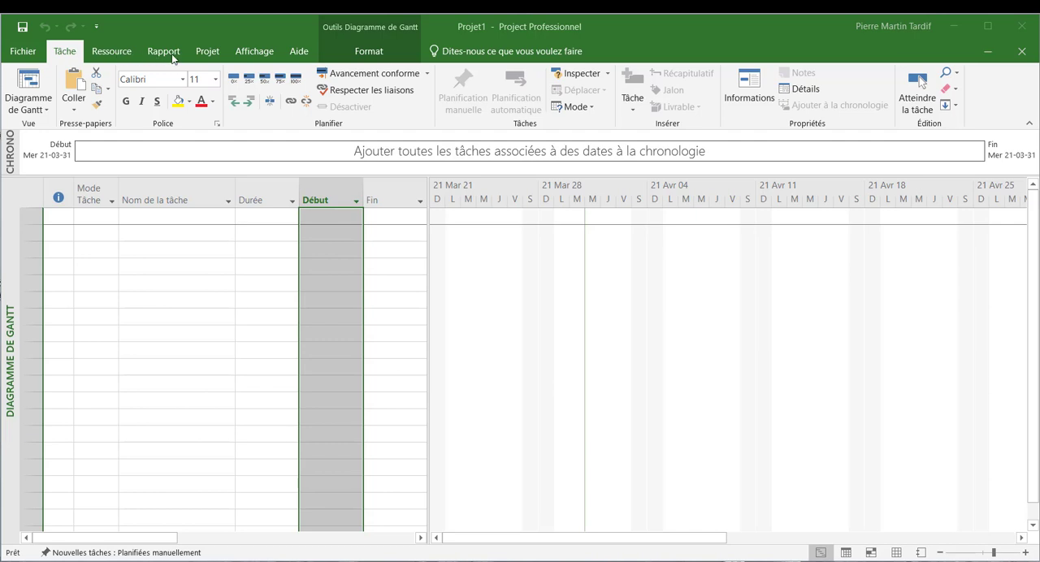
# - Set the current date (Date actuelle) in the project information to Monday 21-05-03
pyautogui.click(205, 59)
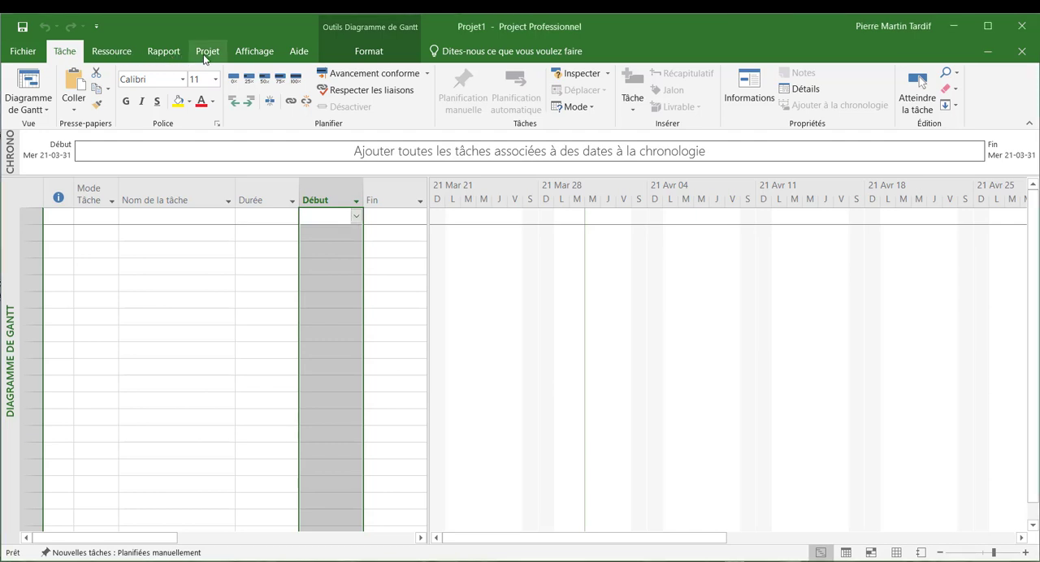
pyautogui.click(207, 55)
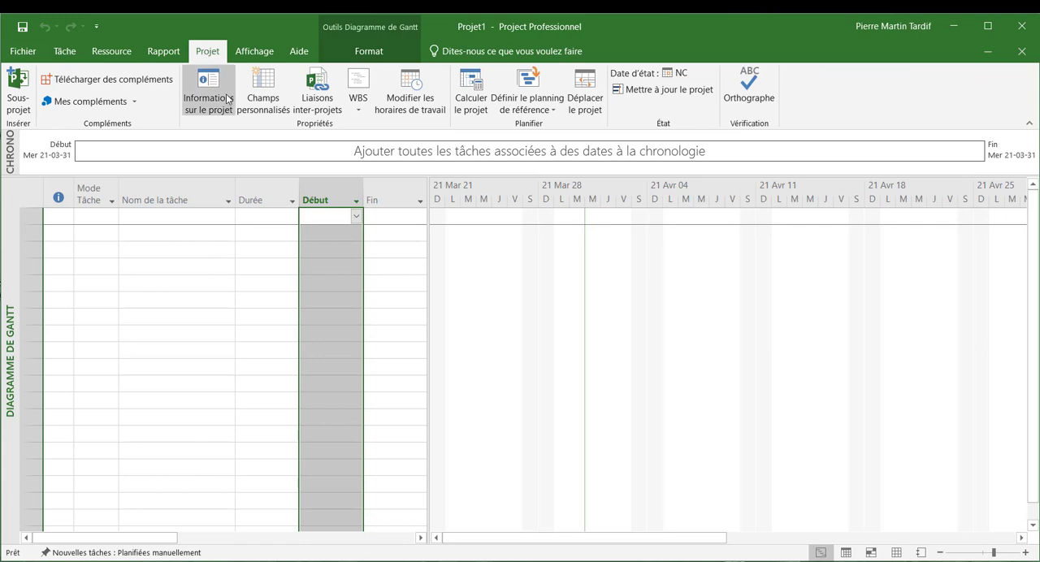
pyautogui.click(197, 108)
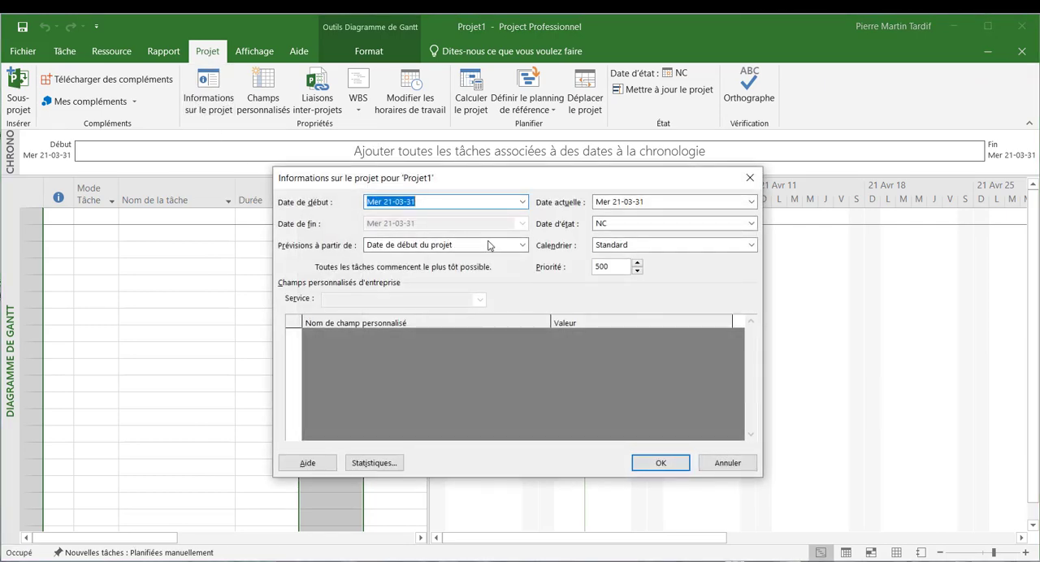
pyautogui.click(751, 203)
pyautogui.click(751, 204)
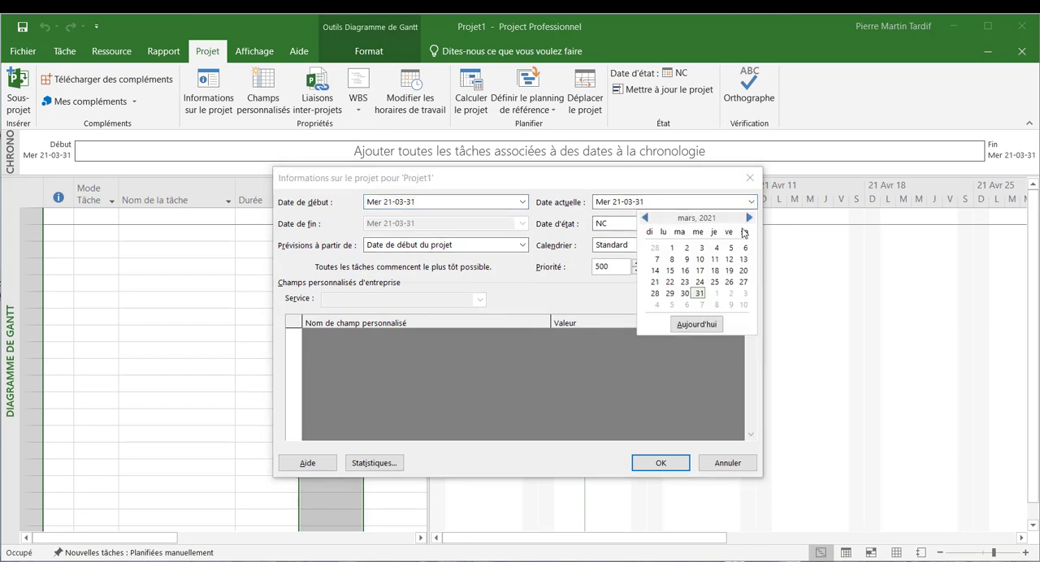
pyautogui.click(748, 218)
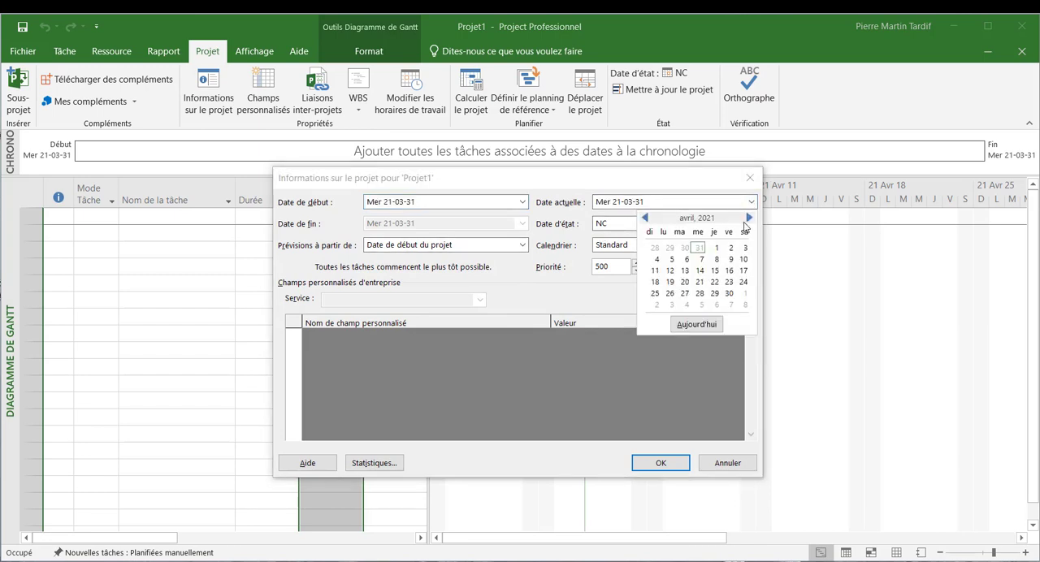
pyautogui.click(747, 219)
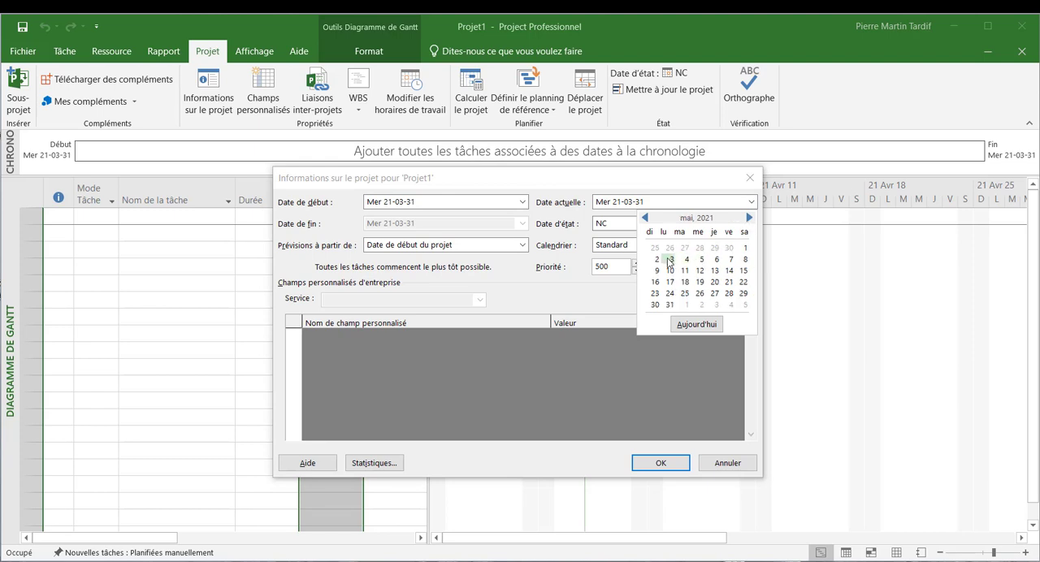
pyautogui.press('Escape')
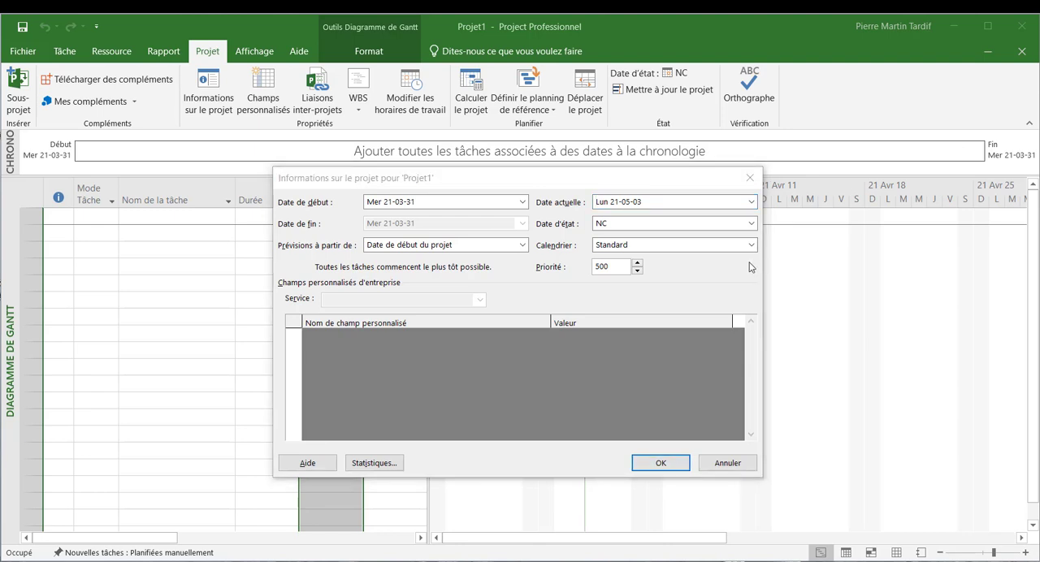
pyautogui.click(668, 463)
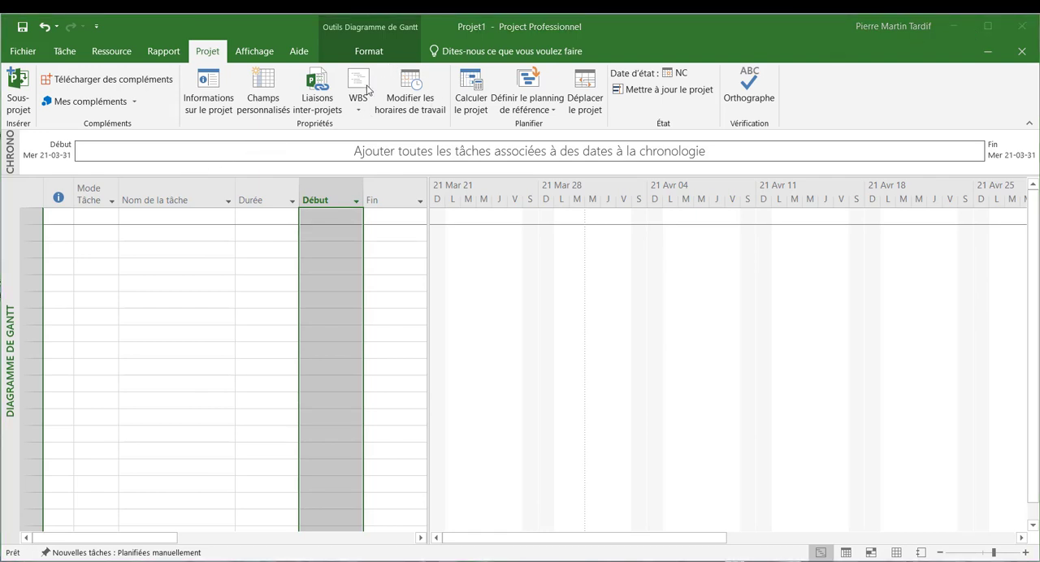
# - Add a working-time exception named "Vendredi saint" to the Standard project calendar
pyautogui.click(413, 88)
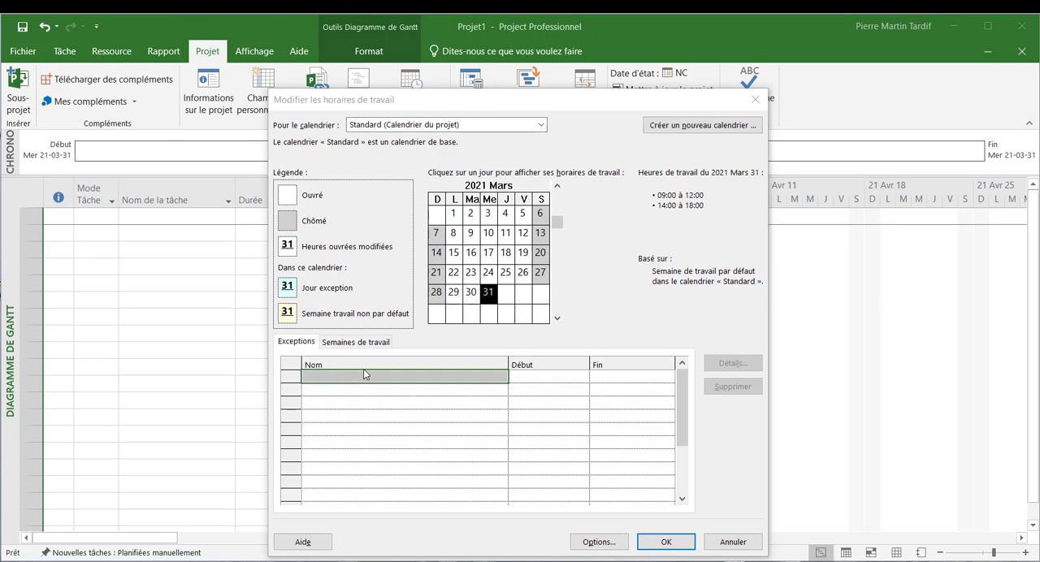
pyautogui.click(428, 375)
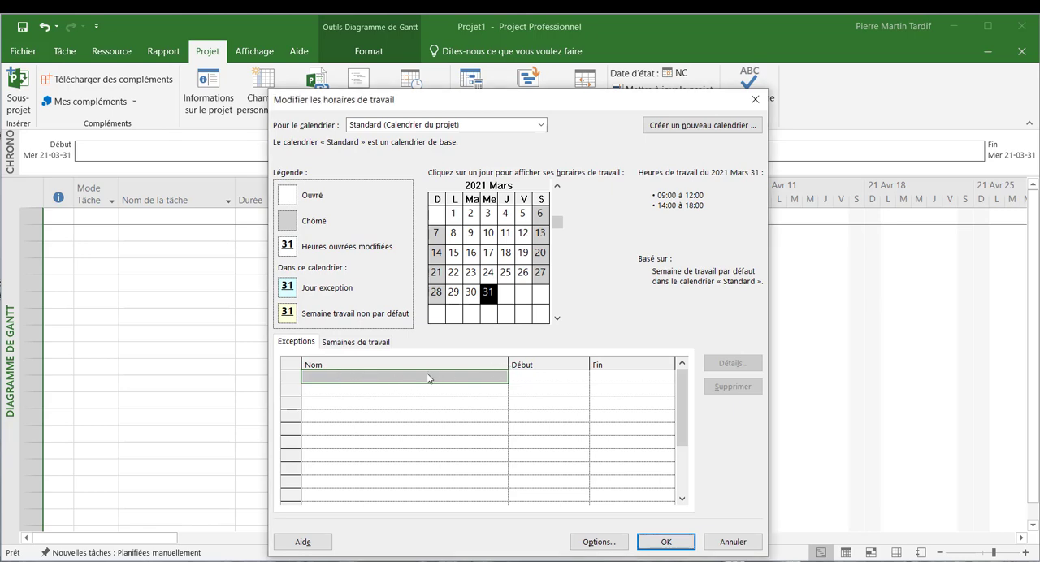
pyautogui.click(427, 373)
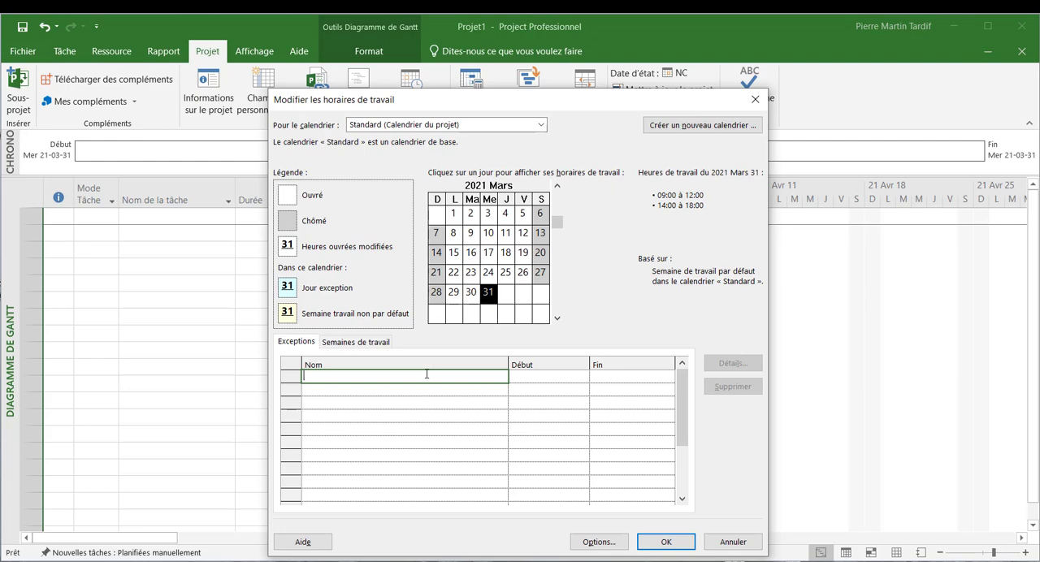
pyautogui.write('Vendredi saint')
pyautogui.press('Return')
# - Set the date of the "Vendredi saint" exception to 2021-04-02
pyautogui.click(575, 378)
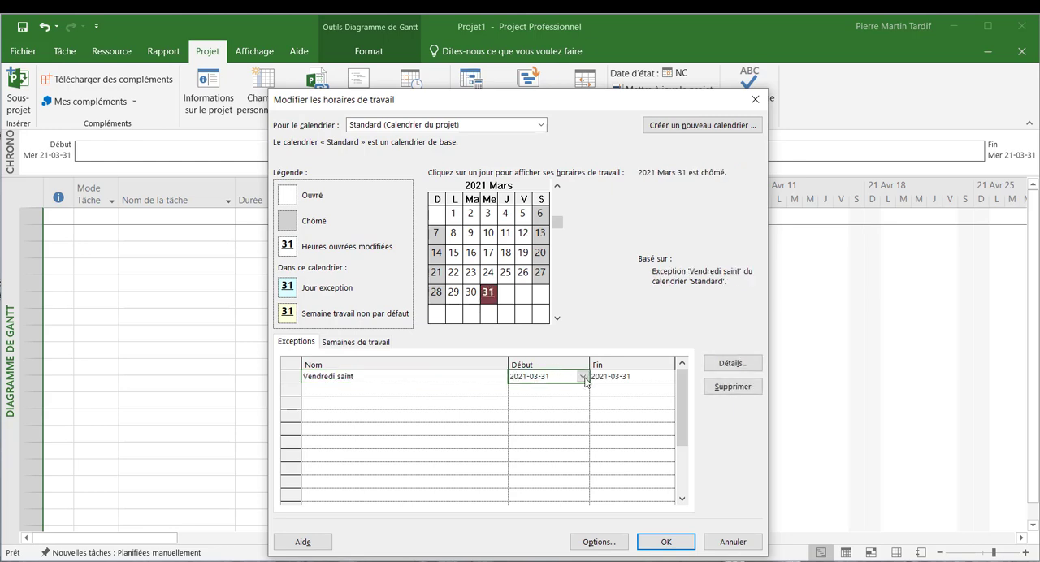
pyautogui.click(583, 376)
pyautogui.click(562, 469)
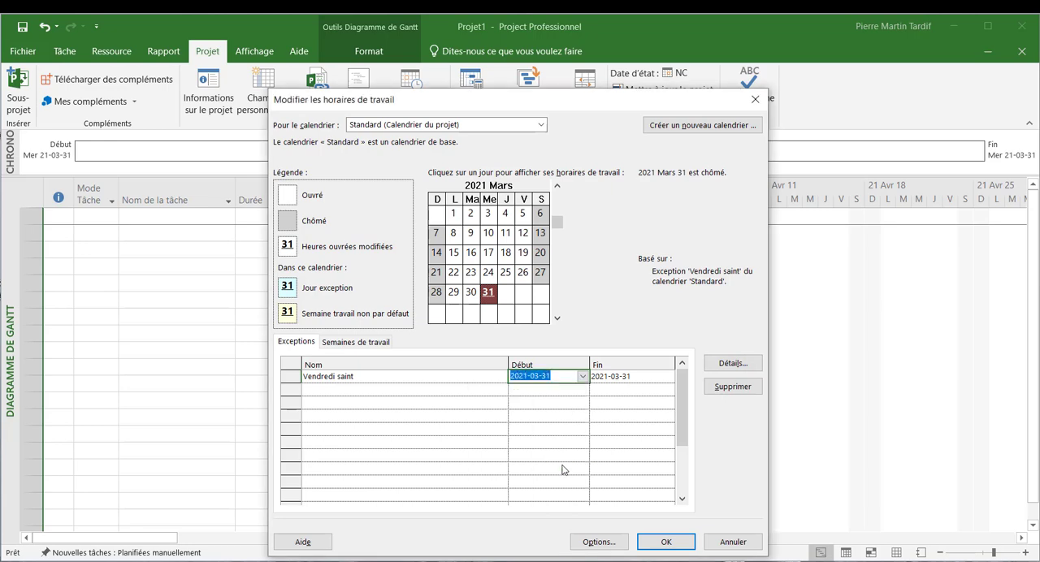
# - Add a second calendar exception named "Journée nationale des patriotes" and set its date to 2021-05-24
pyautogui.click(358, 394)
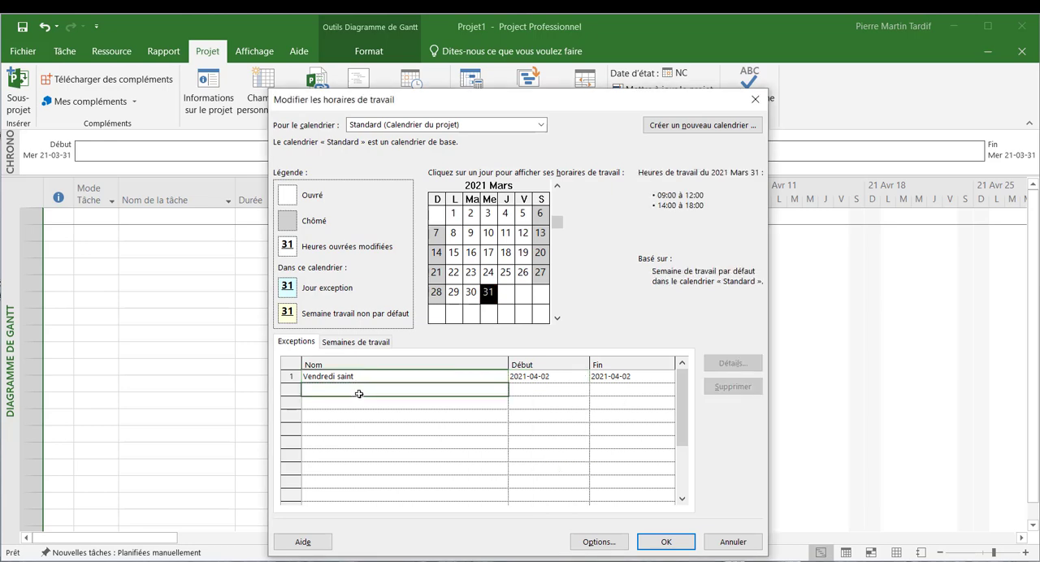
pyautogui.write('Journée nationale des')
pyautogui.write('patriotes')
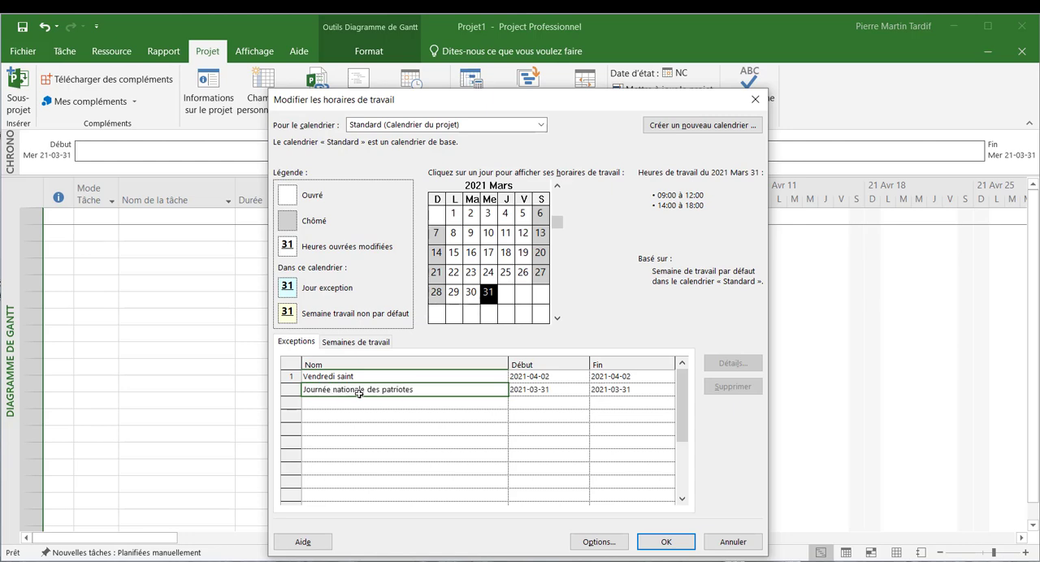
pyautogui.click(581, 394)
pyautogui.click(583, 390)
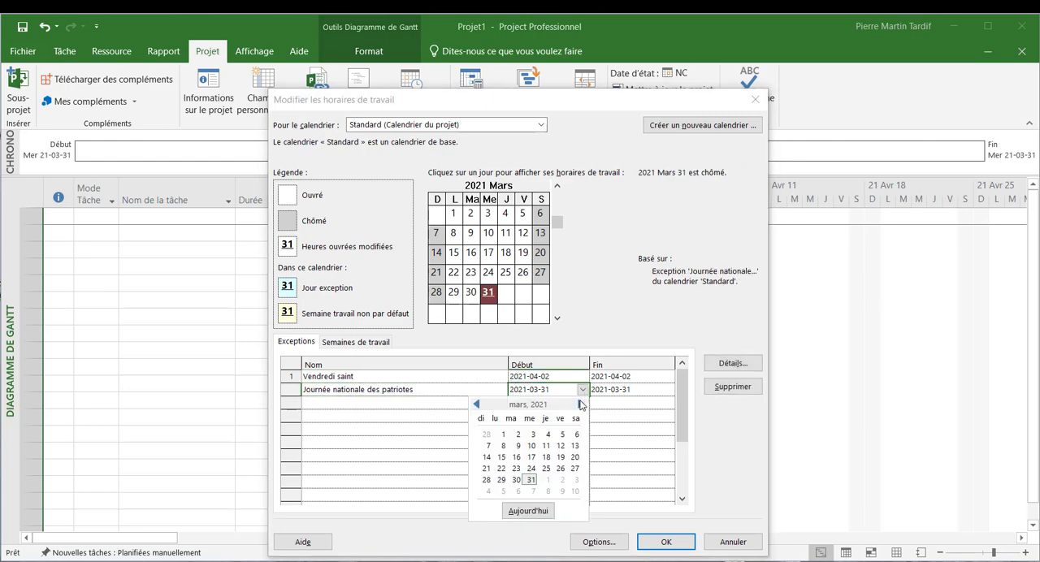
pyautogui.click(580, 405)
pyautogui.click(581, 405)
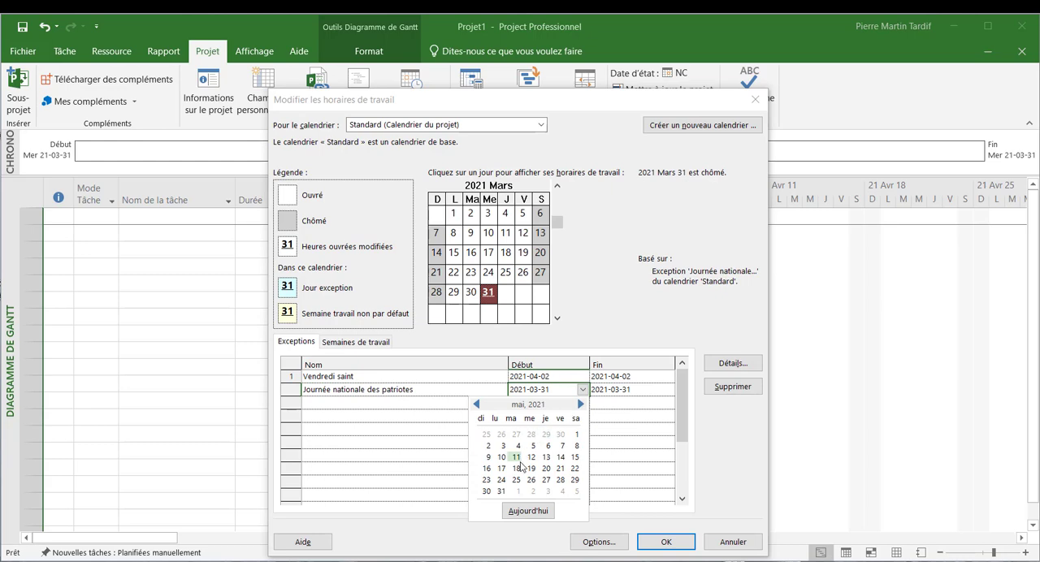
pyautogui.click(501, 480)
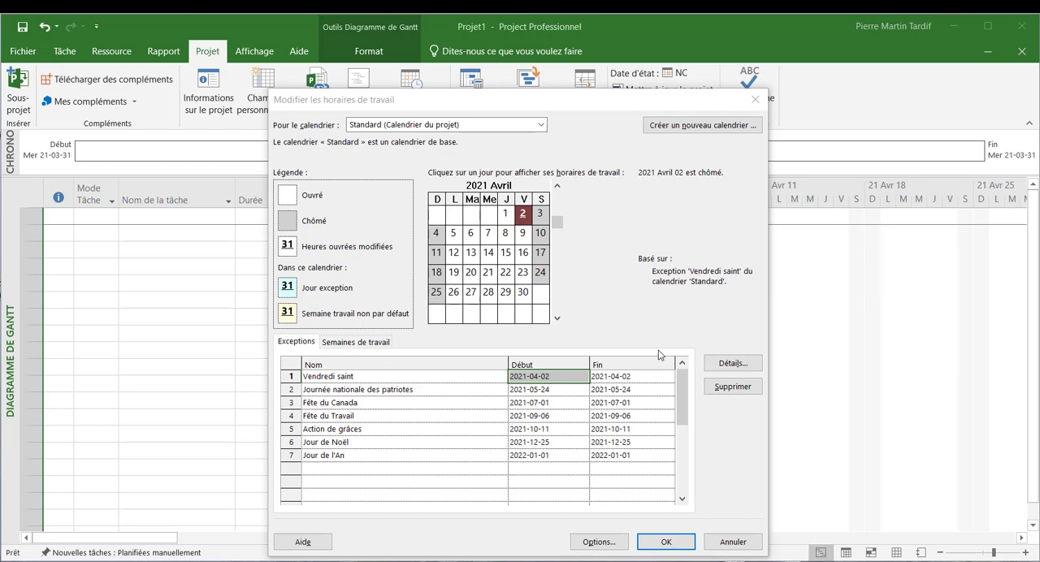
# - Examine the working hours and recurrence details of the "Vendredi saint" exception and the related project options
pyautogui.click(746, 364)
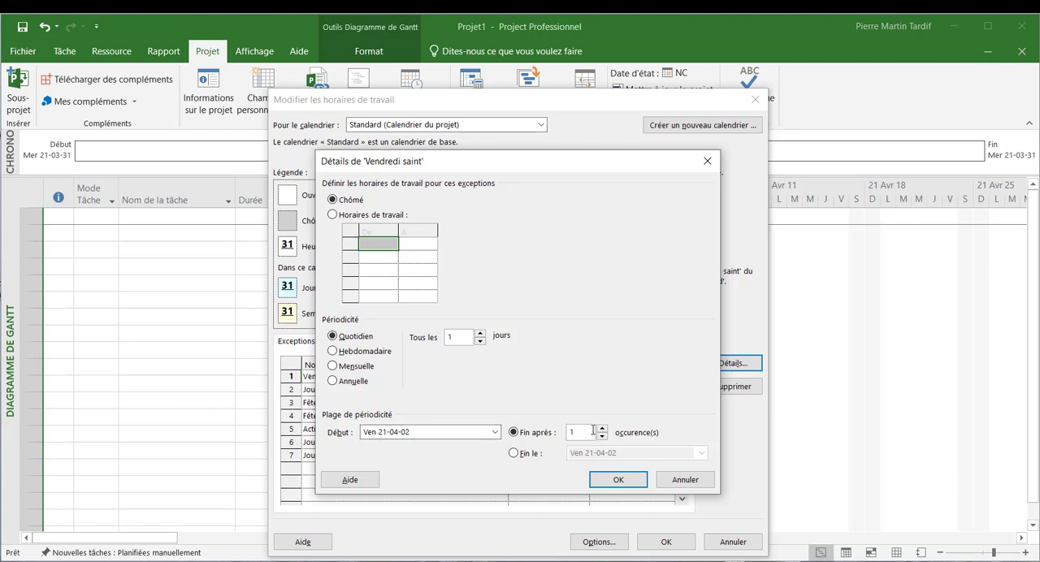
pyautogui.click(616, 480)
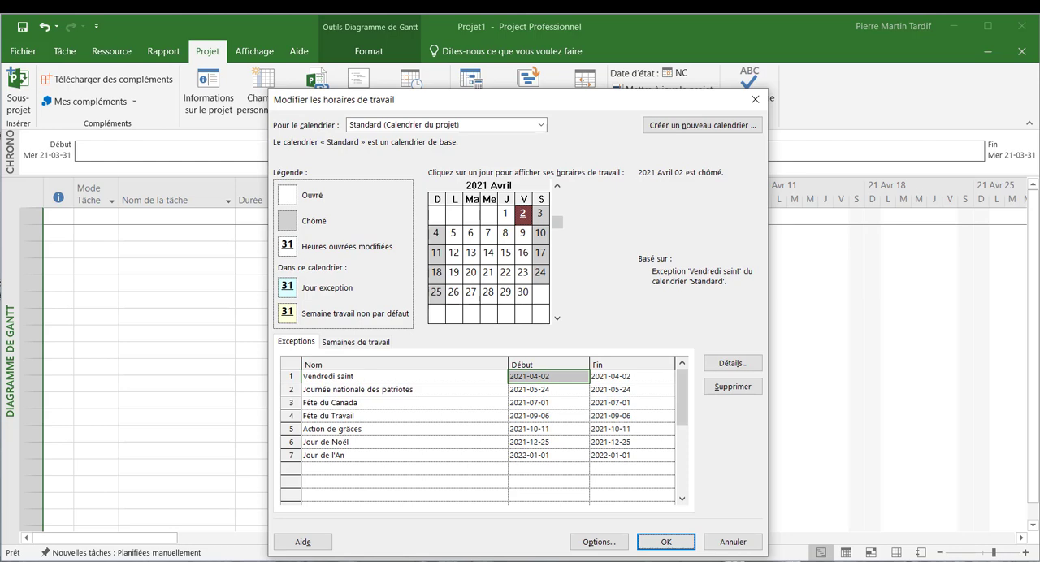
pyautogui.click(599, 542)
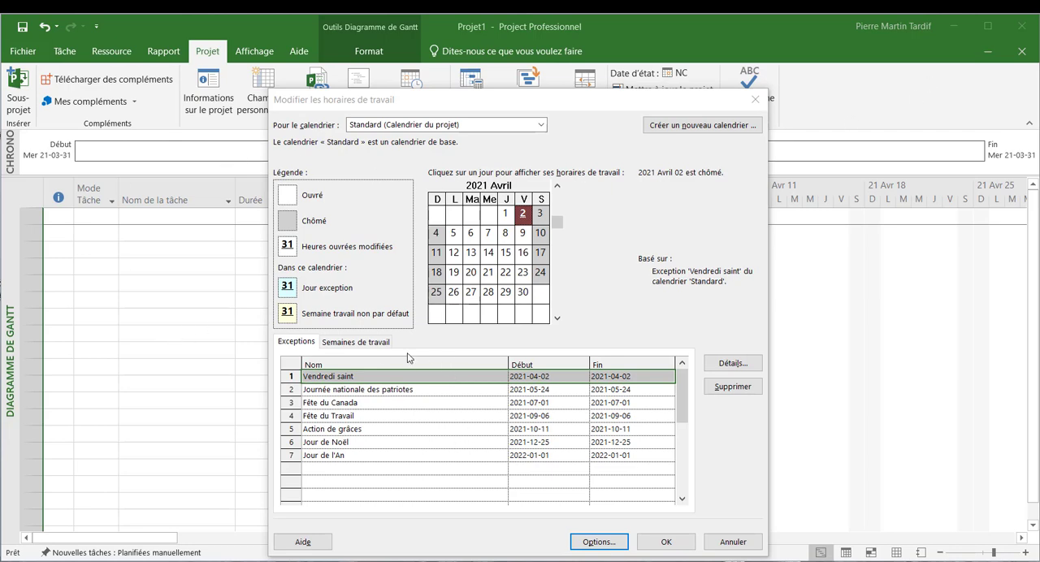
# - Examine the working-hour details of the default work week, leaving them without saving
pyautogui.click(378, 346)
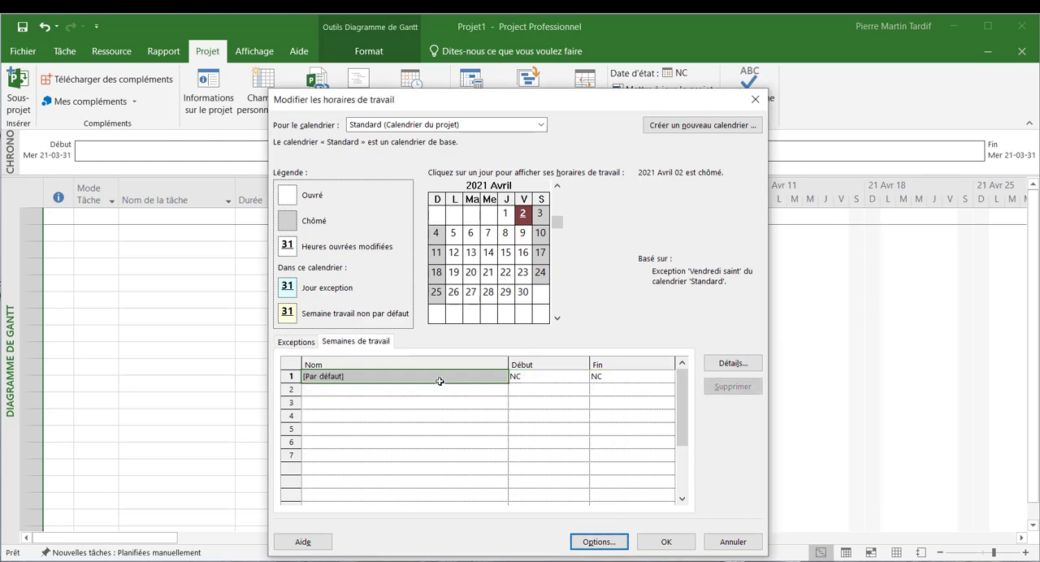
pyautogui.click(720, 366)
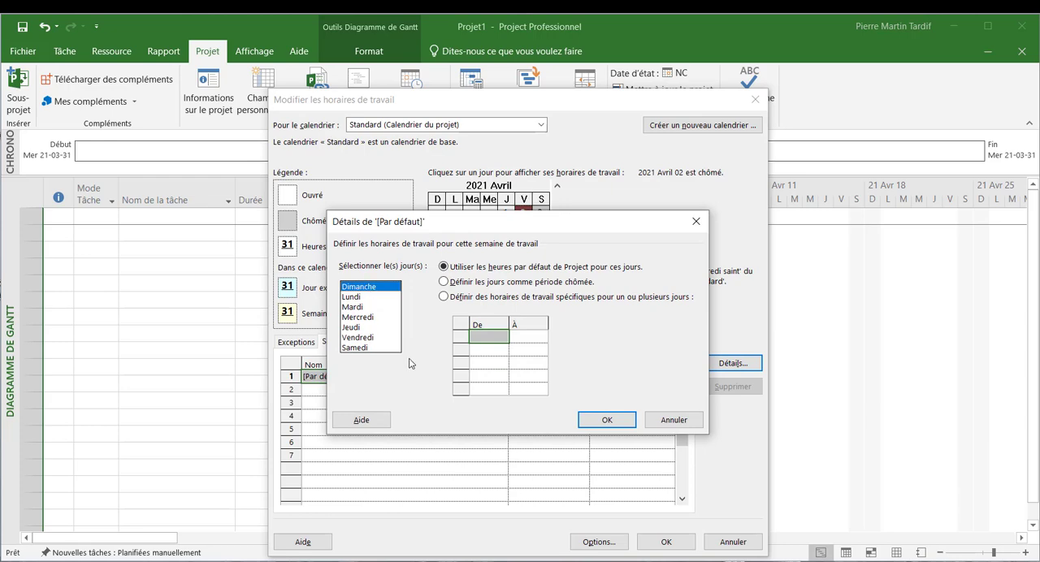
pyautogui.click(662, 417)
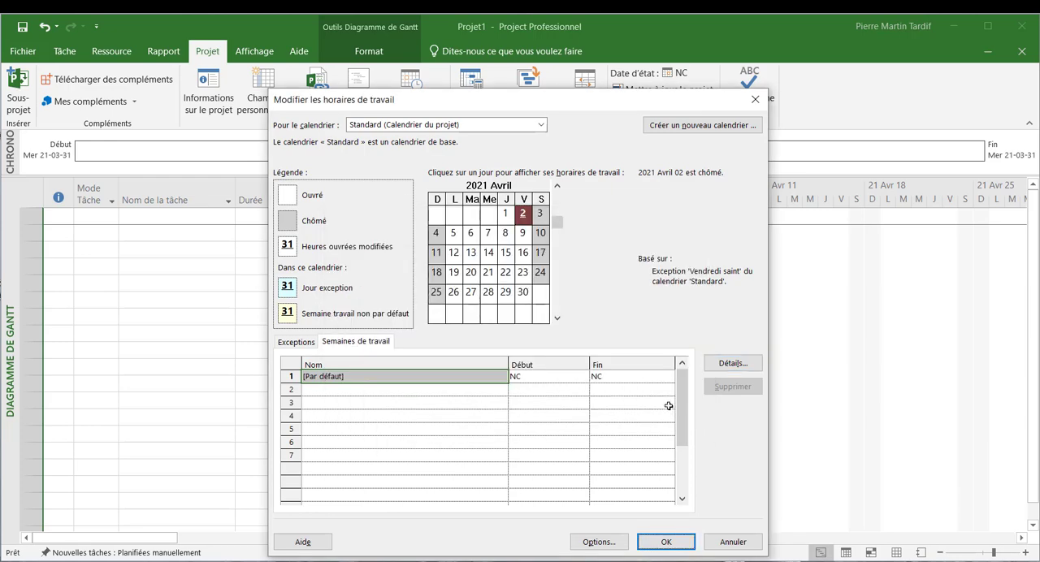
# - Review the project's calendar and scheduling options, and accept the working-time changes
pyautogui.click(604, 545)
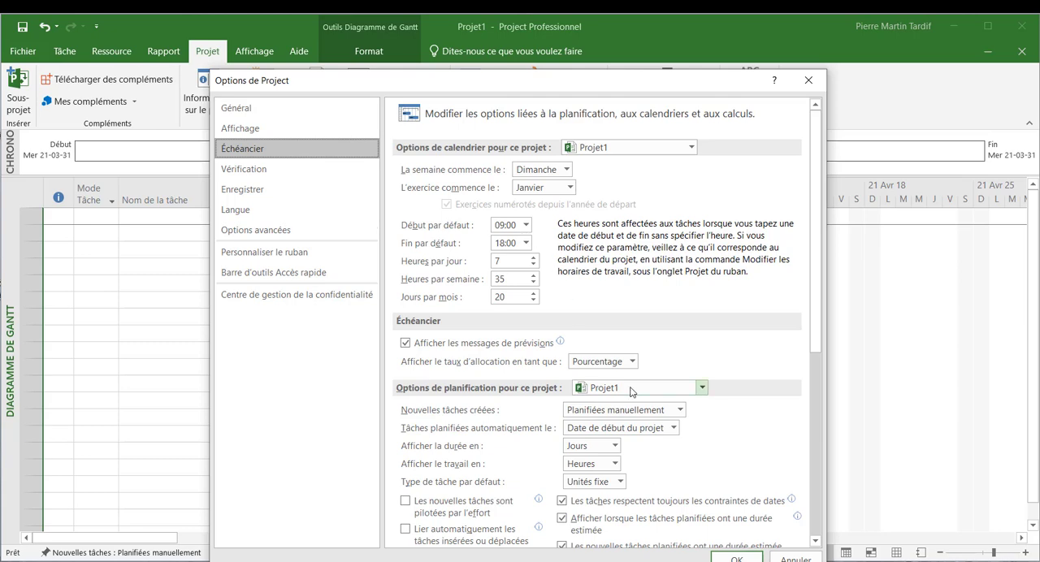
pyautogui.click(736, 558)
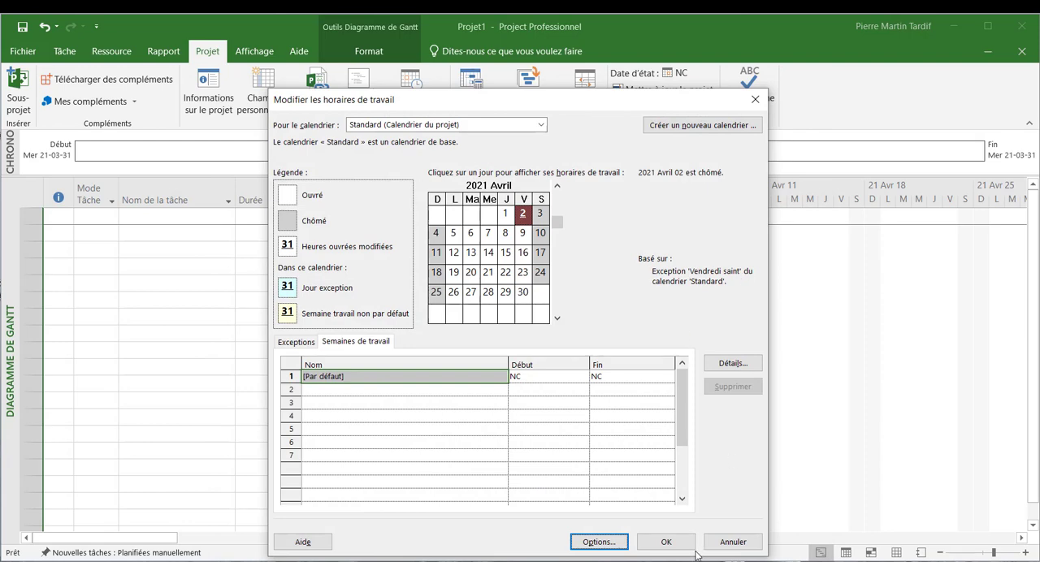
pyautogui.click(668, 542)
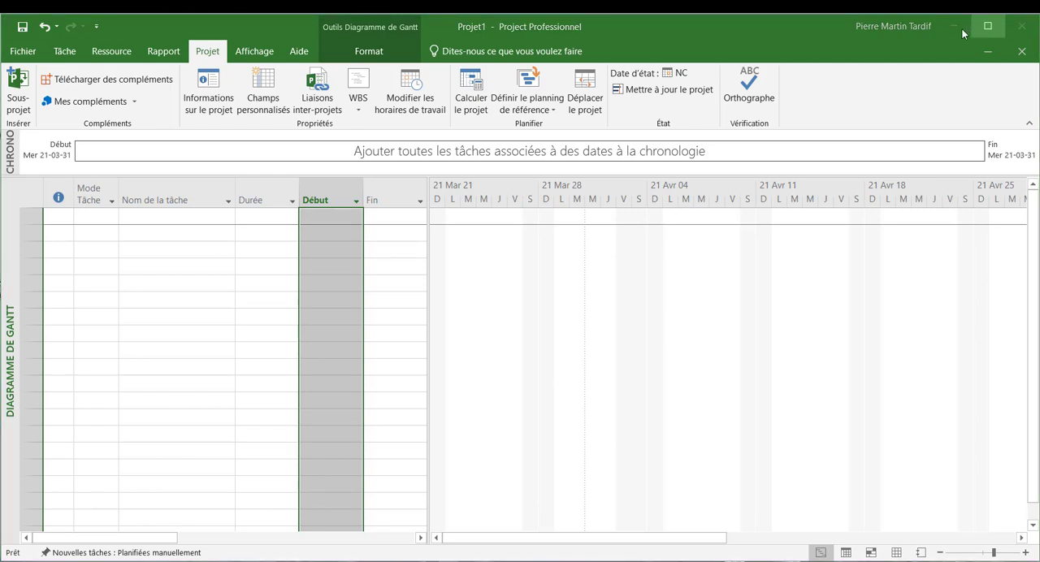
# - Save the project to the desktop (Bureau) as an .mpp file named "Nom-du-projet"
pyautogui.click(21, 53)
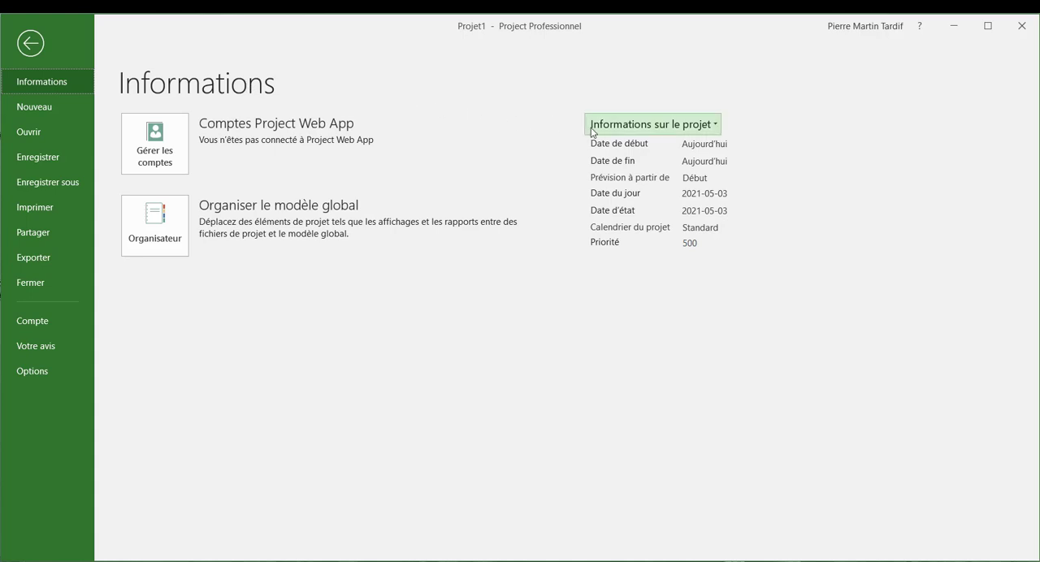
pyautogui.click(651, 135)
pyautogui.click(671, 158)
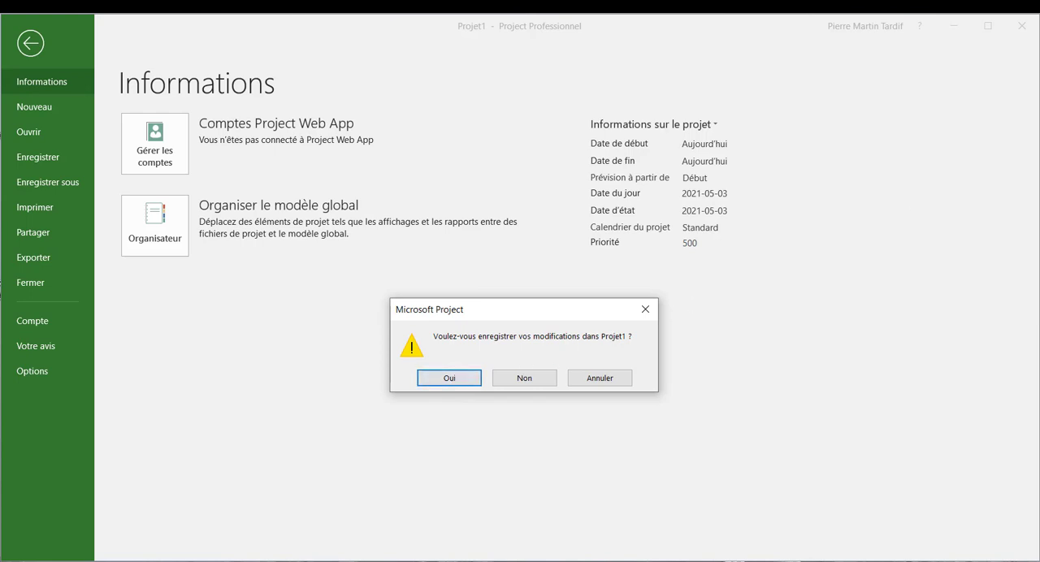
pyautogui.click(449, 378)
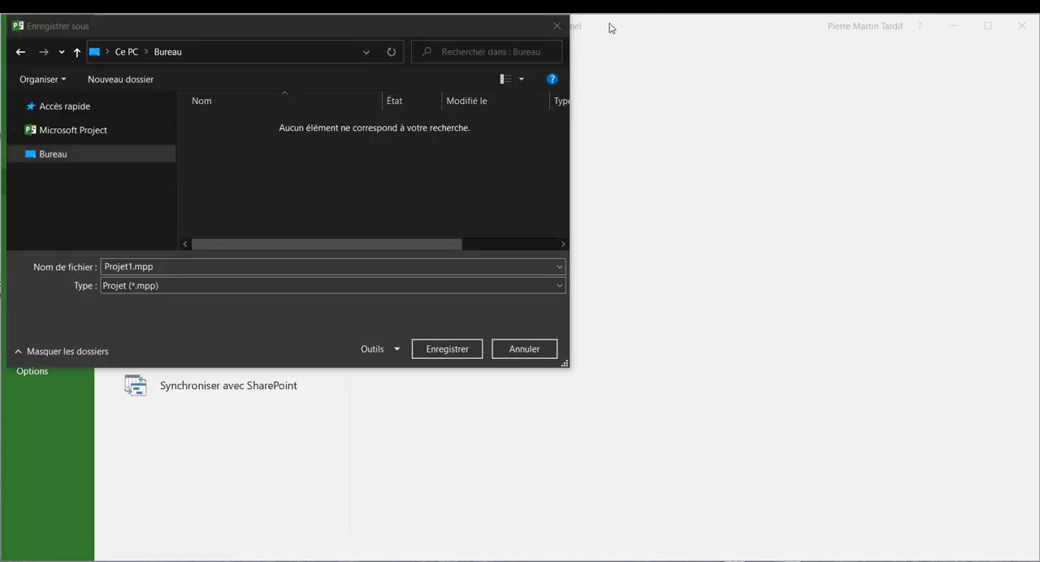
pyautogui.click(128, 268)
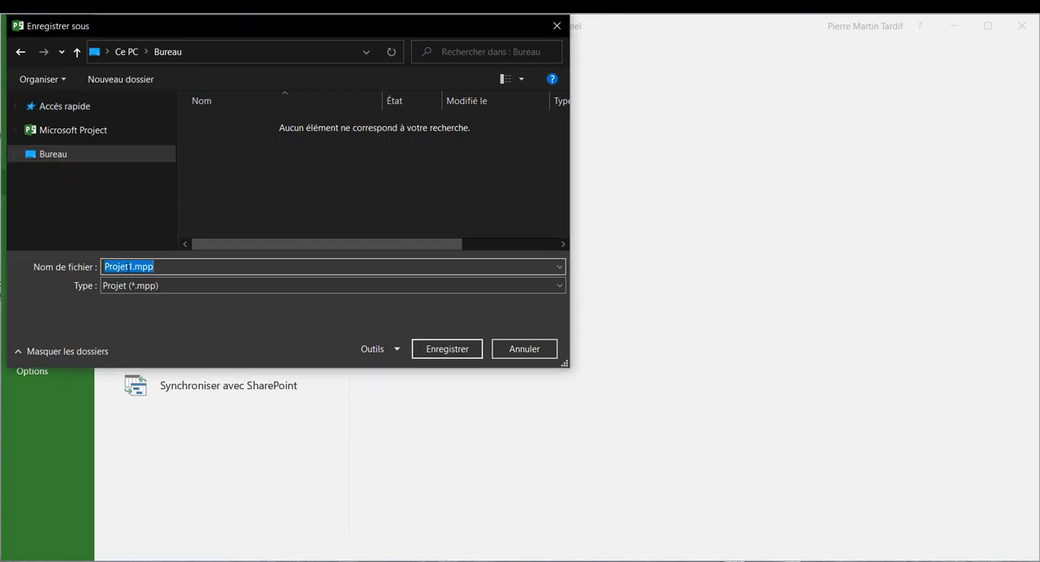
pyautogui.write('Nom-')
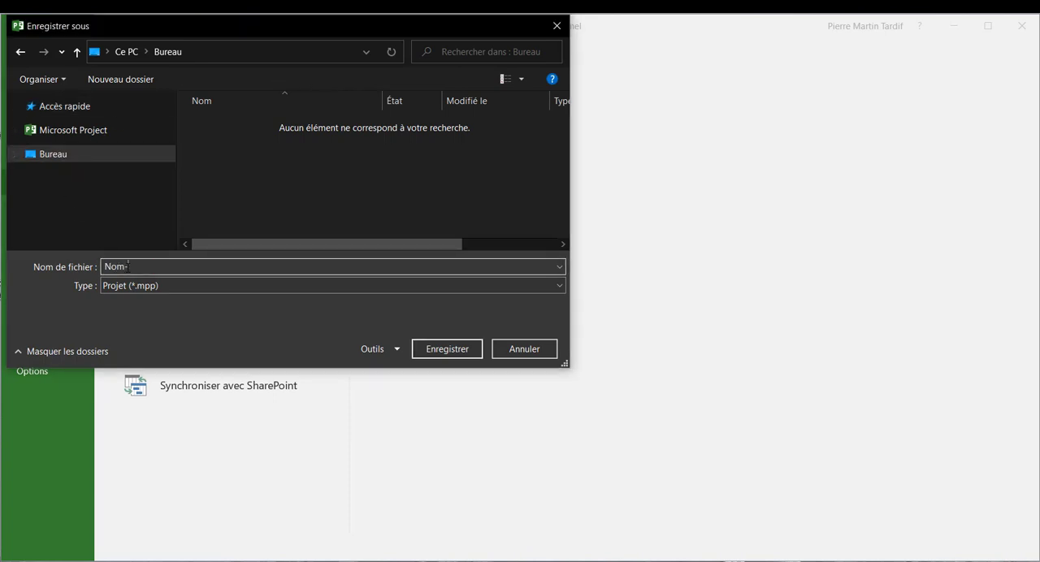
pyautogui.write('du-projet')
pyautogui.press('Return')
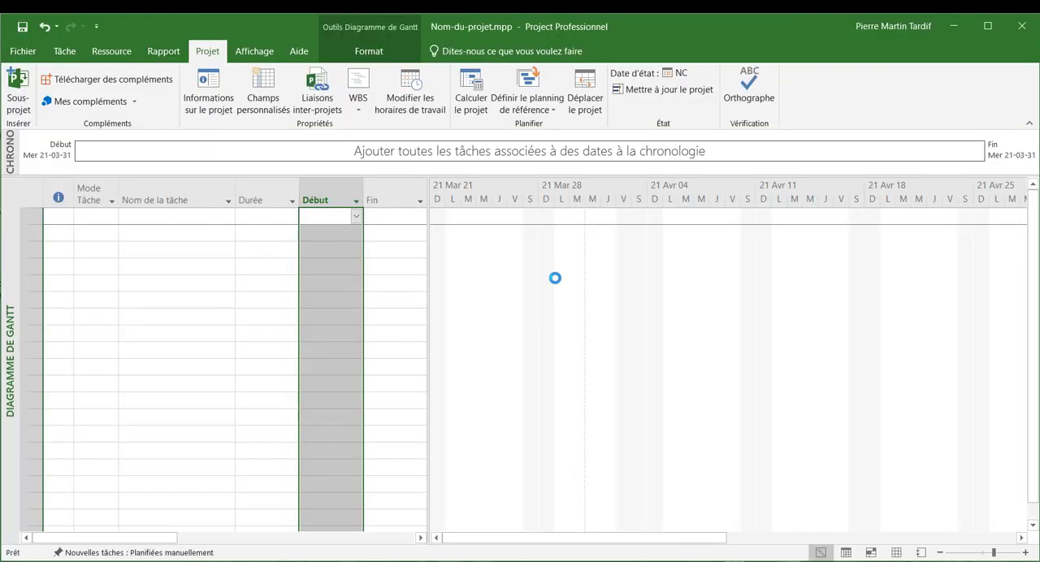
# - Set the project's subject to "Planification du projet" in its advanced properties and accept the change
pyautogui.click(23, 53)
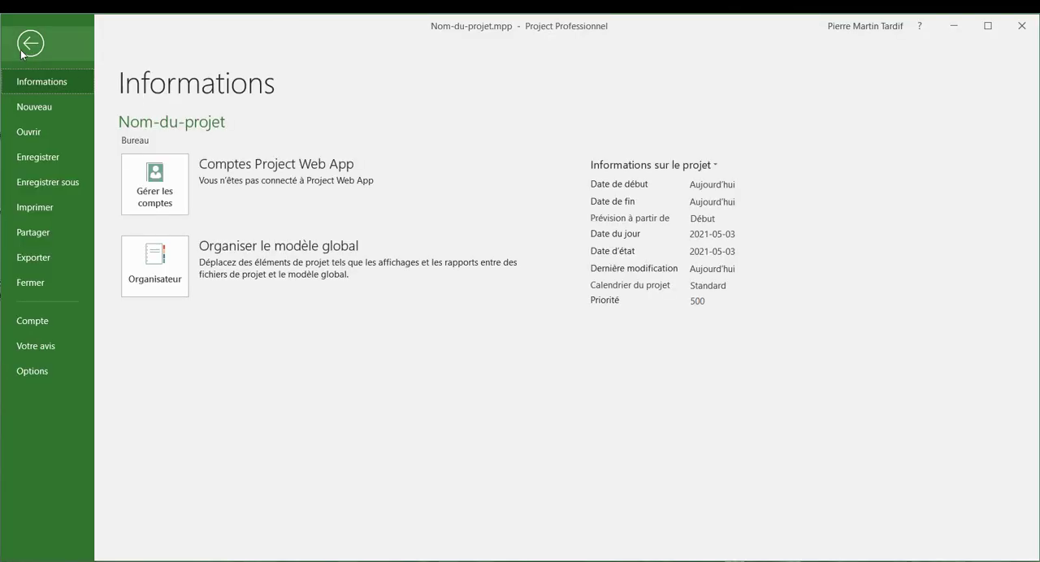
pyautogui.click(684, 165)
pyautogui.click(685, 202)
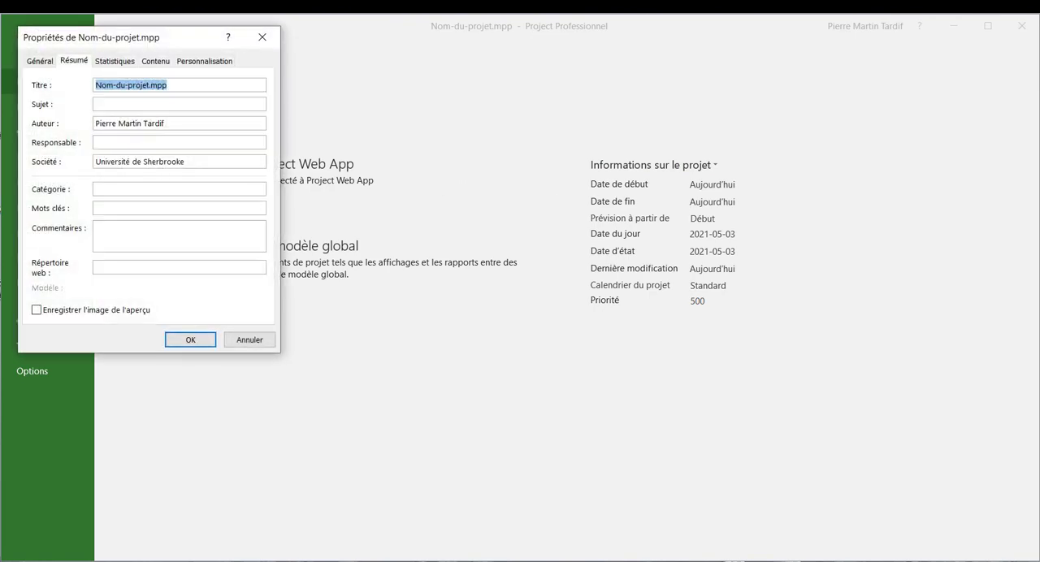
pyautogui.click(138, 104)
pyautogui.write('Planification')
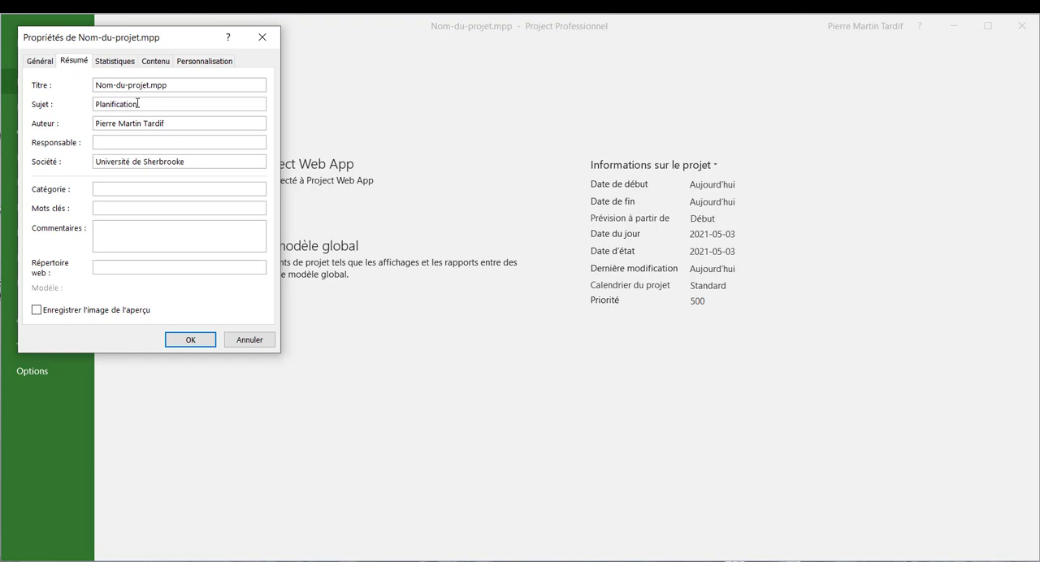
pyautogui.write(' du projet')
pyautogui.click(154, 141)
pyautogui.click(188, 345)
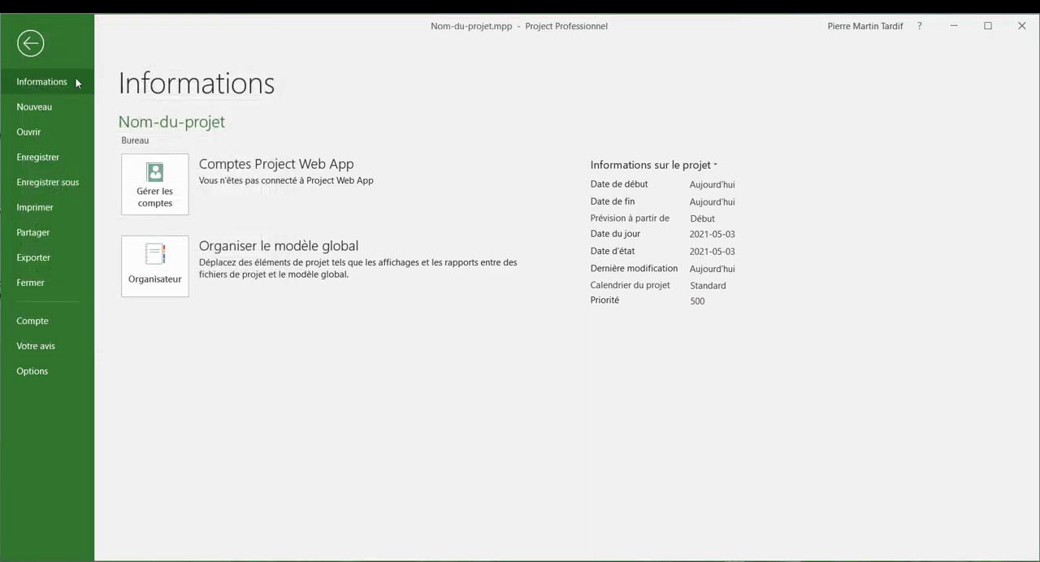
pyautogui.click(36, 52)
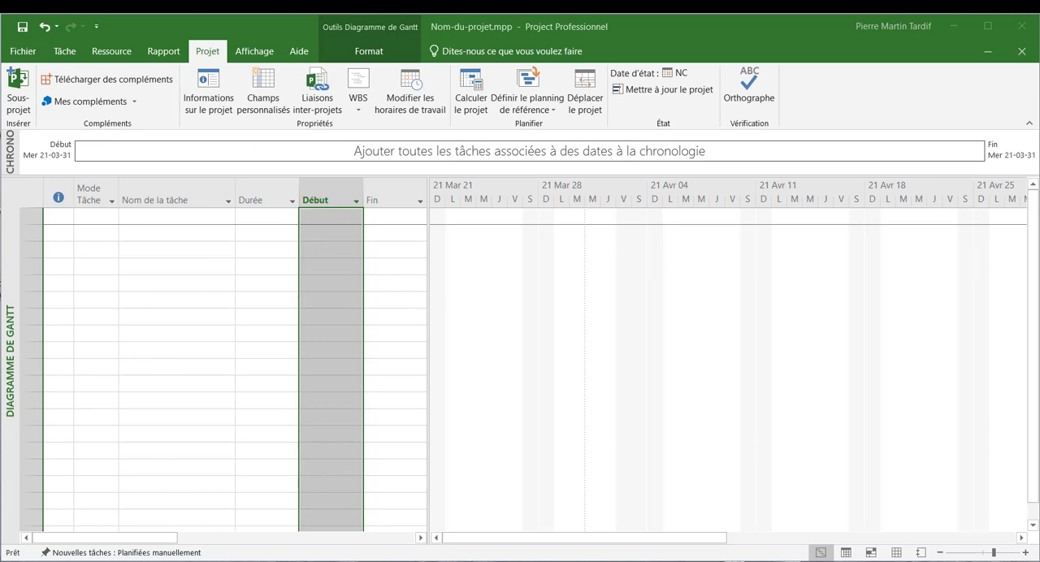
# - Widen the task table over the Gantt chart to expose the Prédécesseurs and Noms ressources columns
pyautogui.click(70, 52)
pyautogui.click(70, 54)
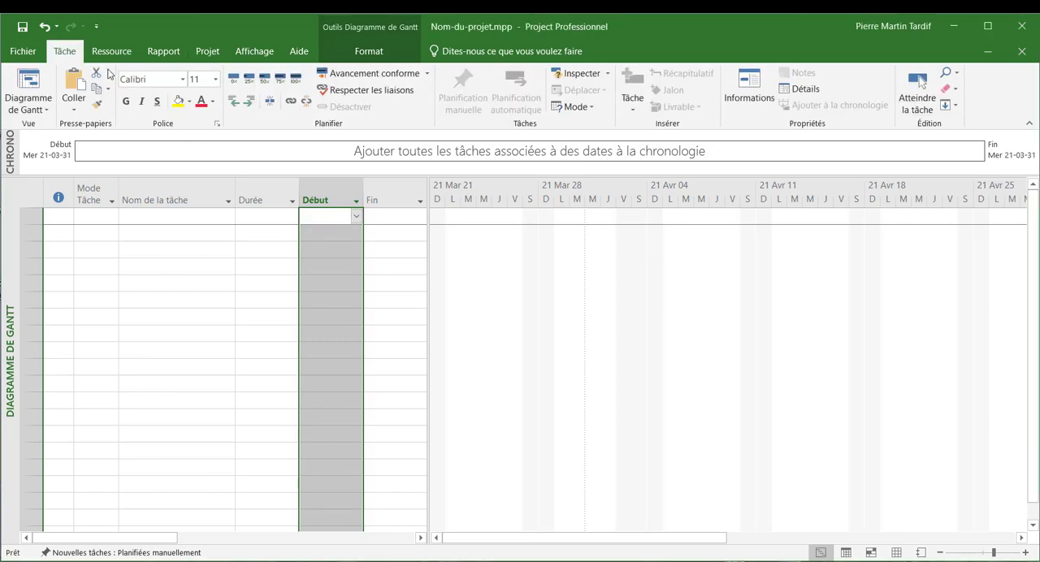
pyautogui.moveTo(430, 217); pyautogui.dragTo(776, 232)
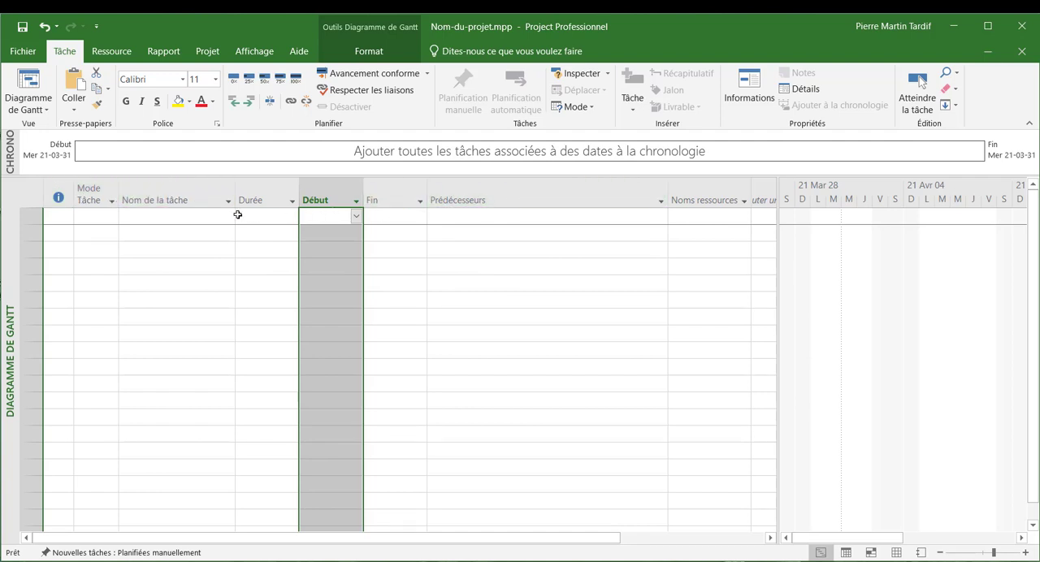
# - Enter "Projet Nom-Du-Projet" as the name of the first task
pyautogui.click(154, 218)
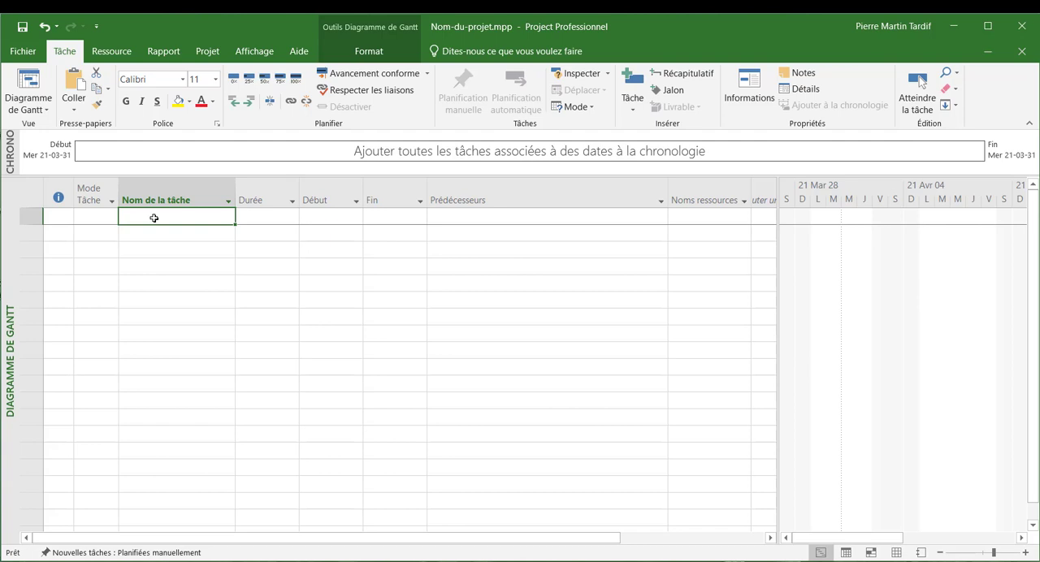
pyautogui.write('Projet ')
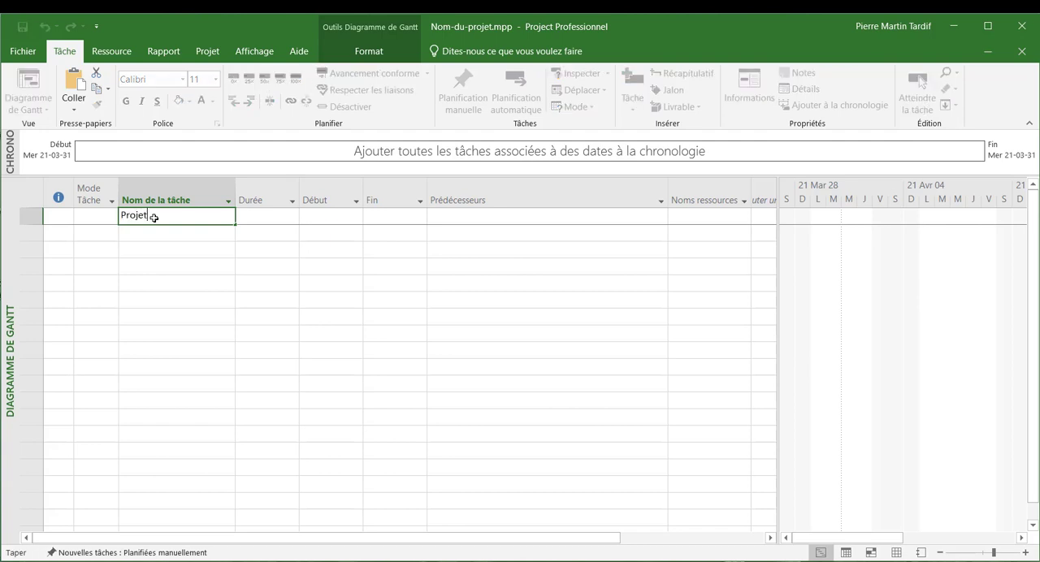
pyautogui.write('Nom-Du-Projet')
pyautogui.press('Return')
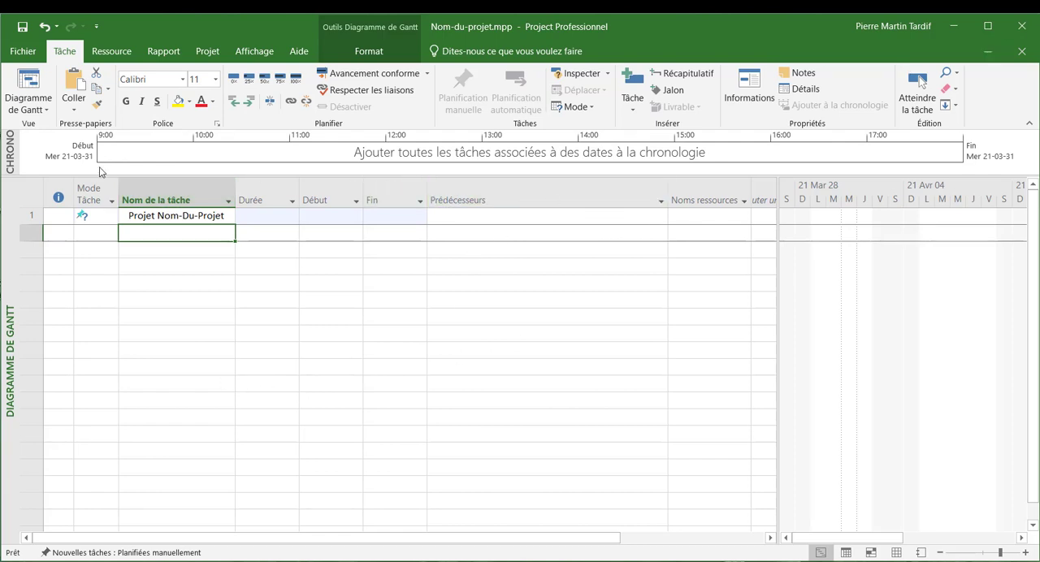
# - Set new tasks in this project to "Planifié automatiquement" and switch the existing first task to automatic scheduling
pyautogui.moveTo(87, 189)
pyautogui.click(92, 220)
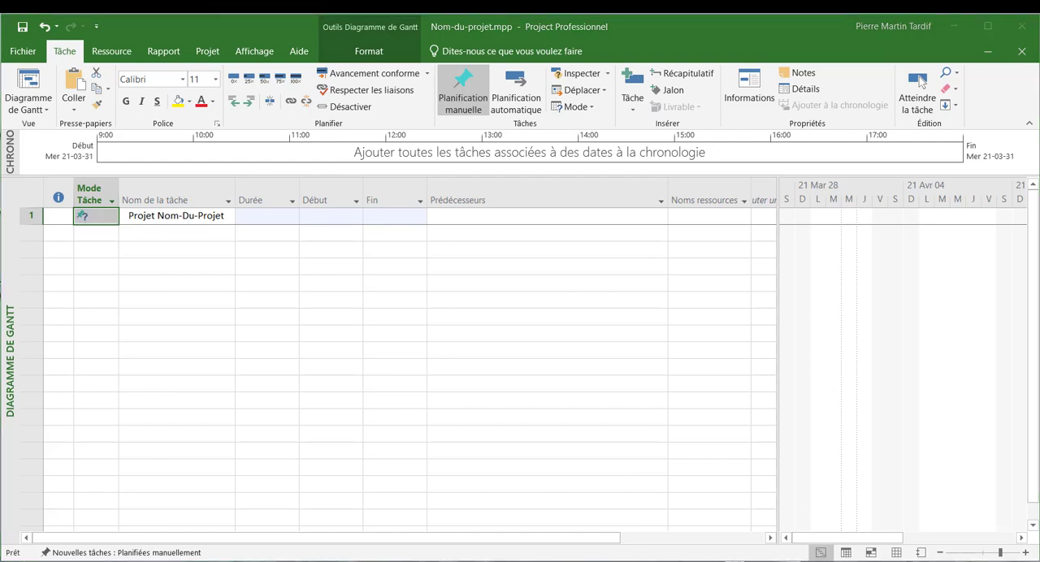
pyautogui.click(23, 51)
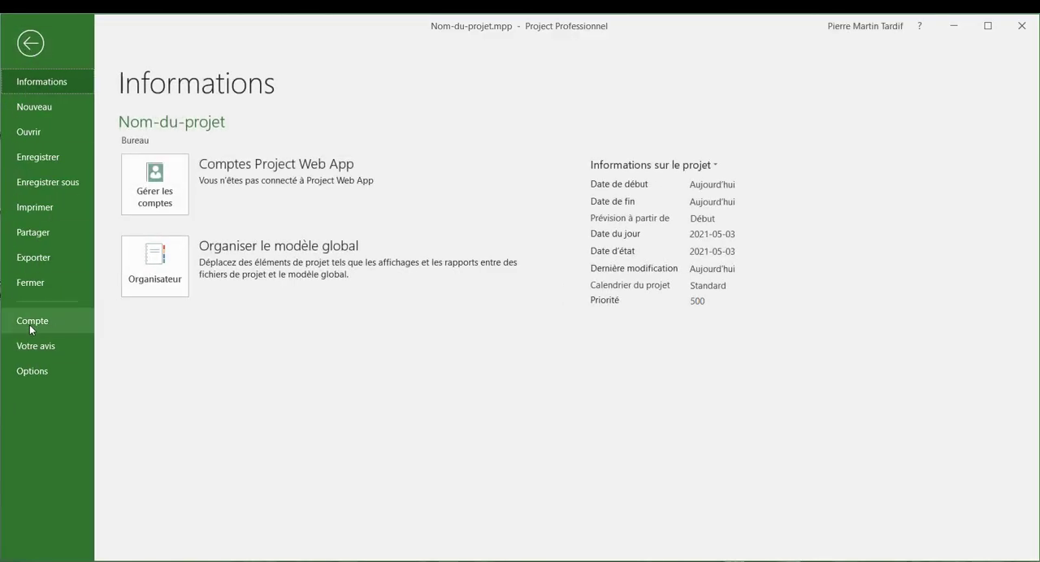
pyautogui.click(35, 373)
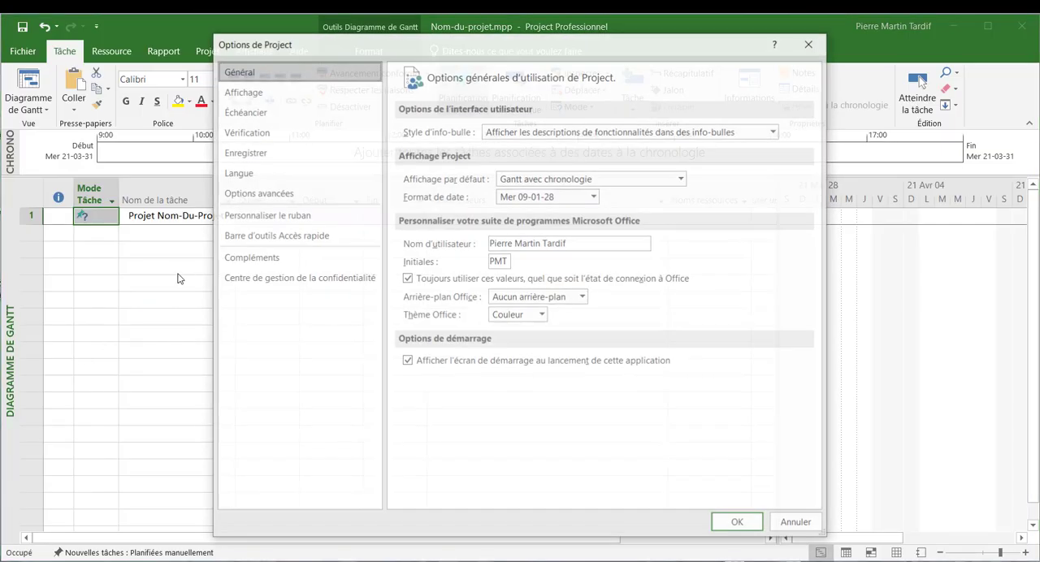
pyautogui.click(279, 111)
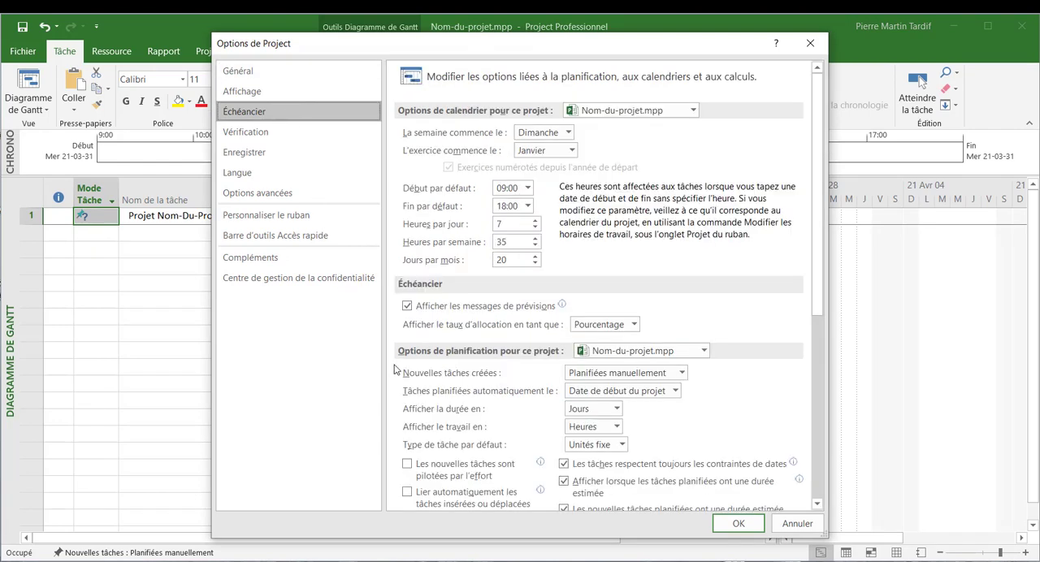
pyautogui.click(687, 375)
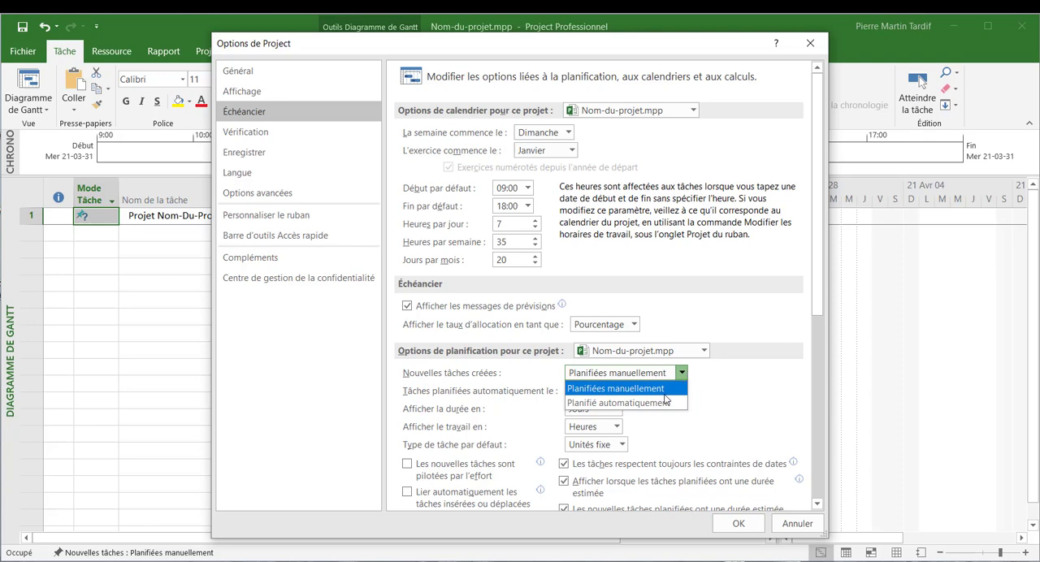
pyautogui.click(667, 404)
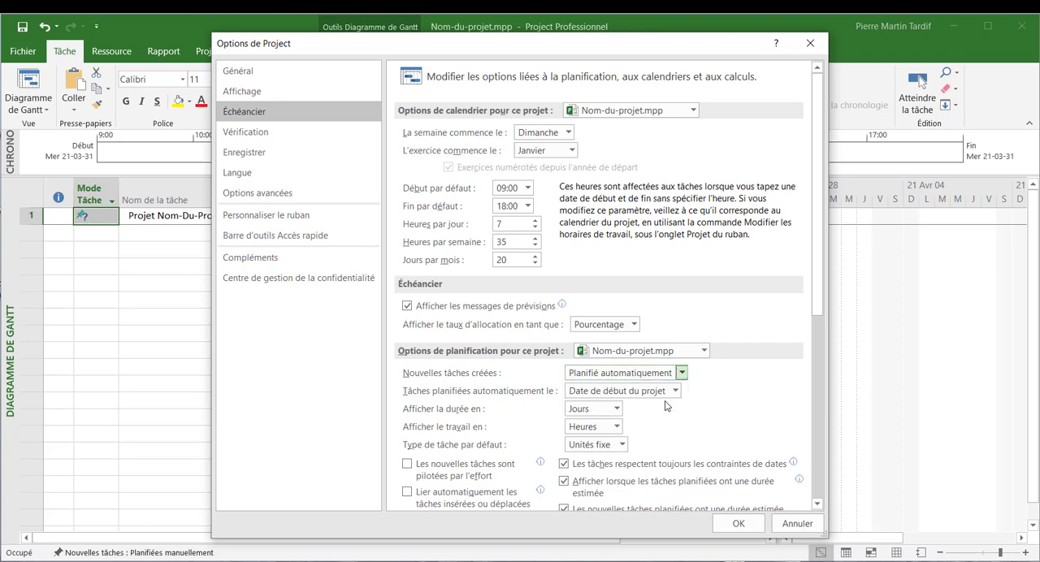
pyautogui.click(740, 525)
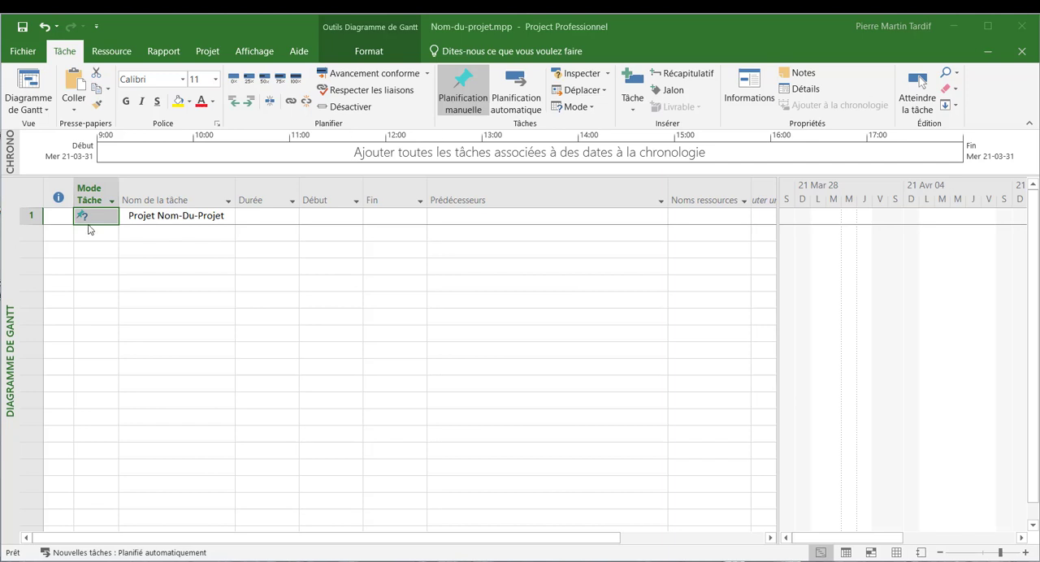
pyautogui.click(522, 82)
pyautogui.click(522, 81)
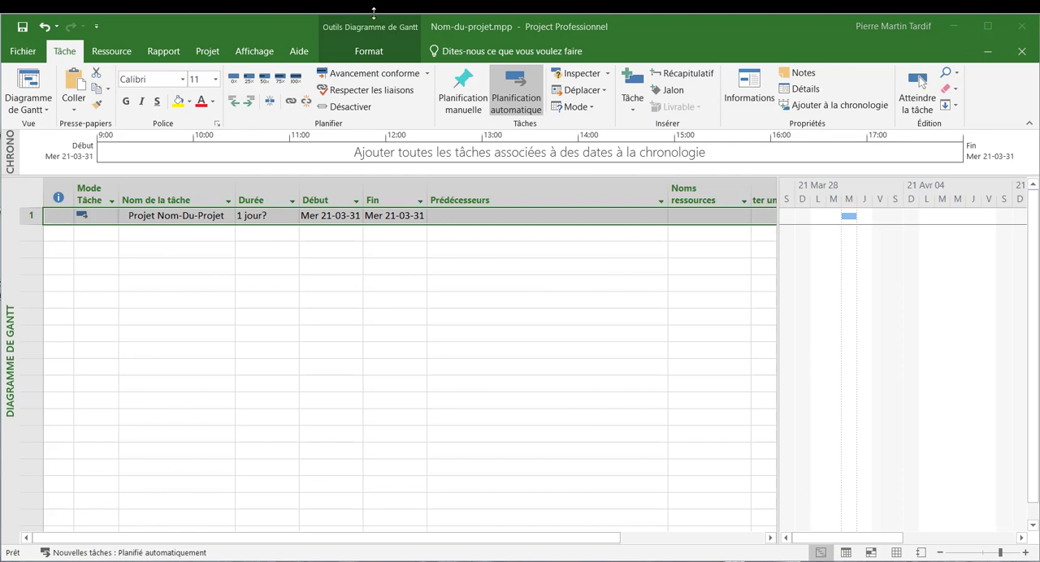
# - Set the start date of the "Projet Nom-Du-Projet" task to Monday, May 3, 2021
pyautogui.doubleClick(188, 216)
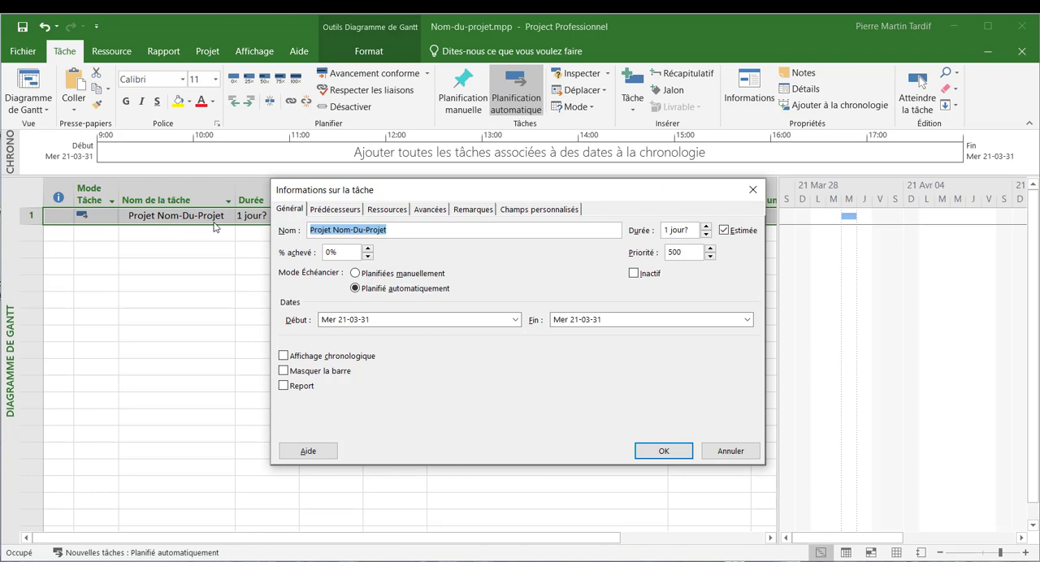
pyautogui.click(515, 321)
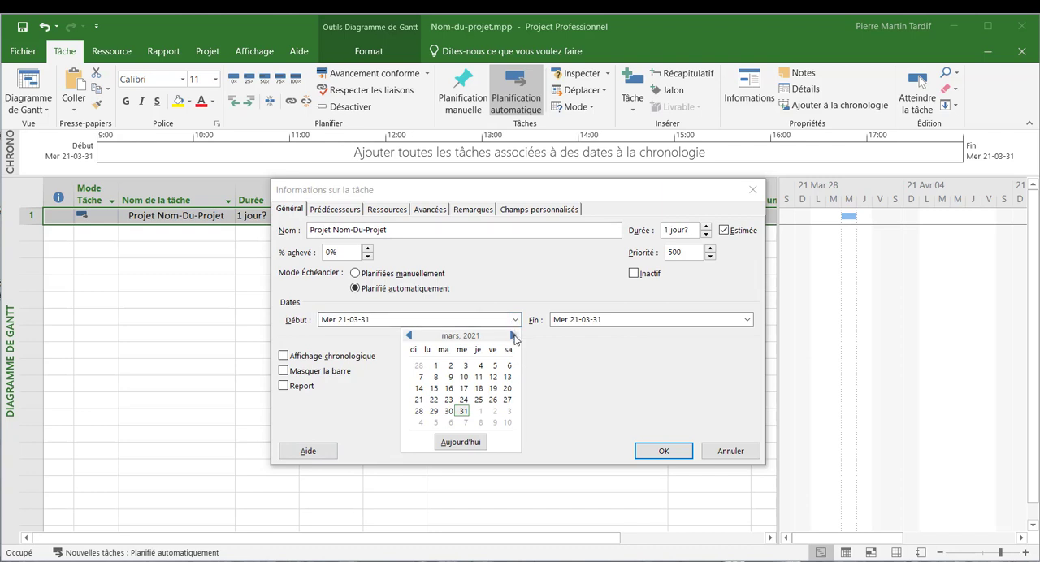
pyautogui.click(513, 337)
pyautogui.click(513, 337)
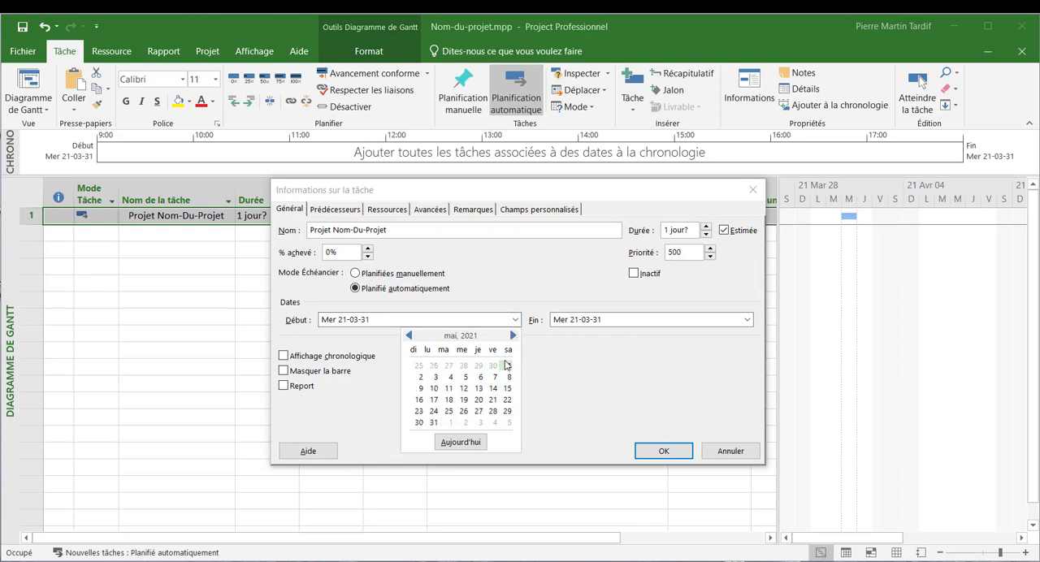
pyautogui.click(435, 377)
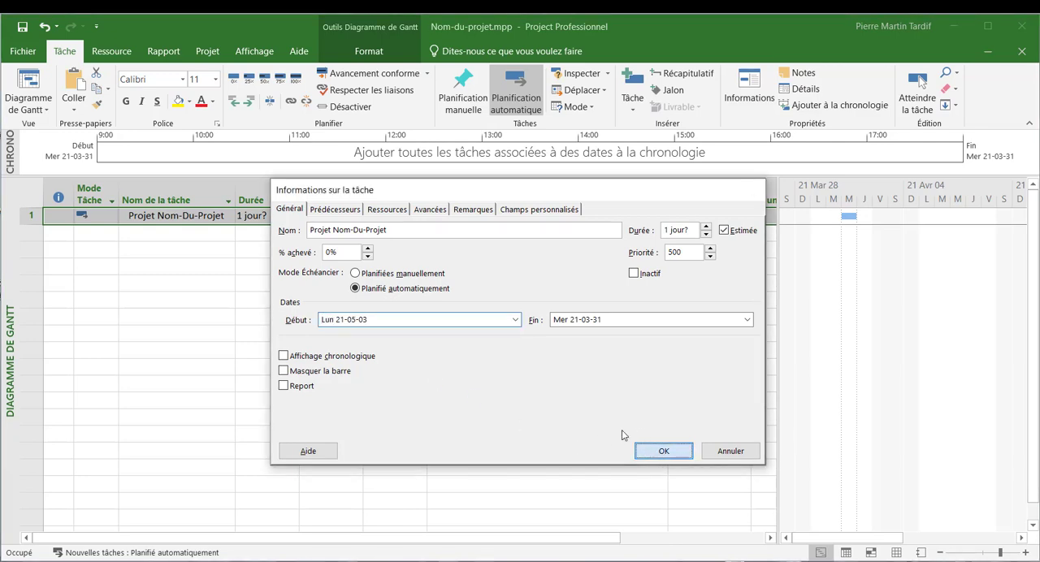
pyautogui.press('Return')
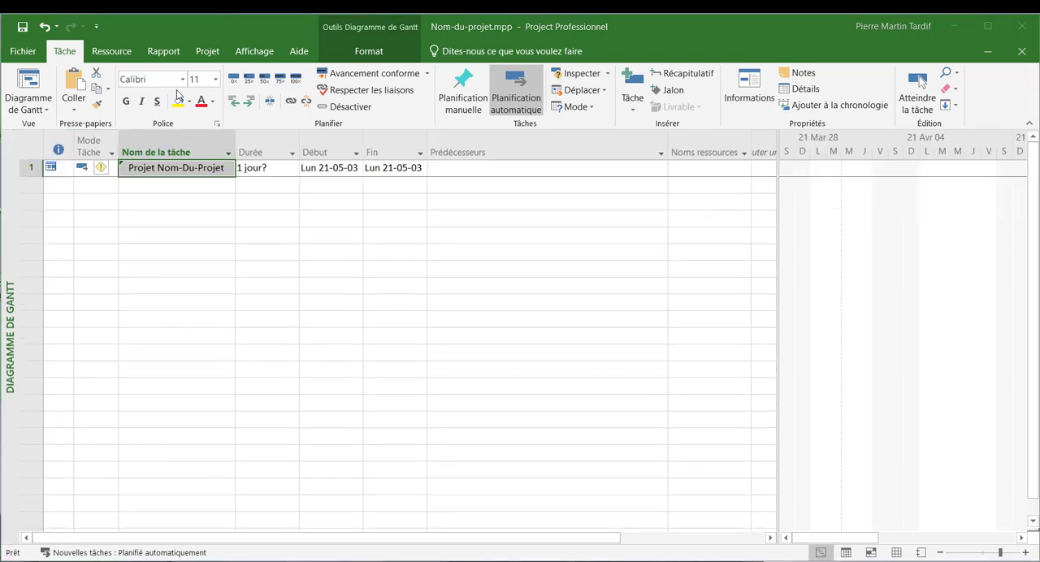
# - Display the outline numbers beside the task names and insert a WBS column before the indicators column
pyautogui.click(380, 55)
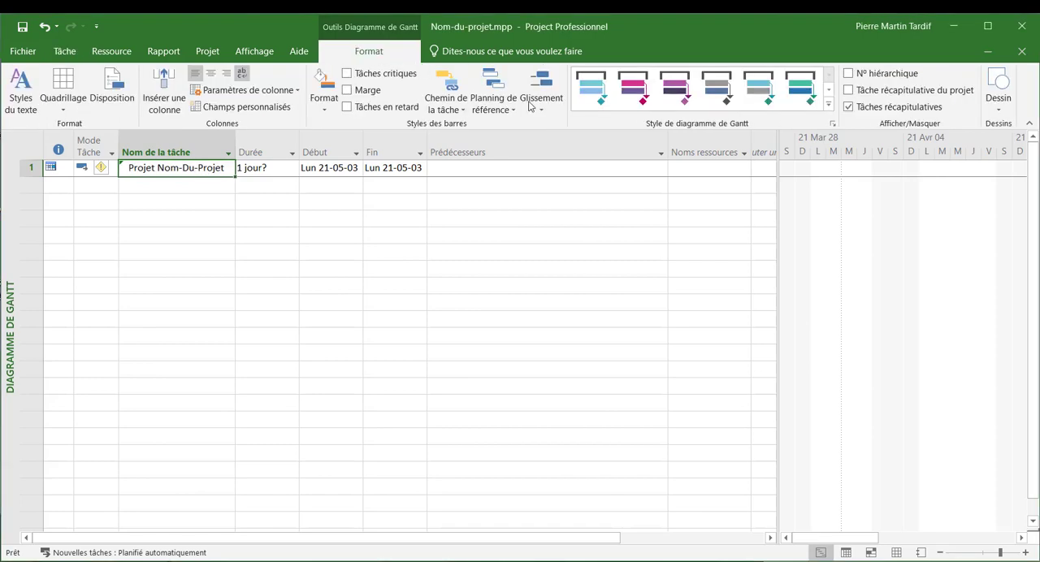
pyautogui.click(866, 77)
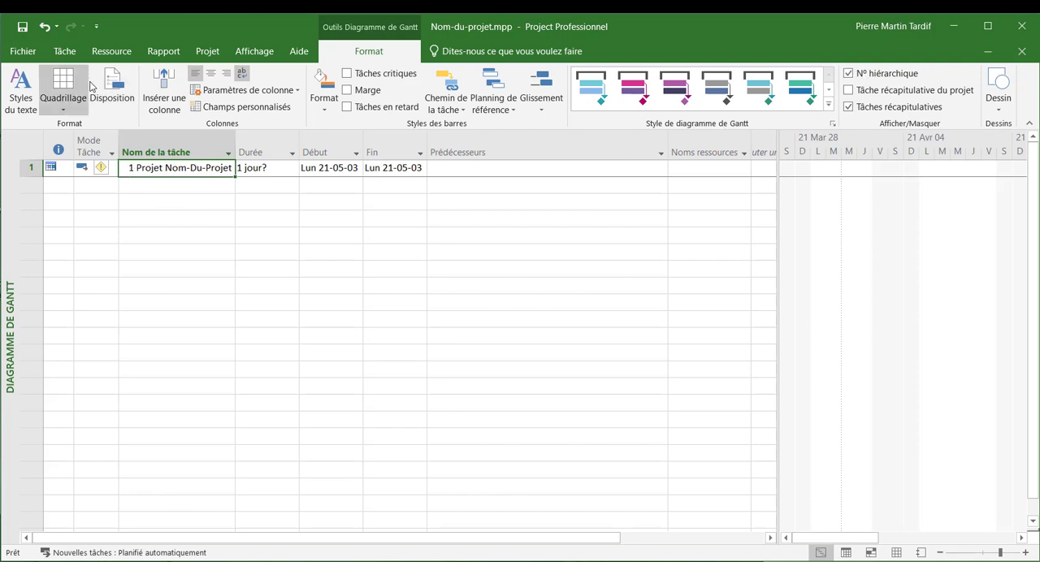
pyautogui.rightClick(69, 152)
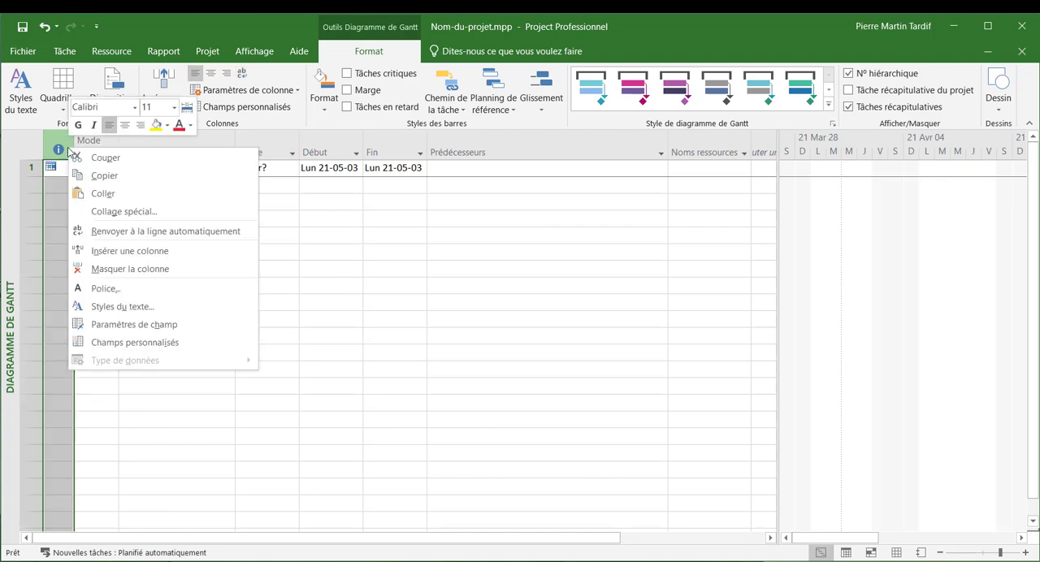
pyautogui.click(130, 250)
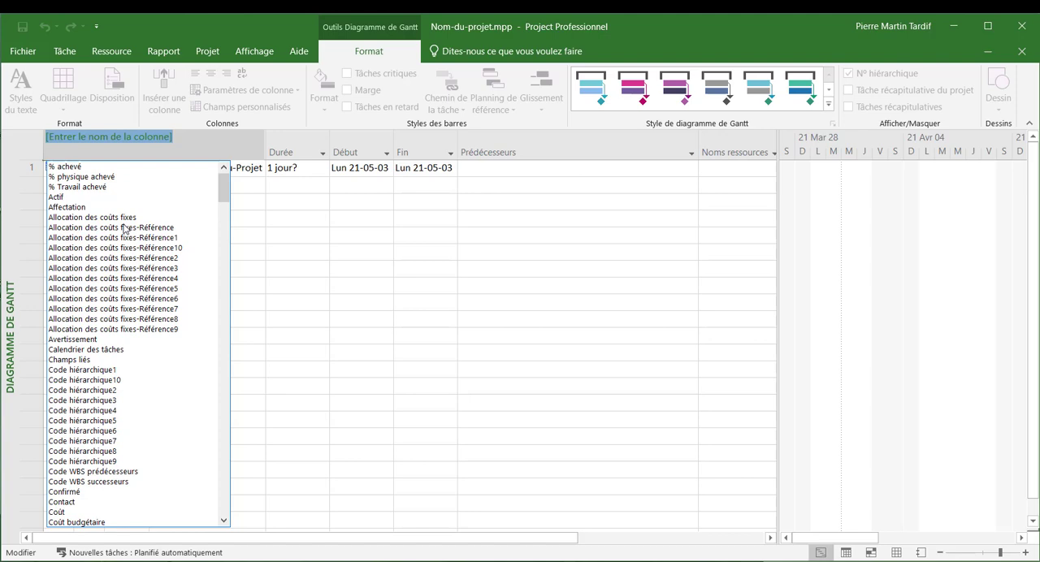
pyautogui.write('wbs')
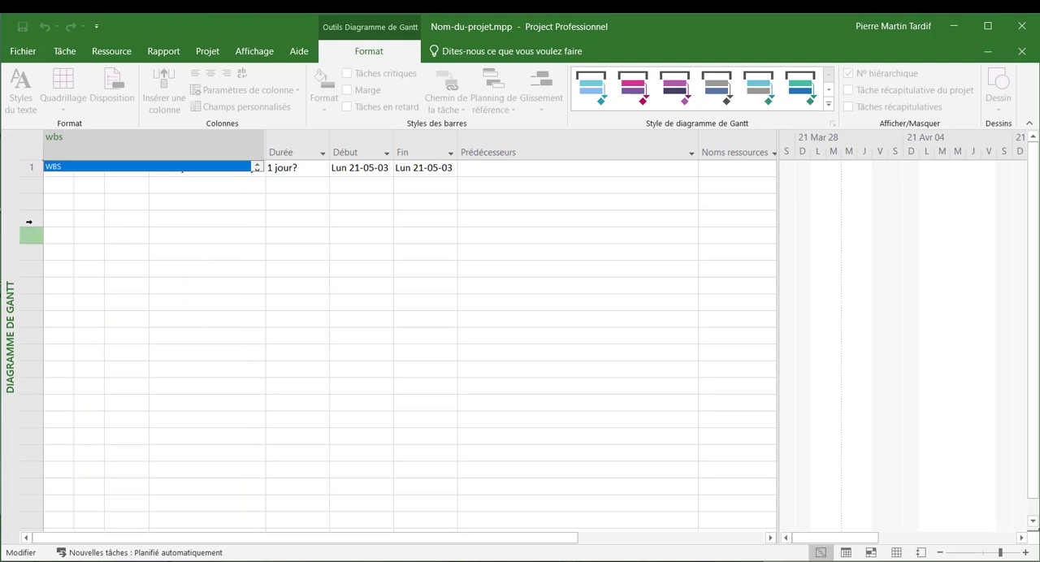
pyautogui.press('Return')
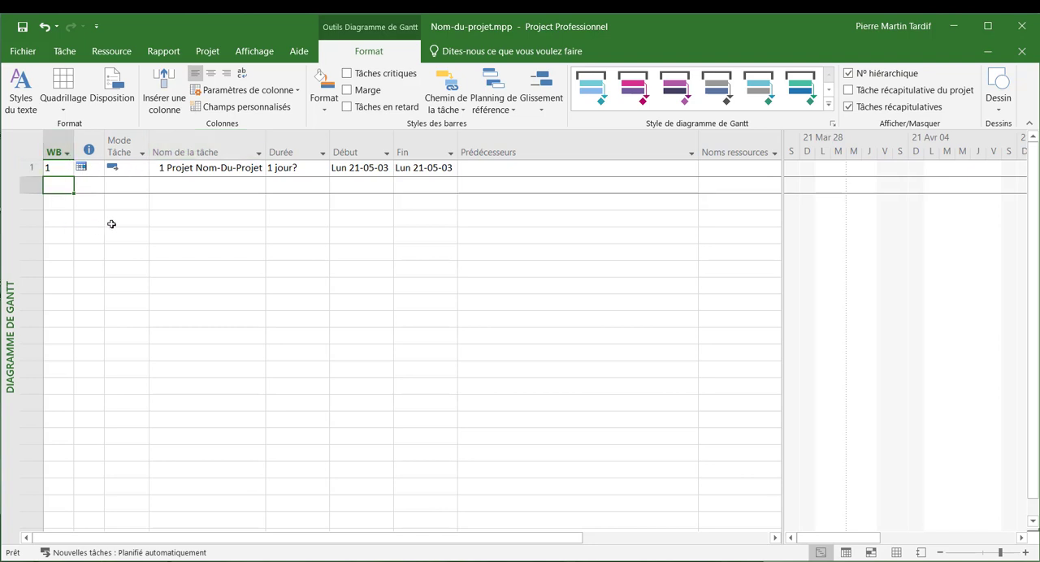
# - Save the changes to Nom-du-projet.mpp and hide the outline numbers beside the task names
pyautogui.hotkey('alt', 'F4')
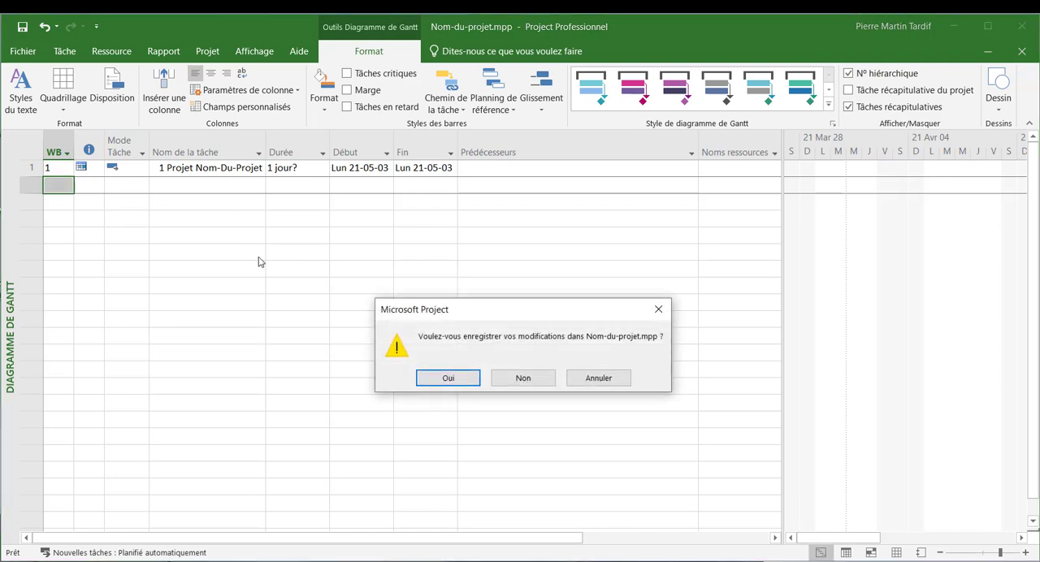
pyautogui.click(446, 378)
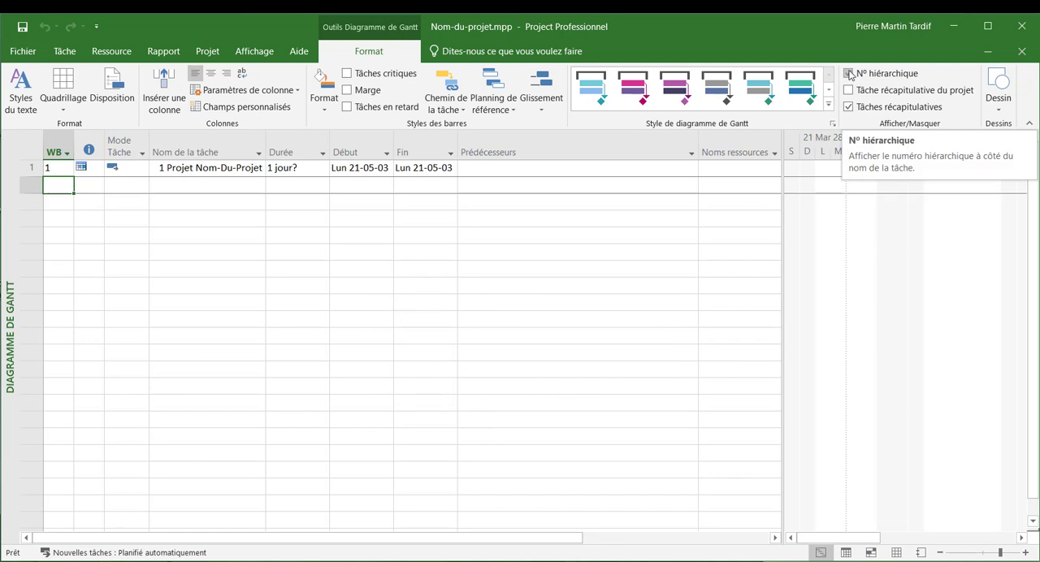
pyautogui.click(850, 74)
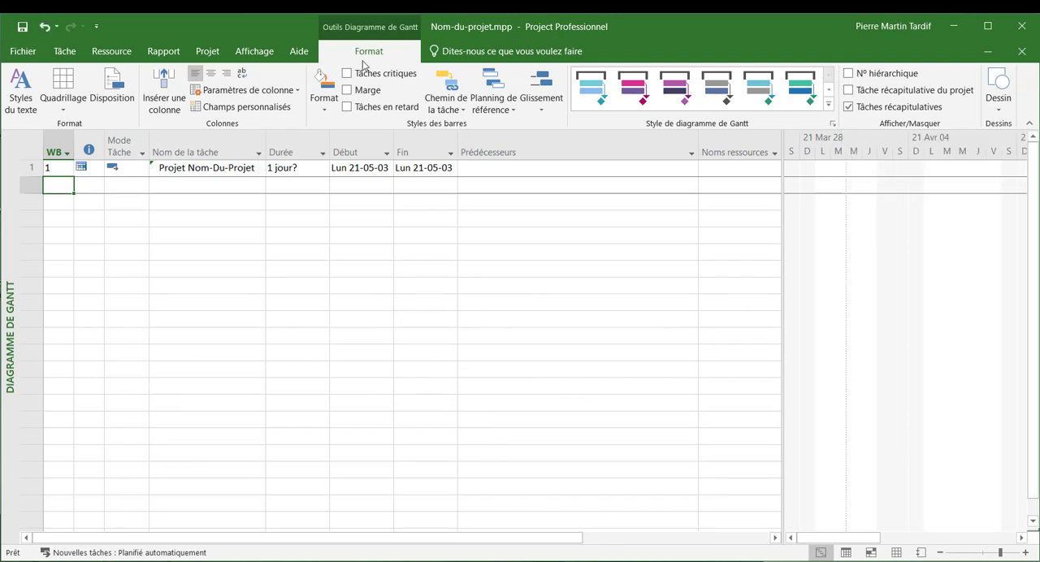
# - Add the tasks "Operations" and "Finances" in the rows below the "Projet Nom-Du-Projet" task
pyautogui.click(57, 52)
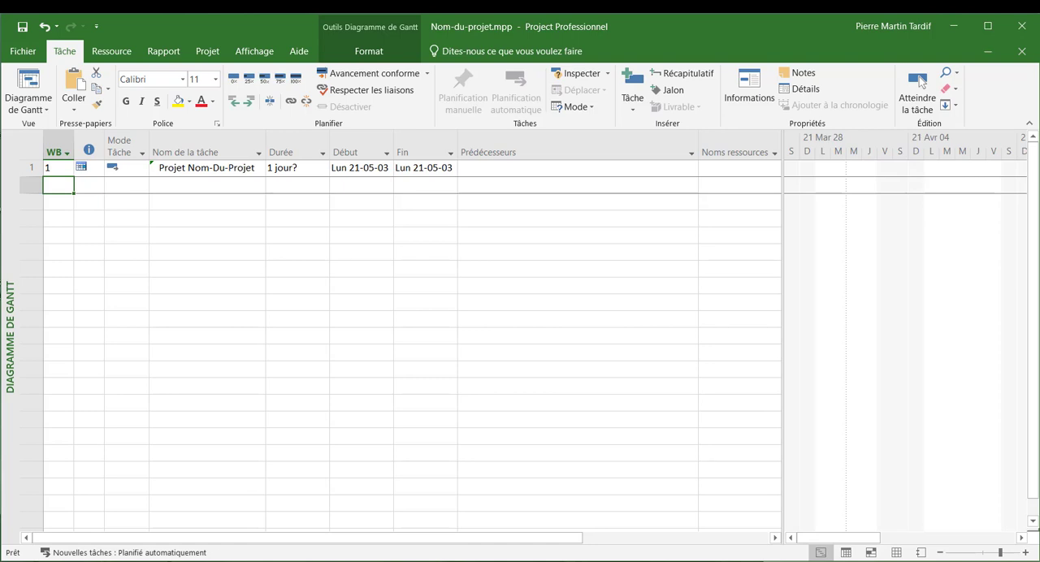
pyautogui.click(206, 187)
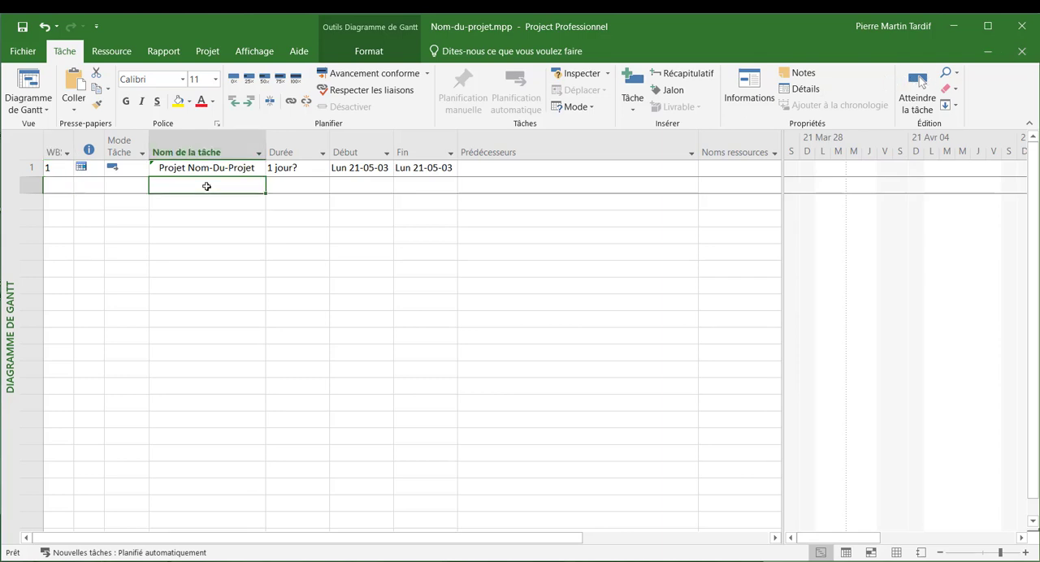
pyautogui.write('Opérations')
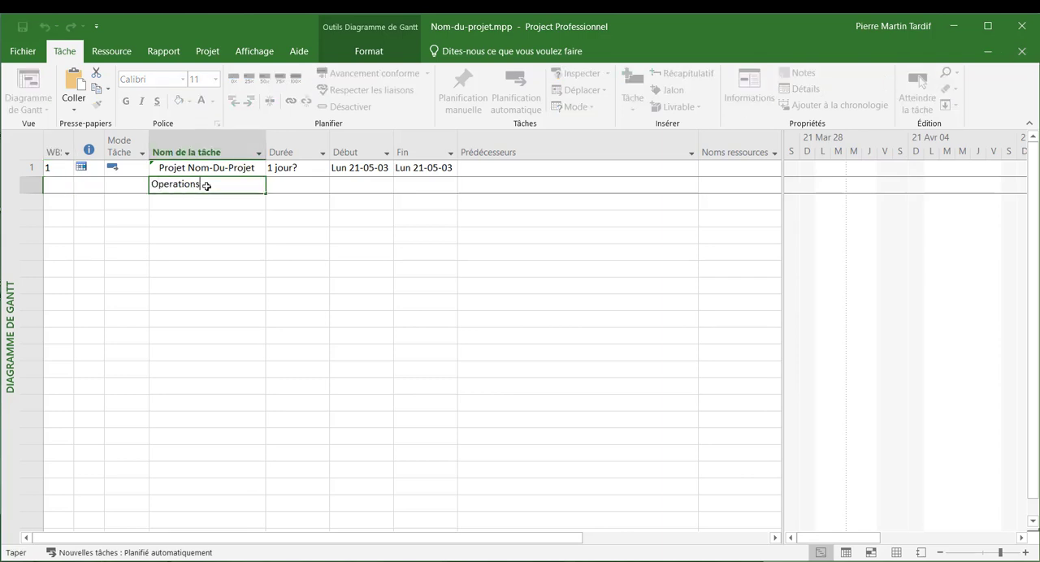
pyautogui.press('Return')
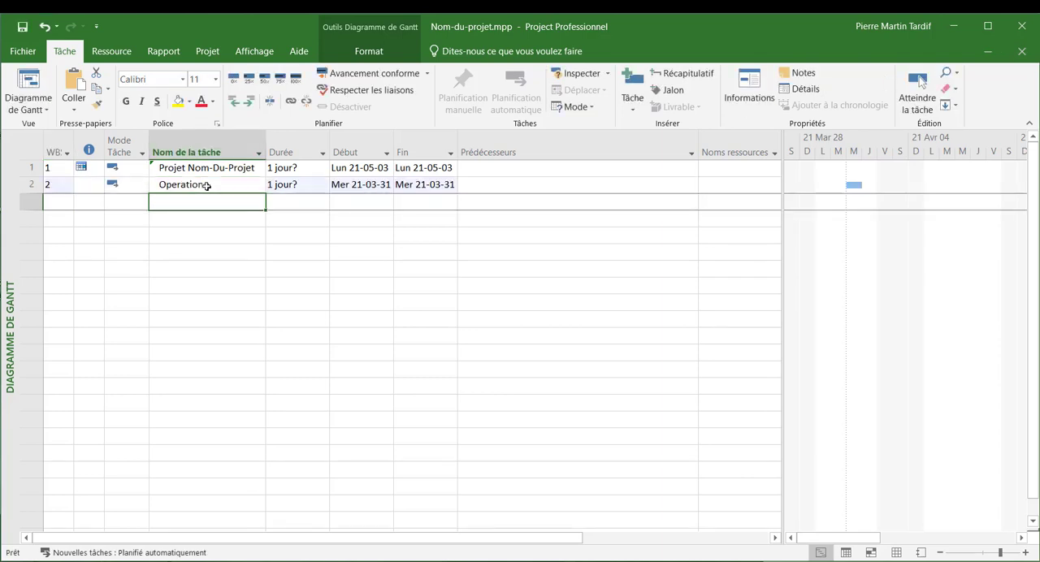
pyautogui.write('Finances')
pyautogui.press('Return')
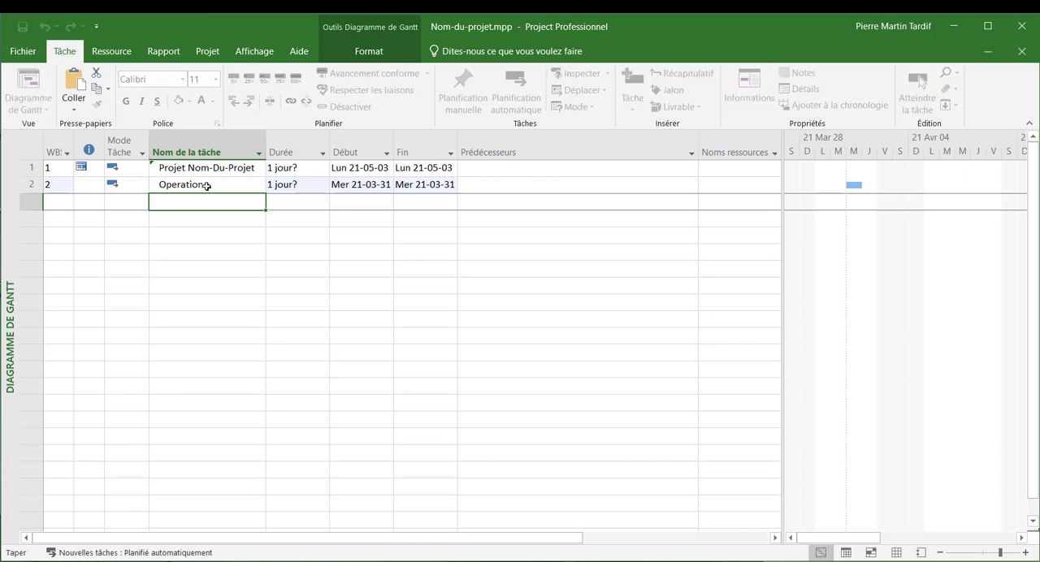
# - Add a task named "Ressources humaines" in the row below "Finances"
pyautogui.write('Ressources ha')
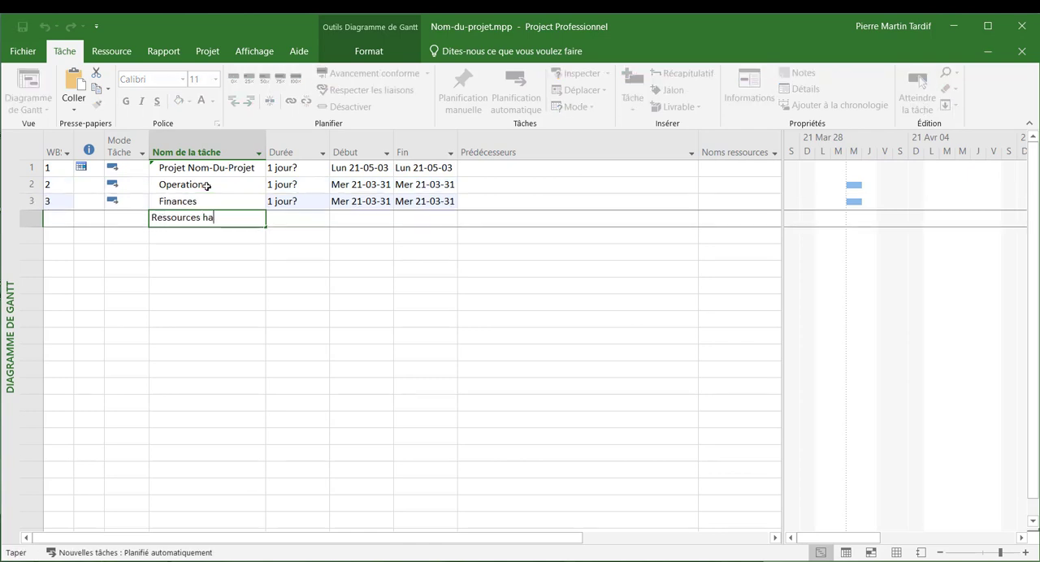
pyautogui.press('BackSpace')
pyautogui.write('umaines')
pyautogui.press('Escape')
pyautogui.press('Return')
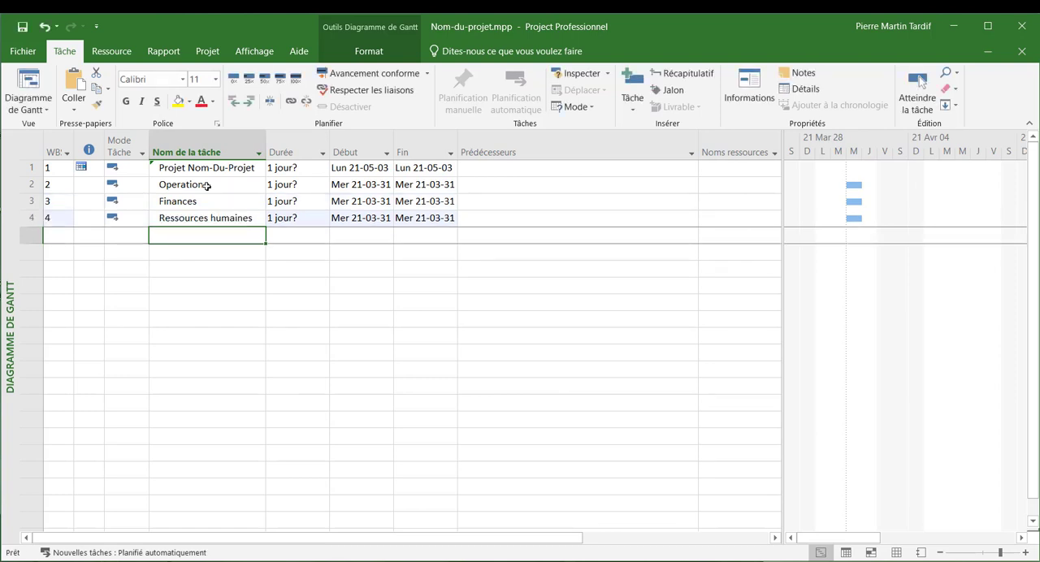
# - Add the tasks "Marketing" and "TI" in the rows below "Ressources humaines"
pyautogui.write('Markting')
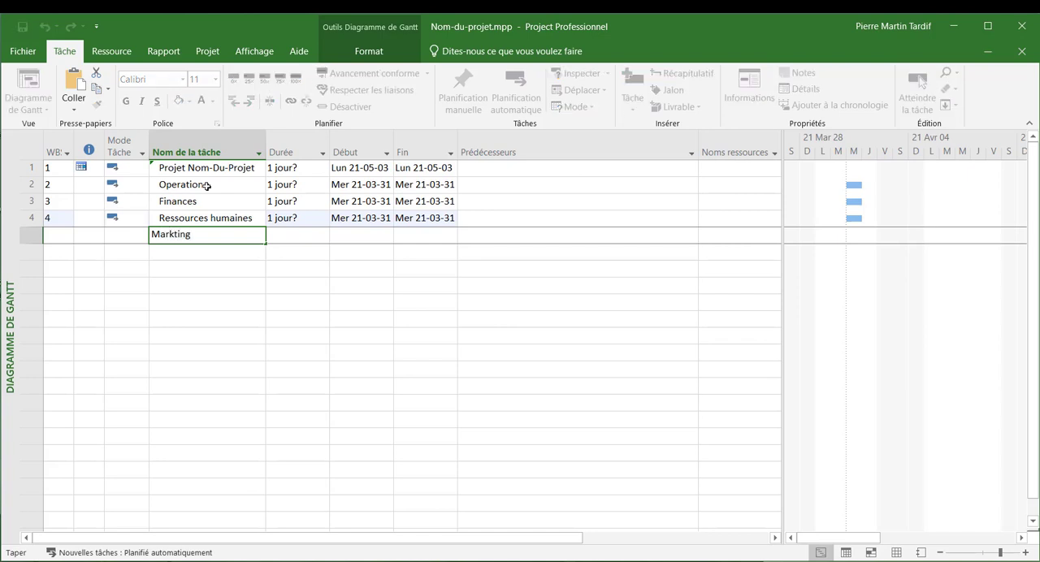
pyautogui.press('Return')
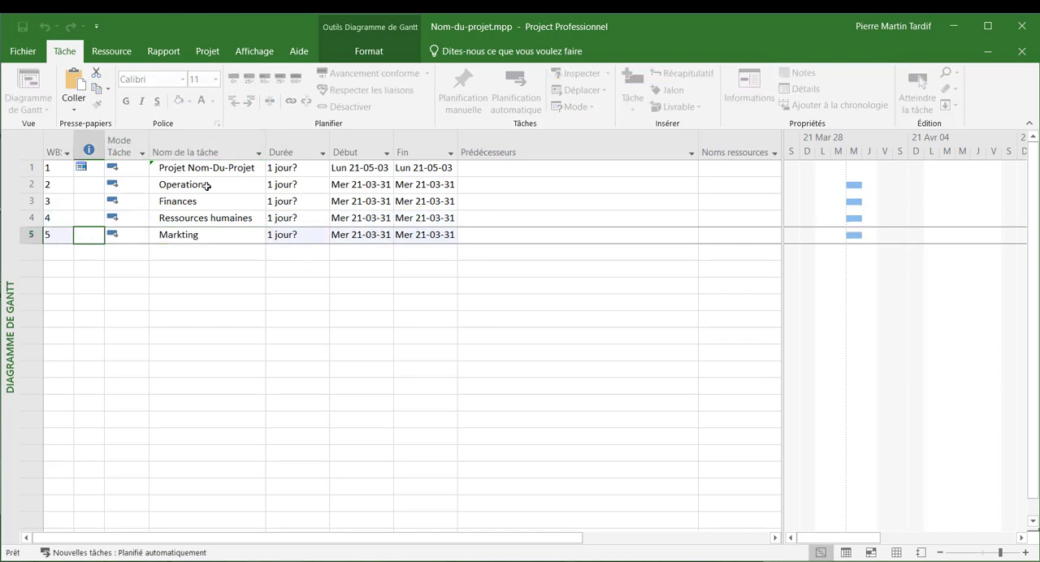
pyautogui.write('Marketing')
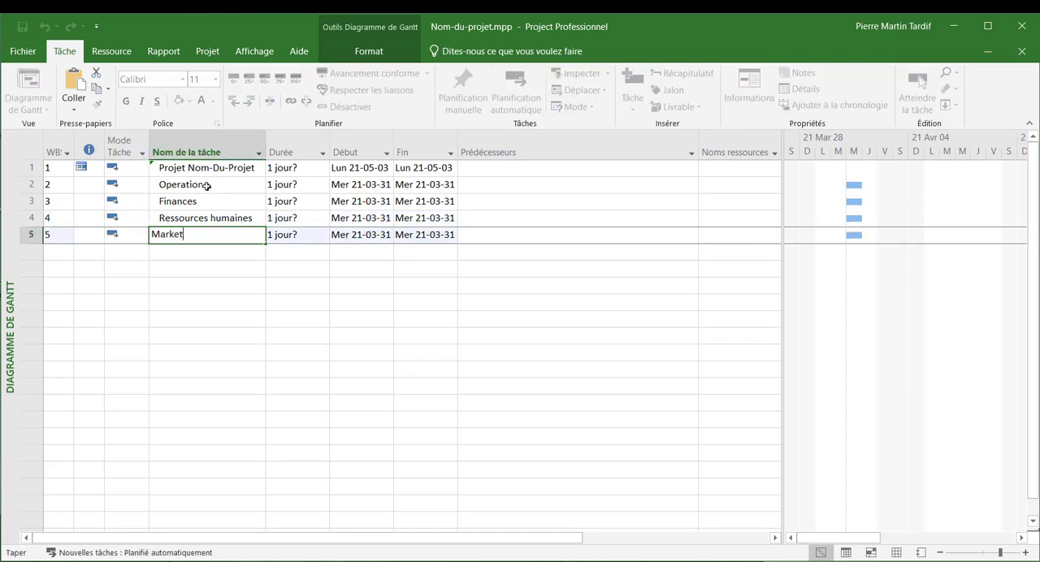
pyautogui.press('Return')
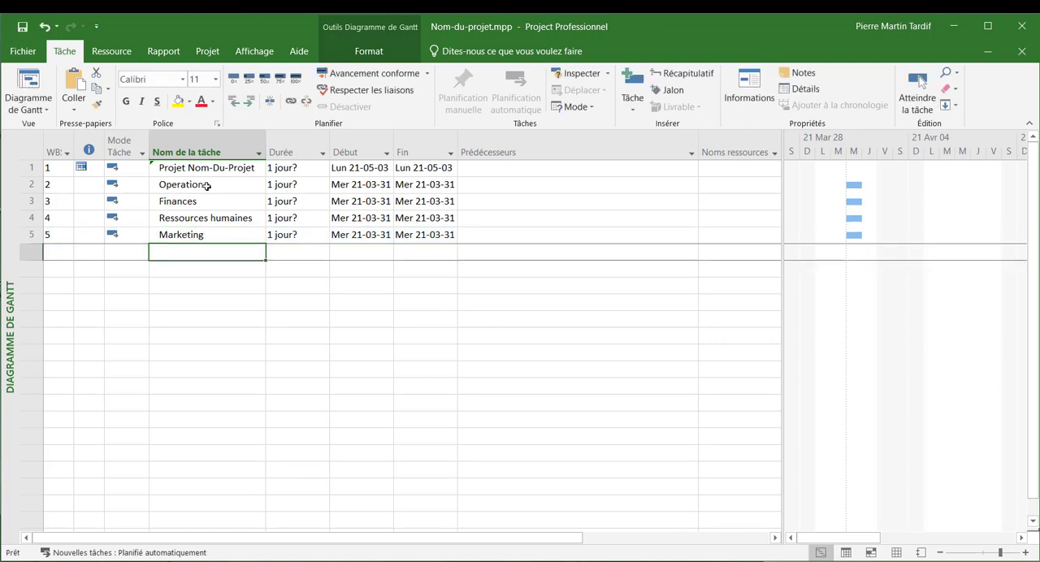
pyautogui.write('TI')
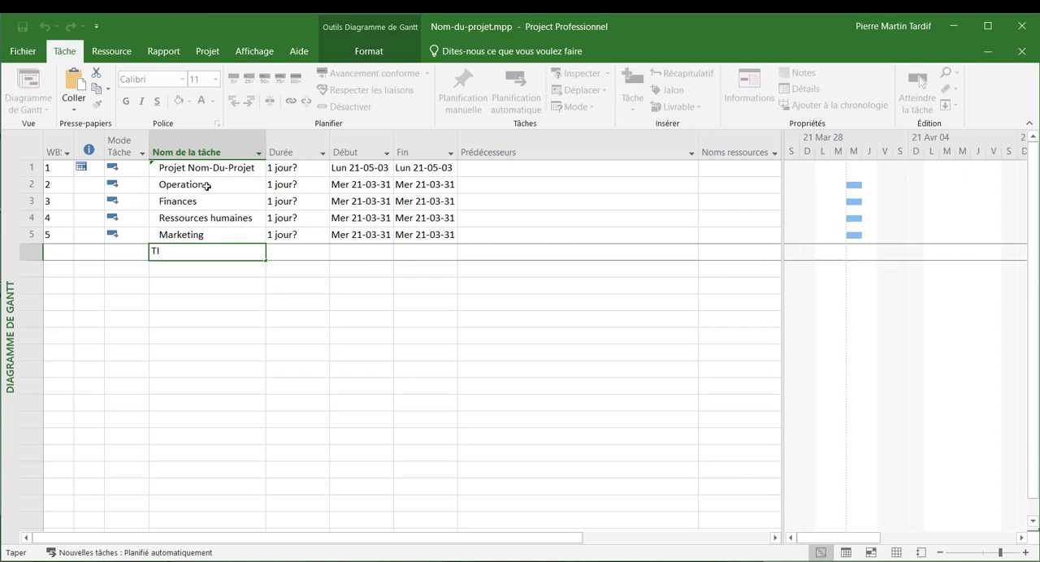
pyautogui.press('Return')
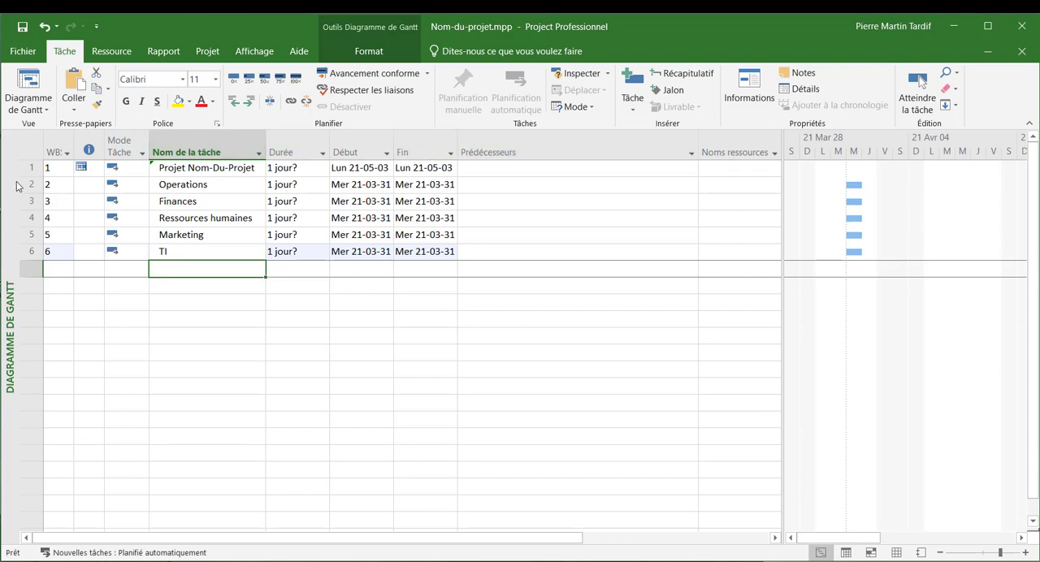
# - Indent the tasks from "Operations" to "TI" one level so they become subtasks of "Projet Nom-Du-Projet"
pyautogui.moveTo(22, 184); pyautogui.dragTo(24, 268)
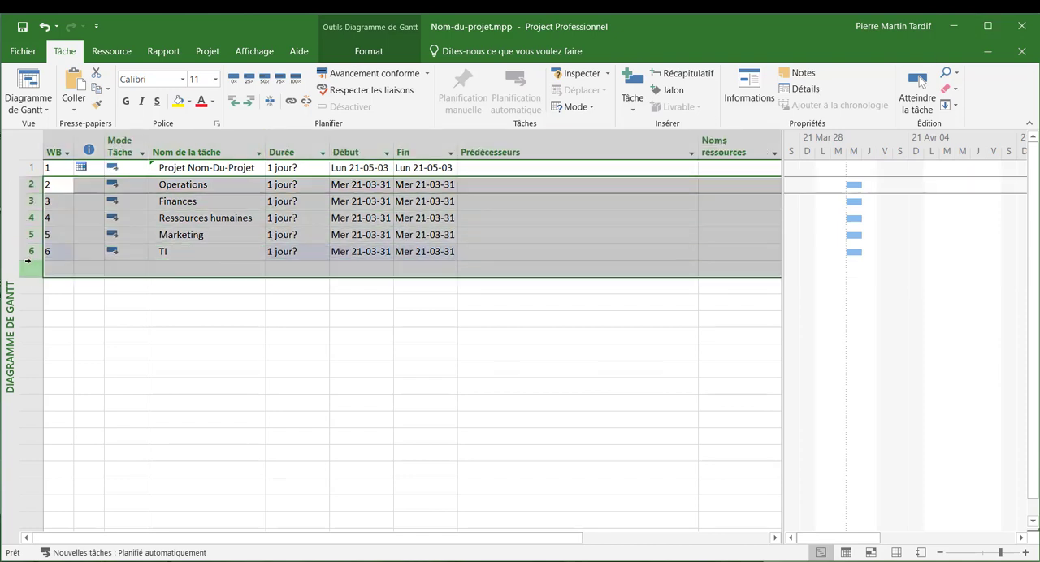
pyautogui.click(249, 102)
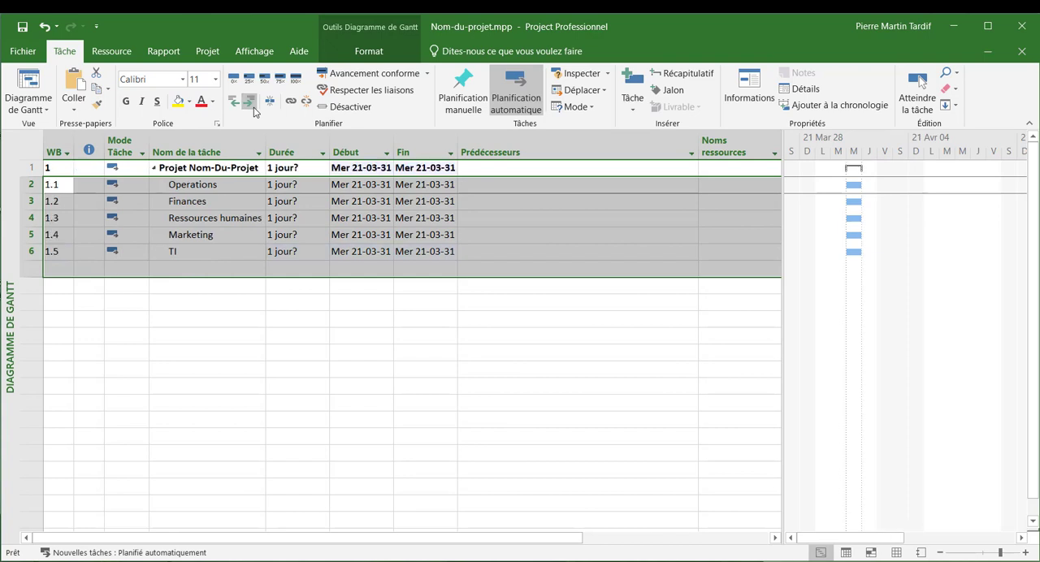
pyautogui.click(246, 185)
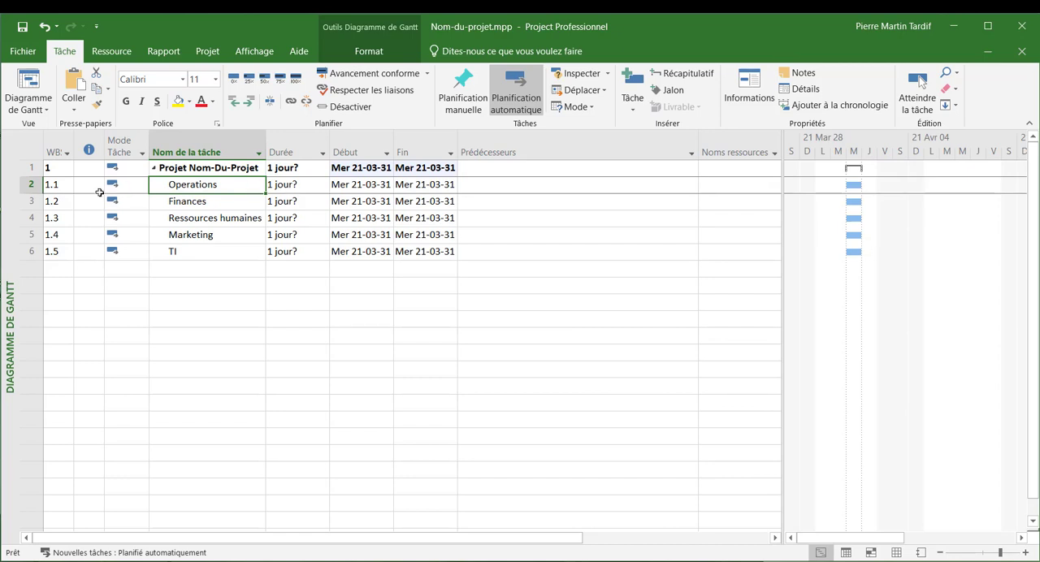
# - Insert four blank task rows between "Operations" and "Finances"
pyautogui.click(26, 203)
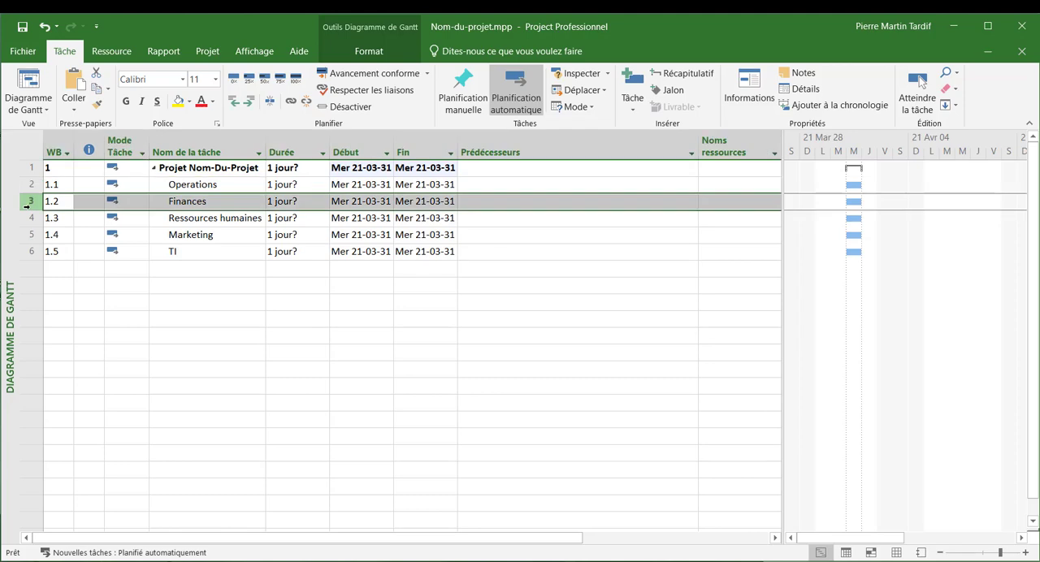
pyautogui.press('Insert')
pyautogui.press('Insert')
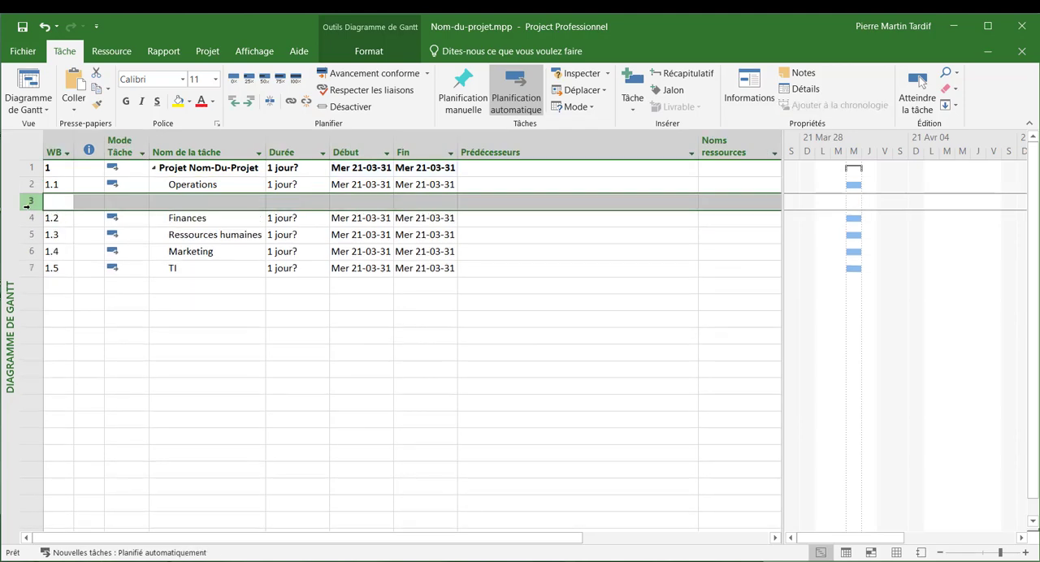
pyautogui.press('Insert')
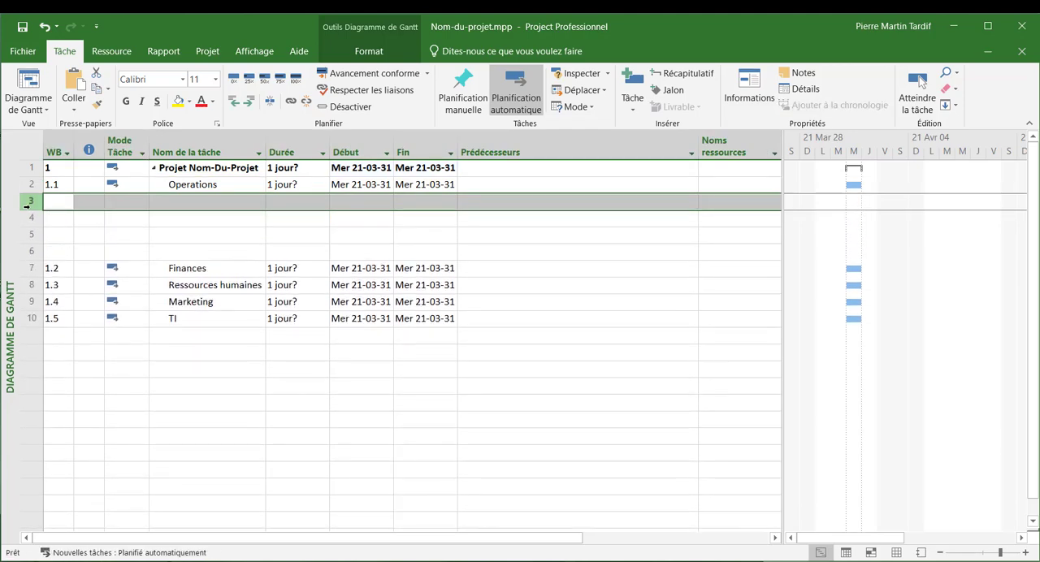
# - Enter the tasks "Éliciter les besoins" and "Concevoir le système" in the first two blank rows below "Operations"
pyautogui.click(219, 201)
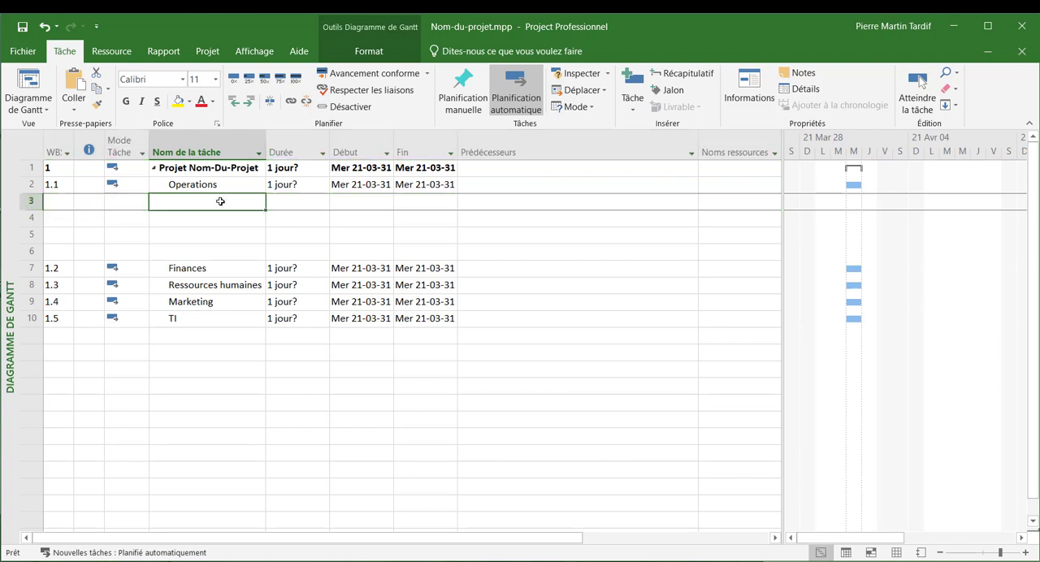
pyautogui.write('Éli')
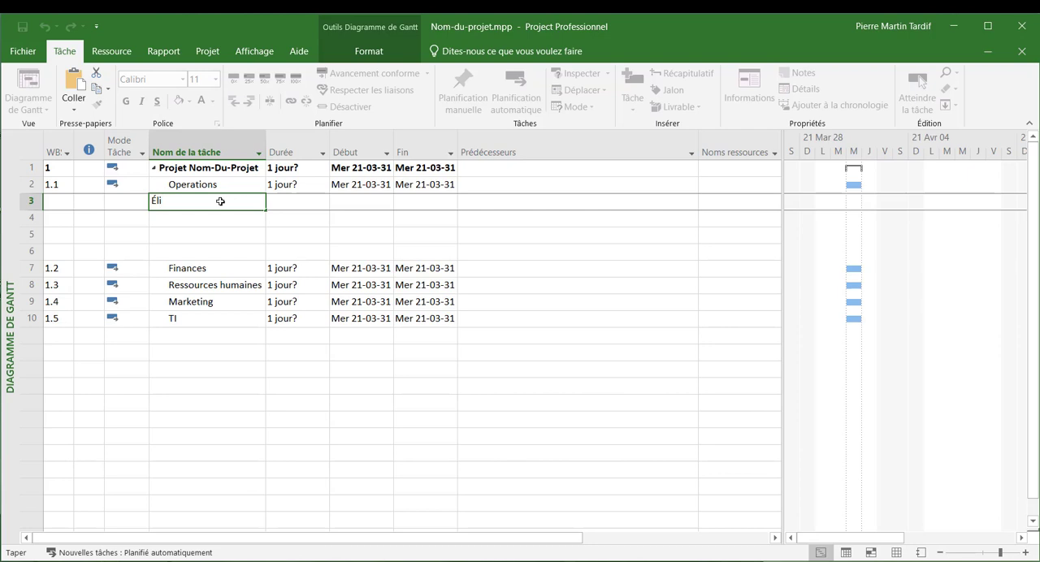
pyautogui.write('iter les besoins')
pyautogui.press('Return')
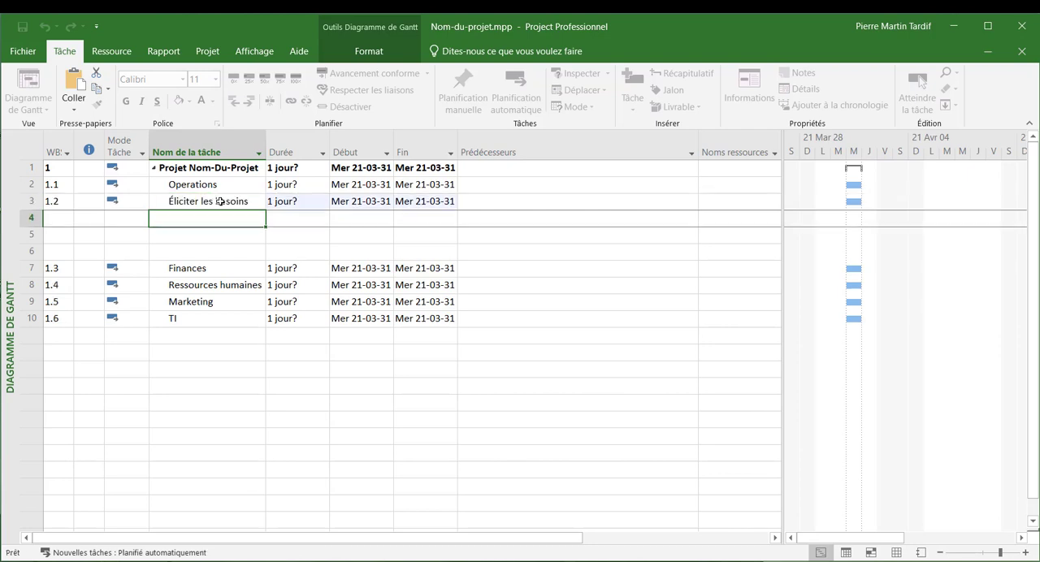
pyautogui.write('Con')
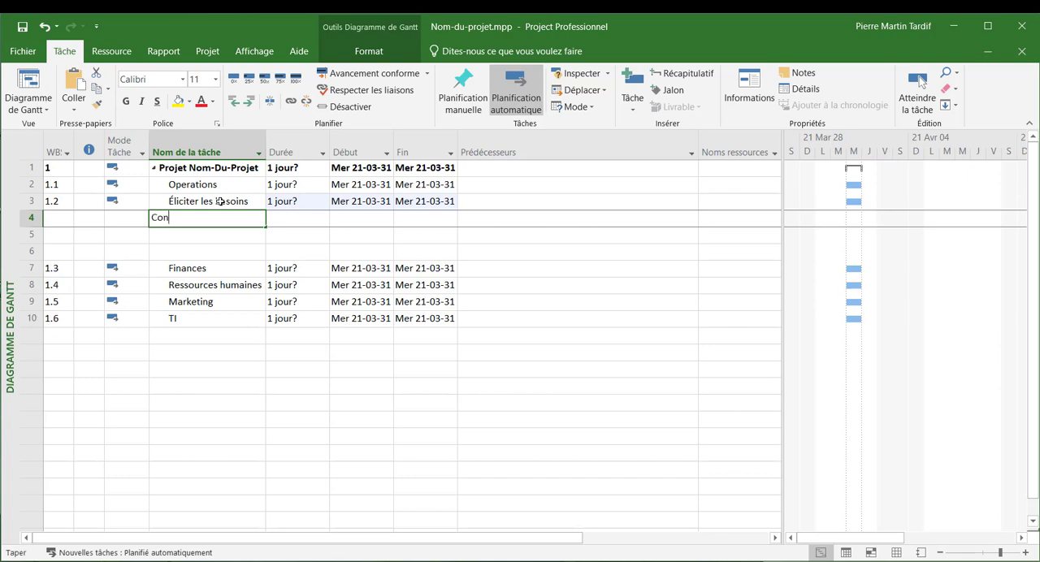
pyautogui.write('cevoir l')
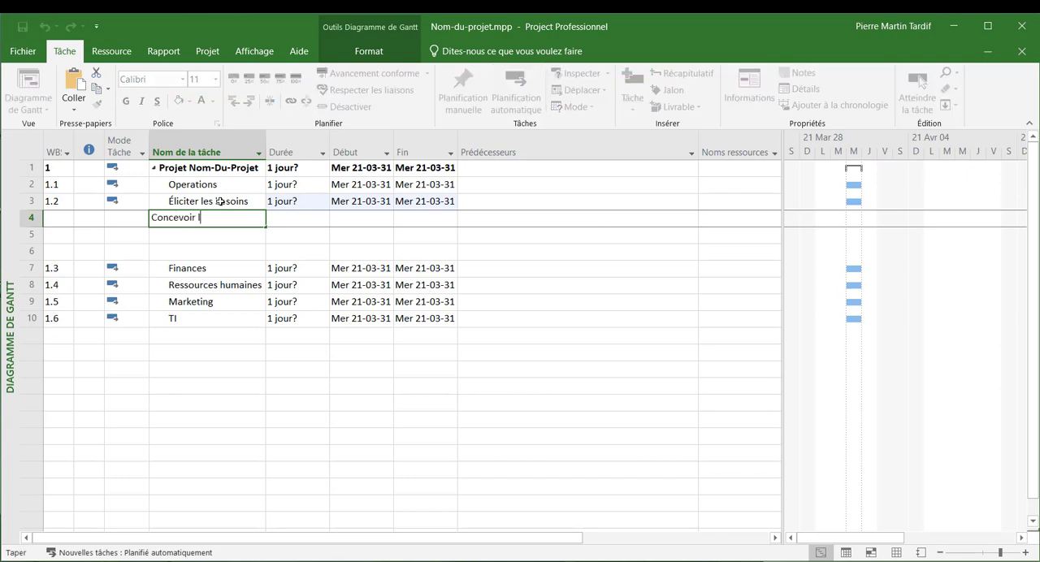
pyautogui.write('e système')
pyautogui.press('Return')
# - Enter the tasks "Paramétrer le système" and "Déployer le système" in the two remaining blank rows above "Finances"
pyautogui.write('Pa')
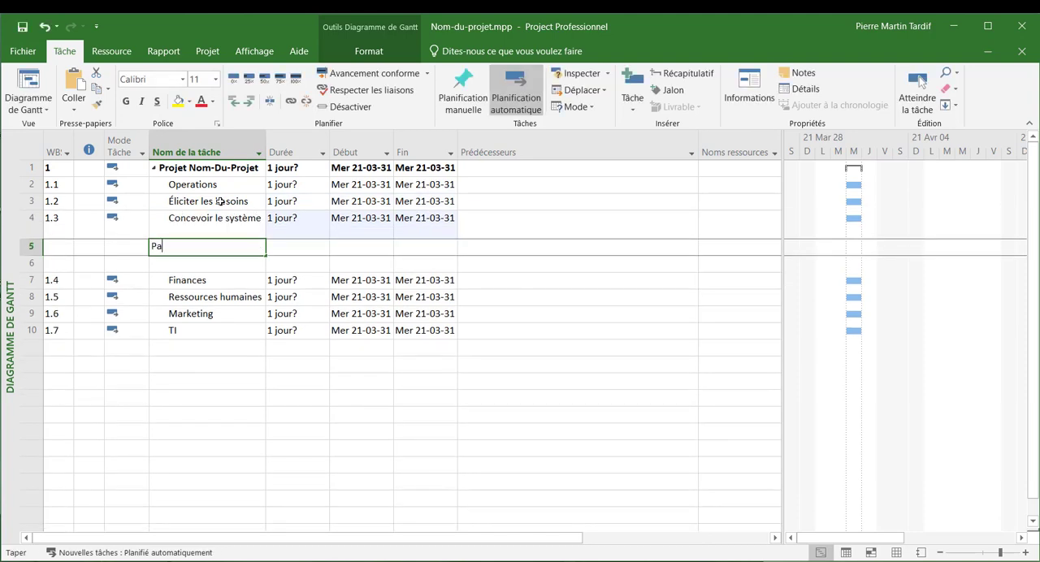
pyautogui.write('ramét')
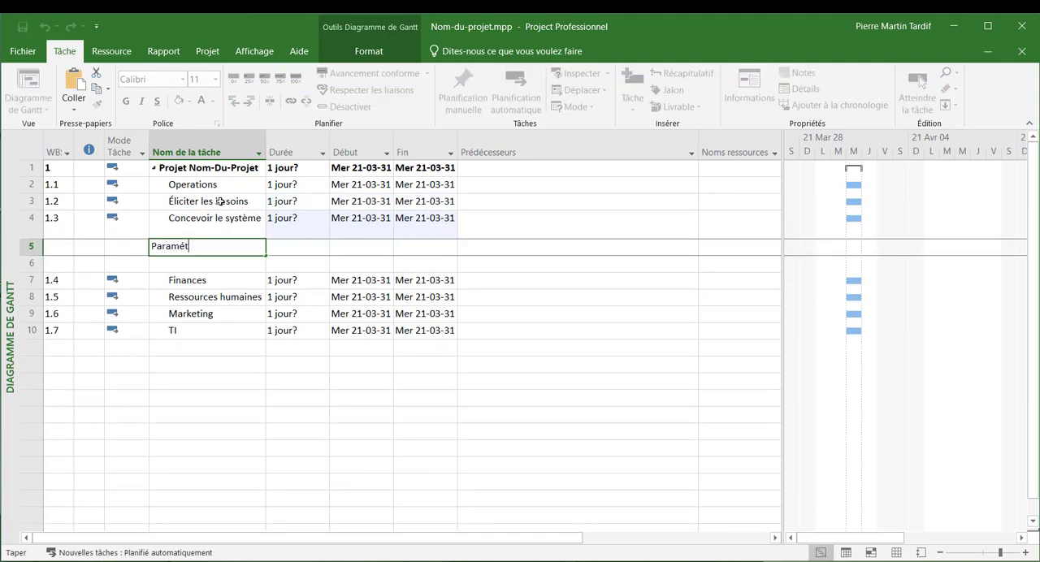
pyautogui.write('rer le système')
pyautogui.press('Escape')
pyautogui.write('D')
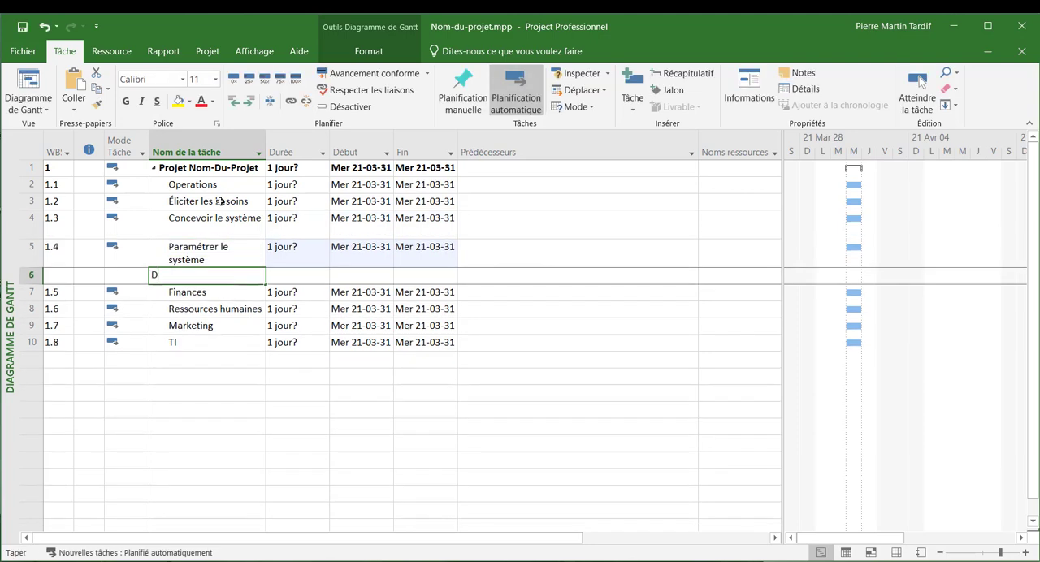
pyautogui.write('éployer l')
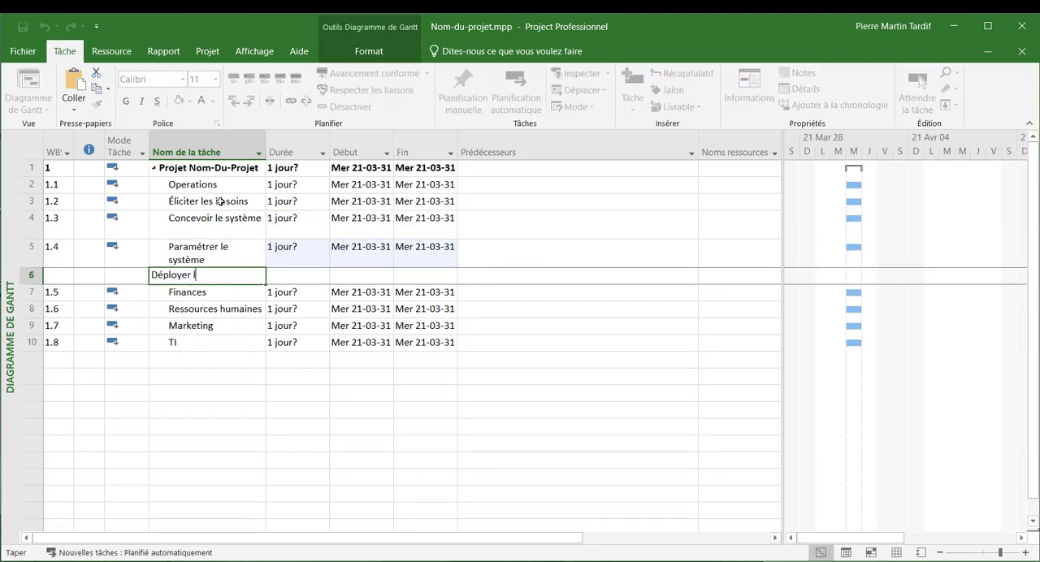
pyautogui.write('e système')
pyautogui.press('Return')
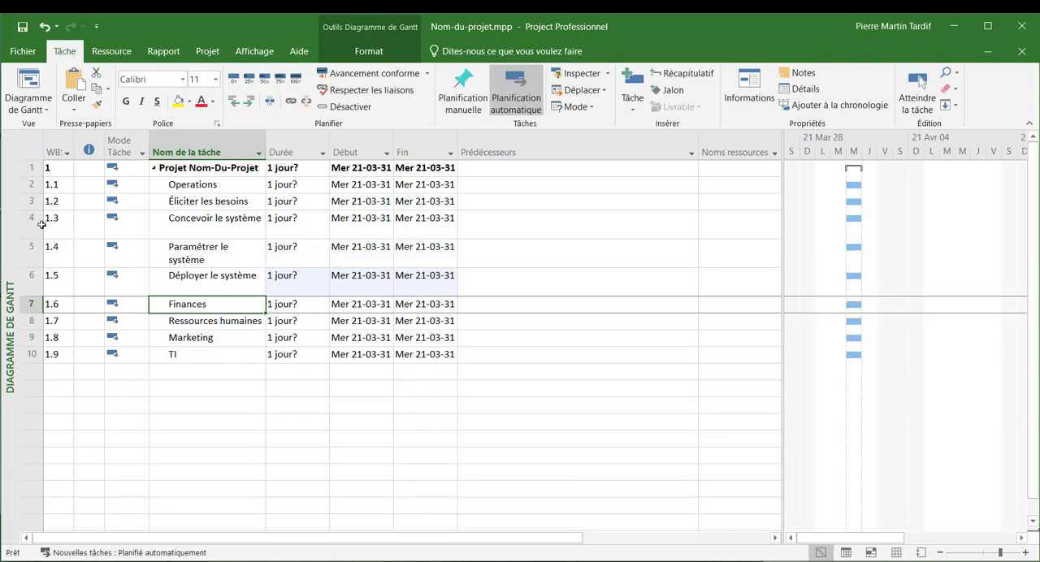
# - Indent the four tasks from "Éliciter les besoins" to "Déployer le système" one level as subtasks of "Operations"
pyautogui.moveTo(37, 204); pyautogui.dragTo(45, 274)
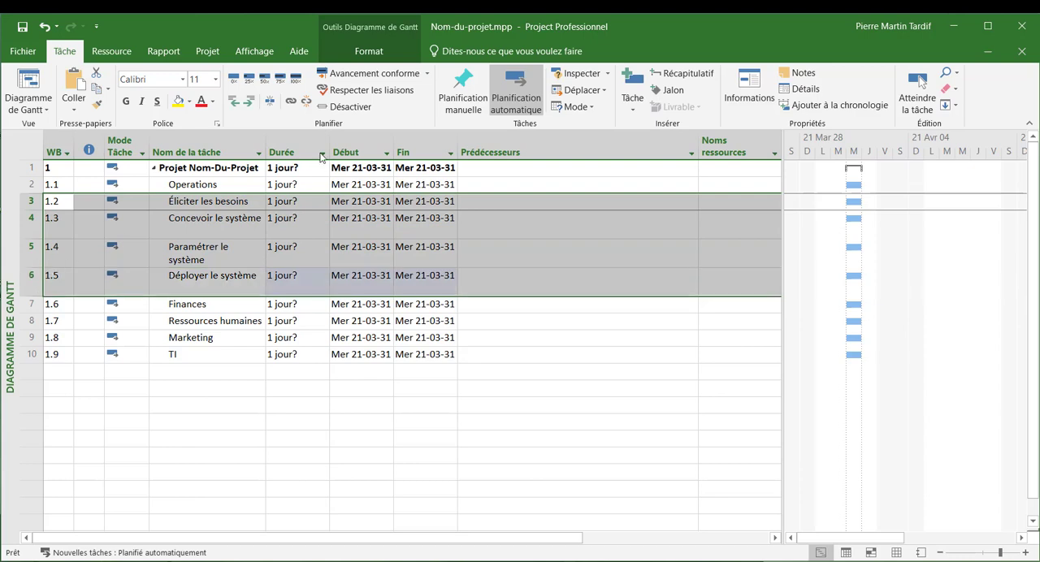
pyautogui.click(249, 103)
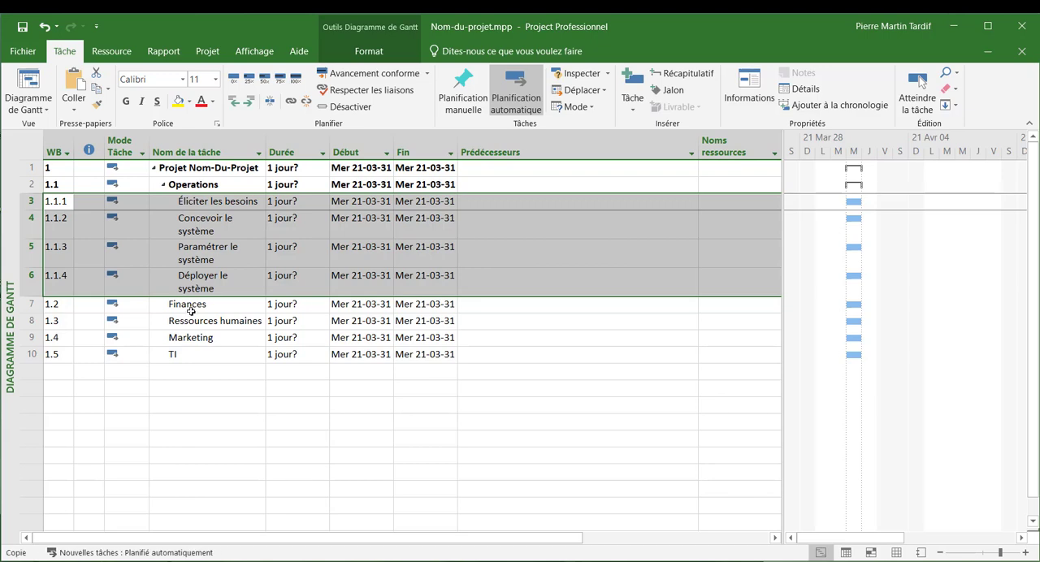
# - Paste a copy of the four "Operations" subtasks above "Ressources humaines" and indent them one level as subtasks of "Finances"
pyautogui.click(33, 324)
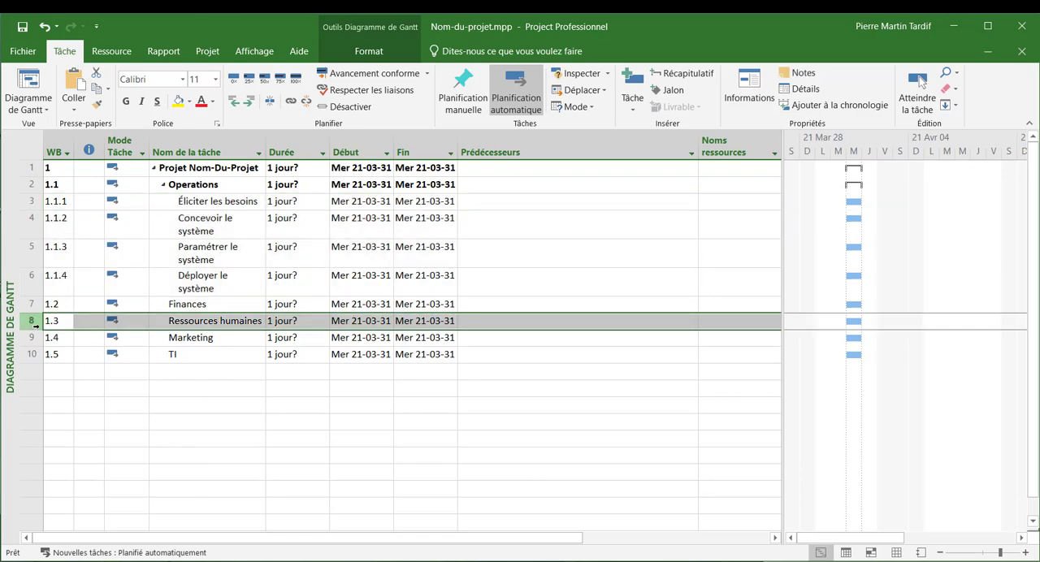
pyautogui.hotkey('ctrl', 'v')
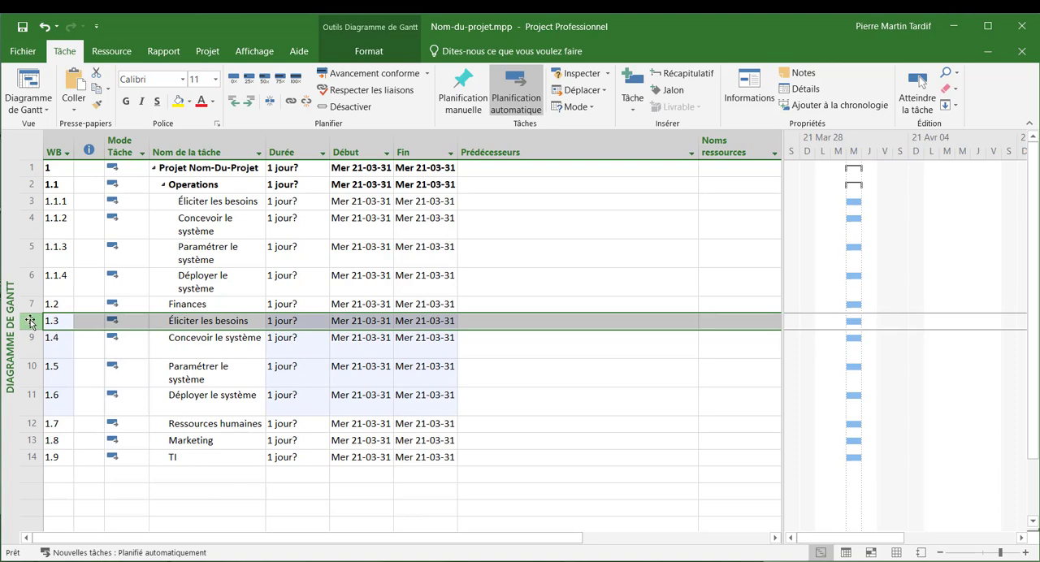
pyautogui.keyDown('shift'); pyautogui.click(29, 396); pyautogui.keyUp('shift')
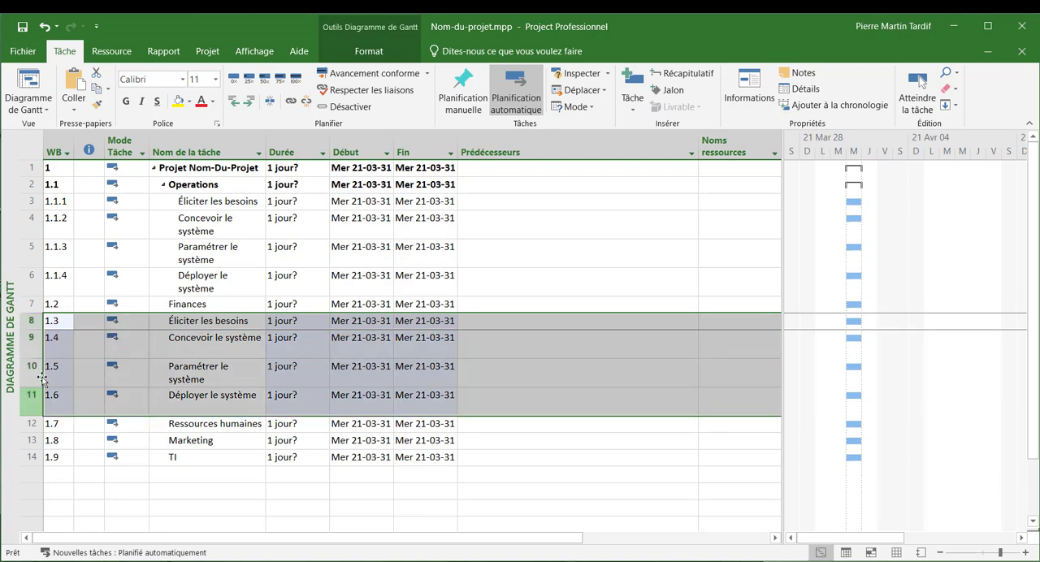
pyautogui.click(251, 100)
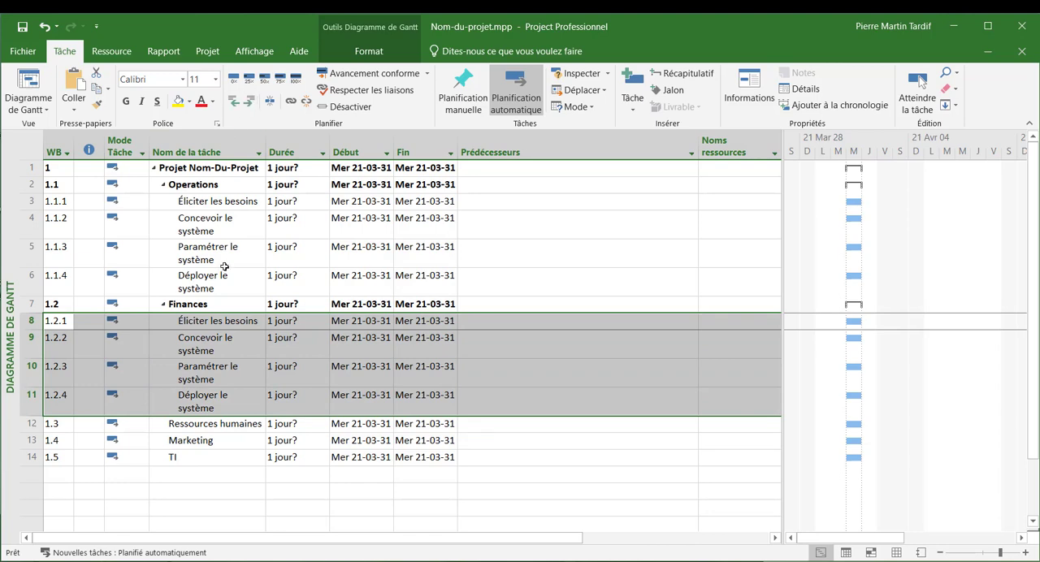
# - Paste copies of the four department subtasks, indented one level, under "Ressources humaines", "Marketing" and "TI"
pyautogui.click(26, 441)
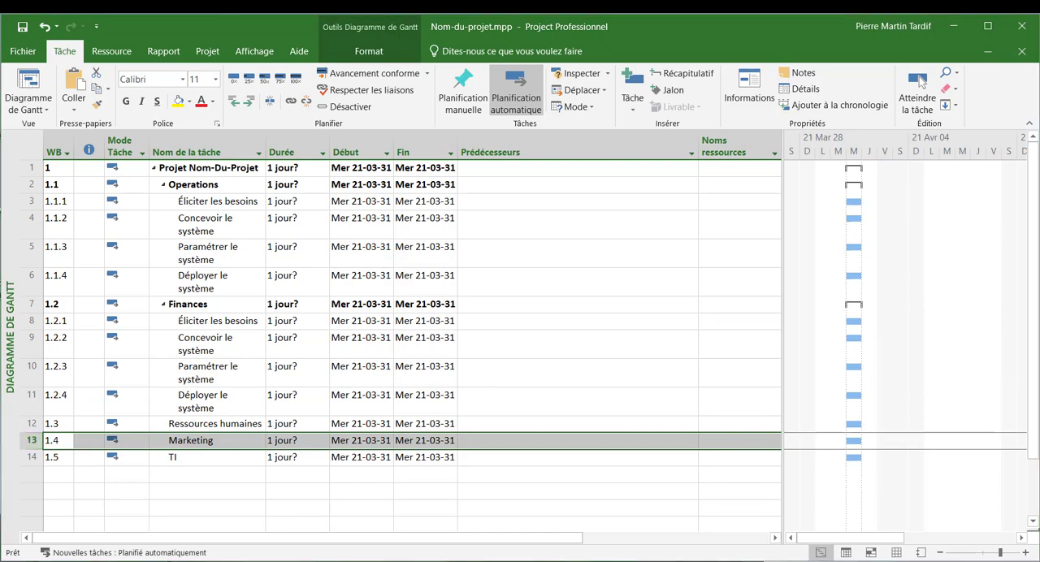
pyautogui.hotkey('ctrl', 'v')
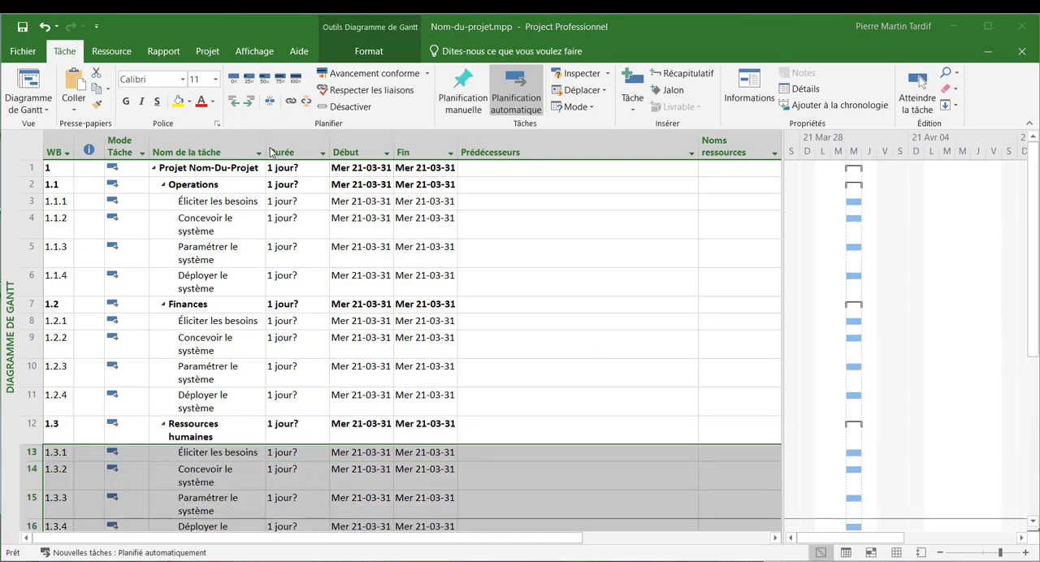
# - Widen the task name column so every name fits on one line, and check the full task list
pyautogui.click(219, 234)
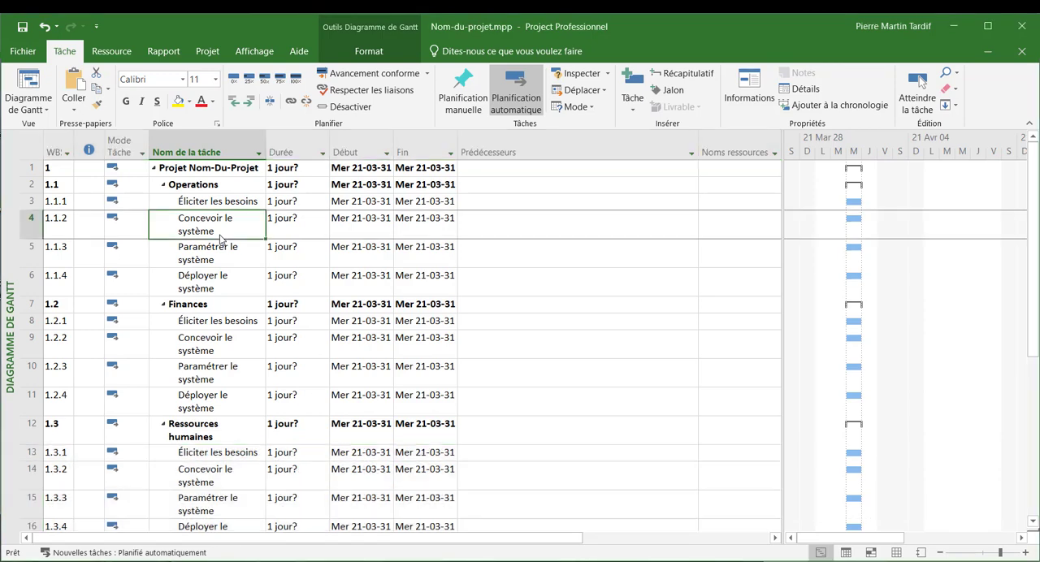
pyautogui.moveTo(269, 144); pyautogui.dragTo(317, 144)
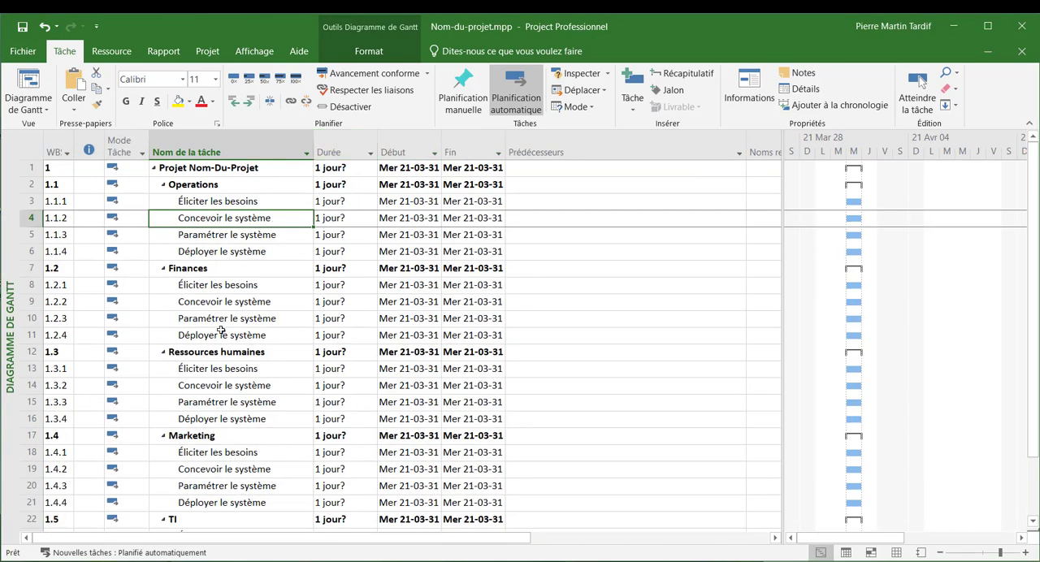
pyautogui.scroll(-3, 220, 330)
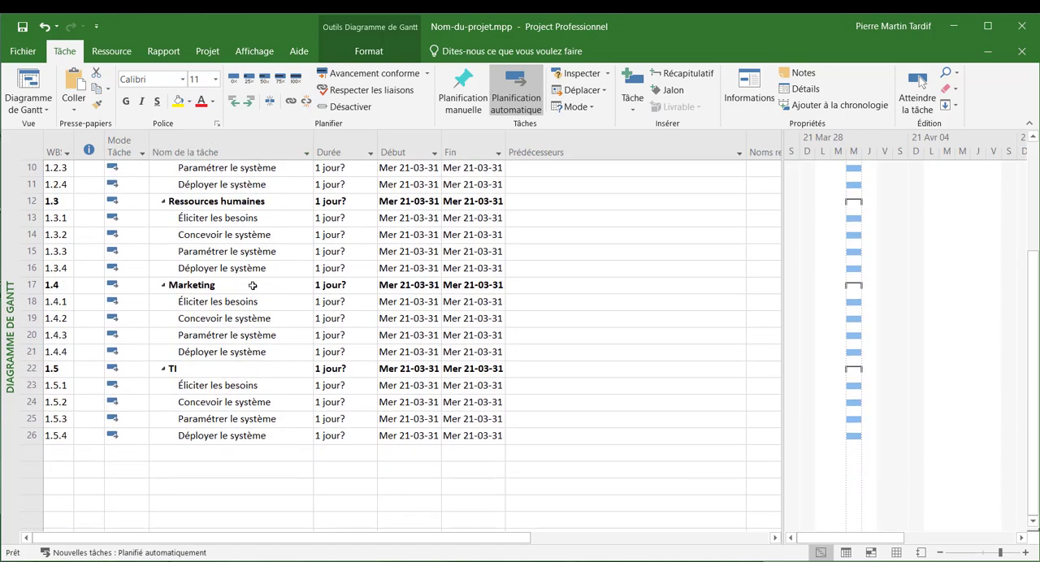
pyautogui.scroll(3, 284, 487)
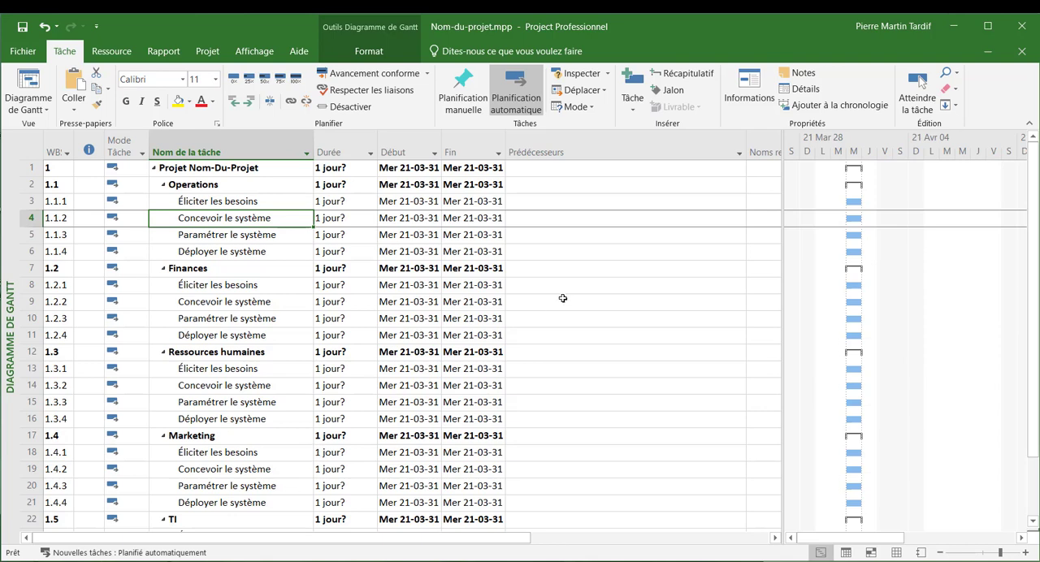
# - Insert a "Successeurs" column before the "Prédécesseurs" column
pyautogui.rightClick(537, 152)
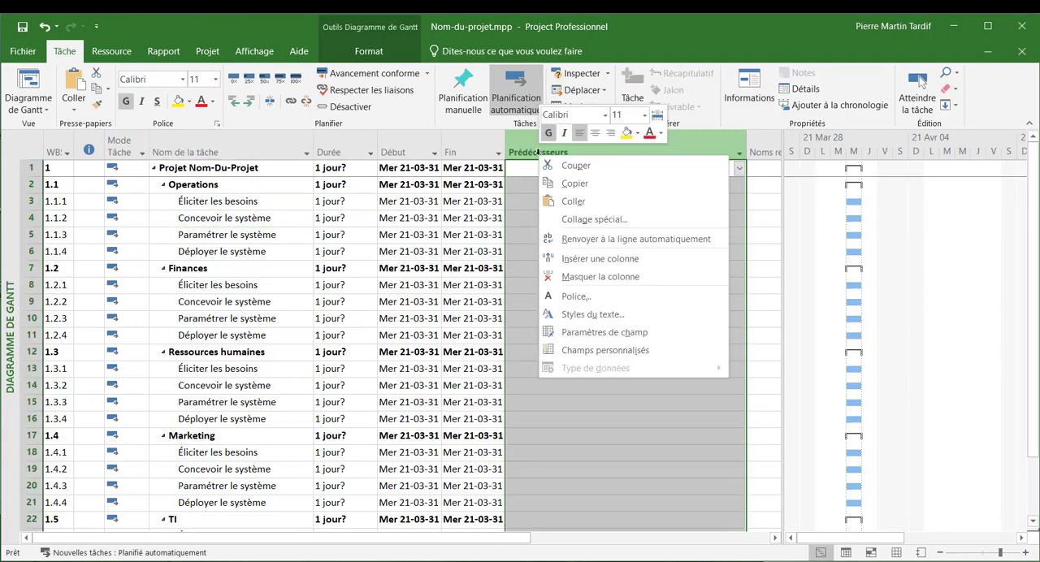
pyautogui.click(610, 259)
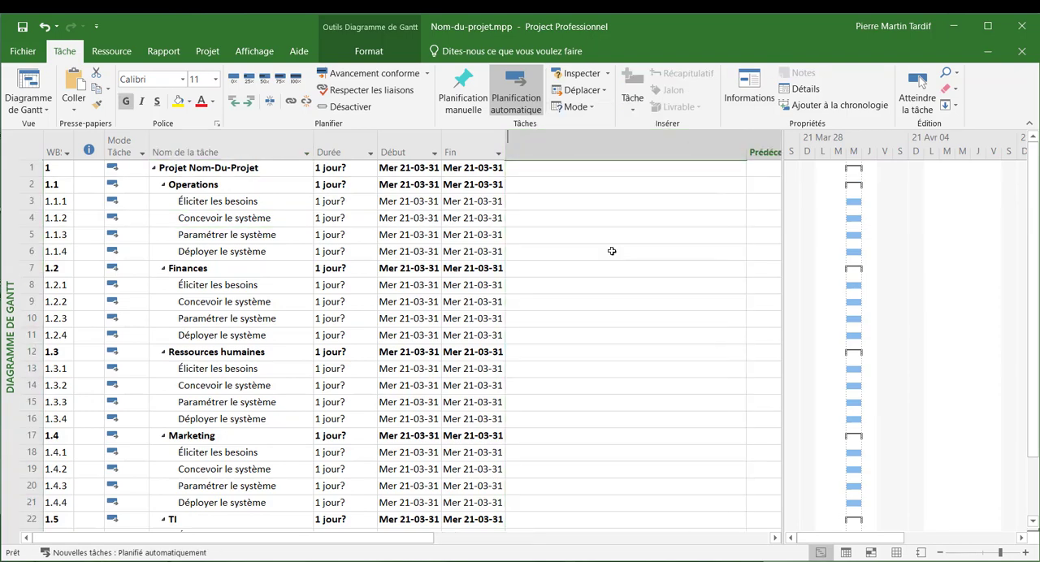
pyautogui.write('successeurs')
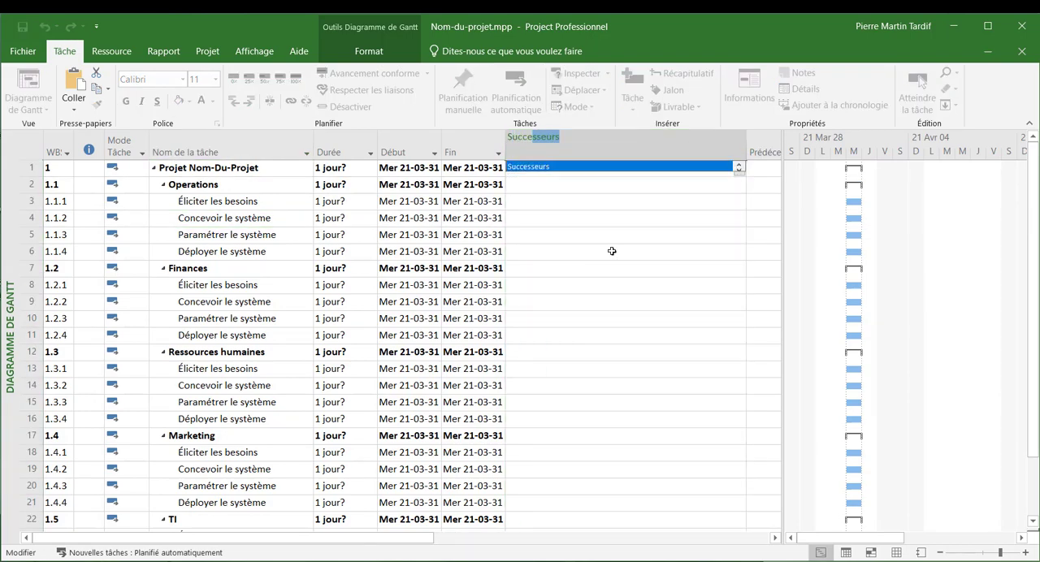
pyautogui.press('Return')
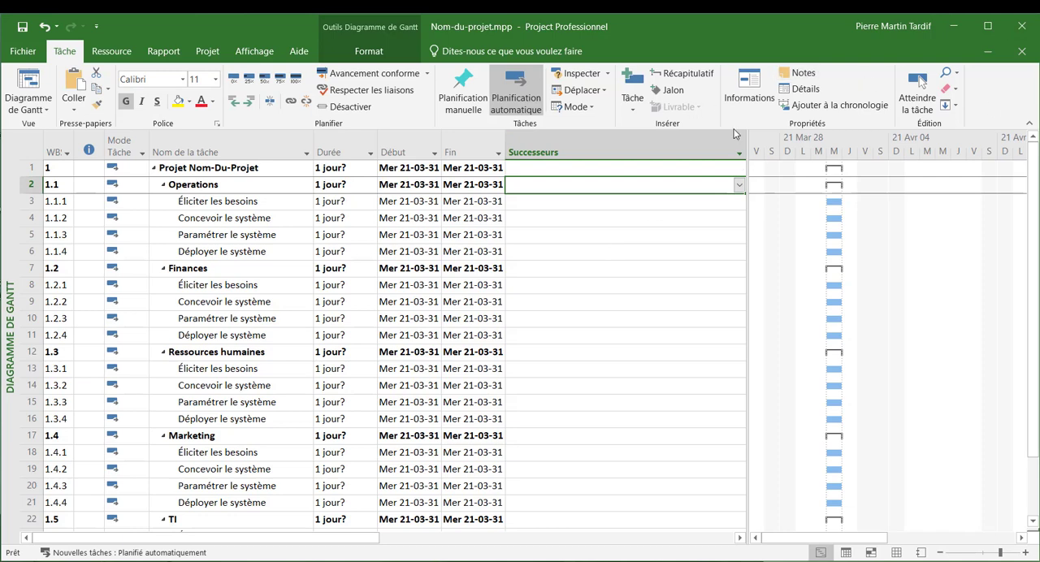
# - Narrow the "Successeurs" and "Prédécesseurs" columns so the resource names column fits in the table view
pyautogui.moveTo(746, 137); pyautogui.dragTo(813, 138)
pyautogui.moveTo(748, 138); pyautogui.dragTo(560, 138)
pyautogui.moveTo(796, 145); pyautogui.dragTo(618, 153)
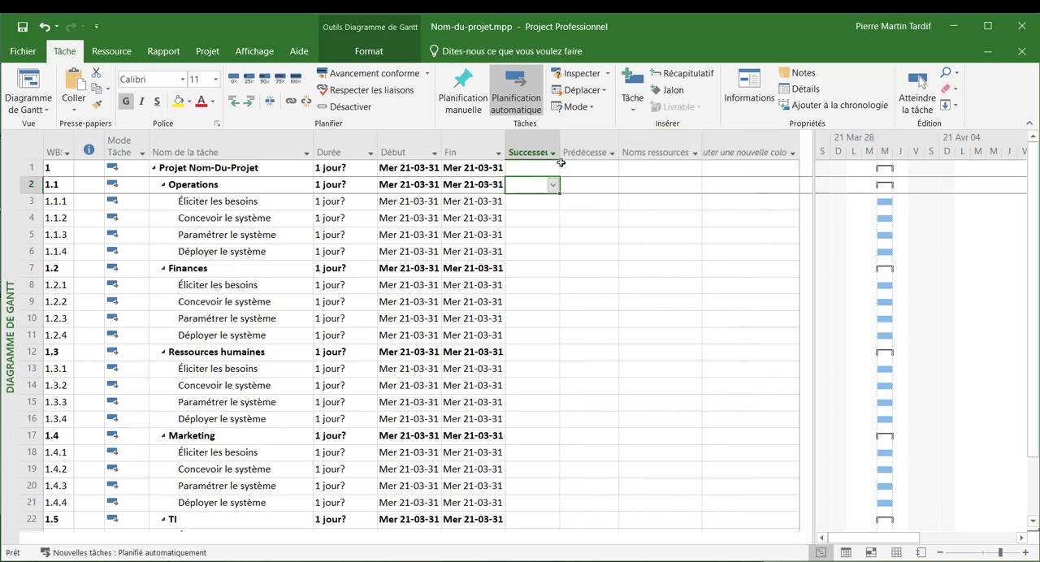
# - Under "Operations", set the predecessors of "Concevoir le système" to 3, "Paramétrer le système" to 4 and "Déployer le système" to 5
pyautogui.click(202, 205)
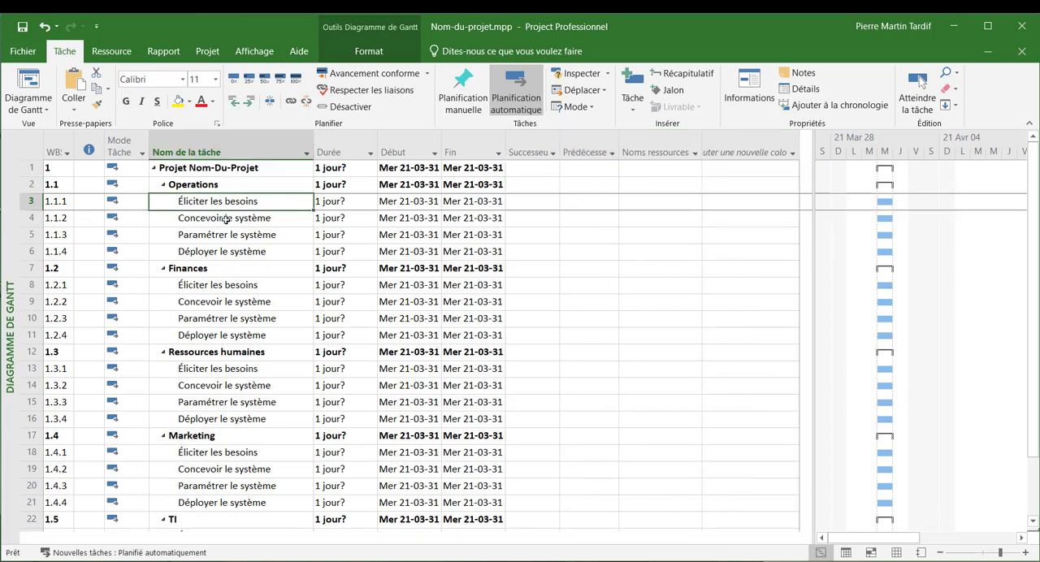
pyautogui.click(230, 221)
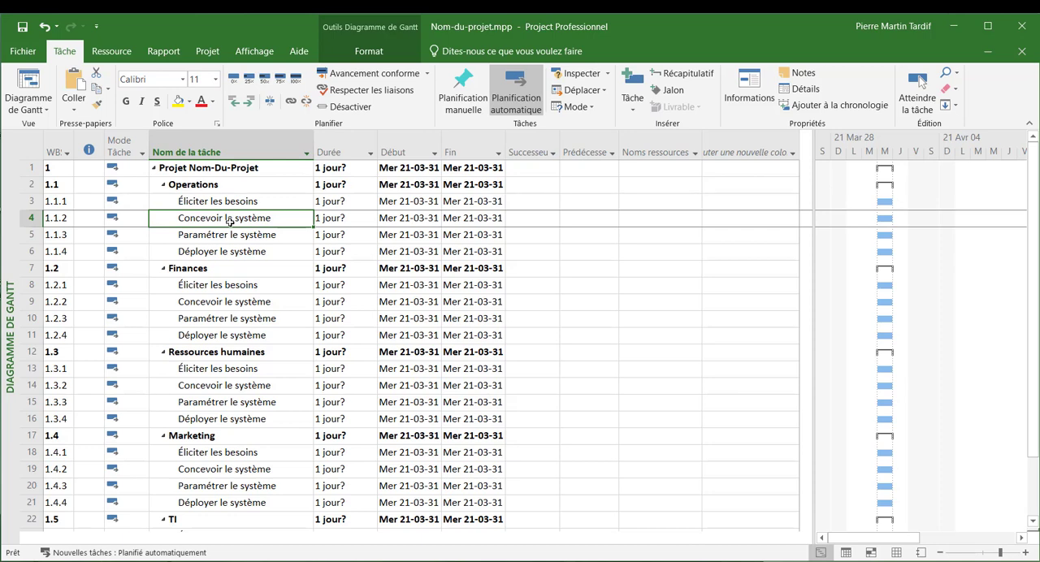
pyautogui.press('Tab')
pyautogui.press('Tab')
pyautogui.press('Tab')
pyautogui.press('Tab')
pyautogui.press('Tab')
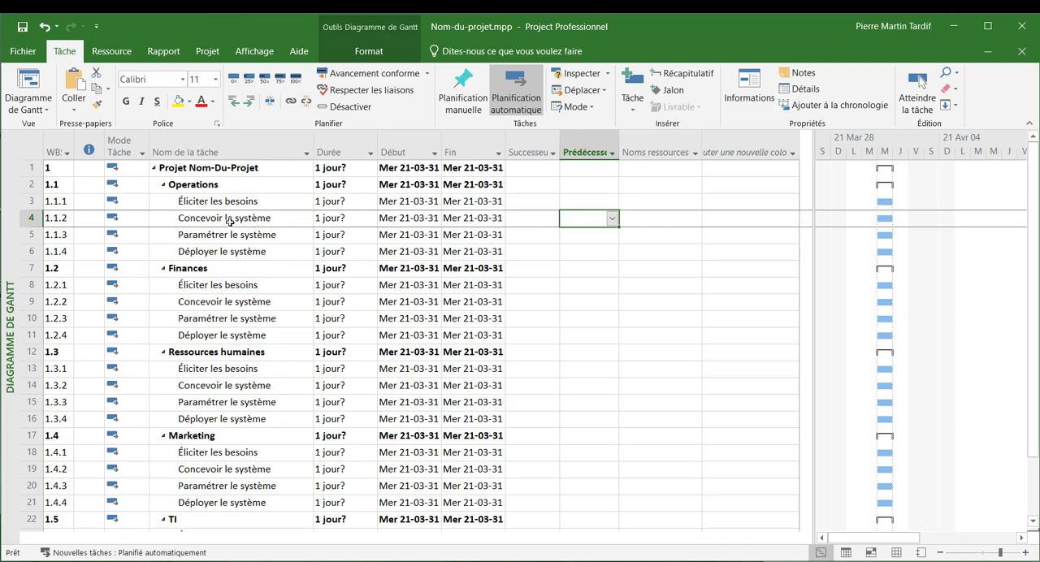
pyautogui.write('3')
pyautogui.press('Return')
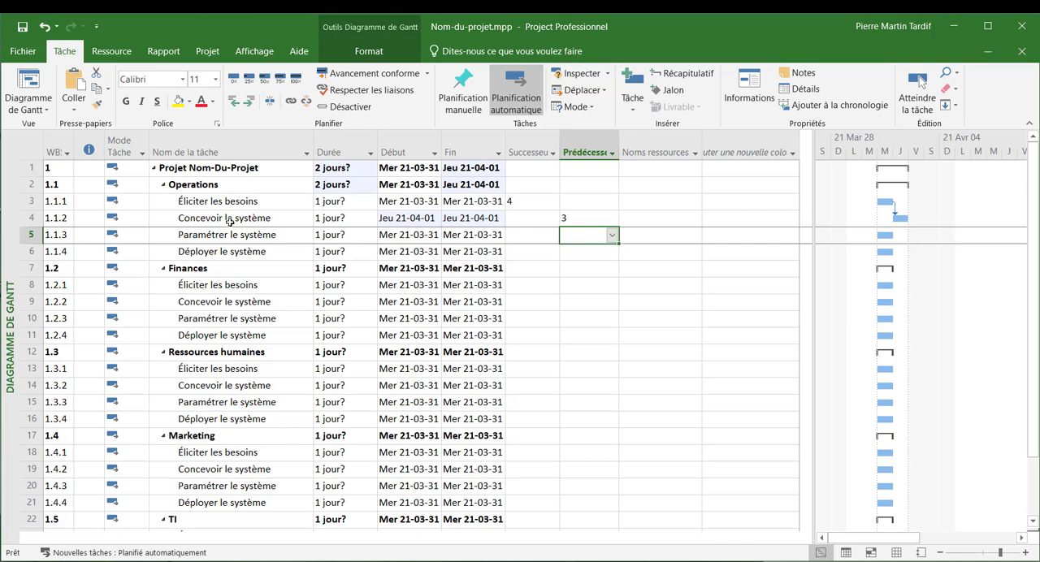
pyautogui.press('Return')
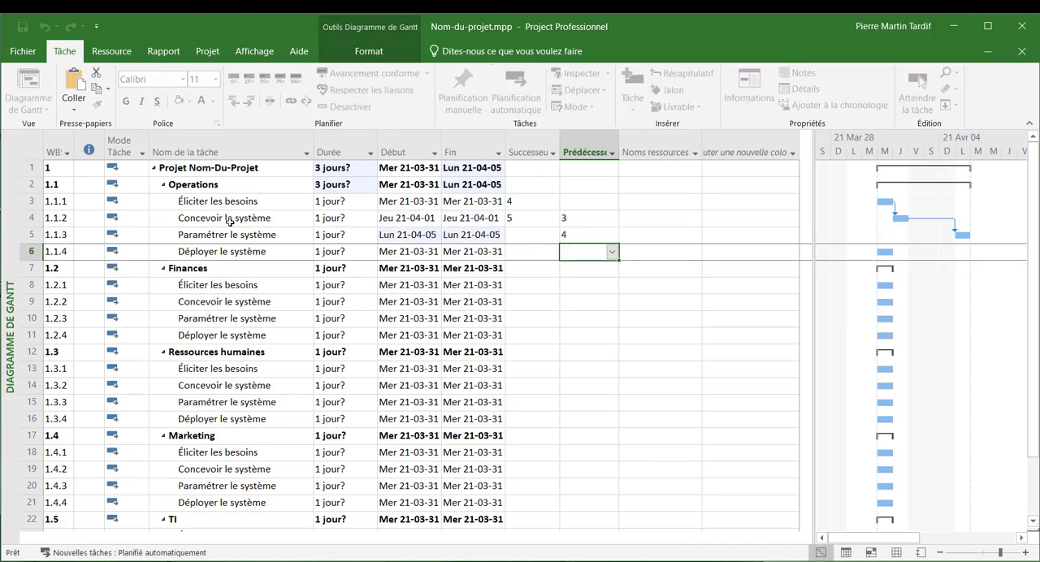
pyautogui.write('5')
pyautogui.press('Return')
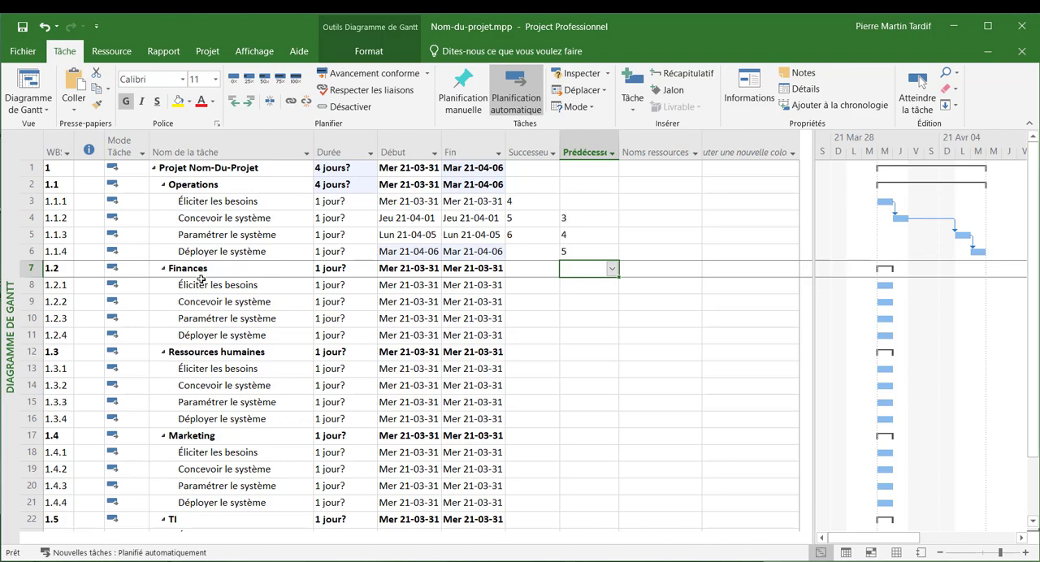
# - Set the predecessor of the summary task "Finances" to 2 and of "Ressources humaines" to 7
pyautogui.scroll(-2, 210, 390)
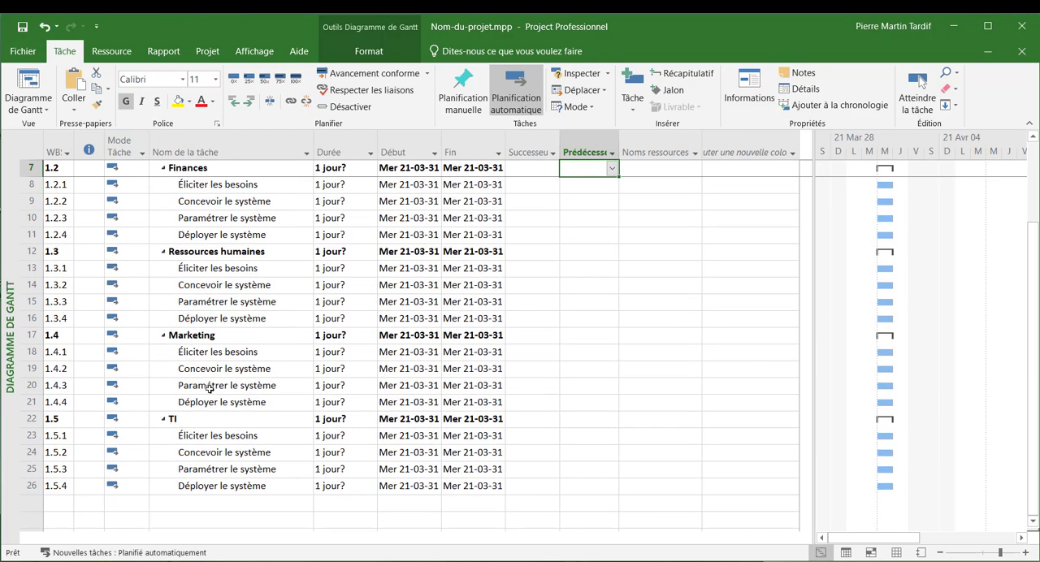
pyautogui.scroll(2, 244, 358)
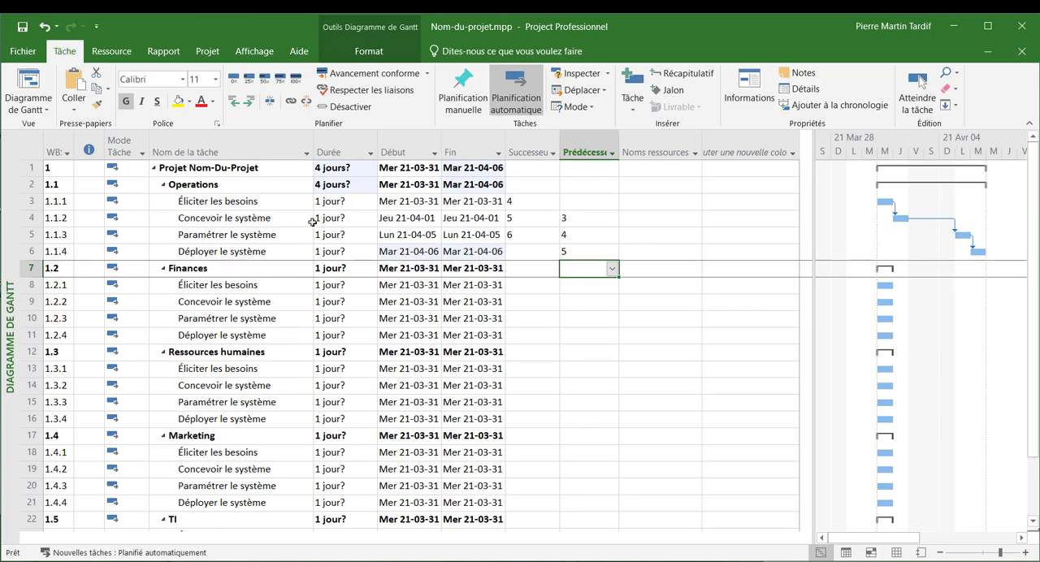
pyautogui.write('2')
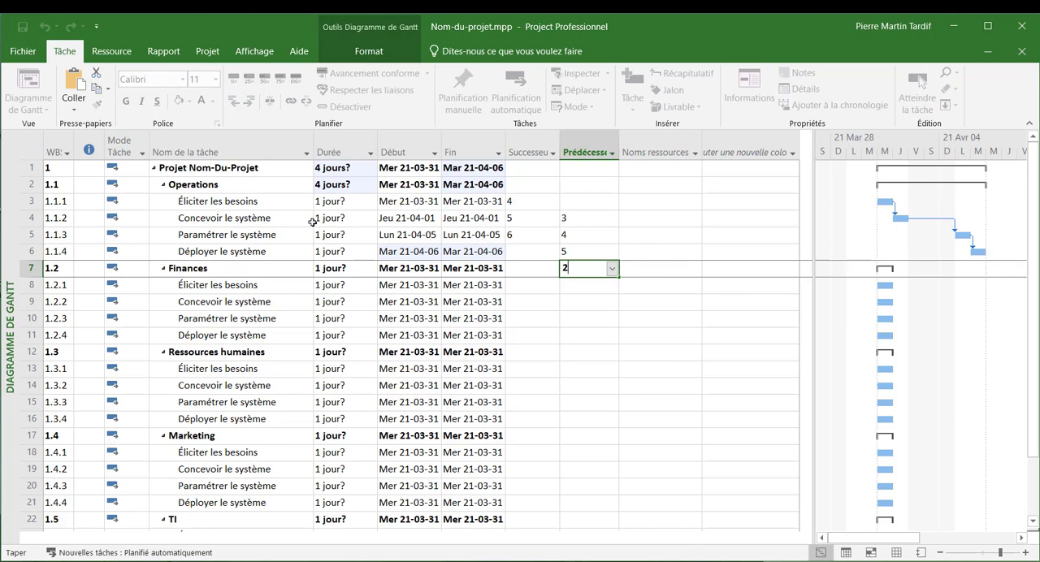
pyautogui.press('Return')
pyautogui.press('Down')
pyautogui.press('Down')
pyautogui.press('Down')
pyautogui.press('Down')
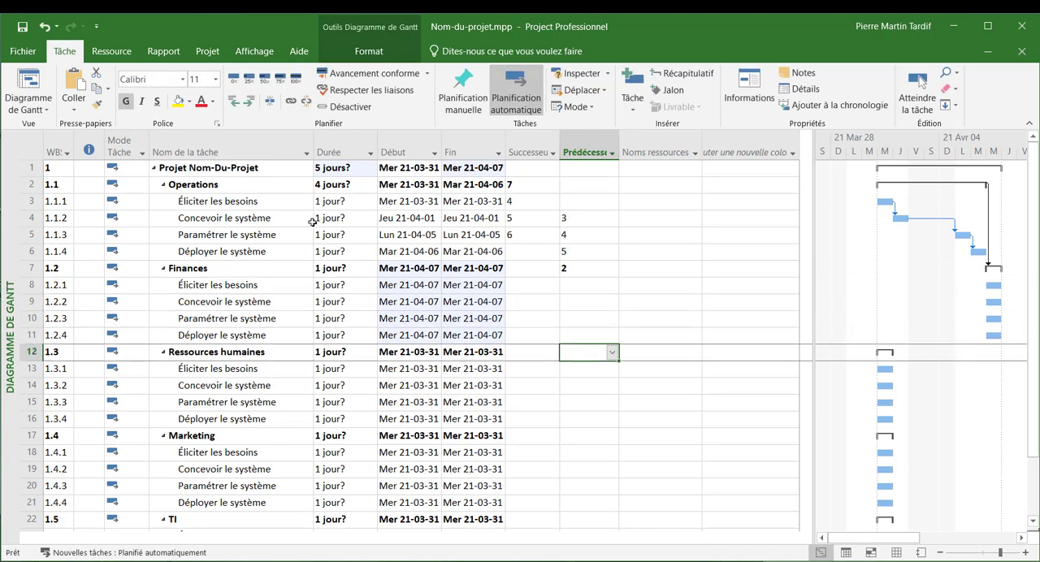
pyautogui.write('7')
pyautogui.press('Return')
# - Set the predecessor of the summary task "Marketing" to 12 and of "TI" to 17
pyautogui.press('Down')
pyautogui.press('Down')
pyautogui.press('Down')
pyautogui.press('Down')
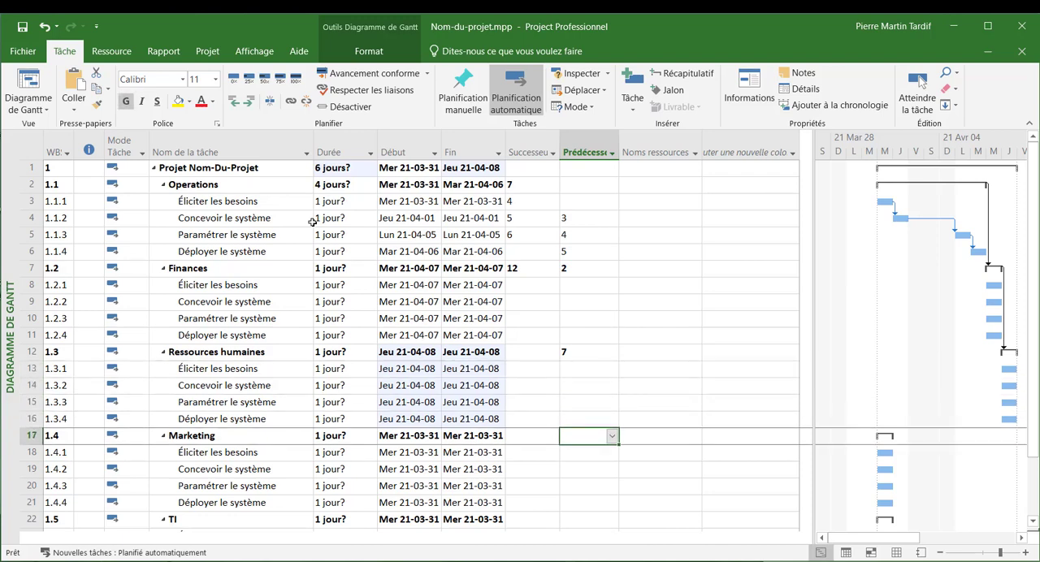
pyautogui.write('12')
pyautogui.press('Return')
pyautogui.press('Down')
pyautogui.press('Down')
pyautogui.press('Down')
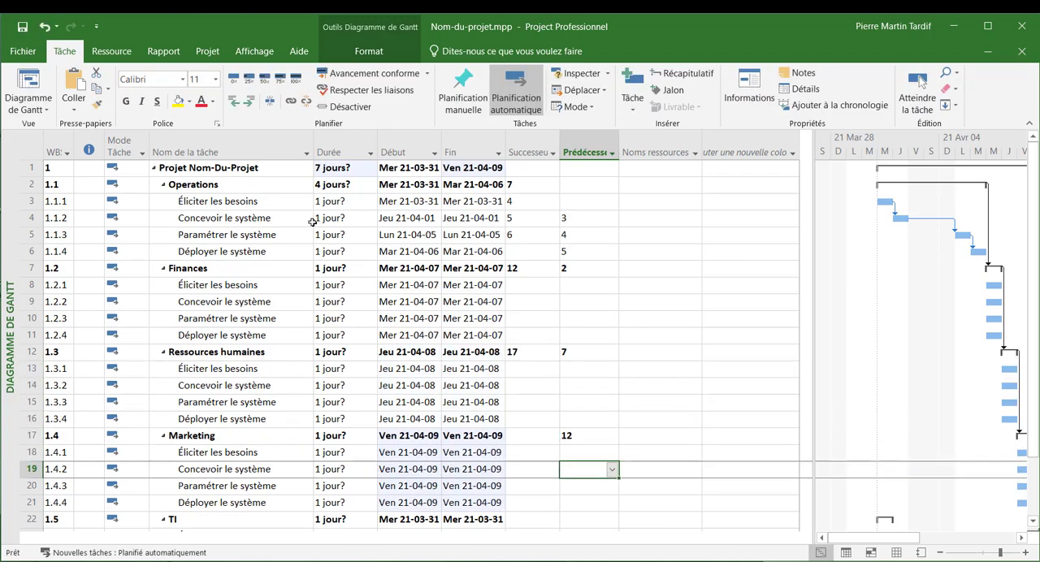
pyautogui.press('Down')
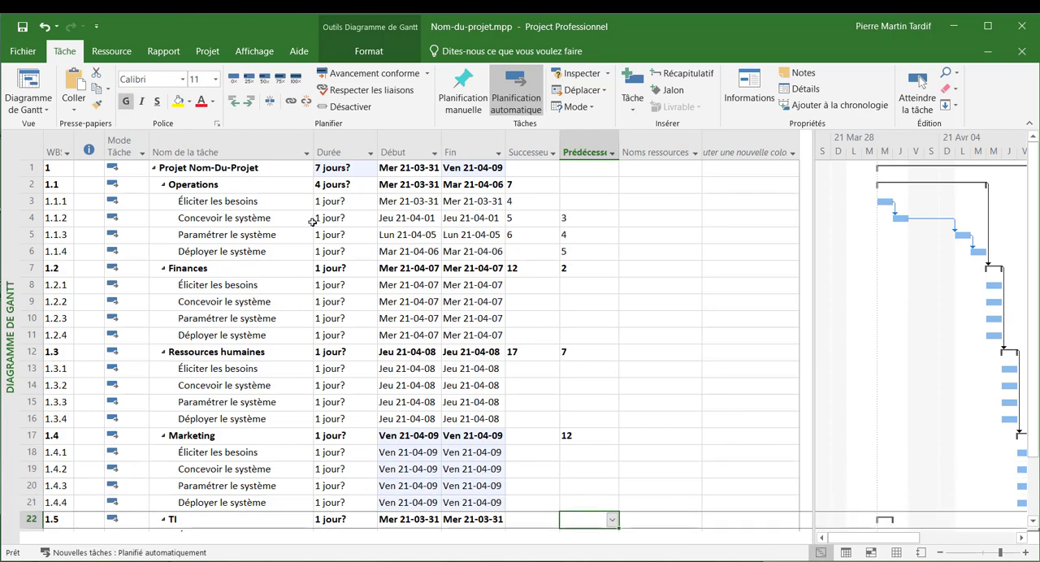
pyautogui.write('17')
pyautogui.press('Return')
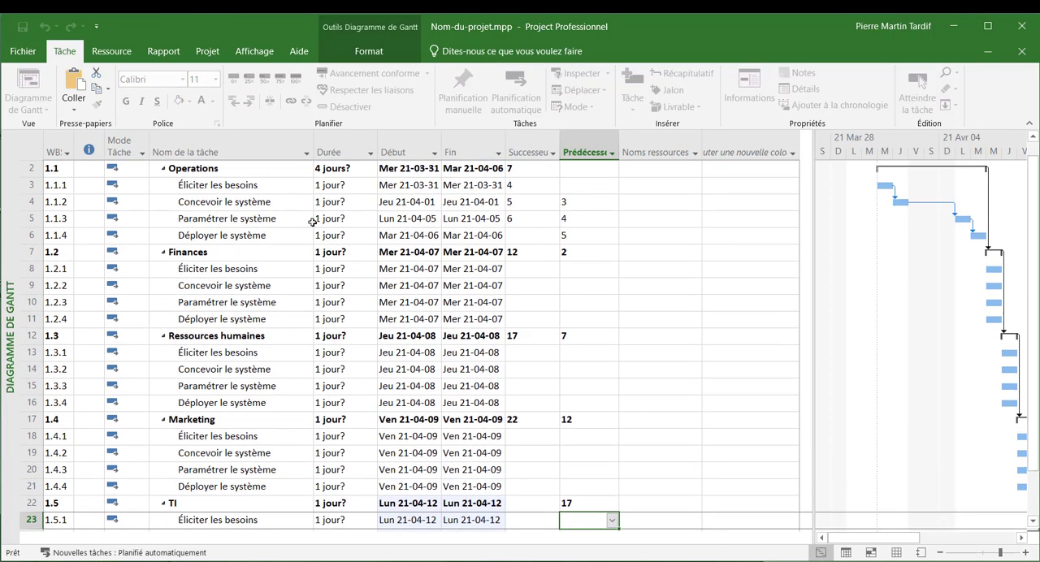
# - Under "Finances", set the predecessors of "Concevoir le système" to 8, "Paramétrer le système" to 9 and "Déployer le système" to 10
pyautogui.scroll(-2, 313, 222)
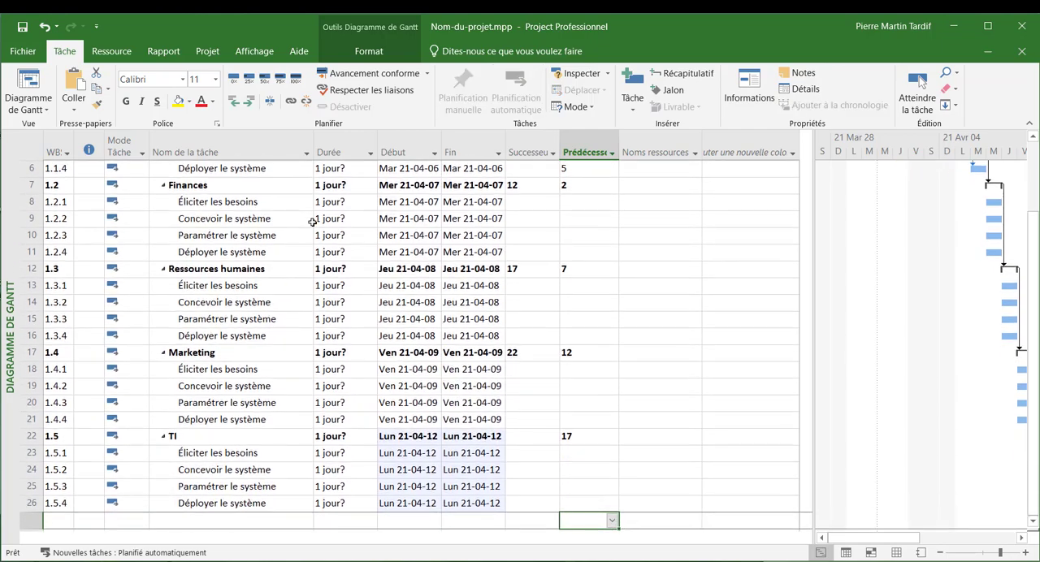
pyautogui.press('Up')
pyautogui.press('Up')
pyautogui.press('Up')
pyautogui.press('Up')
pyautogui.press('Up')
pyautogui.press('Up')
pyautogui.press('Up')
pyautogui.press('Up')
pyautogui.press('Up')
pyautogui.press('Up')
pyautogui.press('Up')
pyautogui.press('Up')
pyautogui.press('Up')
pyautogui.press('Up')
pyautogui.press('Up')
pyautogui.press('Up')
pyautogui.press('Up')
pyautogui.press('Up')
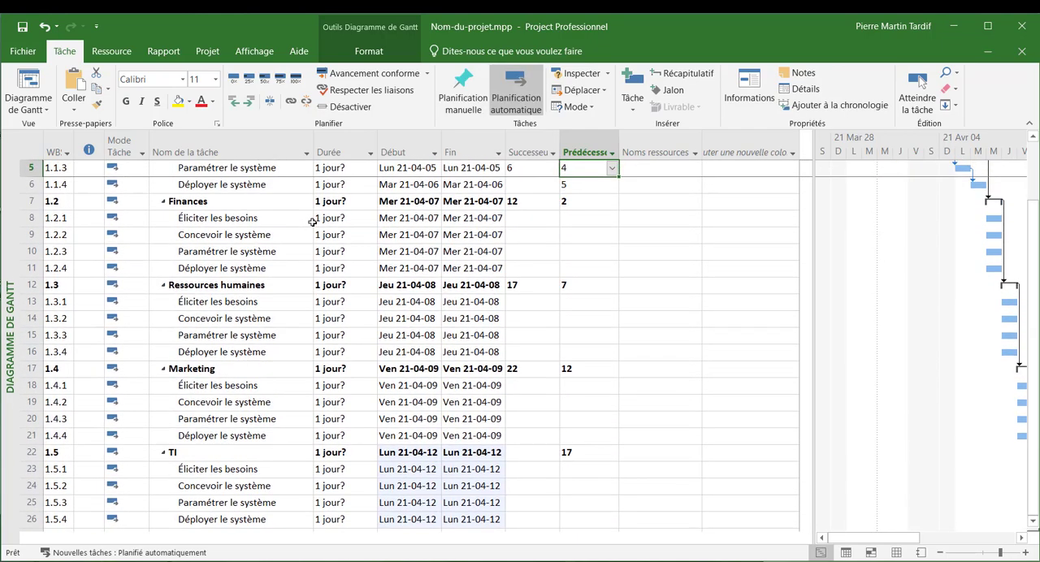
pyautogui.click(576, 303)
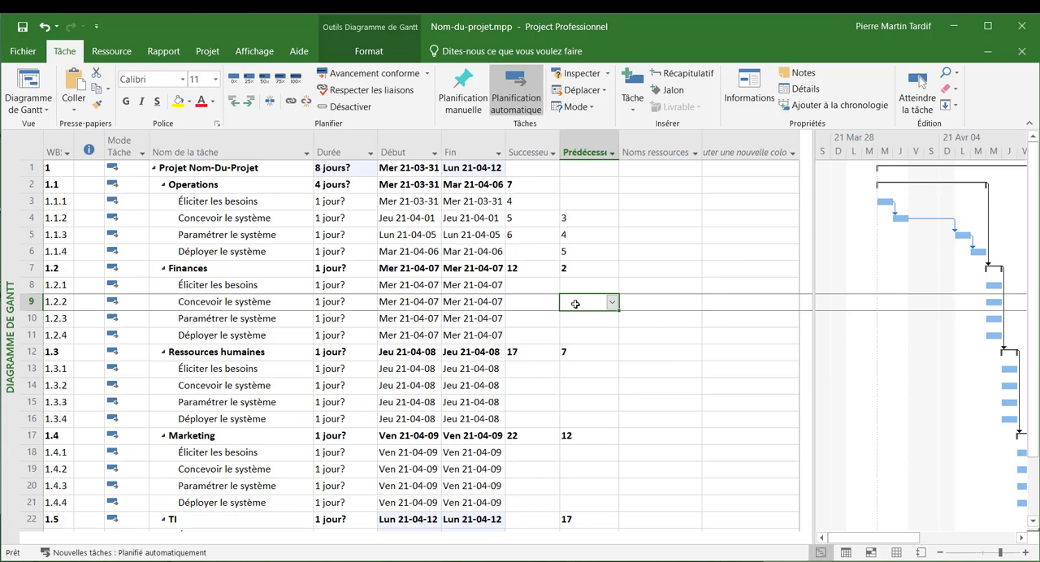
pyautogui.write('8')
pyautogui.press('Return')
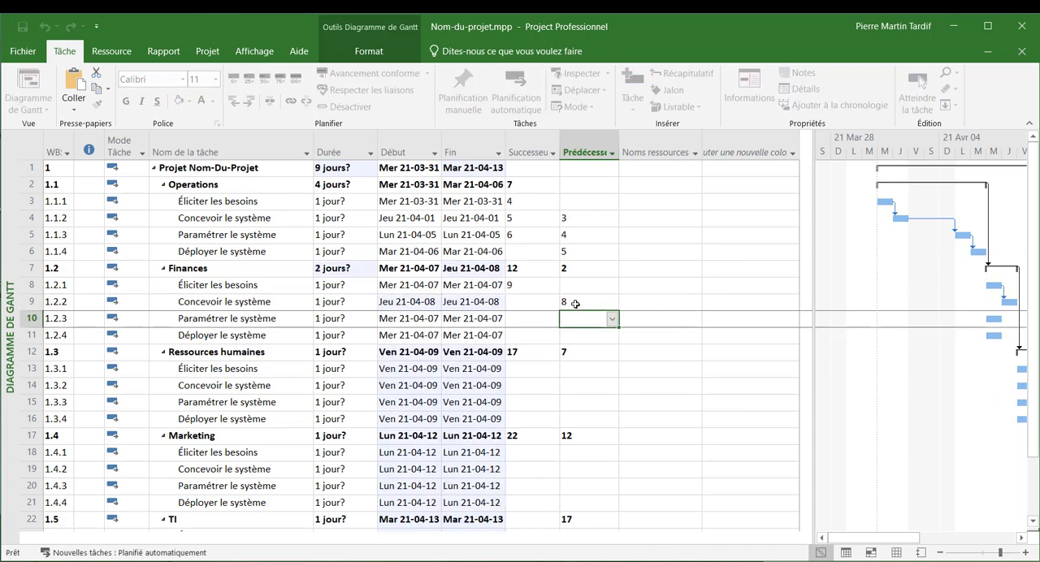
pyautogui.write('9')
pyautogui.press('Return')
pyautogui.write('10')
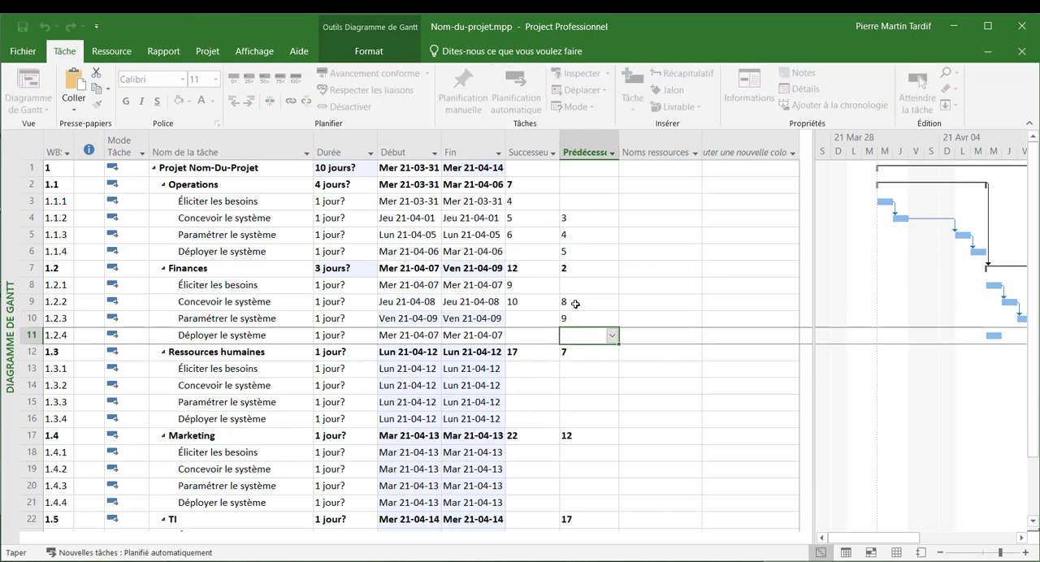
pyautogui.press('Return')
# - Under "Ressources humaines", set the predecessors of "Concevoir le système" to 13, "Paramétrer le système" to 14 and "Déployer le système" to 15
pyautogui.press('Down')
pyautogui.press('Down')
pyautogui.write('13')
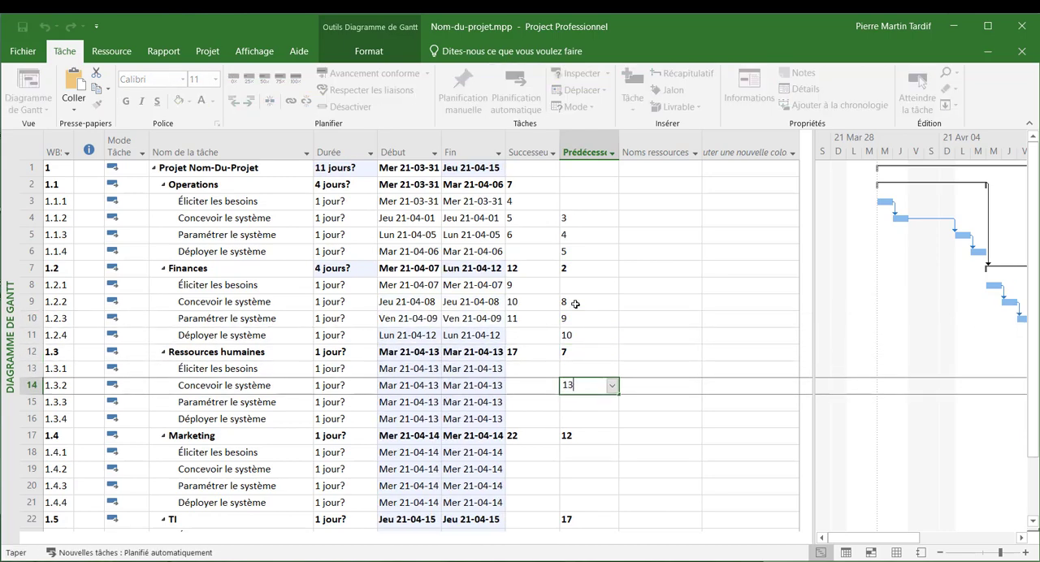
pyautogui.press('Return')
pyautogui.write('14')
pyautogui.press('Return')
pyautogui.write('15')
pyautogui.press('Return')
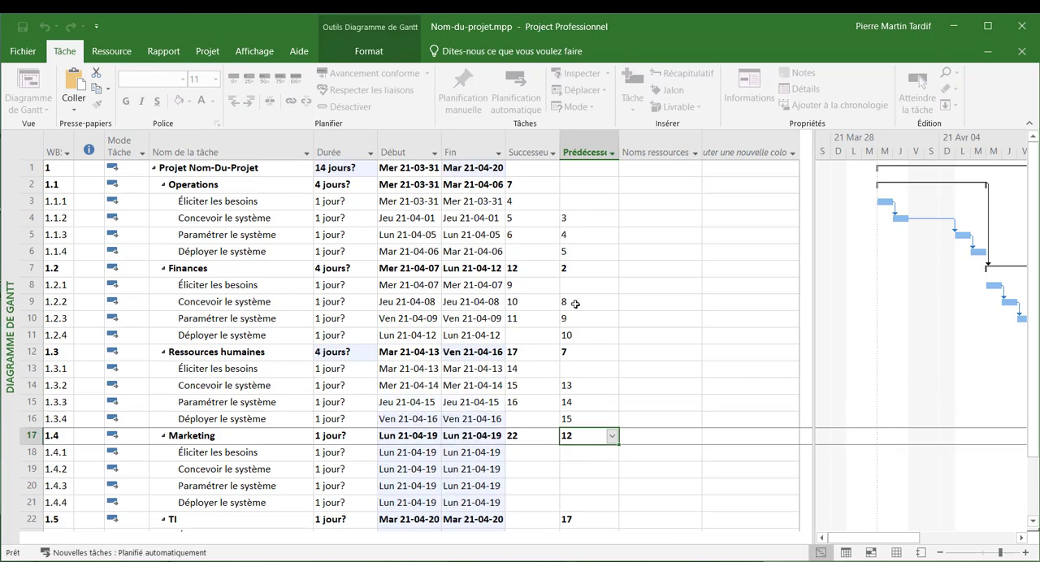
# - Under "Marketing", set the predecessors of "Concevoir le système" to 18, "Paramétrer le système" to 19 and "Déployer le système" to 20
pyautogui.press('Down')
pyautogui.press('Down')
pyautogui.write('1')
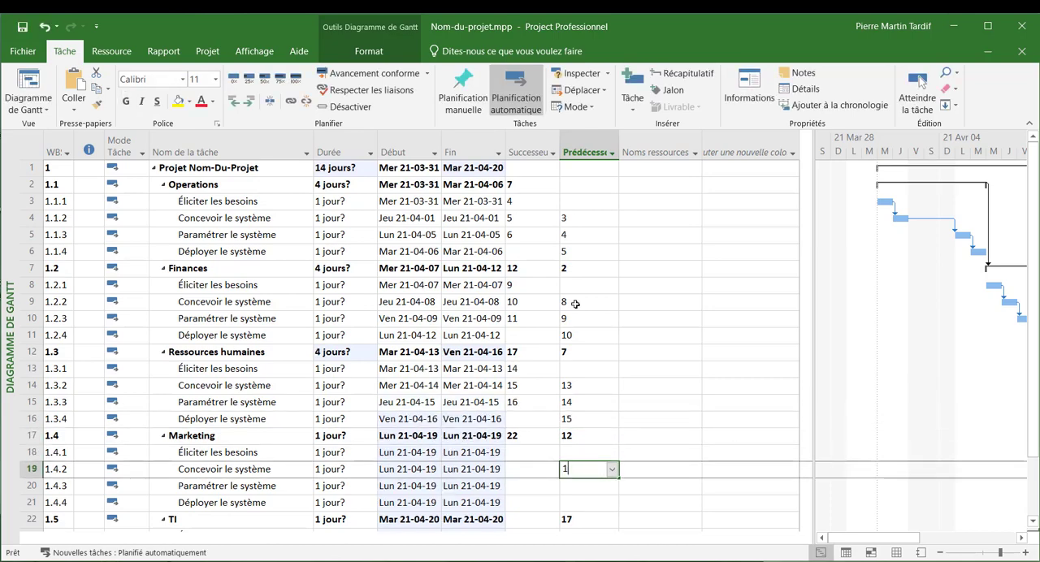
pyautogui.write('8')
pyautogui.press('Return')
pyautogui.write('19')
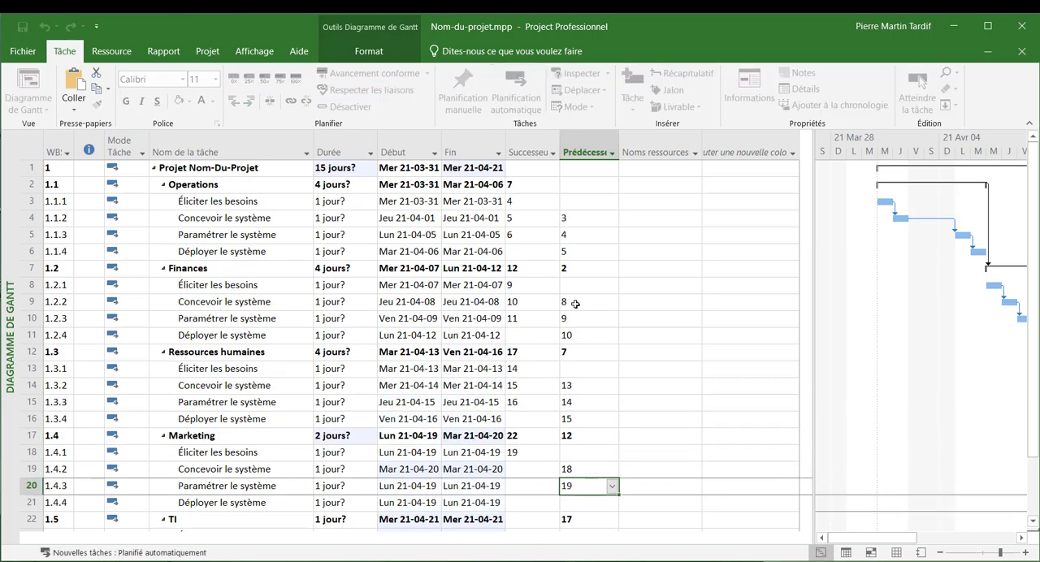
pyautogui.press('Return')
pyautogui.write('20')
pyautogui.press('Return')
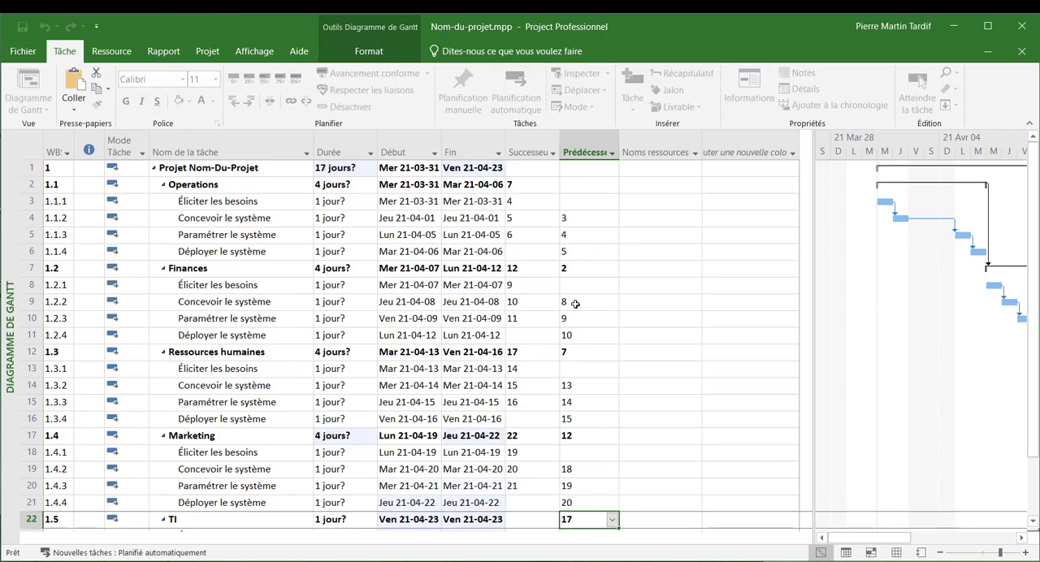
# - Under "TI", set the predecessors of "Concevoir le système" to 23, "Paramétrer le système" to 24 and "Déployer le système" to 25
pyautogui.press('Down')
pyautogui.press('Down')
pyautogui.press('Down')
pyautogui.press('Down')
pyautogui.press('Down')
pyautogui.press('Up')
pyautogui.press('Up')
pyautogui.press('Up')
pyautogui.press('Up')
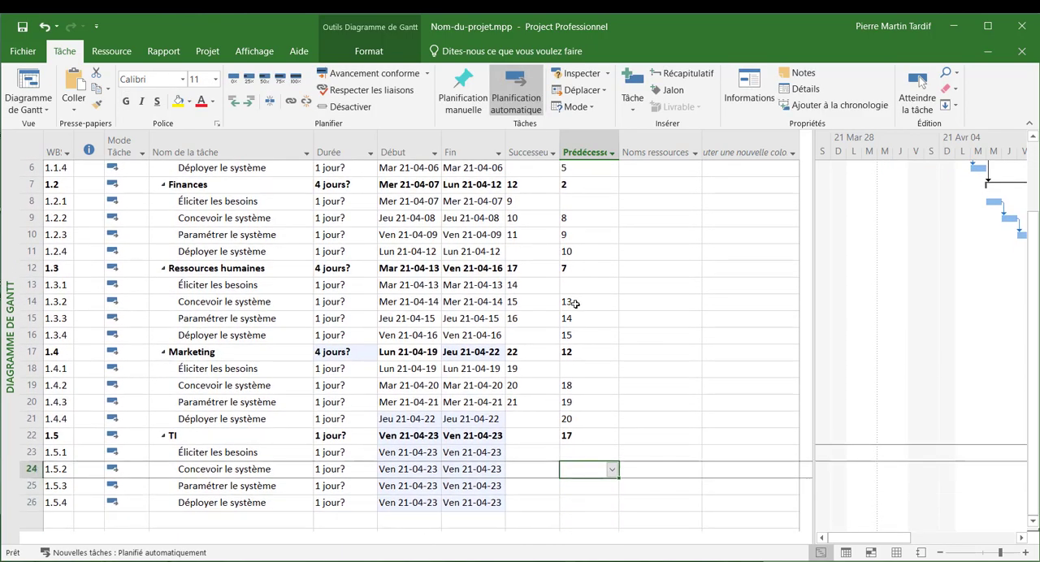
pyautogui.press('Down')
pyautogui.write('24')
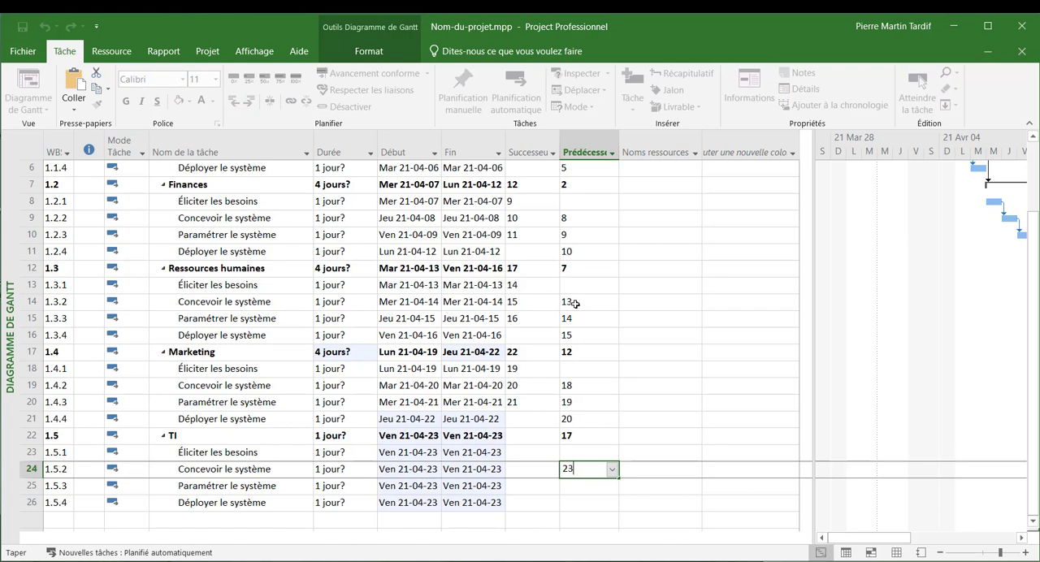
pyautogui.press('Return')
pyautogui.write('25')
pyautogui.press('Return')
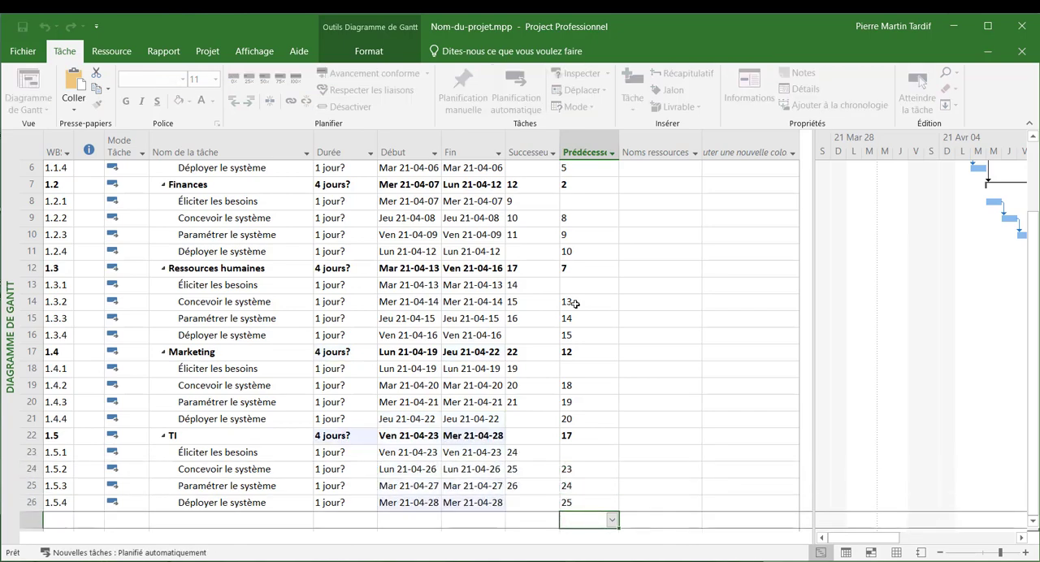
# - Hide the successors column in the task table
pyautogui.scroll(2, 576, 303)
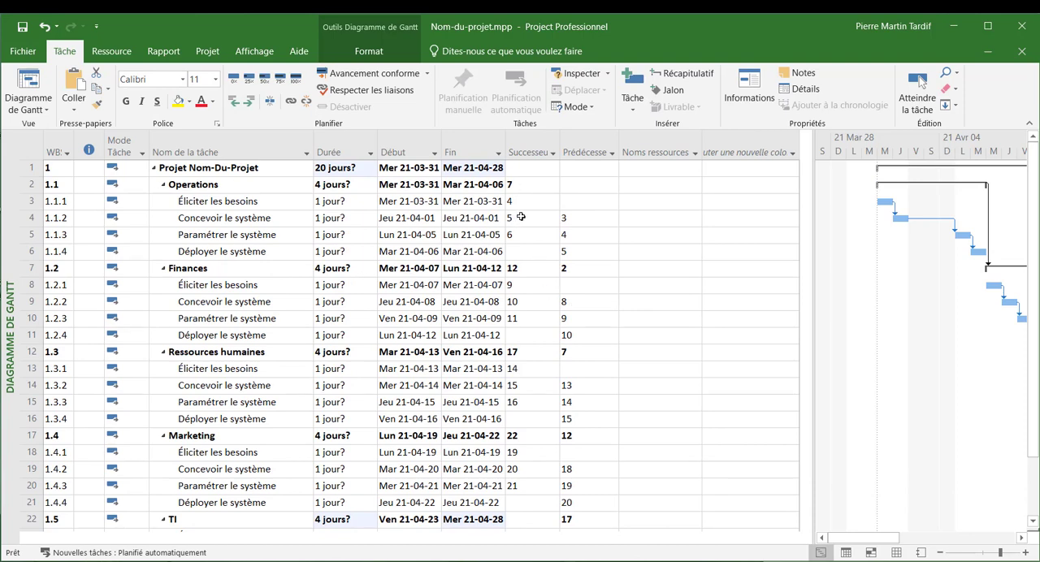
pyautogui.click(581, 218)
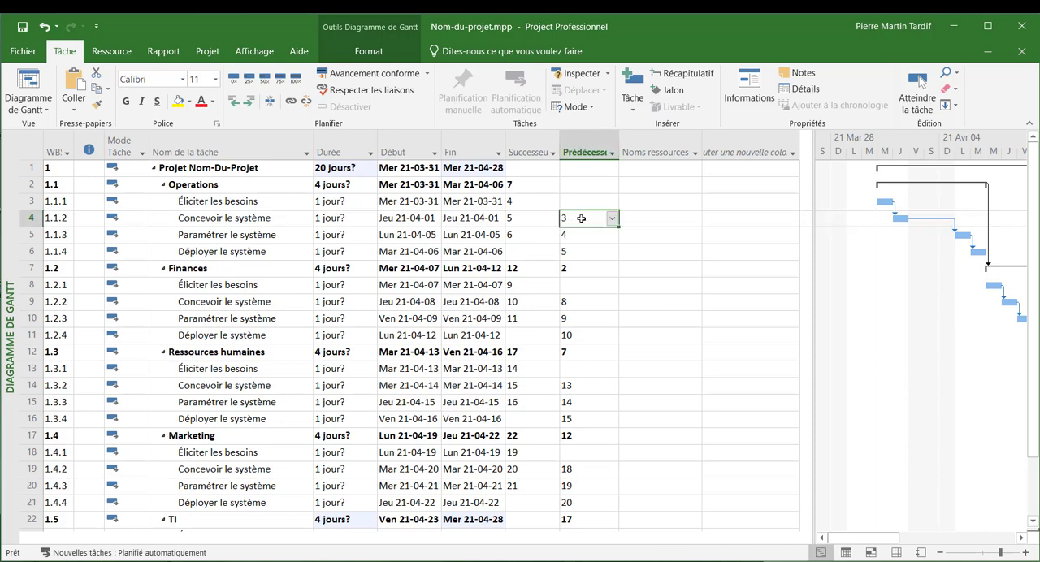
pyautogui.click(518, 201)
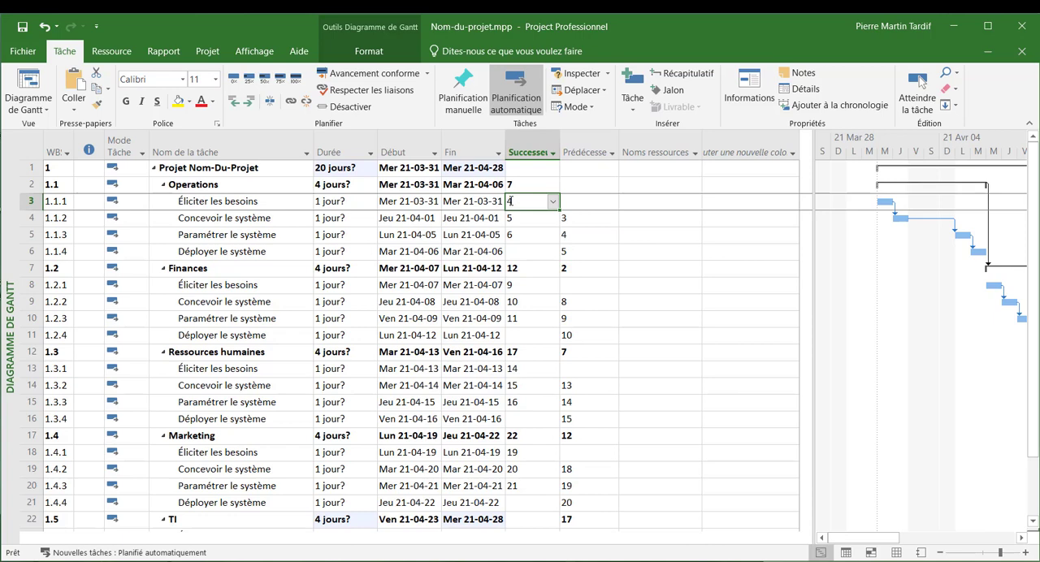
pyautogui.click(30, 217)
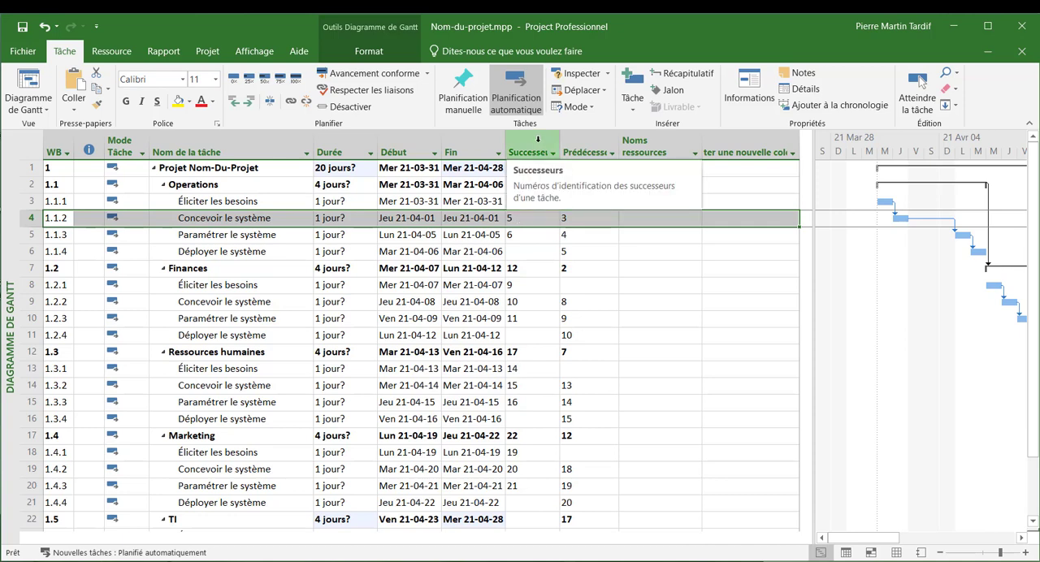
pyautogui.rightClick(537, 141)
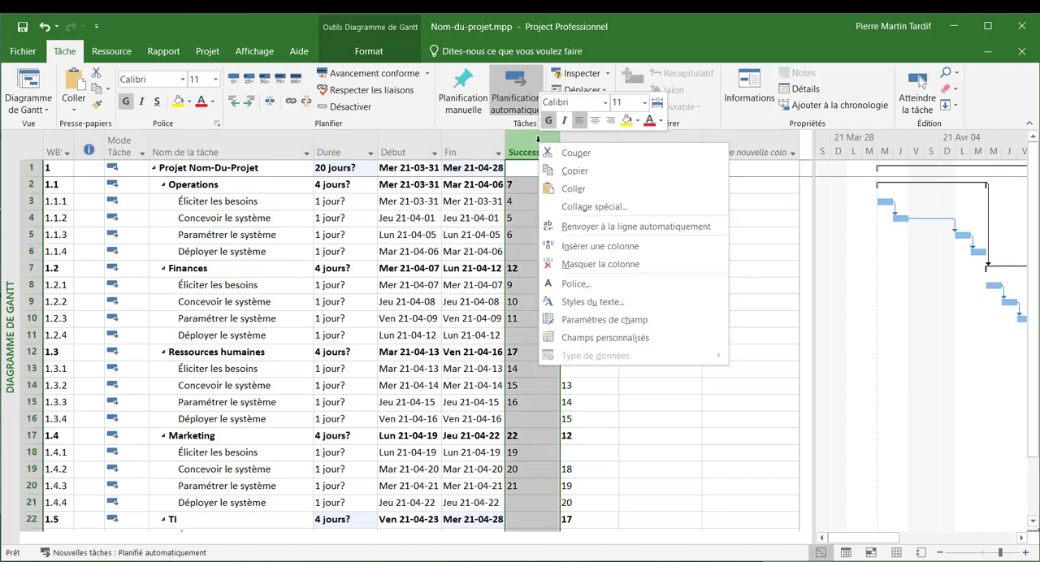
pyautogui.click(593, 264)
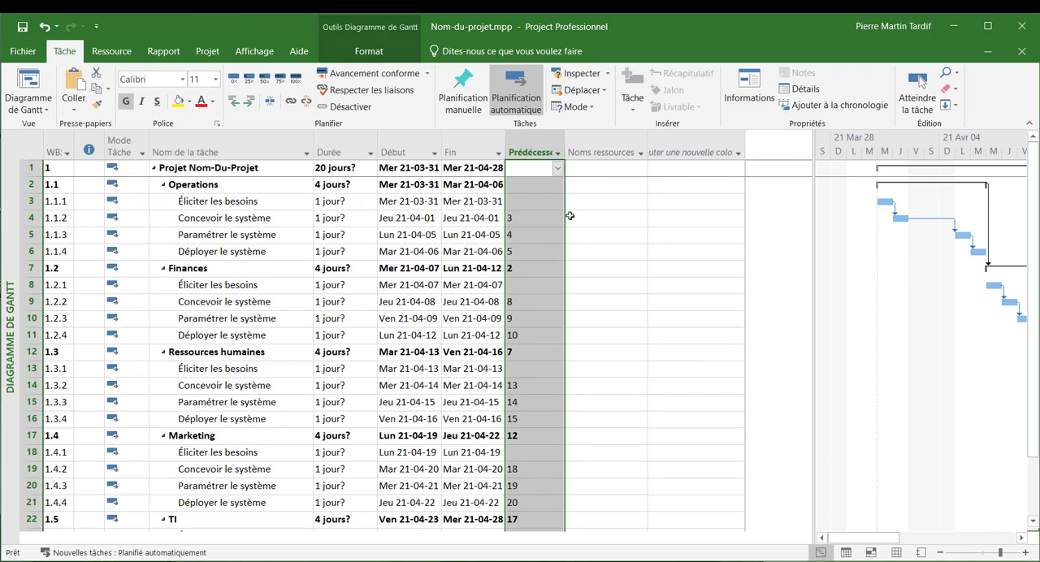
# - Set the duration of "Éliciter les besoins" to 5 days under "Operations" and 3 days under "Finances"
pyautogui.click(338, 202)
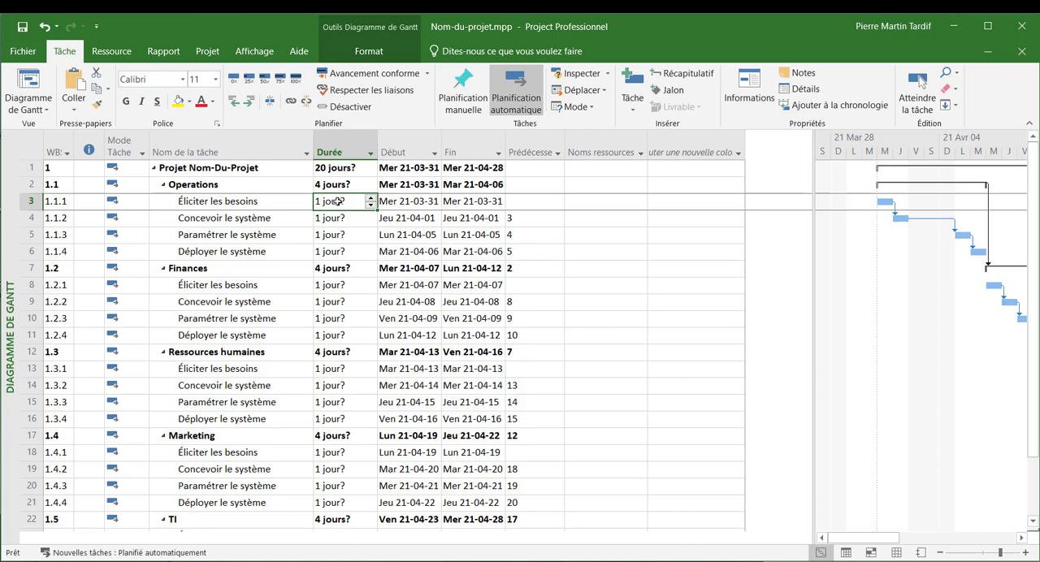
pyautogui.write('5')
pyautogui.press('Return')
pyautogui.press('Down')
pyautogui.press('Down')
pyautogui.press('Down')
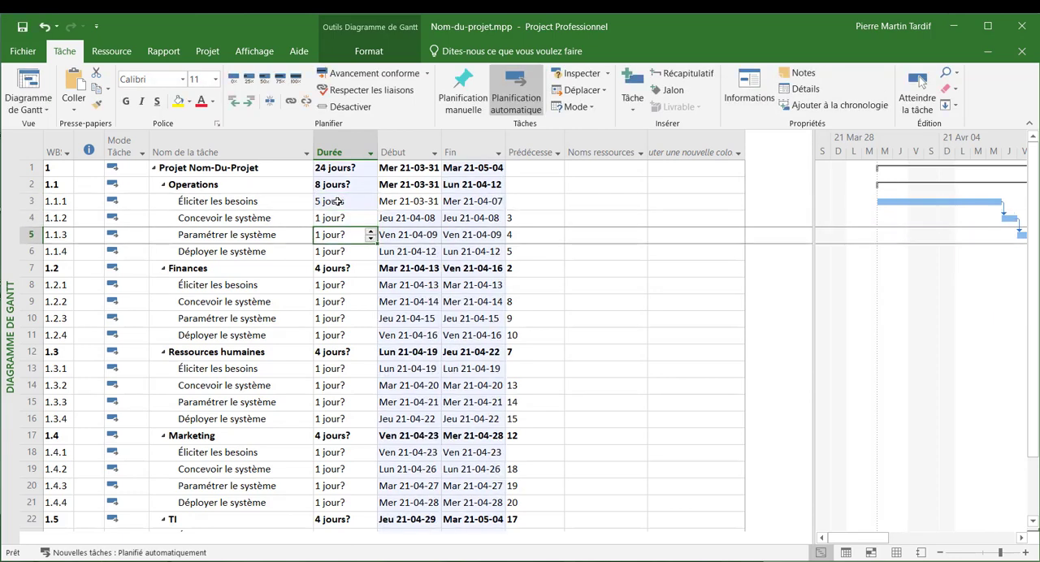
pyautogui.press('Down')
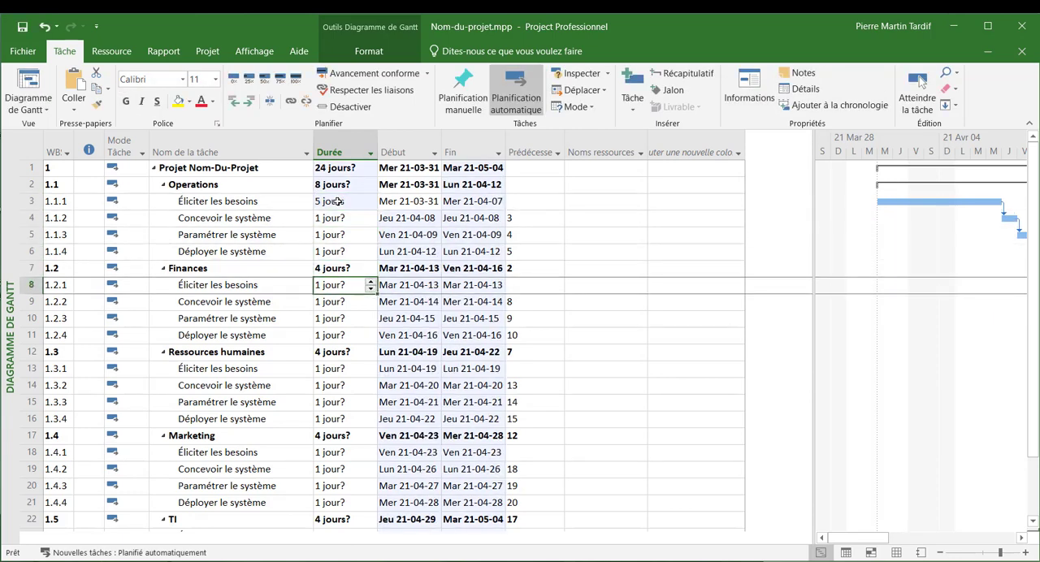
pyautogui.write('3')
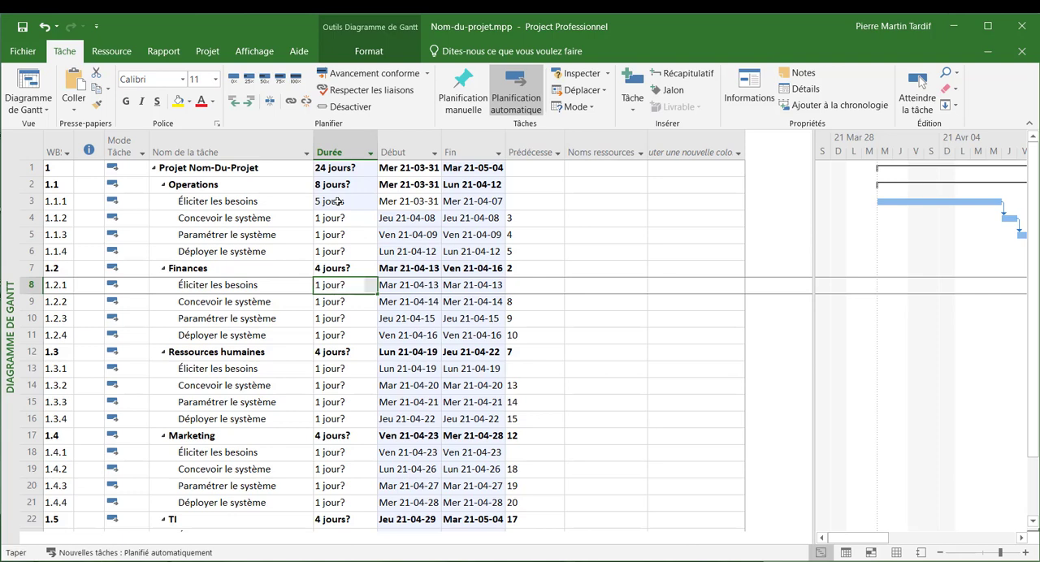
pyautogui.press('Return')
# - Under "Ressources humaines", set the duration of "Éliciter les besoins" to 10 days
pyautogui.press('Down')
pyautogui.press('Down')
pyautogui.press('Down')
pyautogui.press('Down')
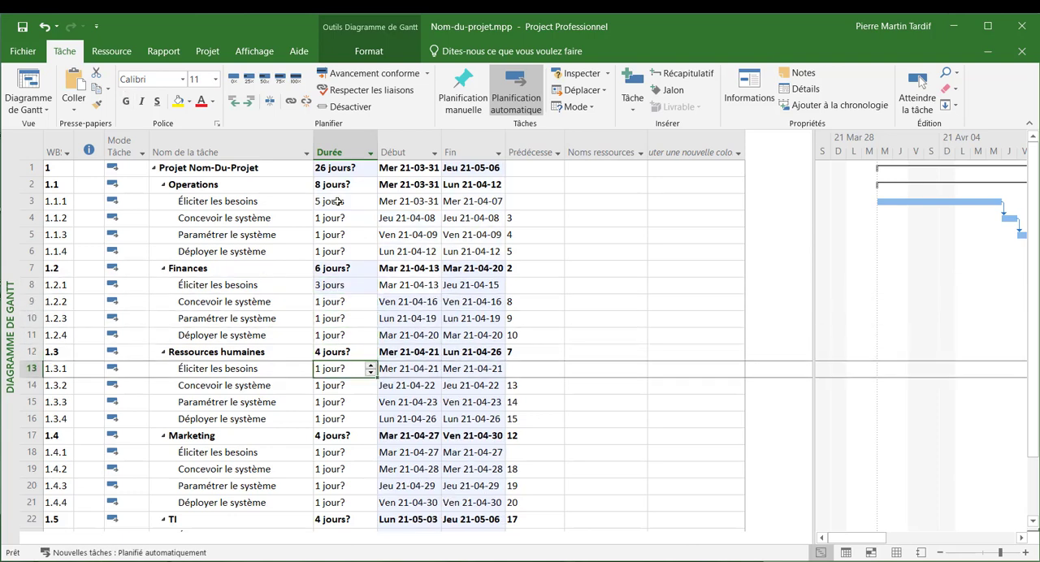
pyautogui.write('10')
pyautogui.press('Return')
# - Under "Marketing", set the duration of "Éliciter les besoins" to 5 days
pyautogui.press('Down')
pyautogui.press('Down')
pyautogui.press('Down')
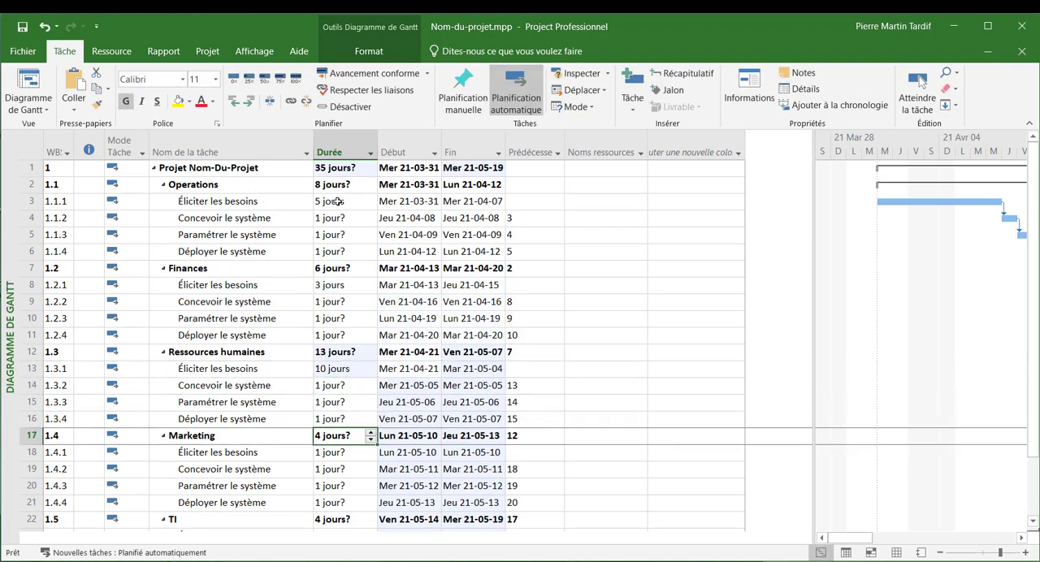
pyautogui.press('Down')
pyautogui.write('5')
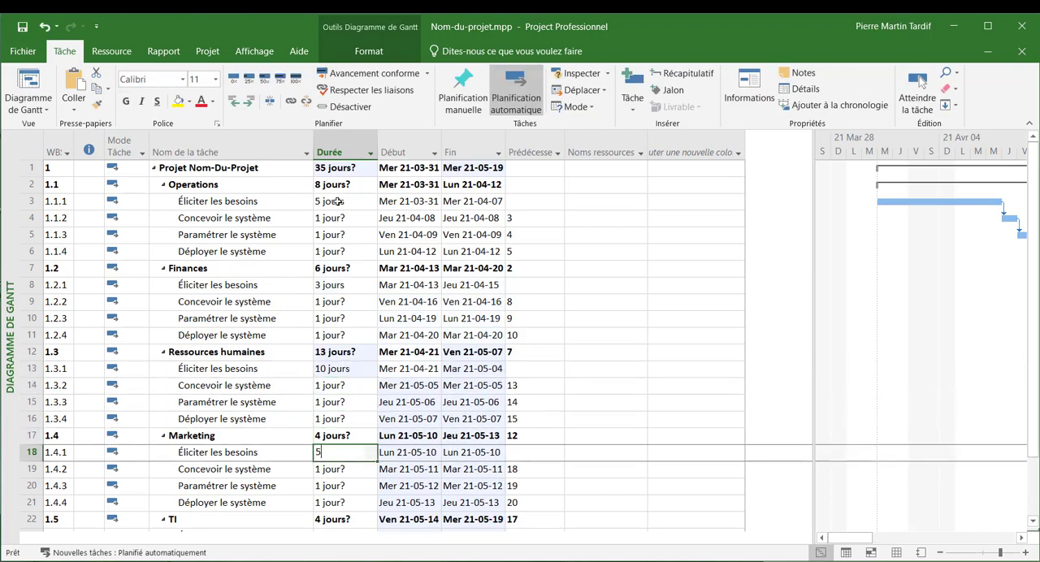
pyautogui.press('Return')
# - Under "TI", set the duration of "Éliciter les besoins" to 5 days
pyautogui.press('Down')
pyautogui.press('Down')
pyautogui.press('Down')
pyautogui.press('Down')
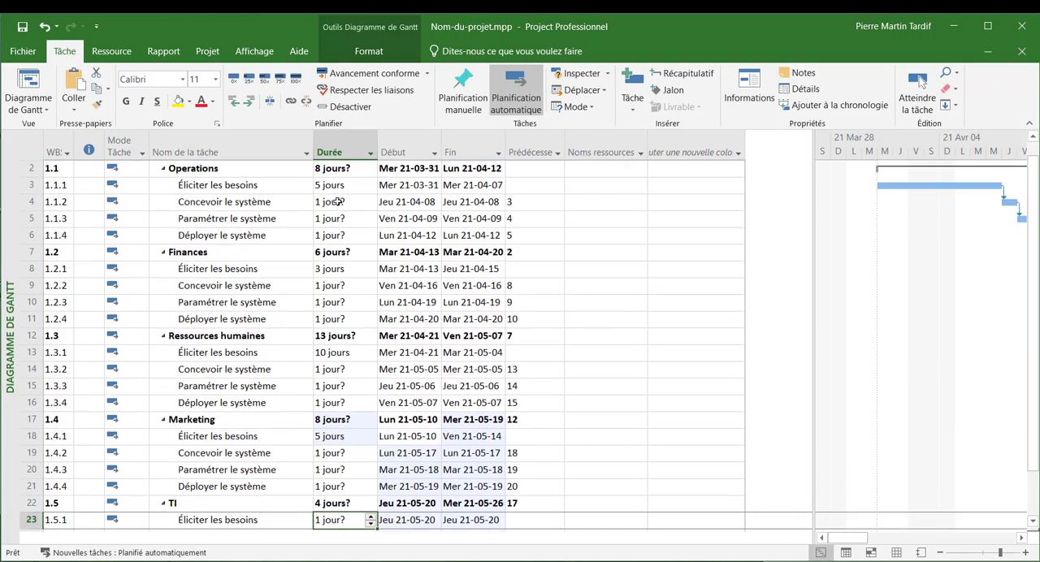
pyautogui.write('5')
pyautogui.press('Return')
# - Under "Operations", set the duration of "Paramétrer le système" to 3 days
pyautogui.press('Up')
pyautogui.press('Up')
pyautogui.press('Up')
pyautogui.press('Up')
pyautogui.press('Up')
pyautogui.press('Up')
pyautogui.press('Up')
pyautogui.press('Up')
pyautogui.press('Up')
pyautogui.press('Up')
pyautogui.press('Up')
pyautogui.press('Up')
pyautogui.press('Up')
pyautogui.press('Up')
pyautogui.press('Up')
pyautogui.press('Up')
pyautogui.press('Up')
pyautogui.press('Up')
pyautogui.press('Up')
pyautogui.press('Up')
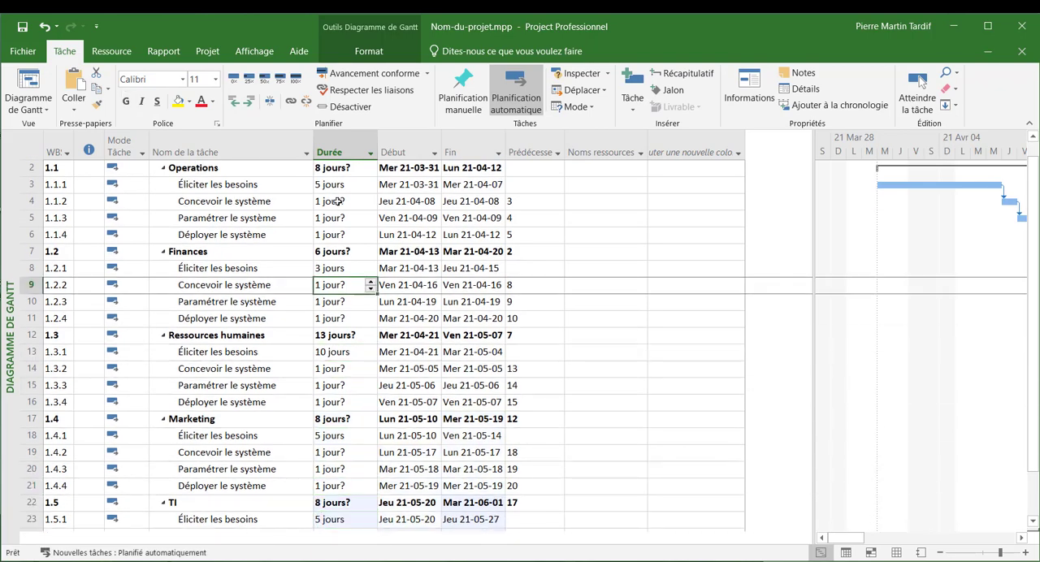
pyautogui.press('Down')
pyautogui.press('Down')
pyautogui.press('Down')
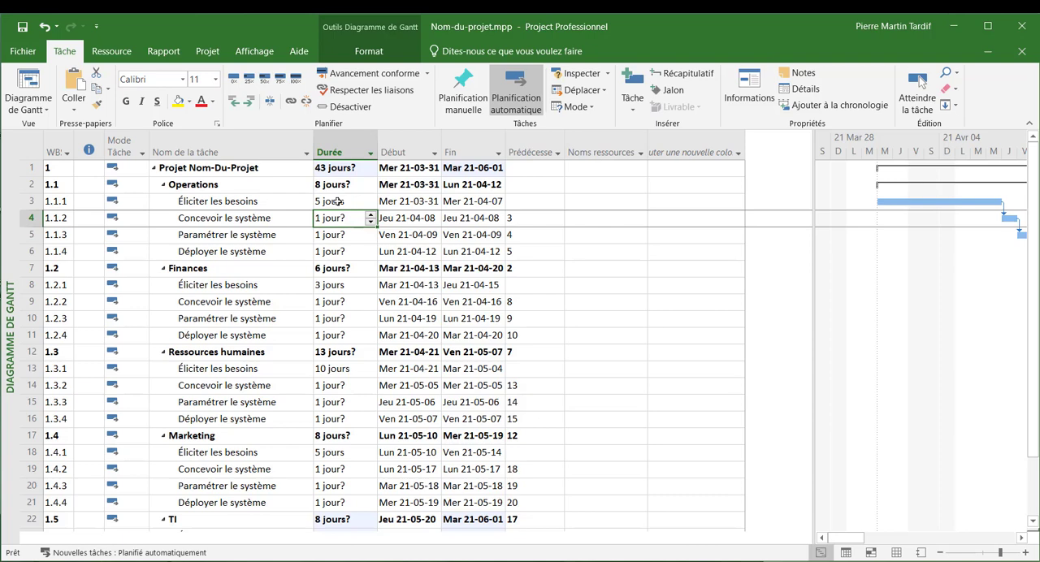
pyautogui.press('Down')
pyautogui.write('3')
pyautogui.press('Return')
# - Under "Finances", set the duration of "Paramétrer le système" to 3 days
pyautogui.press('Down')
# - Under "Ressources humaines", set the duration of "Paramétrer le système" to 3 days and dismiss the planning assistant message for good
pyautogui.press('Down')
pyautogui.press('Down')
pyautogui.press('Down')
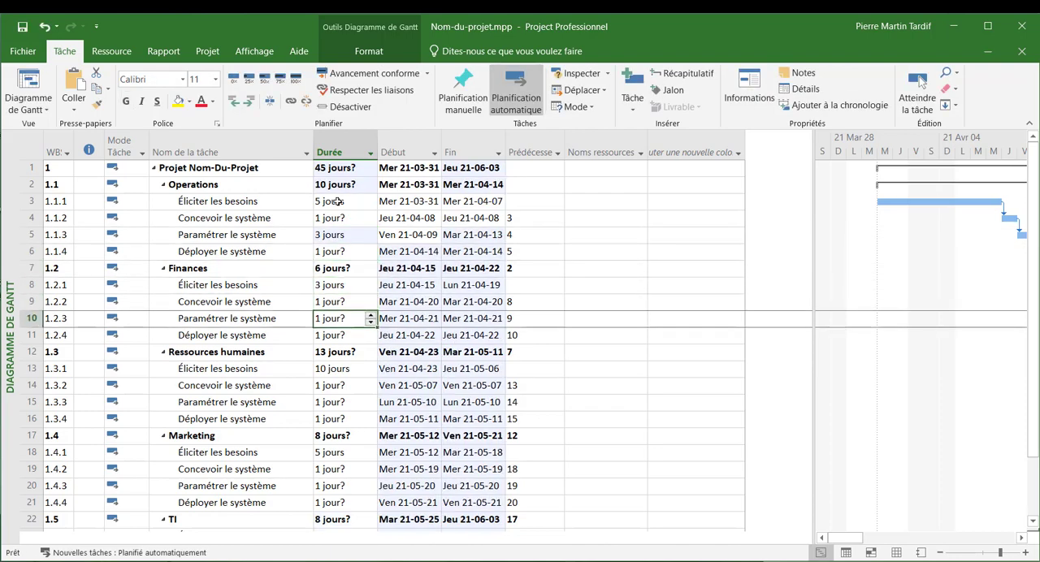
pyautogui.write('3')
pyautogui.press('Return')
pyautogui.press('Down')
pyautogui.press('Down')
pyautogui.press('Down')
pyautogui.press('Down')
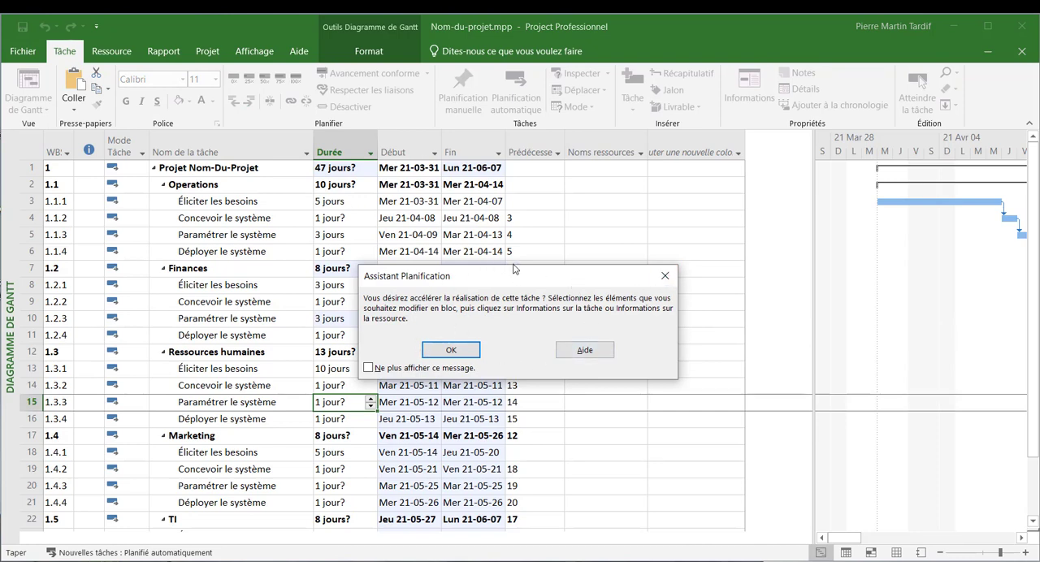
pyautogui.click(424, 368)
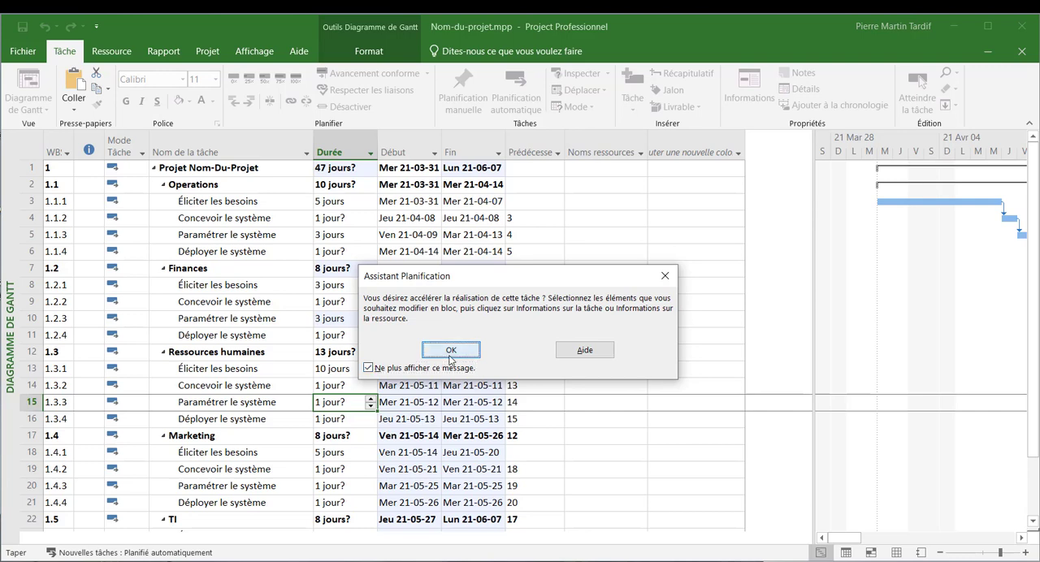
pyautogui.click(452, 350)
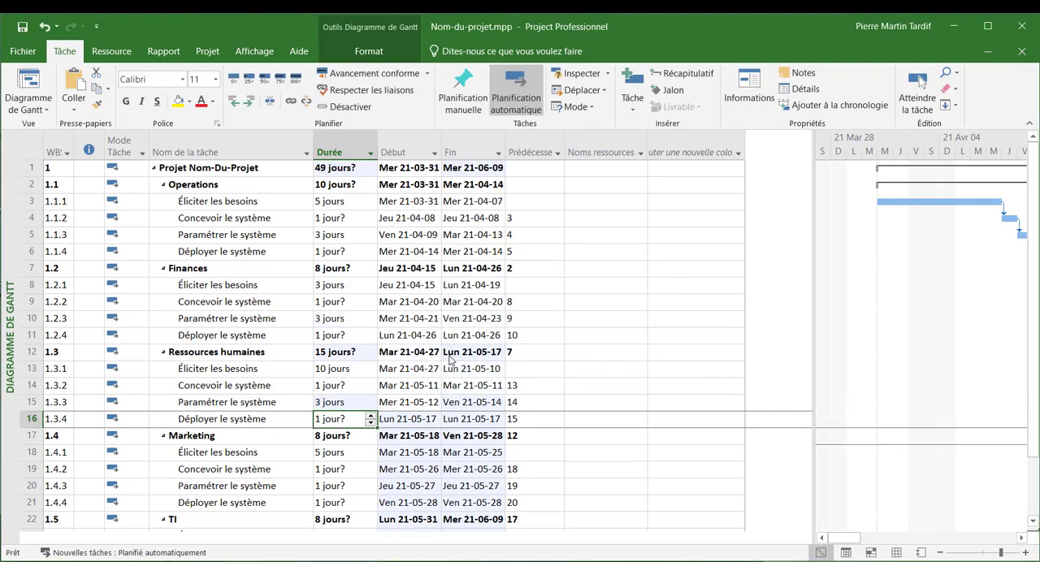
# - Under "Marketing", set the duration of "Paramétrer le système" to 3 days
pyautogui.press('Down')
pyautogui.press('Down')
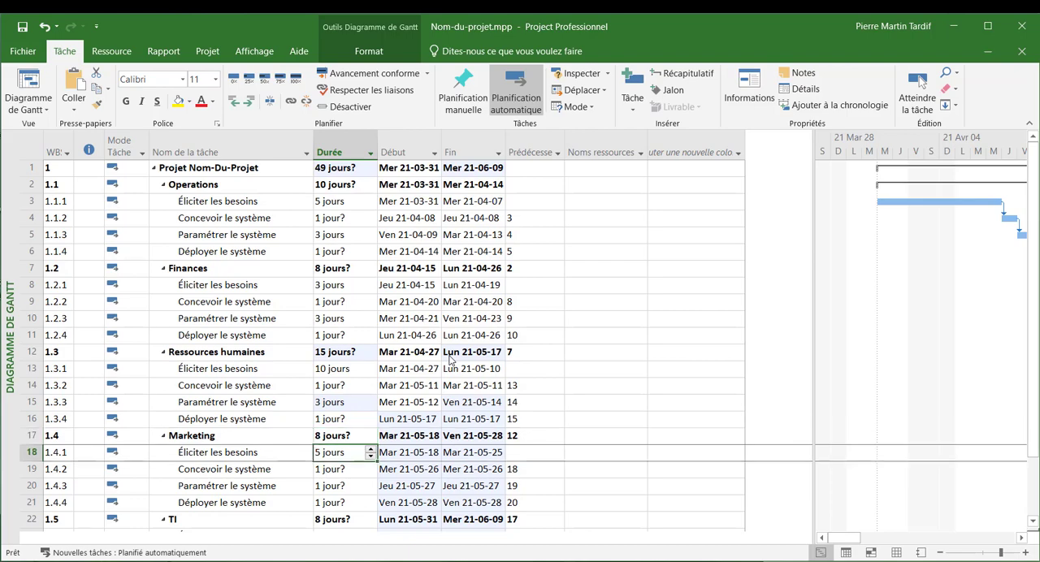
pyautogui.press('Down')
pyautogui.press('Down')
pyautogui.press('Down')
pyautogui.press('Down')
pyautogui.press('Down')
pyautogui.press('Up')
pyautogui.press('Up')
pyautogui.press('Up')
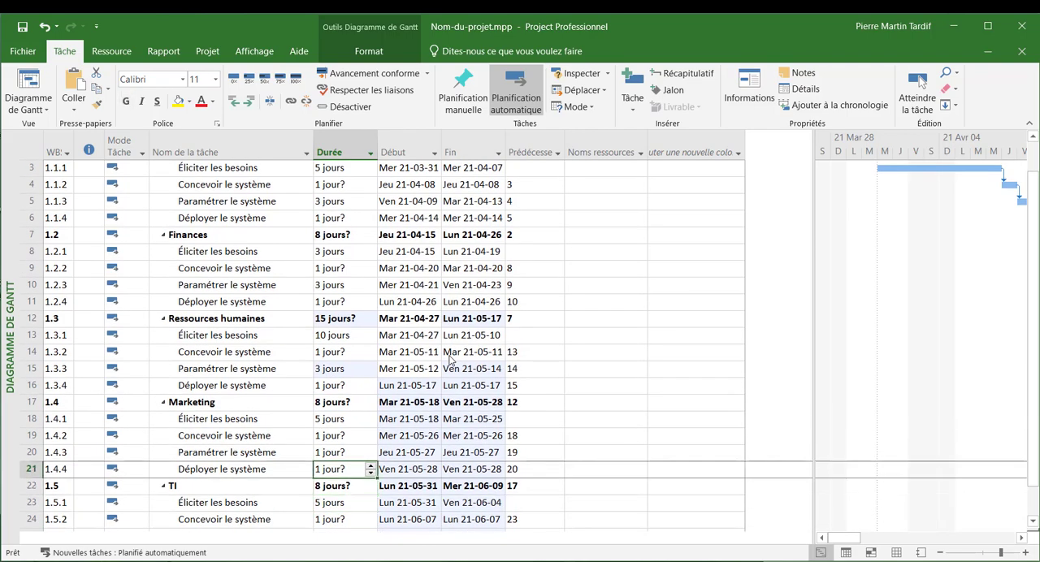
pyautogui.write('3')
pyautogui.press('Return')
# - Under "TI", set the duration of "Paramétrer le système" to 3 days
pyautogui.press('Down')
pyautogui.press('Down')
pyautogui.press('Down')
pyautogui.press('Down')
pyautogui.press('Down')
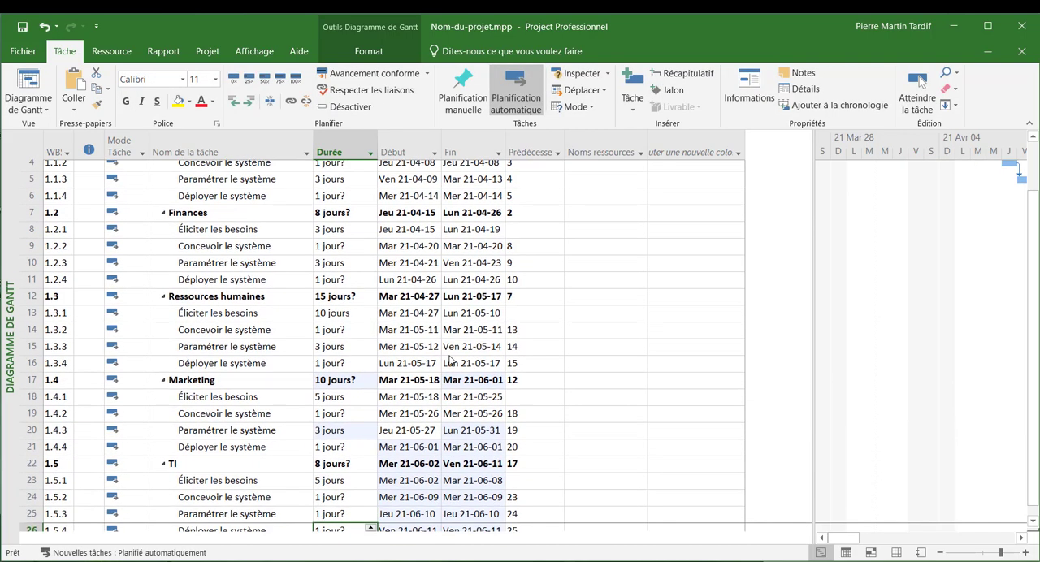
pyautogui.press('Up')
pyautogui.write('3')
pyautogui.press('Up')
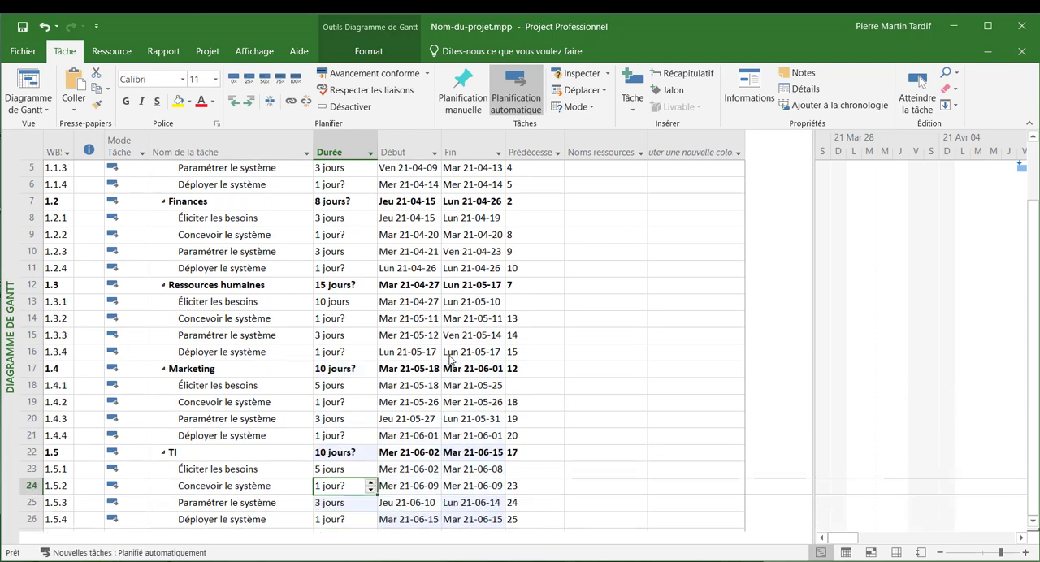
# - Under "TI", set the duration of "Déployer le système" to 10 days
pyautogui.press('Down')
pyautogui.press('Down')
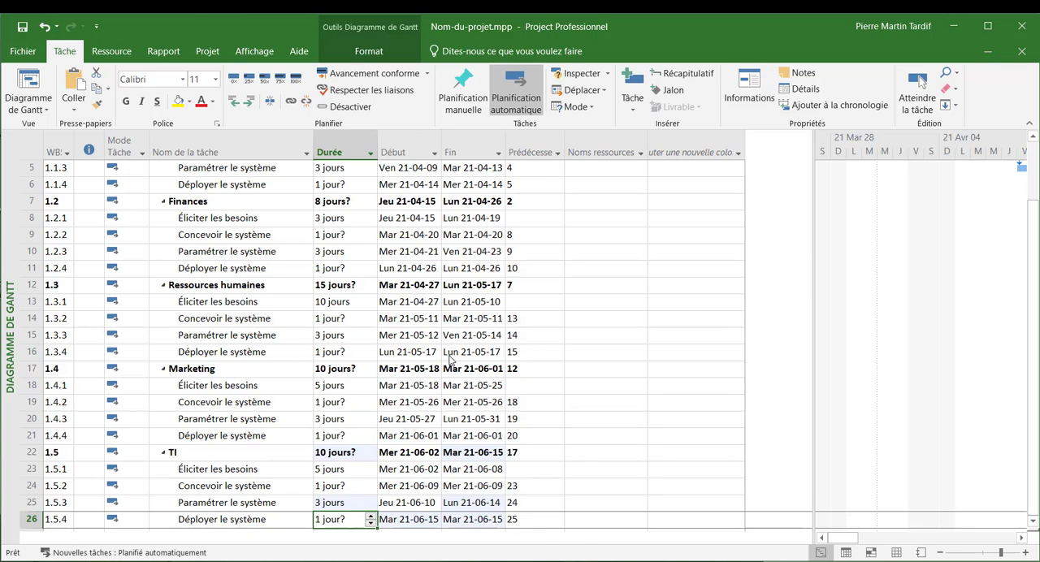
pyautogui.write('10')
pyautogui.press('Up')
pyautogui.press('Down')
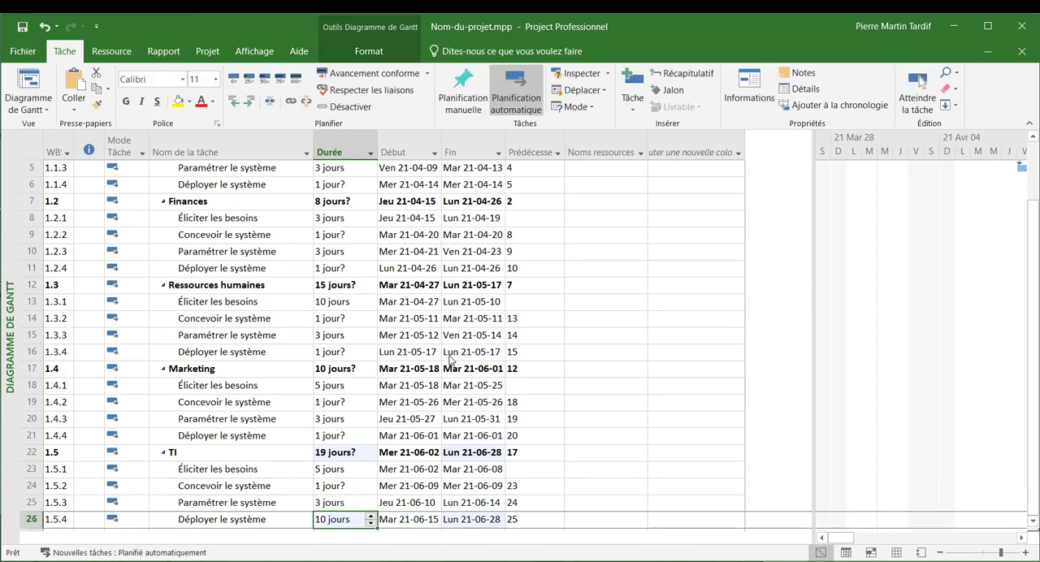
# - Under "Marketing", set the duration of "Déployer le système" to 10 days
pyautogui.press('Up')
pyautogui.press('Up')
pyautogui.press('Up')
pyautogui.press('Up')
pyautogui.press('Up')
pyautogui.write('10')
# - Under "Ressources humaines", set the duration of "Déployer le système" to 10 days
pyautogui.press('Up')
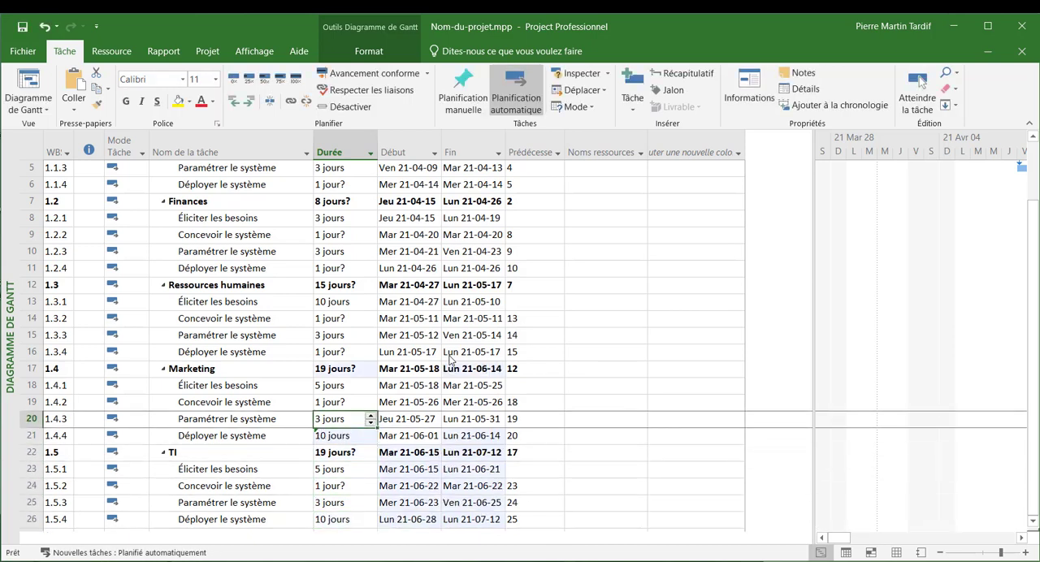
pyautogui.press('Up')
pyautogui.press('Up')
pyautogui.press('Up')
pyautogui.press('Up')
pyautogui.write('10')
# - Under "Finances", set the duration of "Déployer le système" to 10 days
pyautogui.press('Up')
pyautogui.press('Up')
pyautogui.press('Up')
pyautogui.press('Up')
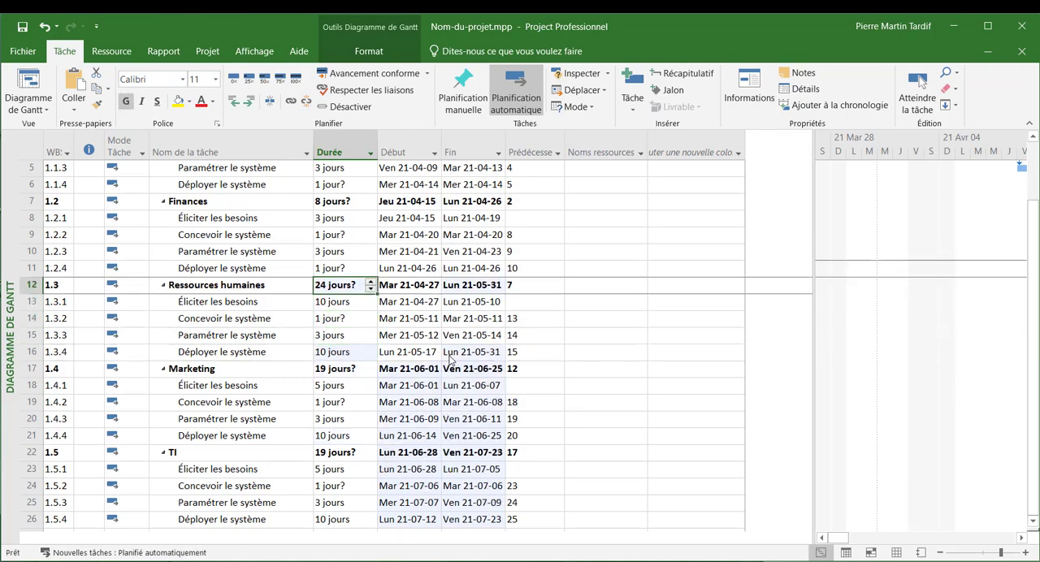
# - Under "Operations", set the duration of "Déployer le système" to 10 days
pyautogui.press('Up')
pyautogui.write('10')
pyautogui.press('Up')
pyautogui.press('Up')
pyautogui.press('Up')
pyautogui.press('Up')
pyautogui.press('Up')
pyautogui.write('10')
pyautogui.press('Up')
pyautogui.press('Up')
pyautogui.press('Up')
pyautogui.press('Up')
pyautogui.press('Up')
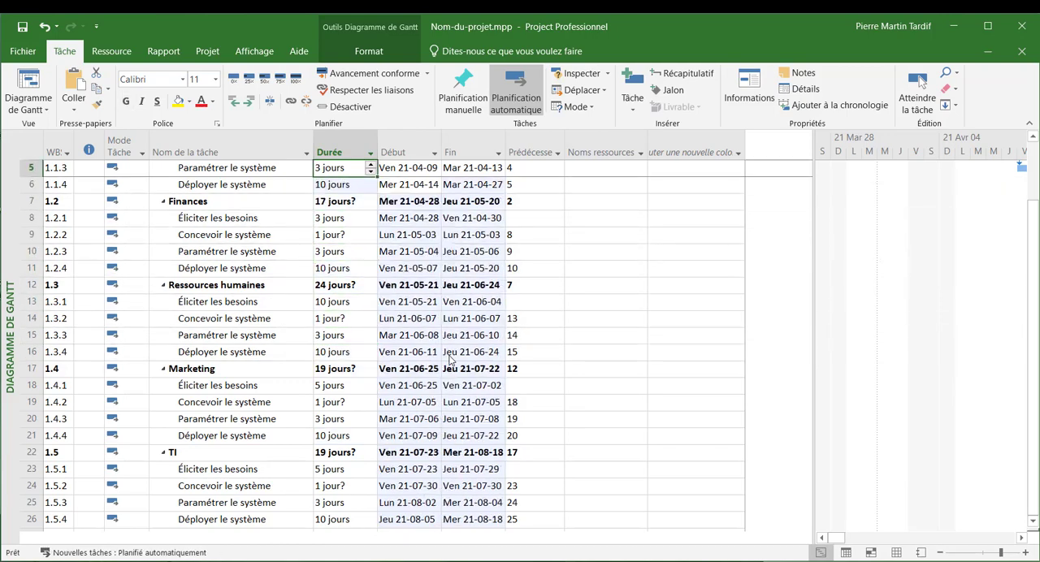
# - Under "Operations", set the duration of "Concevoir le système" to 10 days
pyautogui.press('Down')
pyautogui.press('Down')
pyautogui.press('Down')
pyautogui.press('Down')
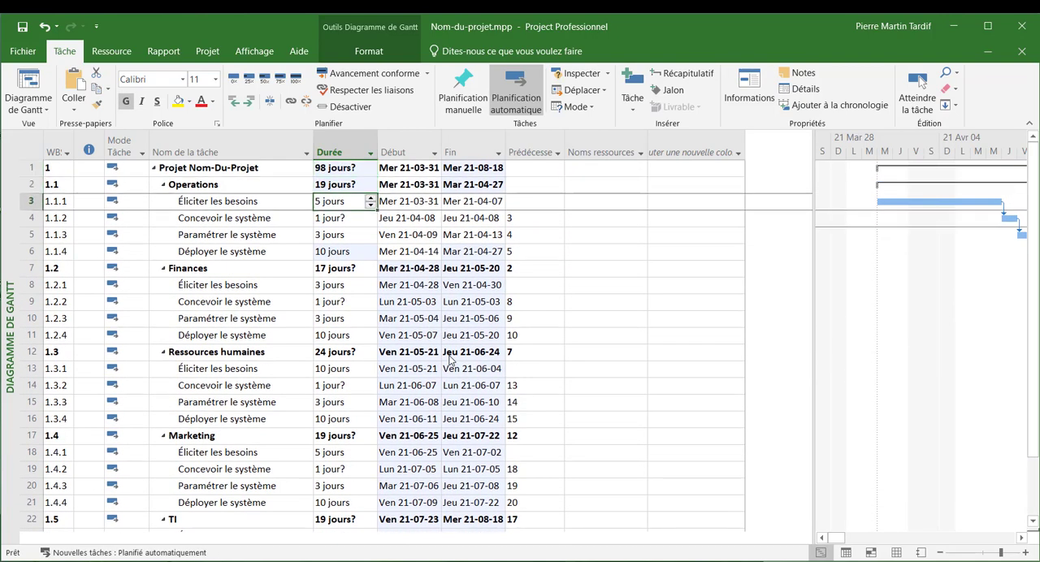
pyautogui.press('Up')
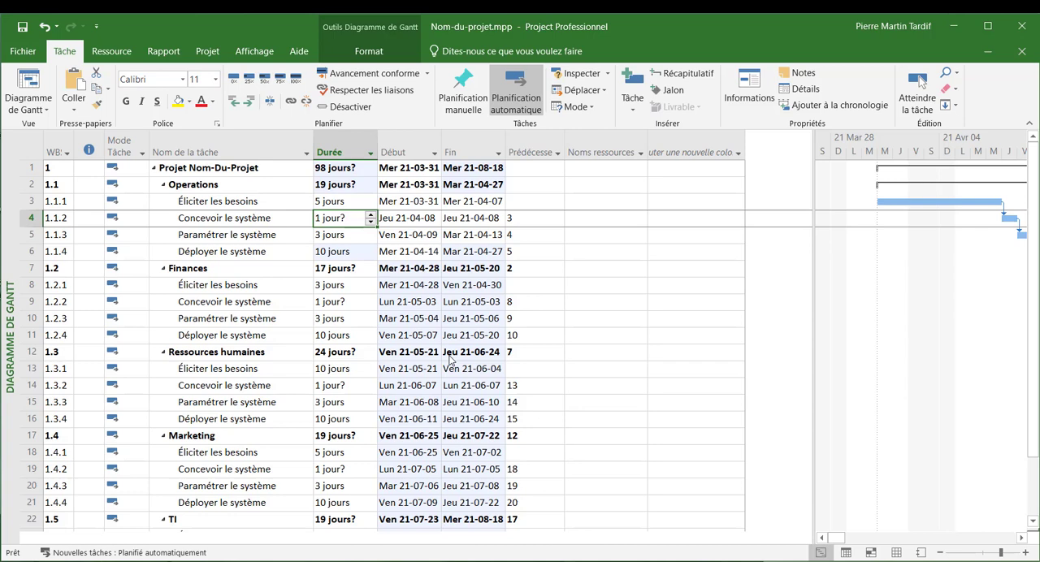
pyautogui.write('10')
pyautogui.press('Down')
pyautogui.press('Down')
pyautogui.press('Down')
pyautogui.press('Down')
pyautogui.press('Down')
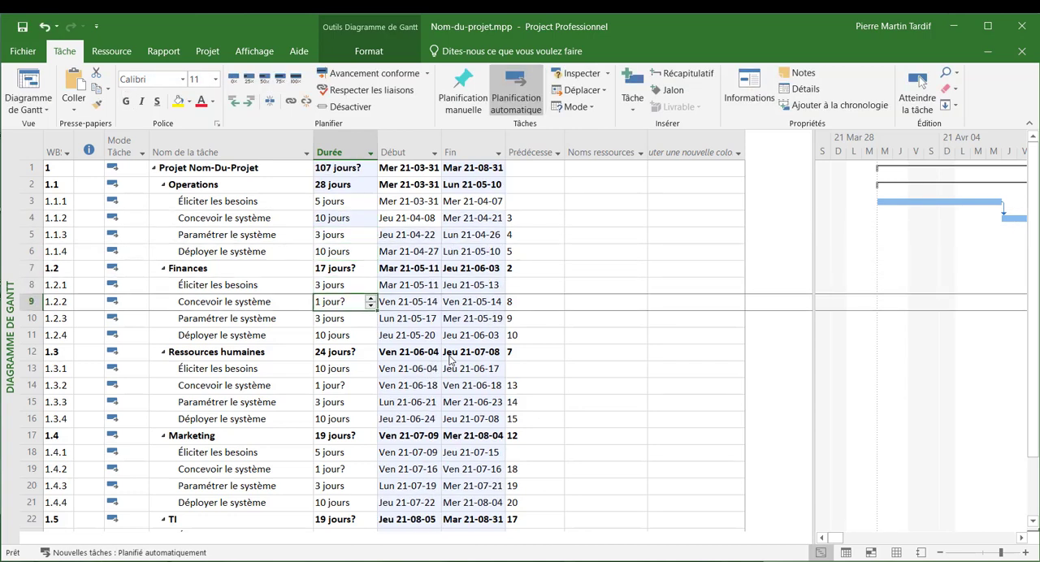
# - Under "Finances", set the duration of "Concevoir le système" to 10 days
pyautogui.write('4')
pyautogui.press('Down')
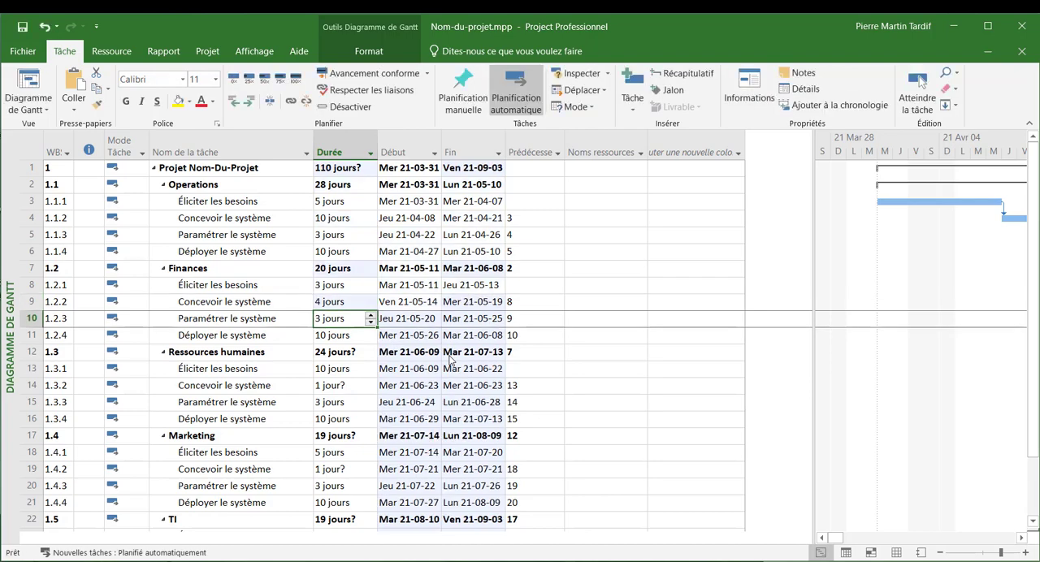
pyautogui.press('Up')
pyautogui.write('10')
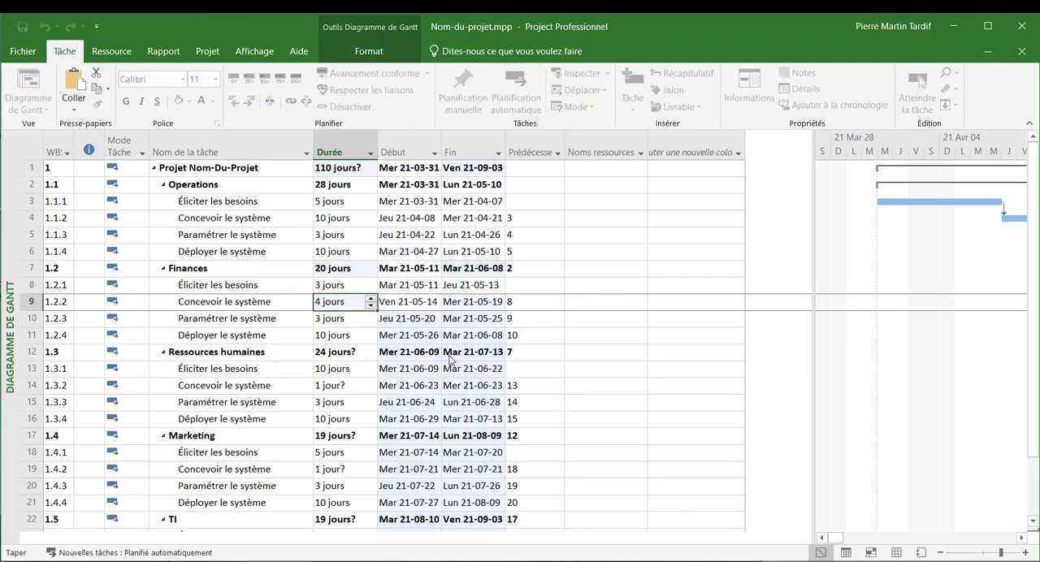
pyautogui.press('Down')
pyautogui.press('Down')
# - Under "Ressources humaines", set the duration of "Concevoir le système" to 4 days
pyautogui.press('Down')
pyautogui.press('Down')
pyautogui.press('Down')
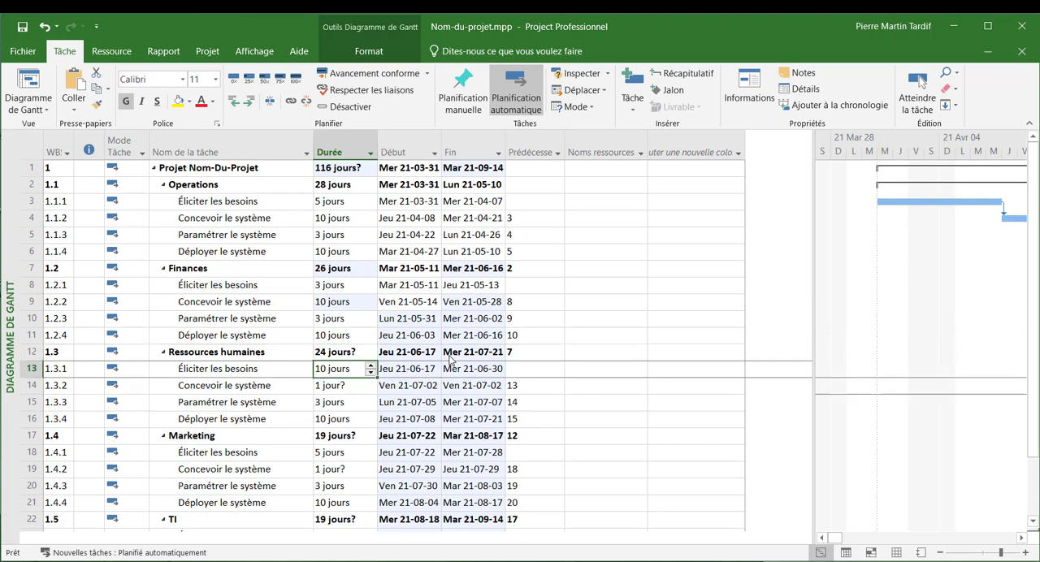
pyautogui.write('4')
pyautogui.press('Down')
pyautogui.press('Down')
pyautogui.press('Down')
pyautogui.press('Down')
pyautogui.press('Down')
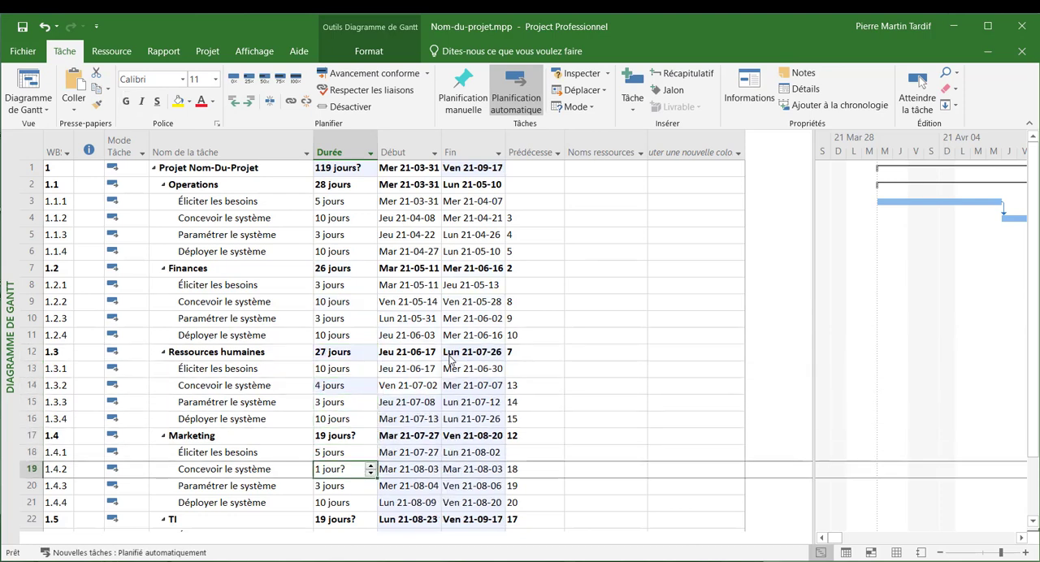
# - Under "Marketing", set the duration of "Concevoir le système" to 6 days
pyautogui.write('6')
pyautogui.press('Down')
pyautogui.press('Down')
pyautogui.press('Down')
pyautogui.press('Down')
pyautogui.press('Down')
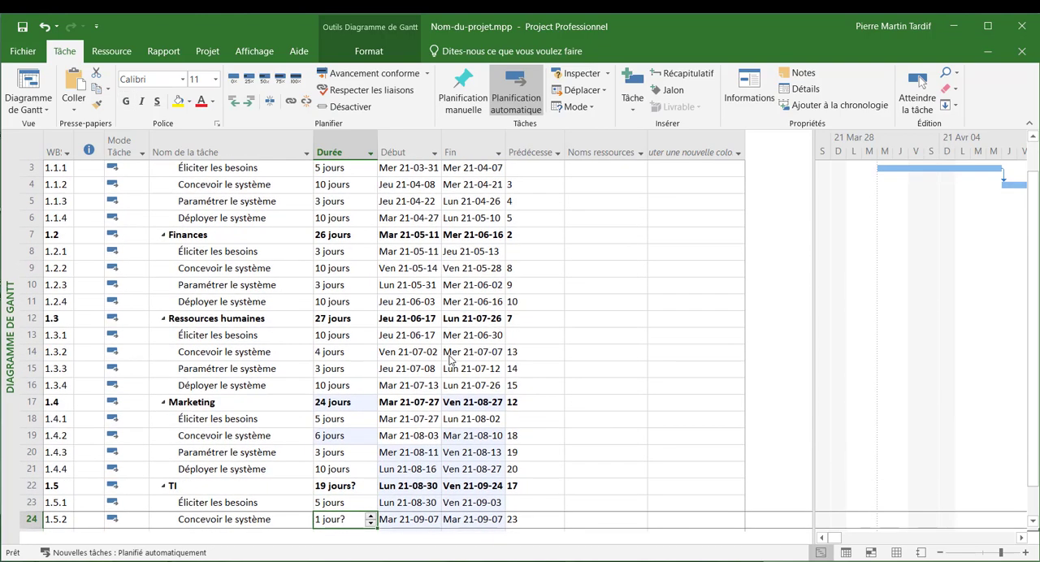
# - Under "TI", set the duration of "Concevoir le système" to 2 days
pyautogui.write('2')
pyautogui.press('Down')
pyautogui.press('Down')
pyautogui.press('Down')
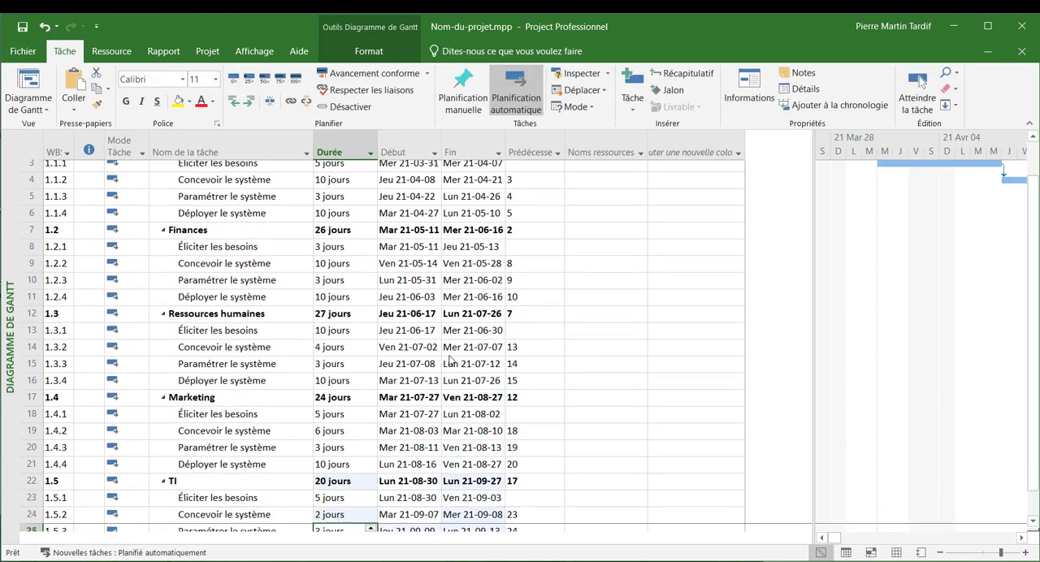
# - Review the project summary's total duration and start date, and the finish date of the last task under "TI"
pyautogui.press('Up')
pyautogui.press('Up')
pyautogui.press('Up')
pyautogui.press('Up')
pyautogui.press('Up')
pyautogui.press('Up')
pyautogui.press('Up')
pyautogui.press('Up')
pyautogui.press('Up')
pyautogui.press('Up')
pyautogui.press('Up')
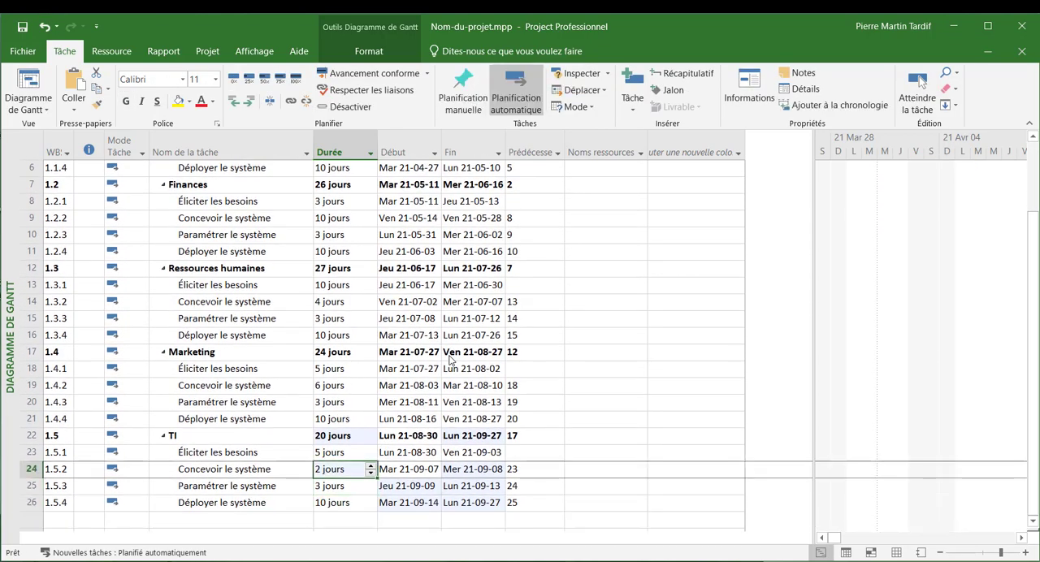
pyautogui.press('Up')
pyautogui.press('Up')
pyautogui.press('Up')
pyautogui.press('Up')
pyautogui.press('Up')
pyautogui.press('Up')
pyautogui.press('Up')
pyautogui.press('Up')
pyautogui.press('Up')
pyautogui.press('Up')
pyautogui.press('Up')
pyautogui.press('Up')
pyautogui.press('Up')
pyautogui.press('Up')
pyautogui.press('Up')
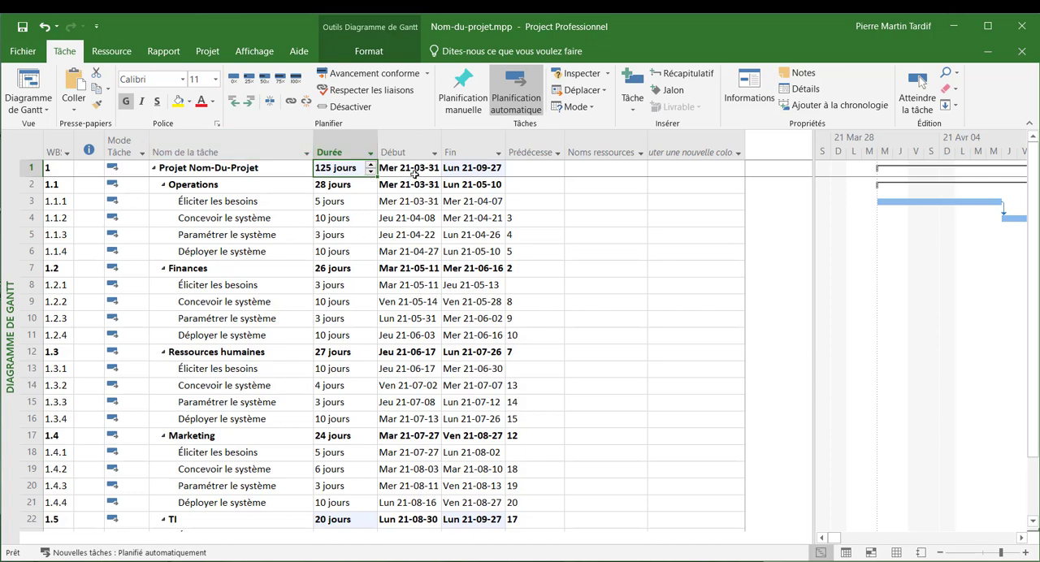
pyautogui.scroll(-2, 477, 408)
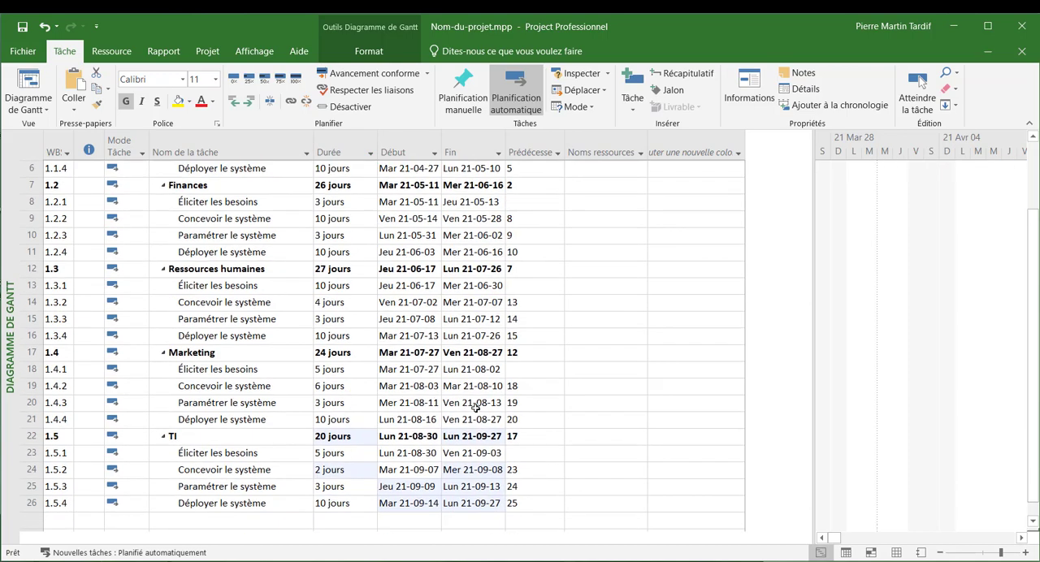
pyautogui.click(487, 486)
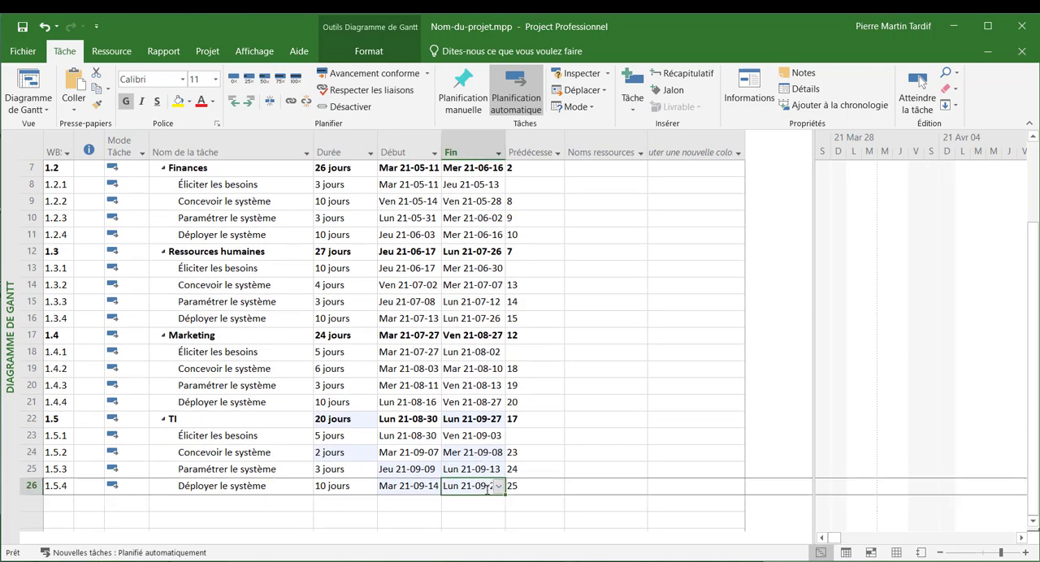
pyautogui.scroll(2, 487, 486)
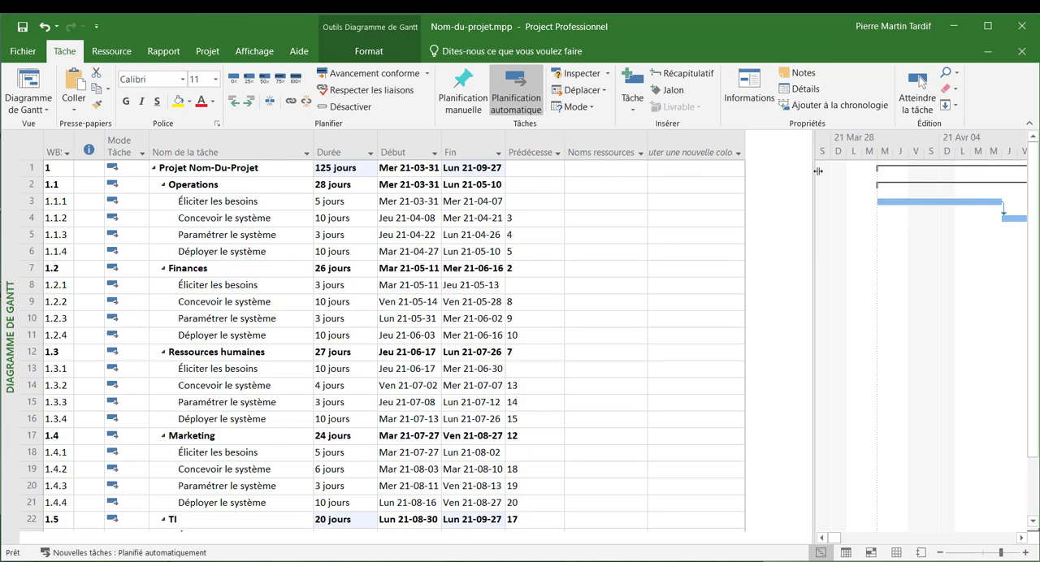
# - Enlarge the Gantt chart area and fit the entire project on the timescale to review all linked task bars
pyautogui.moveTo(818, 171); pyautogui.dragTo(380, 169)
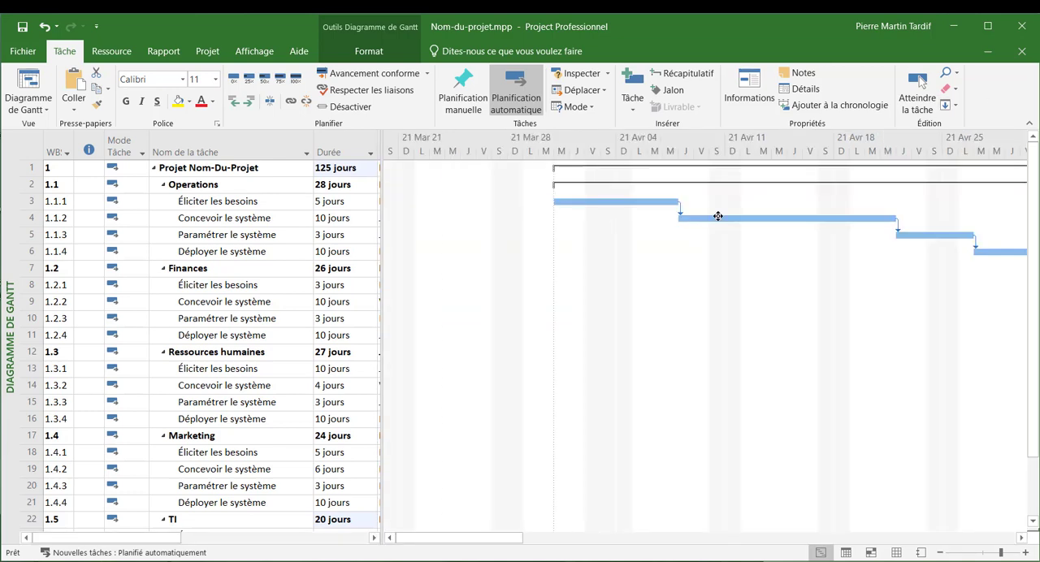
pyautogui.click(265, 51)
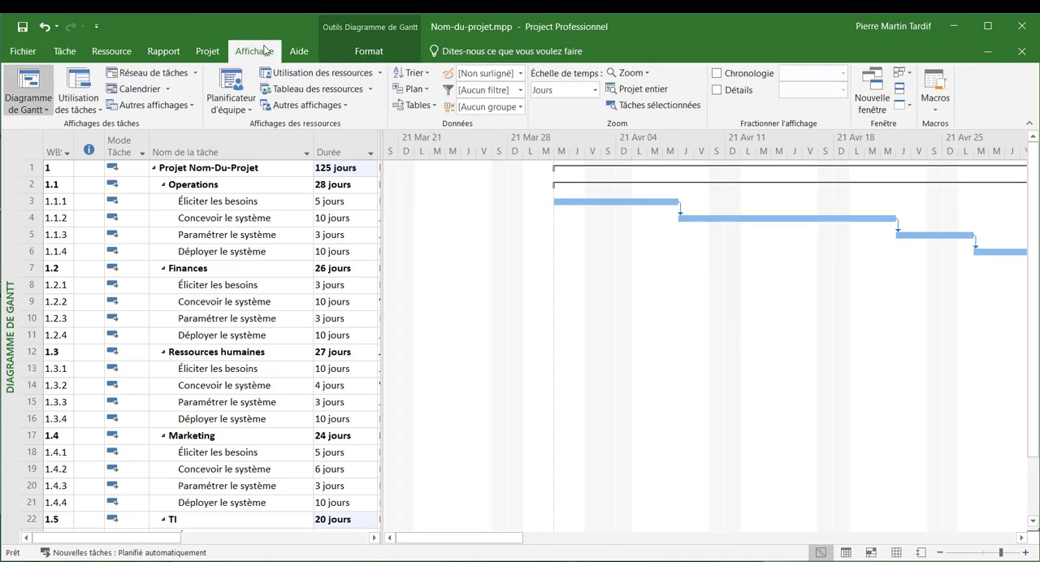
pyautogui.click(648, 92)
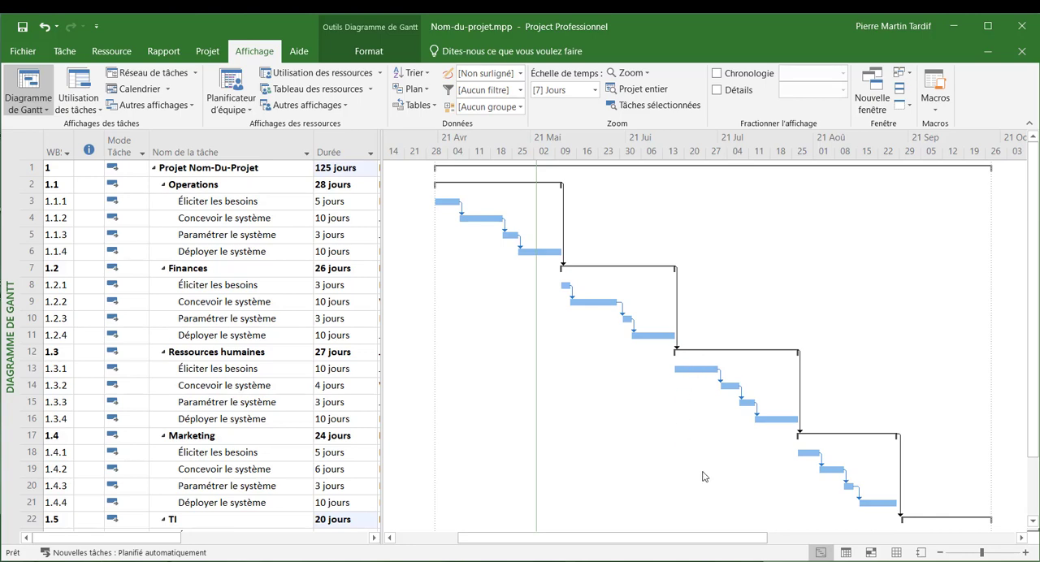
pyautogui.scroll(-2, 817, 360)
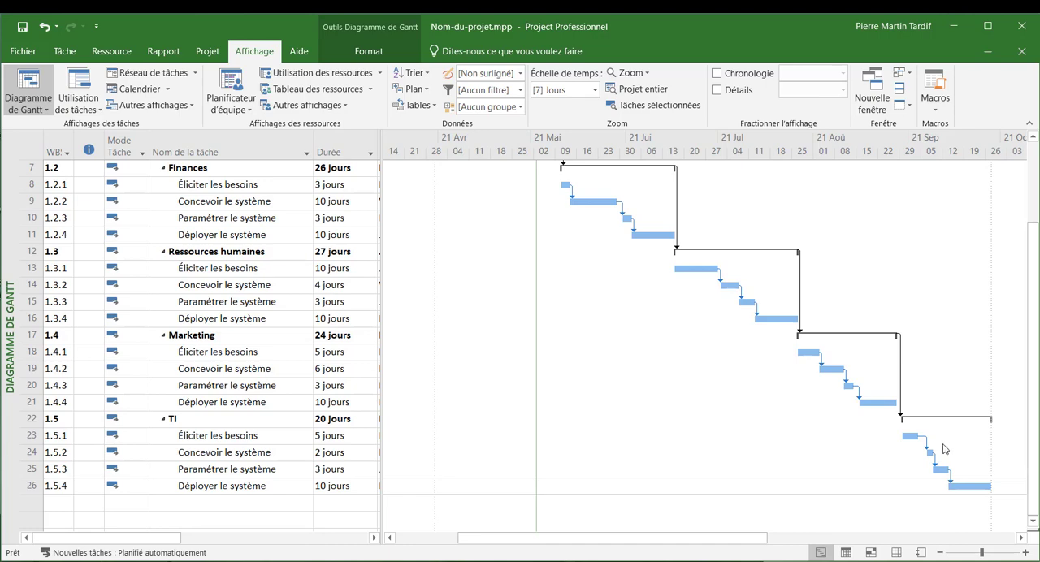
pyautogui.scroll(2, 945, 450)
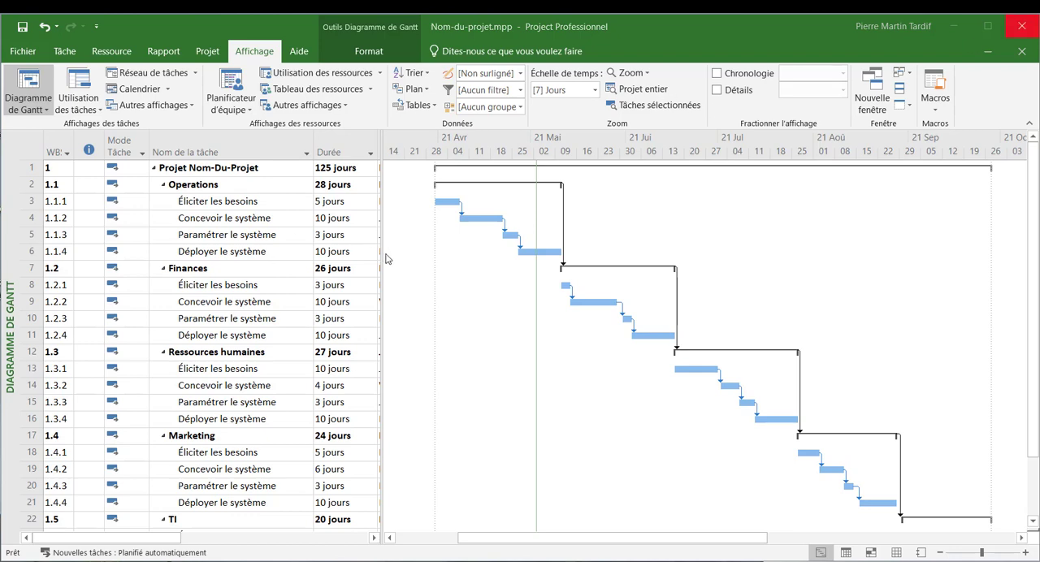
# - Widen the task table to expose the resource names and assign ANALYSTE to "Éliciter les besoins" under "Operations"
pyautogui.moveTo(381, 254); pyautogui.dragTo(669, 254)
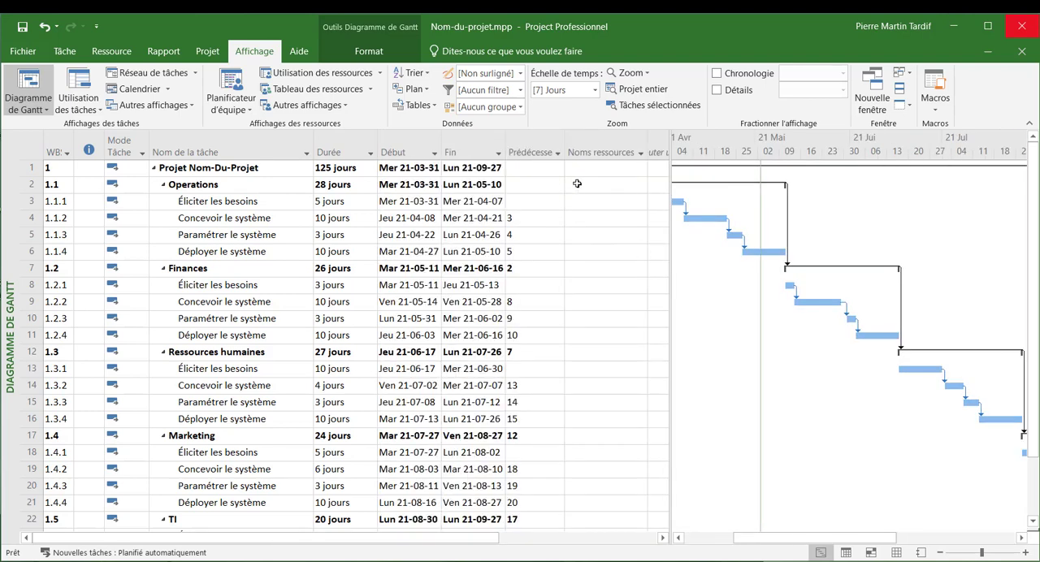
pyautogui.click(577, 184)
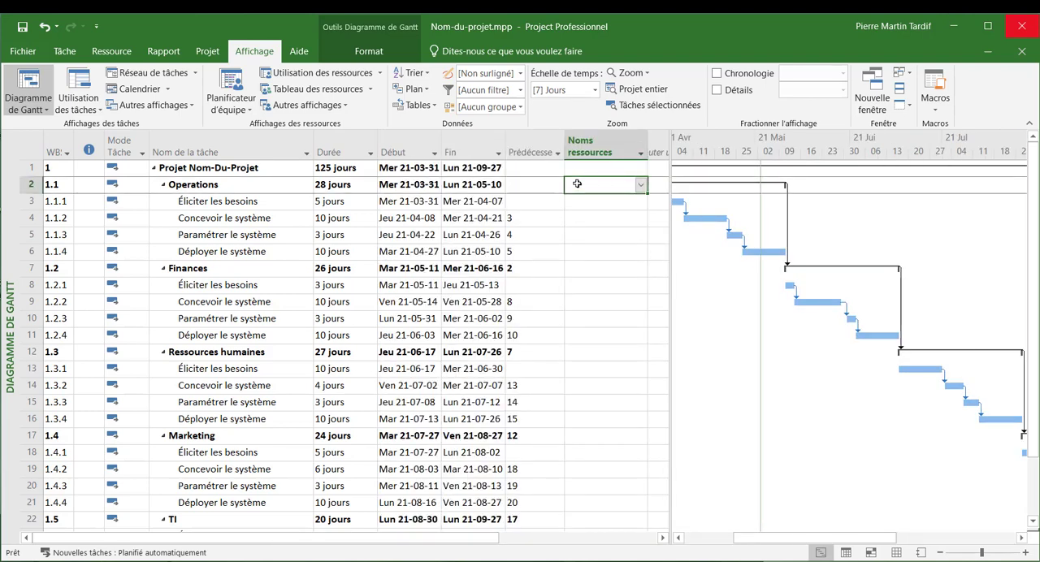
pyautogui.press('Return')
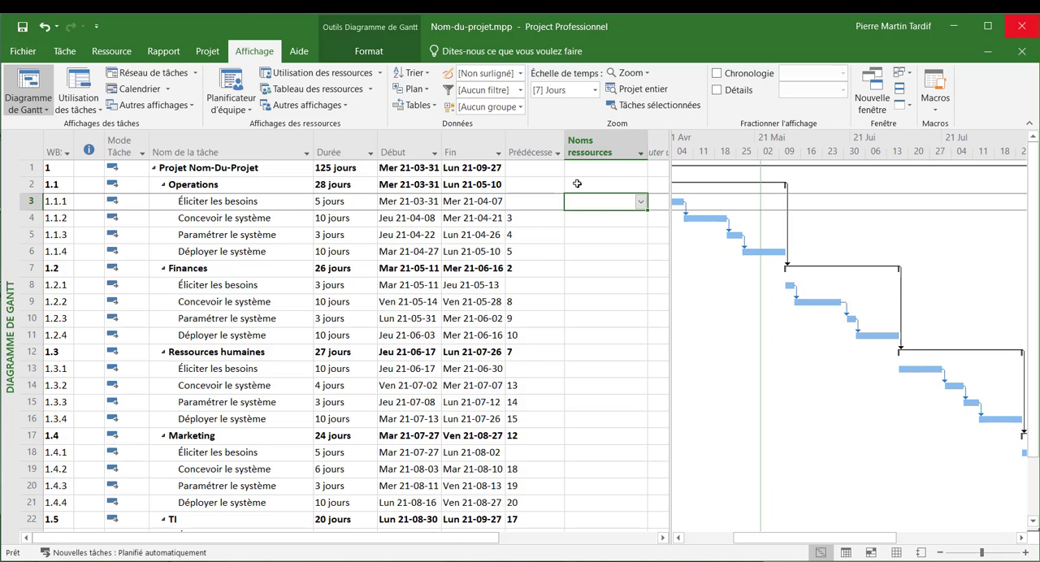
pyautogui.write('A')
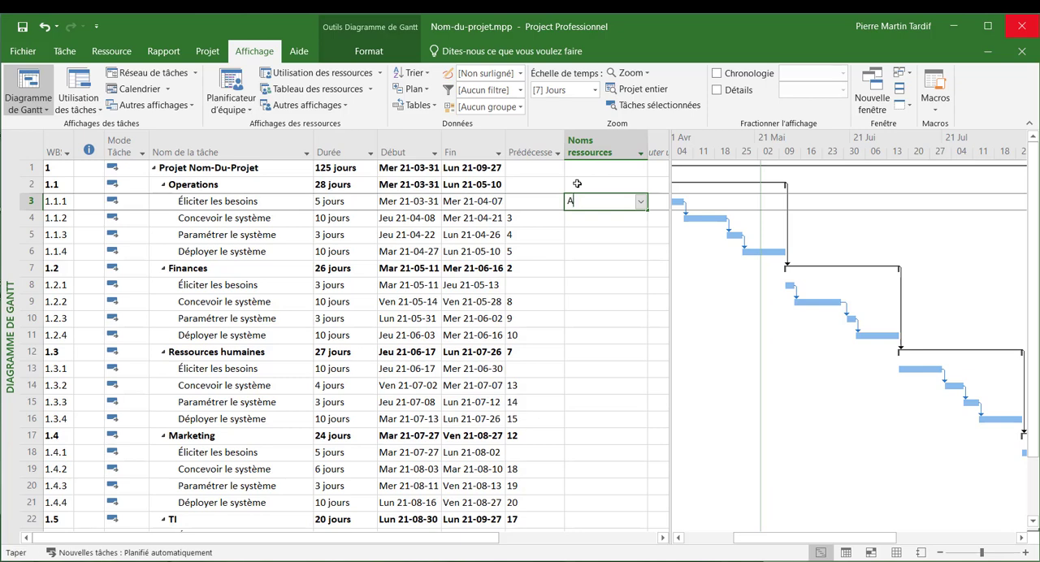
pyautogui.write('NALYSTE')
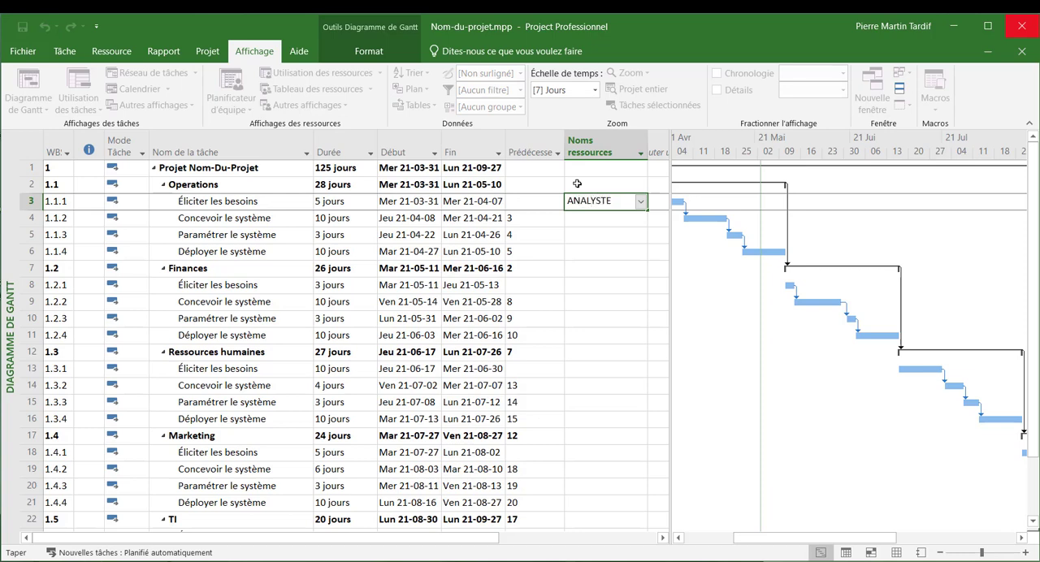
pyautogui.press('Return')
# - Copy the ANALYSTE assignment to "Éliciter les besoins" under "Finances" and "Ressources humaines"
pyautogui.press('Up')
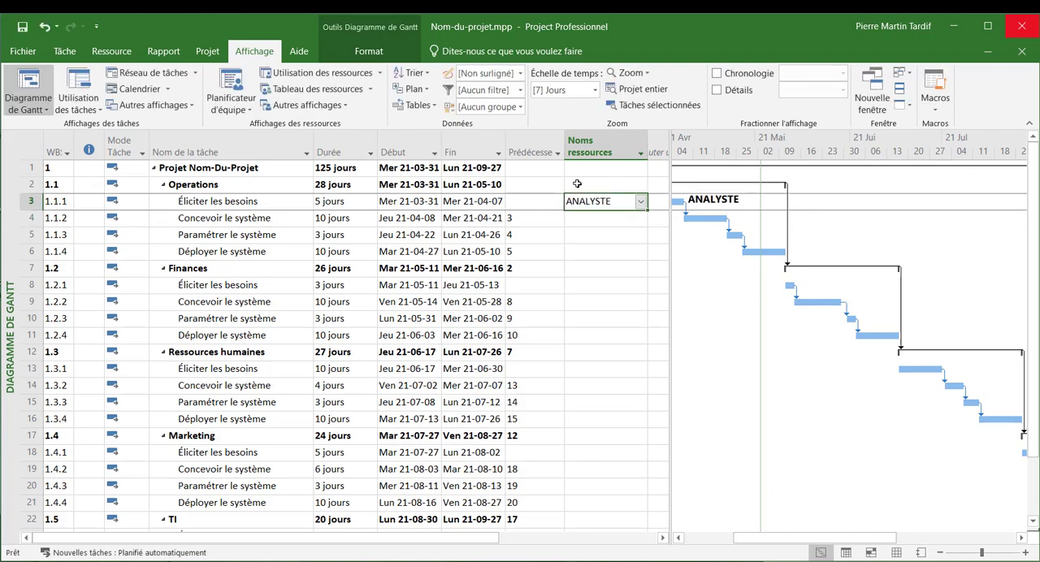
pyautogui.press('Down')
pyautogui.press('Down')
pyautogui.press('Down')
pyautogui.press('Down')
pyautogui.press('Down')
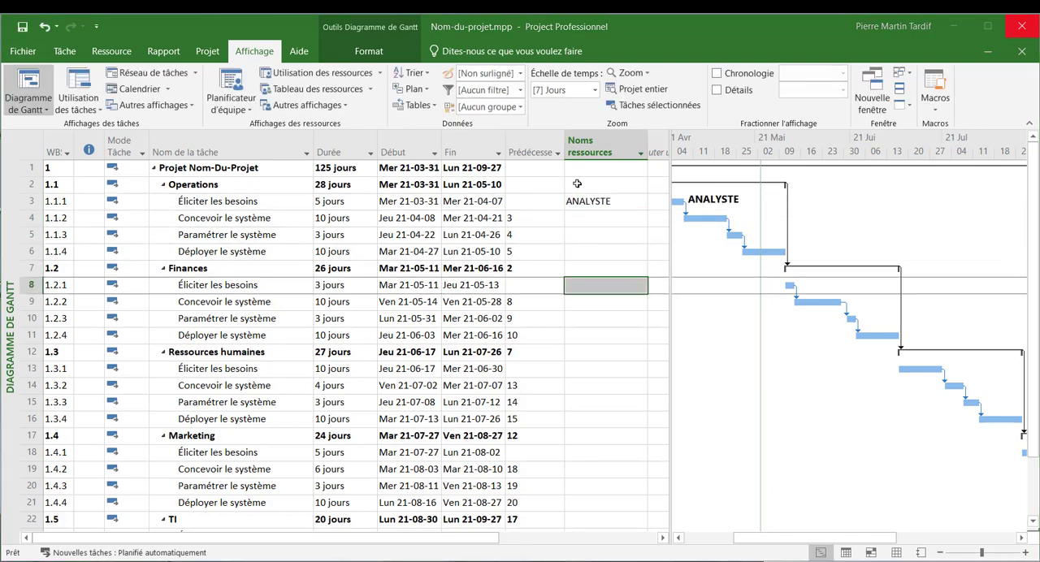
pyautogui.press('Escape')
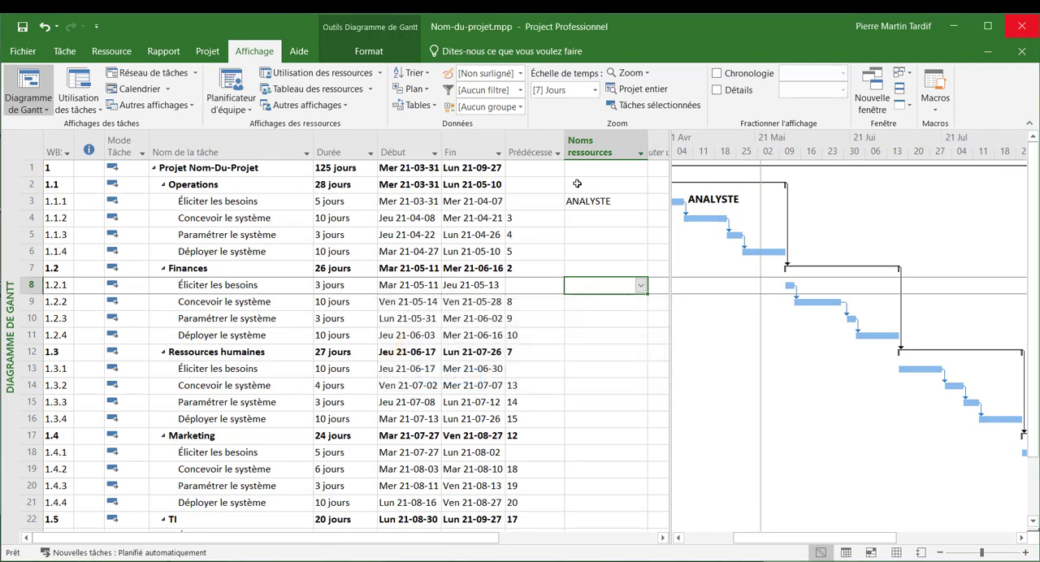
pyautogui.write('ANALYSTE')
pyautogui.press('Down')
pyautogui.press('Down')
pyautogui.press('Down')
pyautogui.press('Down')
pyautogui.press('Down')
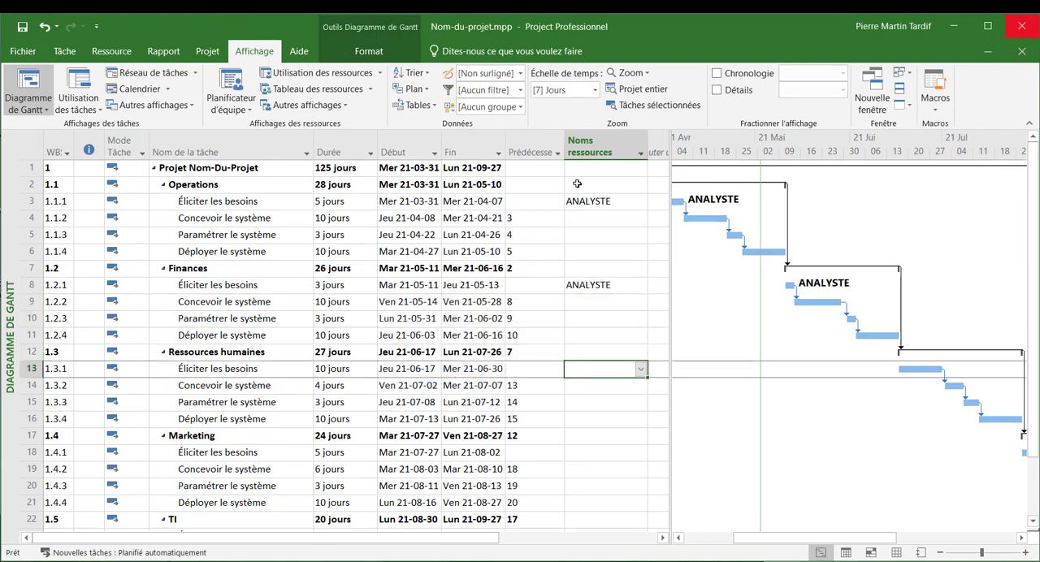
pyautogui.write('ANALYSTE')
# - Paste the ANALYSTE assignment onto "Éliciter les besoins" under "Marketing" and "TI"
pyautogui.press('Down')
pyautogui.press('Down')
pyautogui.press('Down')
pyautogui.press('Down')
pyautogui.press('Down')
pyautogui.write('ANALYSTE')
pyautogui.press('Down')
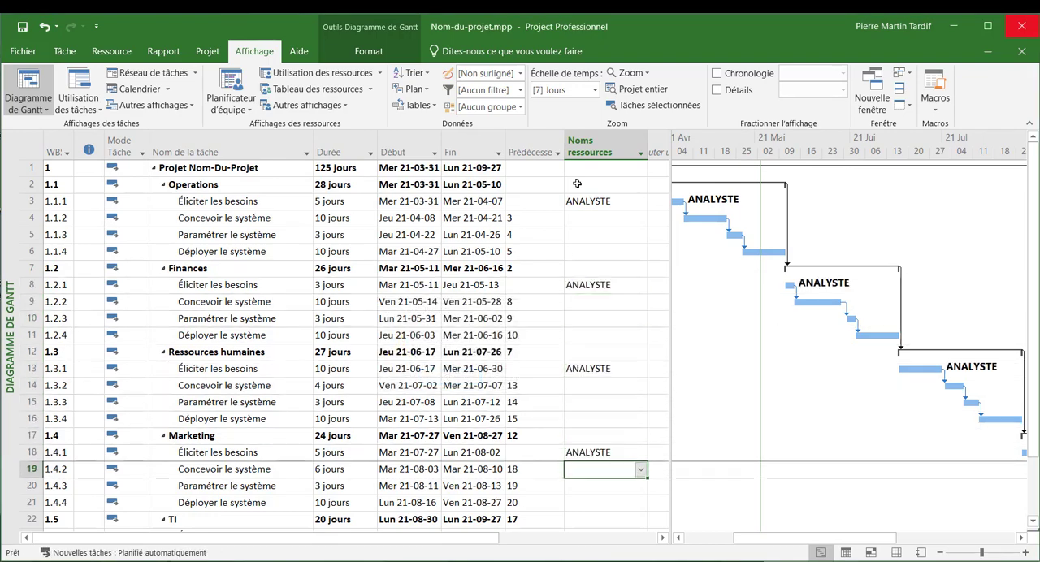
pyautogui.press('Down')
pyautogui.press('Down')
pyautogui.press('Down')
pyautogui.press('Down')
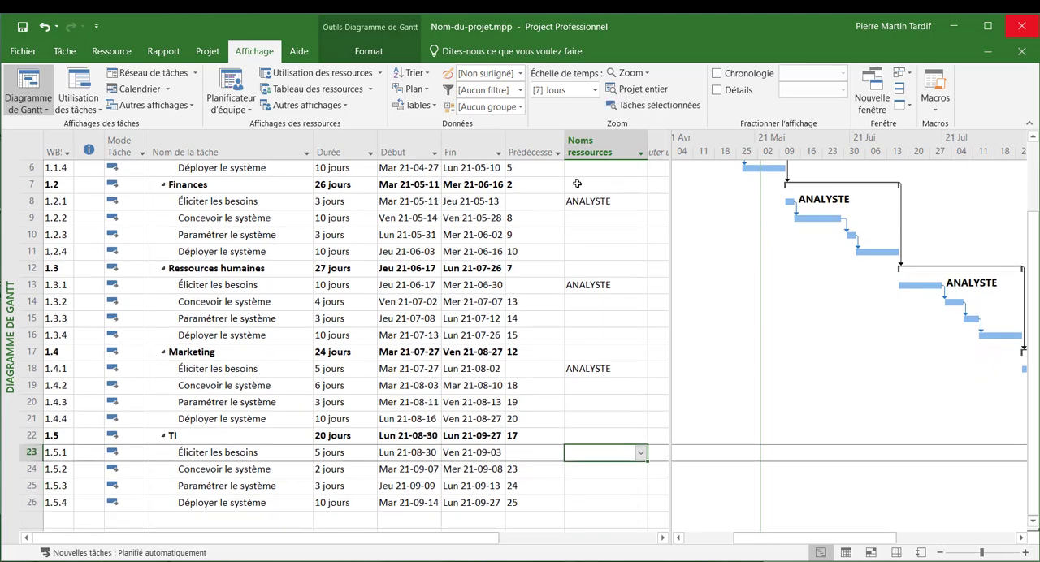
pyautogui.write('ANALYSTE')
# - Assign the resource ARCHITECTURE to "Concevoir le système" under "Operations"
pyautogui.press('Up')
pyautogui.press('Up')
pyautogui.press('Up')
pyautogui.press('Up')
pyautogui.press('Up')
pyautogui.press('Up')
pyautogui.press('Up')
pyautogui.press('Up')
pyautogui.press('Up')
pyautogui.press('Up')
pyautogui.press('Up')
pyautogui.press('Up')
pyautogui.press('Up')
pyautogui.press('Up')
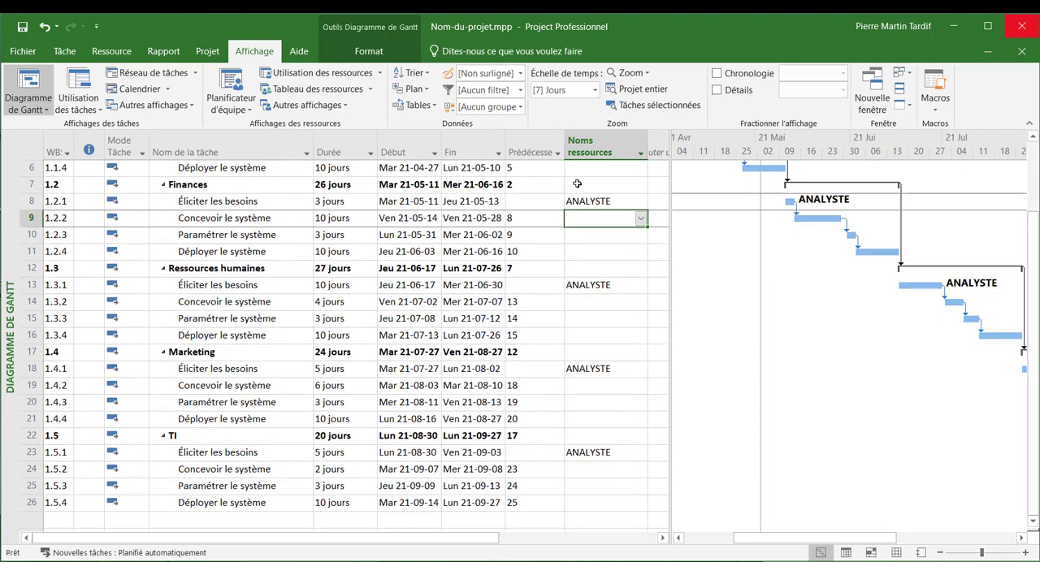
pyautogui.press('Up')
pyautogui.press('Up')
pyautogui.press('Up')
pyautogui.press('Up')
pyautogui.press('Up')
pyautogui.press('Up')
pyautogui.press('Up')
pyautogui.press('Up')
pyautogui.press('Down')
pyautogui.press('Down')
pyautogui.press('Down')
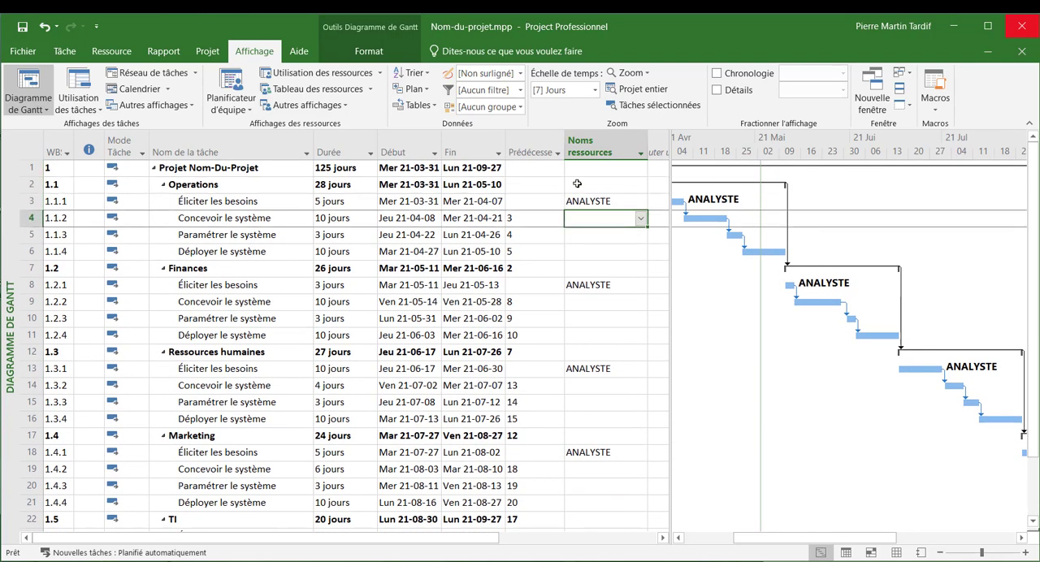
pyautogui.write('ARCHITEC')
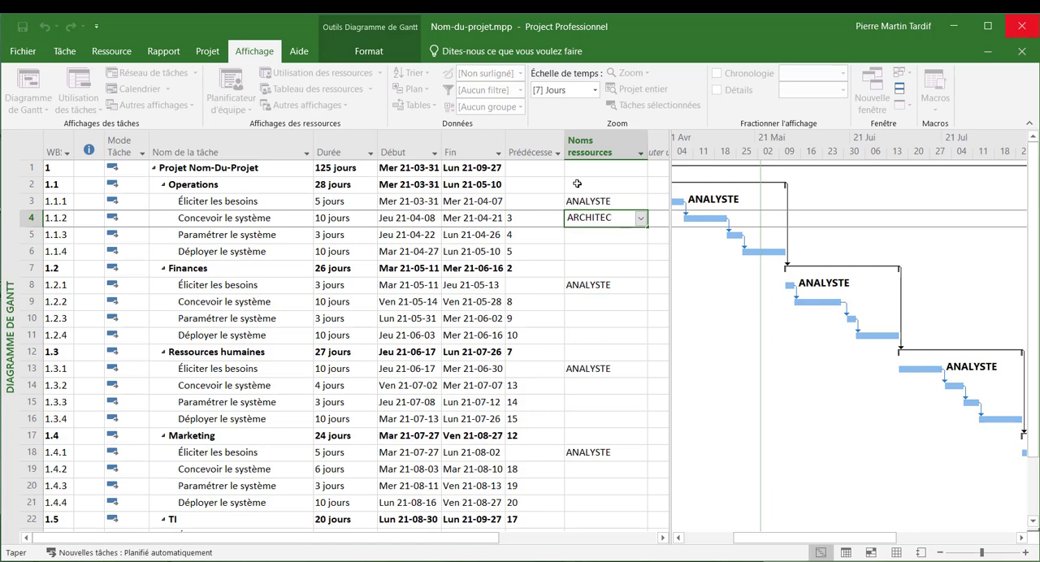
pyautogui.write('TURE')
pyautogui.press('Return')
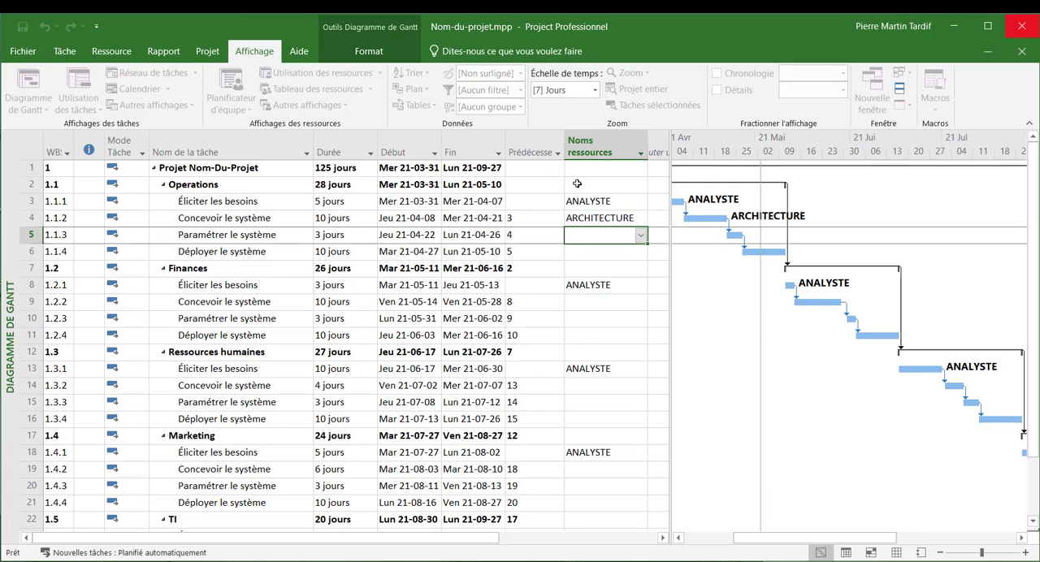
# - Copy the ARCHITECTURE assignment to "Concevoir le système" under "Finances" and "Ressources humaines"
pyautogui.press('Up')
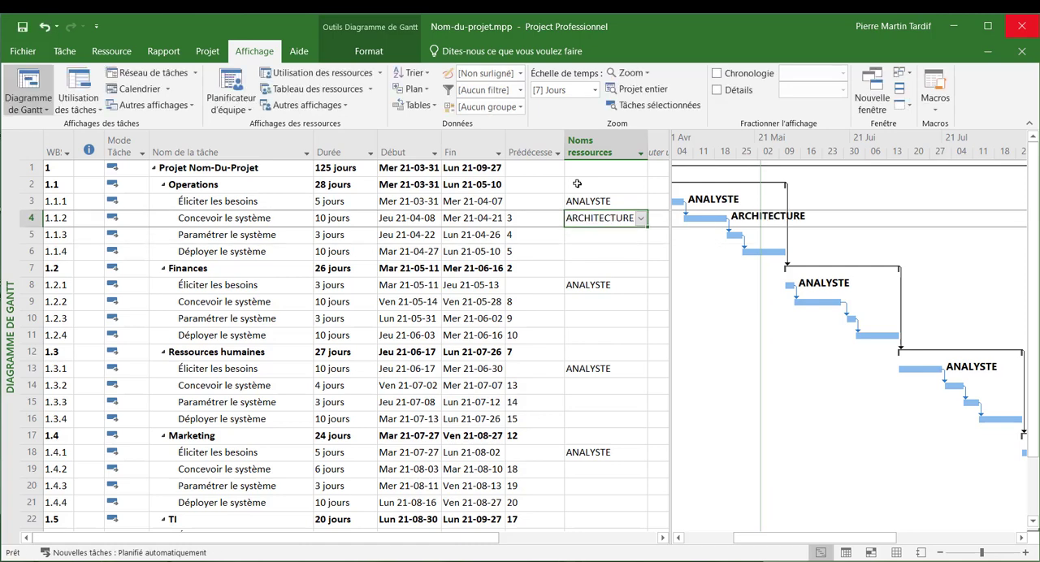
pyautogui.press('Down')
pyautogui.press('Down')
pyautogui.press('Down')
pyautogui.press('Down')
pyautogui.press('Down')
pyautogui.write('ARCHITECTURE')
pyautogui.press('Down')
pyautogui.press('Down')
pyautogui.press('Down')
pyautogui.press('Down')
pyautogui.press('Down')
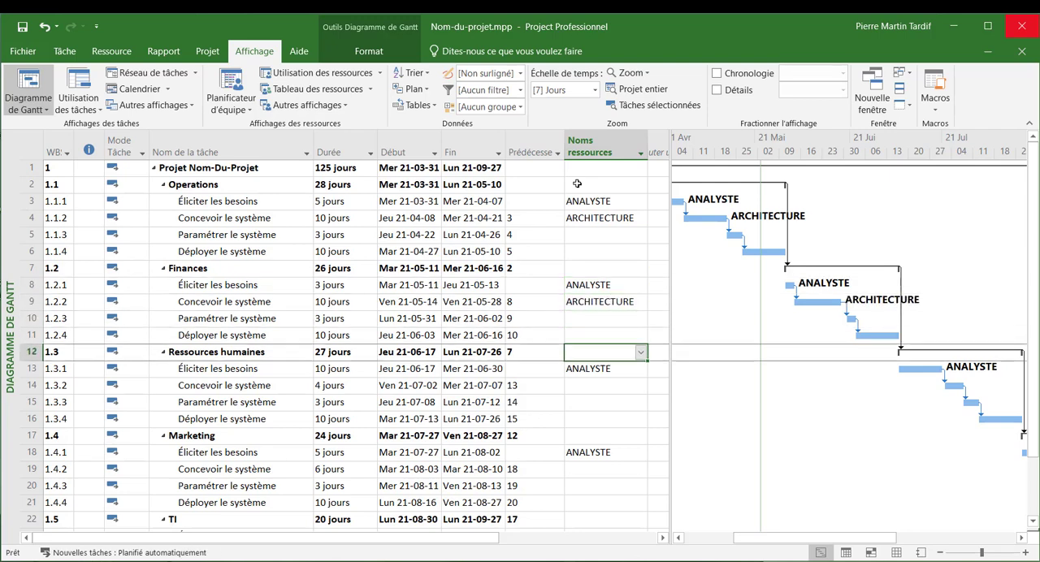
pyautogui.write('ARCHITECTURE')
# - Paste the ARCHITECTURE assignment onto "Concevoir le système" under "Marketing"
pyautogui.press('Down')
pyautogui.press('Down')
pyautogui.press('Down')
pyautogui.press('Down')
pyautogui.press('Down')
pyautogui.write('ARCHITECTURE')
# - Assign the resources DEVELOP1 and DEVELOP2 to "Paramétrer le système" under "Operations"
pyautogui.press('Up')
pyautogui.press('Up')
pyautogui.press('Up')
pyautogui.press('Up')
pyautogui.press('Up')
pyautogui.press('Up')
pyautogui.press('Up')
pyautogui.press('Up')
pyautogui.press('Up')
pyautogui.press('Up')
pyautogui.press('Up')
pyautogui.press('Up')
pyautogui.press('Up')
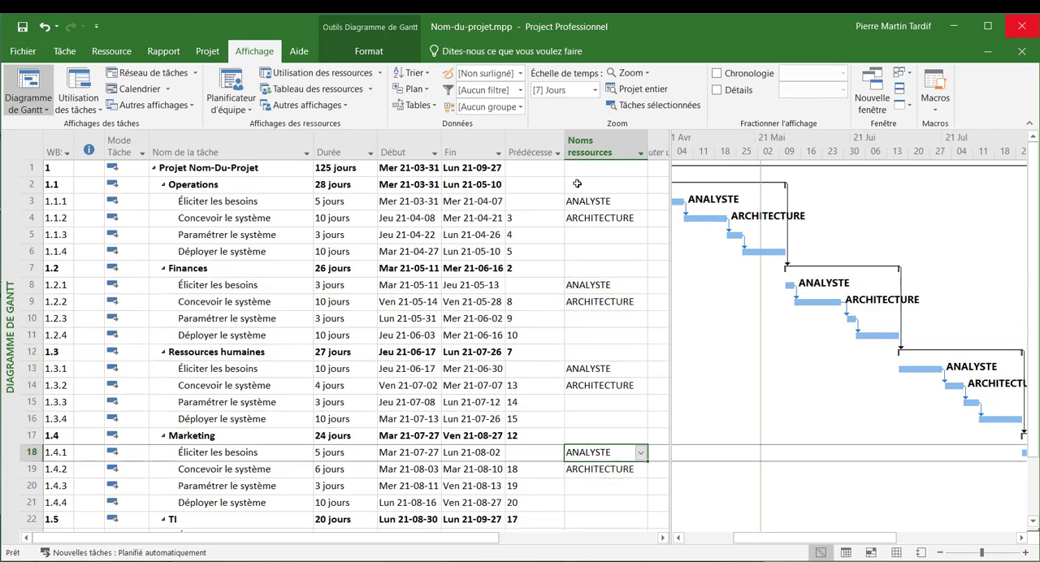
pyautogui.press('Up')
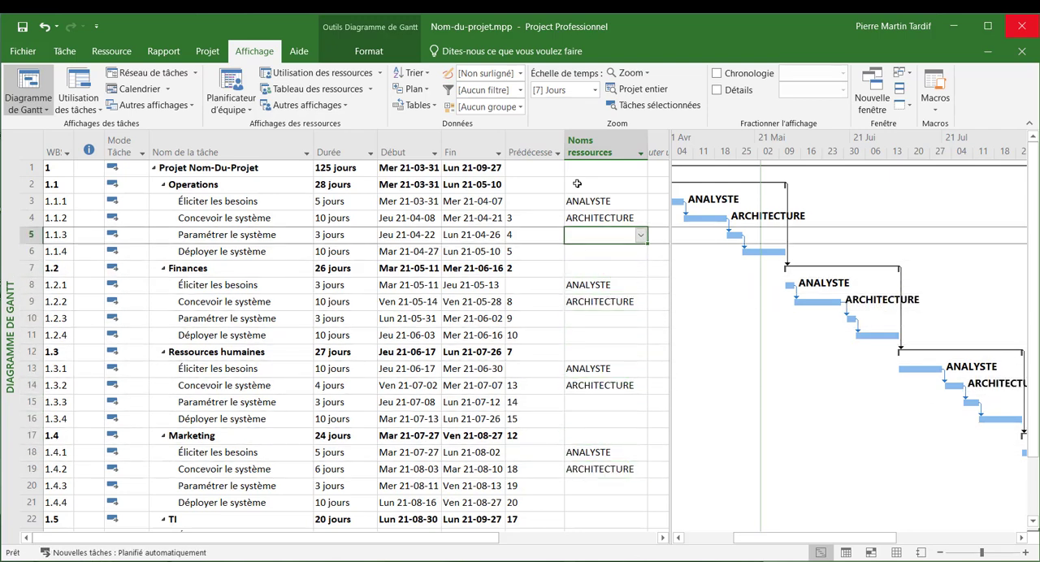
pyautogui.write('DEVEL')
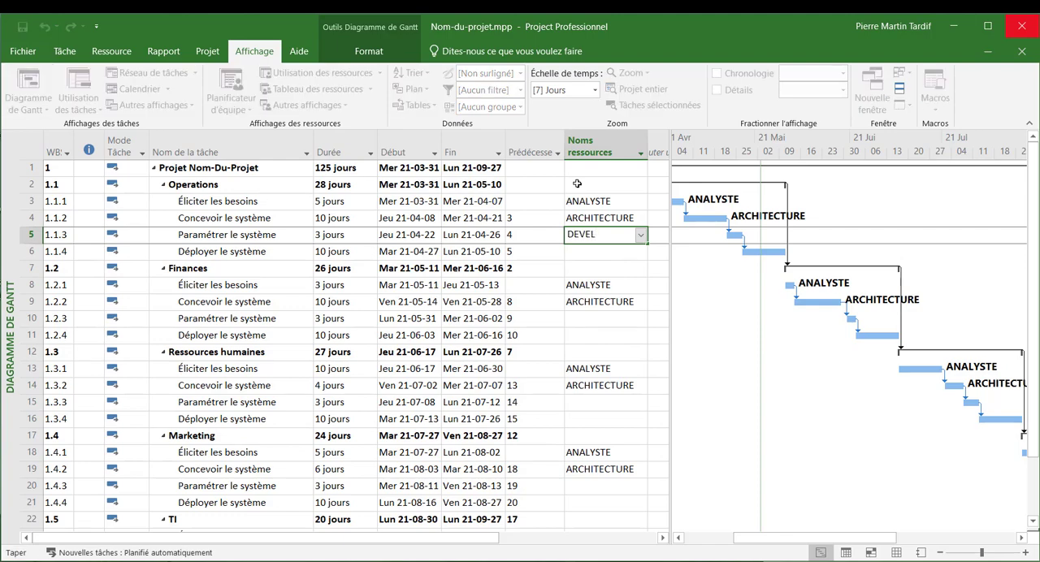
pyautogui.write('OP1;DEVELOP2')
pyautogui.press('Return')
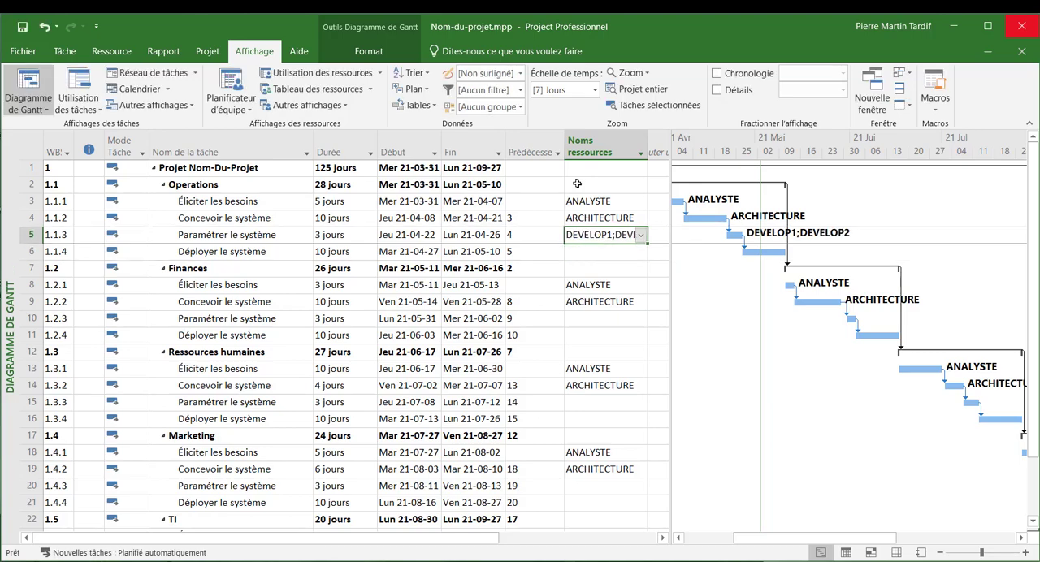
# - Copy the DEVELOP1;DEVELOP2 assignment to "Paramétrer le système" under "Finances", "Ressources humaines" and "Marketing"
pyautogui.hotkey('ctrl', 'c')
pyautogui.press('Down')
pyautogui.press('Down')
pyautogui.press('Down')
pyautogui.press('Down')
pyautogui.press('Down')
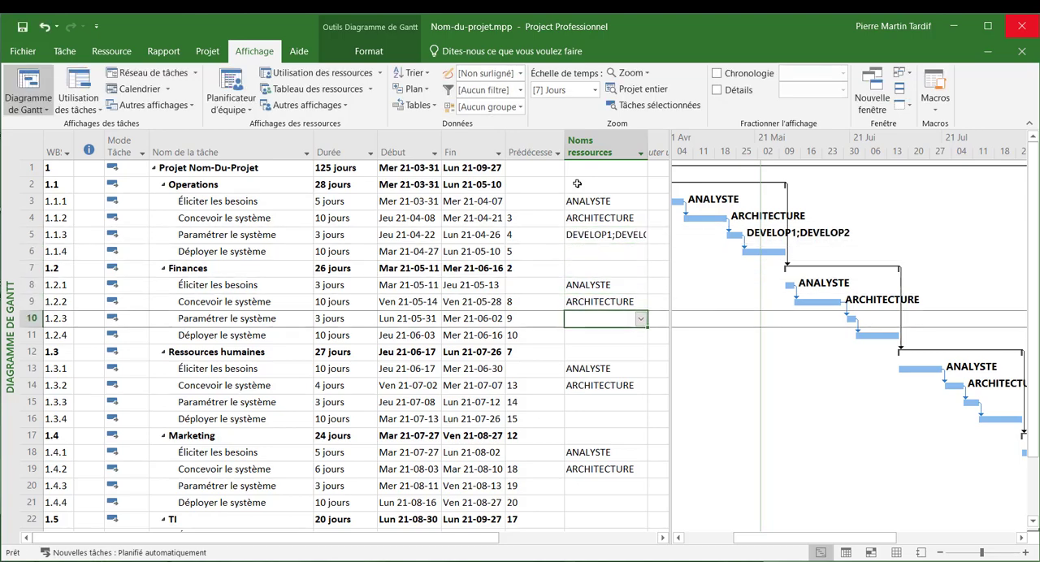
pyautogui.hotkey('ctrl', 'v')
pyautogui.press('Down')
pyautogui.press('Down')
pyautogui.press('Down')
pyautogui.press('Down')
pyautogui.press('Down')
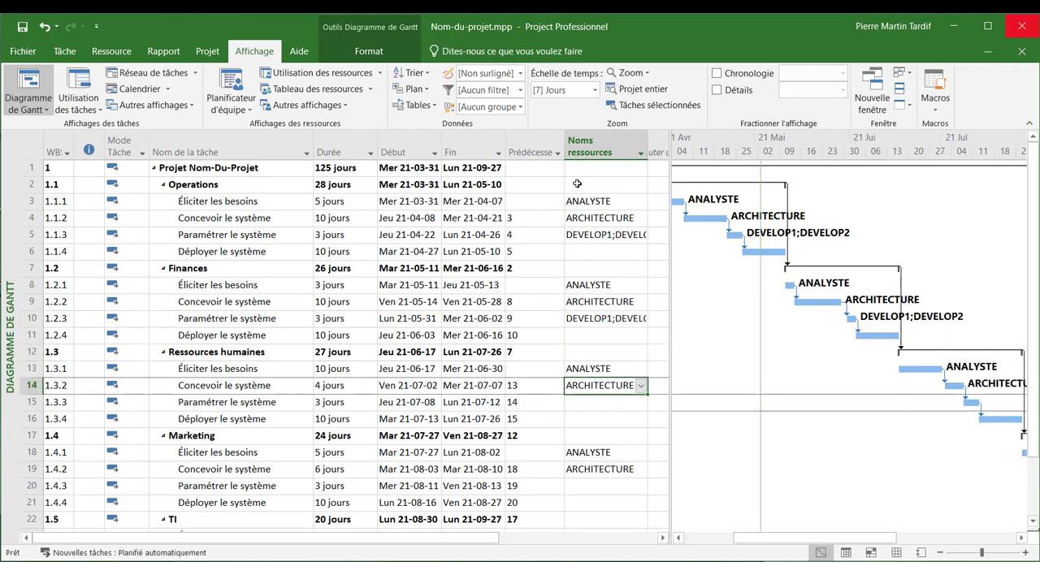
pyautogui.hotkey('ctrl', 'v')
pyautogui.press('Down')
pyautogui.press('Down')
pyautogui.press('Down')
pyautogui.press('Down')
pyautogui.press('Down')
pyautogui.hotkey('ctrl', 'v')
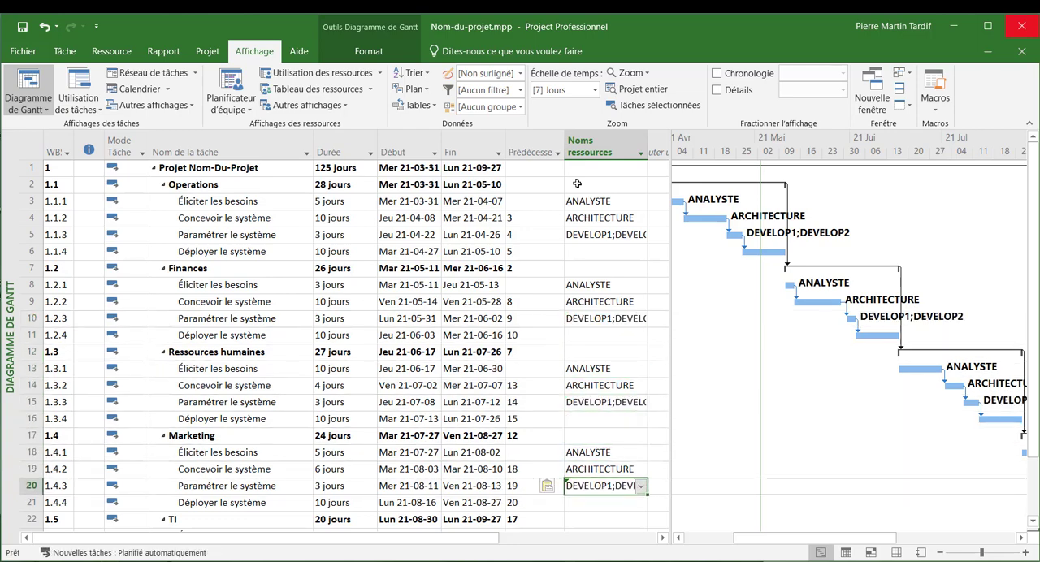
# - Assign the tester, entered by full name, as the resource for "Déployer le système" under "Operations"
pyautogui.press('Up')
pyautogui.press('Up')
pyautogui.press('Up')
pyautogui.press('Up')
pyautogui.press('Up')
pyautogui.press('Up')
pyautogui.press('Up')
pyautogui.press('Up')
pyautogui.press('Up')
pyautogui.press('Up')
pyautogui.press('Up')
pyautogui.press('Up')
pyautogui.press('Up')
pyautogui.press('Up')
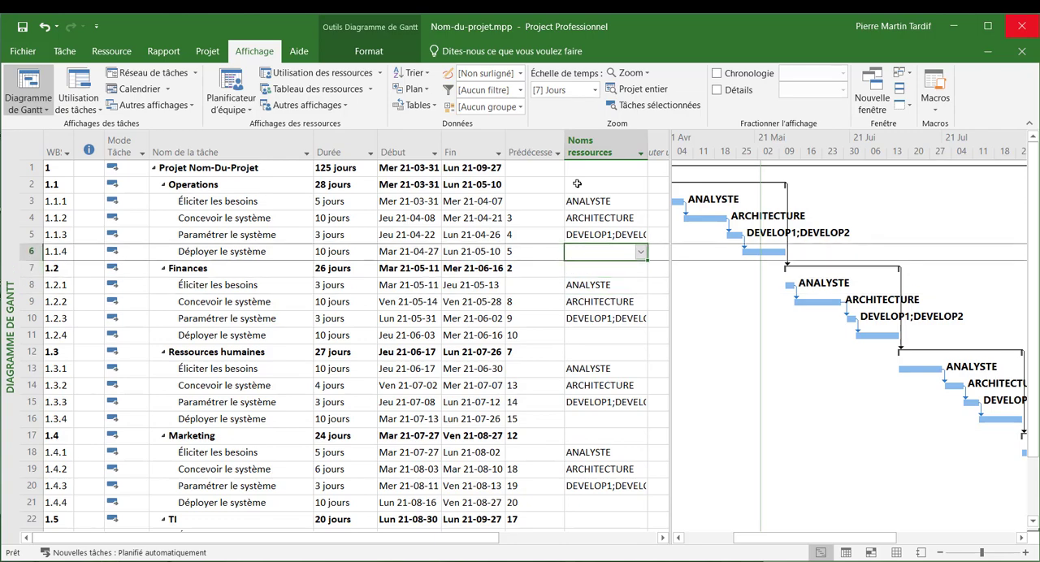
pyautogui.write('Jo')
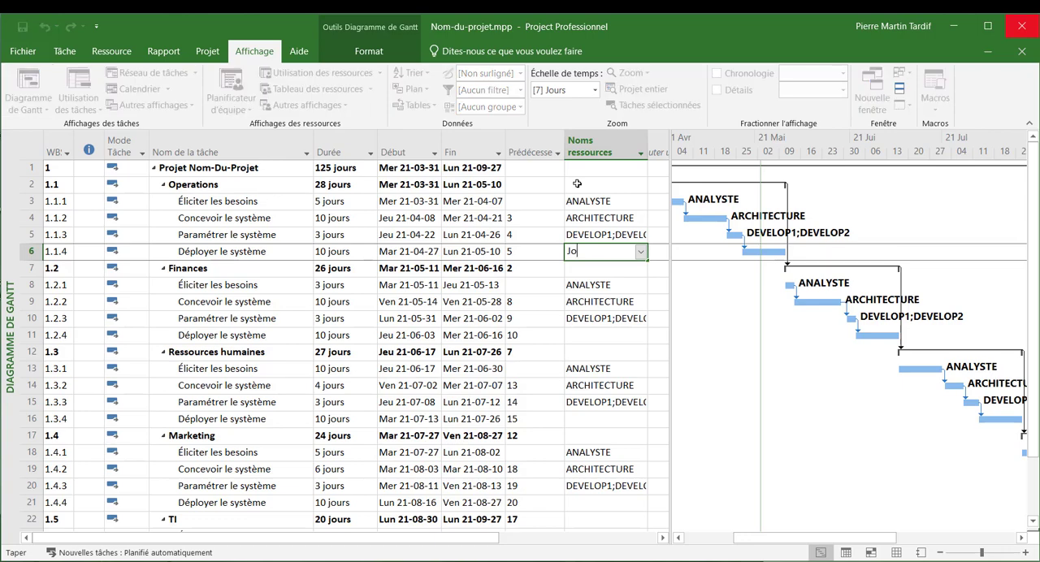
pyautogui.write('ny Test')
pyautogui.press('Return')
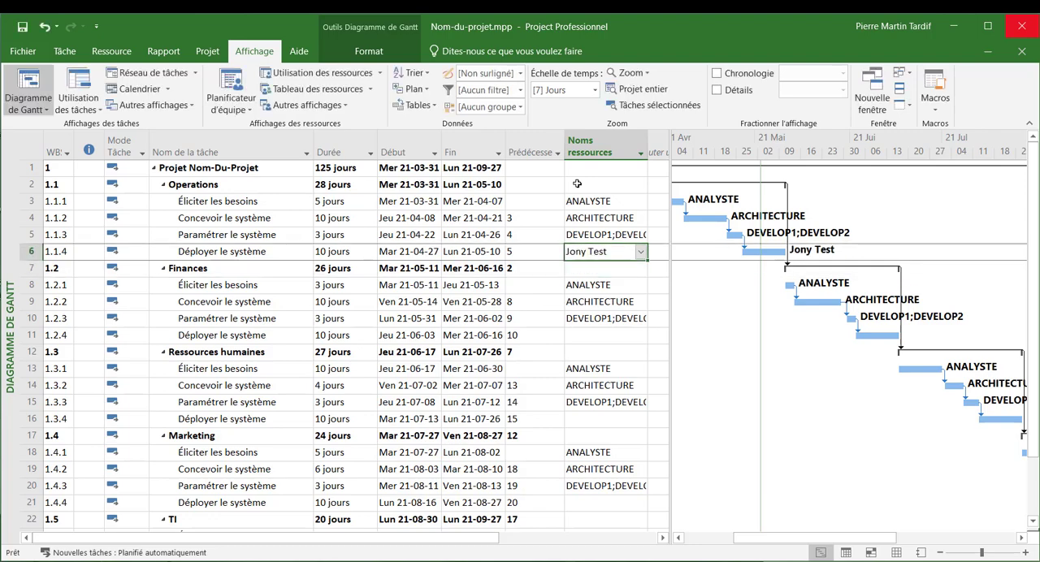
# - Copy the tester assignment to "Déployer le système" under "Finances" and "Ressources humaines"
pyautogui.hotkey('ctrl', 'c')
pyautogui.press('Down')
pyautogui.press('Down')
pyautogui.press('Down')
pyautogui.press('Down')
pyautogui.press('Down')
pyautogui.hotkey('ctrl', 'v')
pyautogui.press('Down')
pyautogui.press('Down')
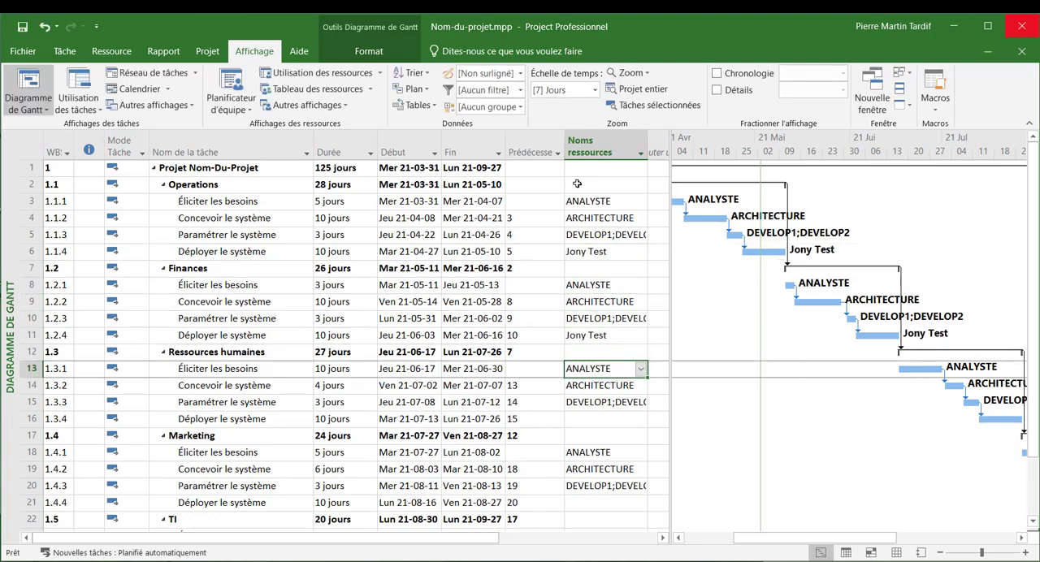
pyautogui.press('Down')
pyautogui.press('Down')
pyautogui.press('Down')
pyautogui.hotkey('ctrl', 'v')
# - Paste the tester assignment onto "Déployer le système" under "Marketing"
pyautogui.press('Down')
pyautogui.press('Down')
pyautogui.press('Down')
pyautogui.press('Down')
pyautogui.press('Down')
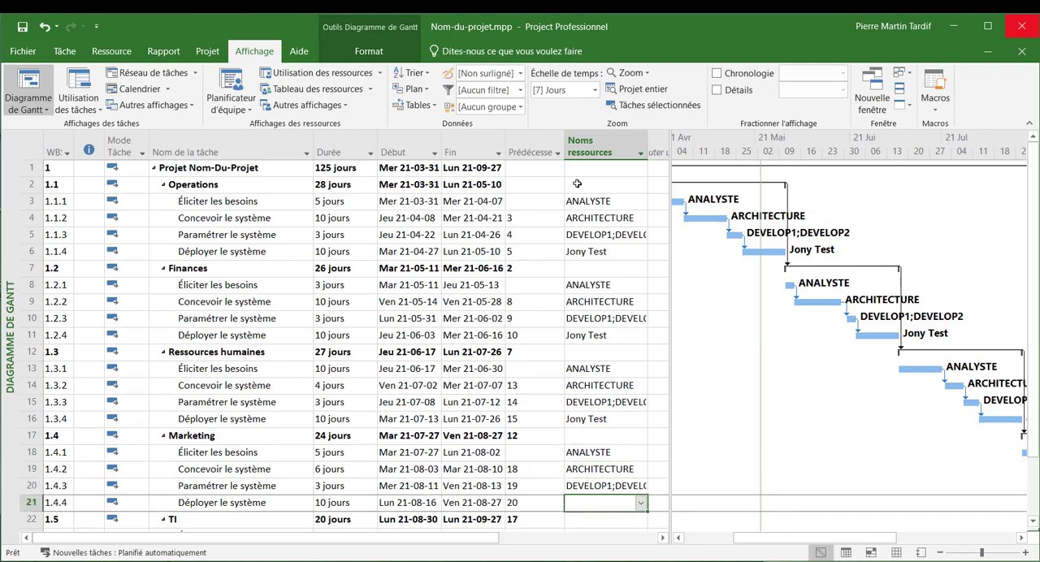
pyautogui.hotkey('ctrl', 'v')
# - Copy the resource assignments of the four "Marketing" tasks onto the four tasks under "TI"
pyautogui.press('Down')
pyautogui.press('Down')
pyautogui.press('Down')
pyautogui.press('Down')
pyautogui.press('Down')
pyautogui.press('Down')
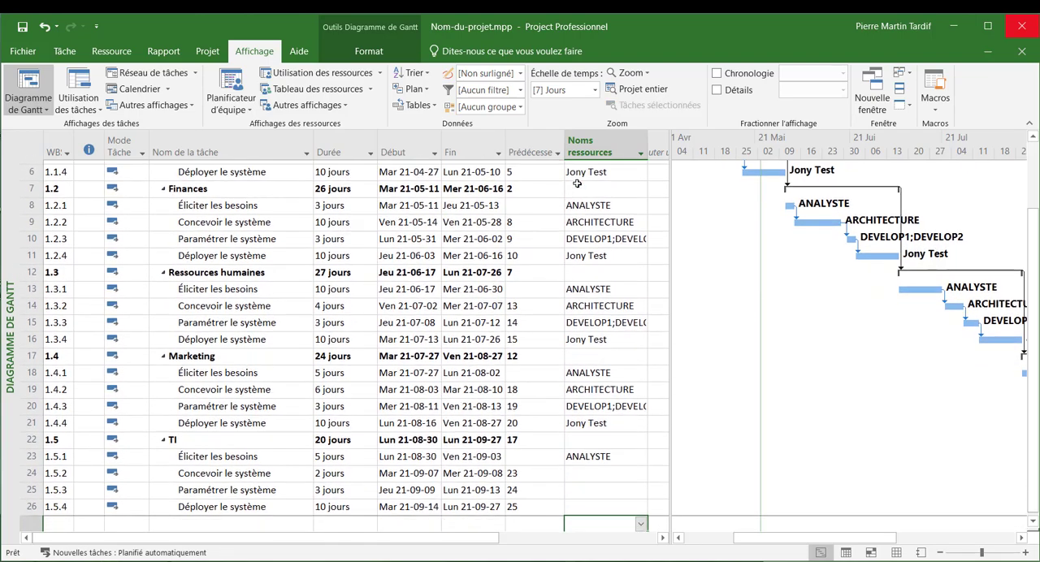
pyautogui.scroll(-1, 580, 260)
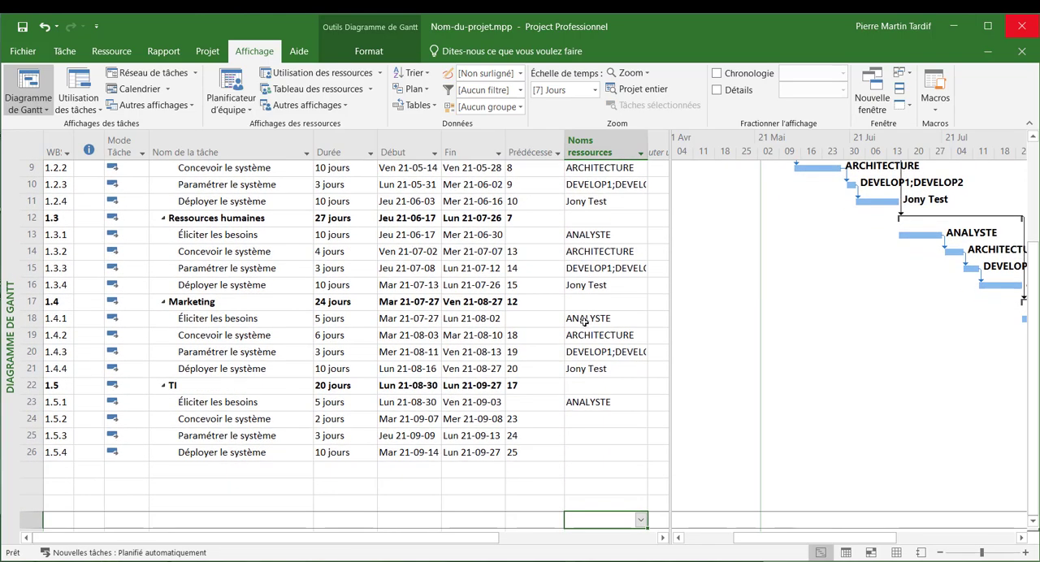
pyautogui.click(584, 320)
pyautogui.keyDown('shift'); pyautogui.click(607, 370); pyautogui.keyUp('shift')
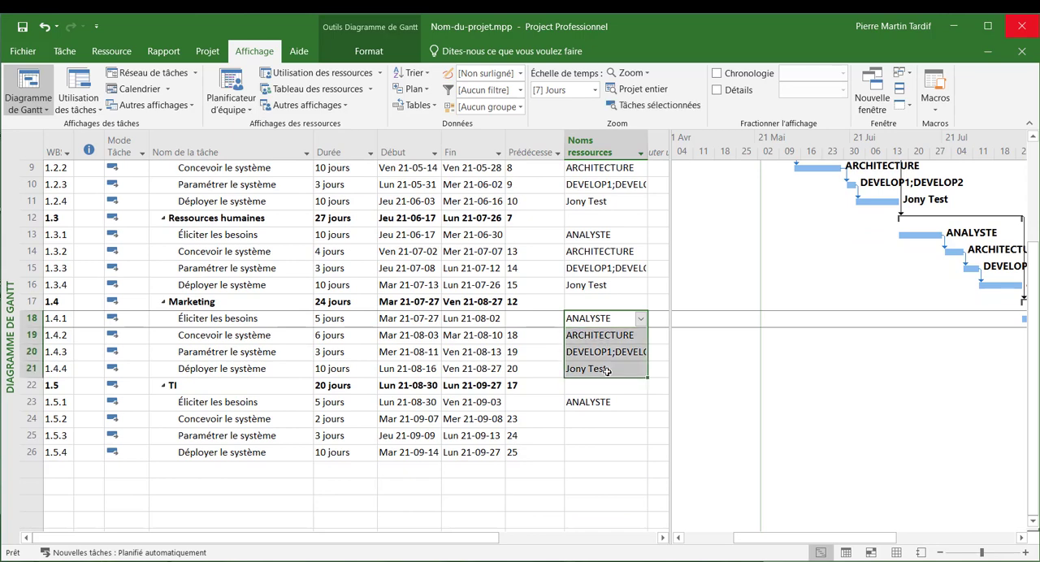
pyautogui.hotkey('ctrl', 'c')
pyautogui.press('Down')
pyautogui.press('Down')
pyautogui.press('Down')
pyautogui.press('Down')
pyautogui.press('Down')
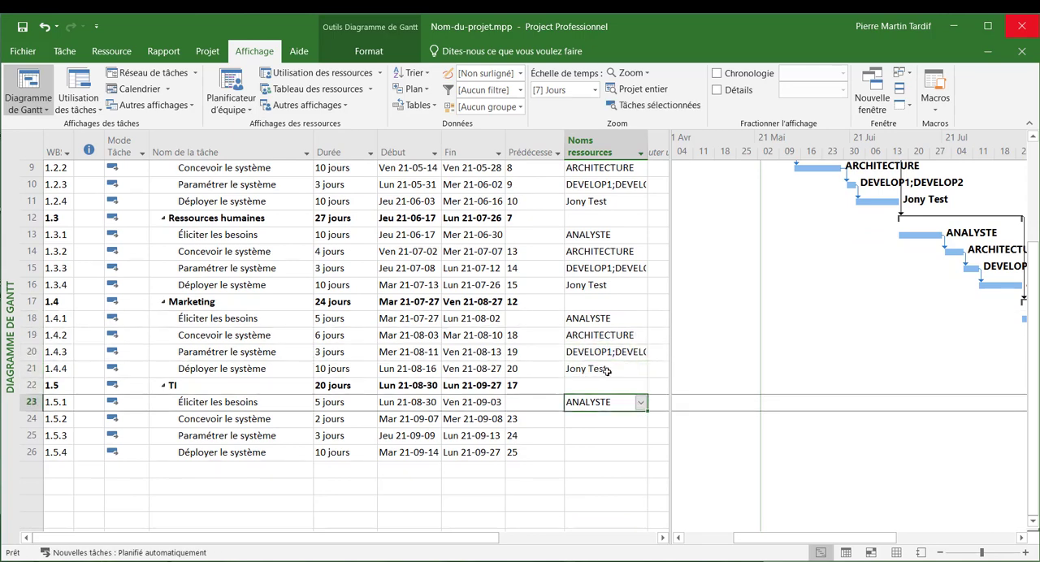
pyautogui.hotkey('ctrl', 'v')
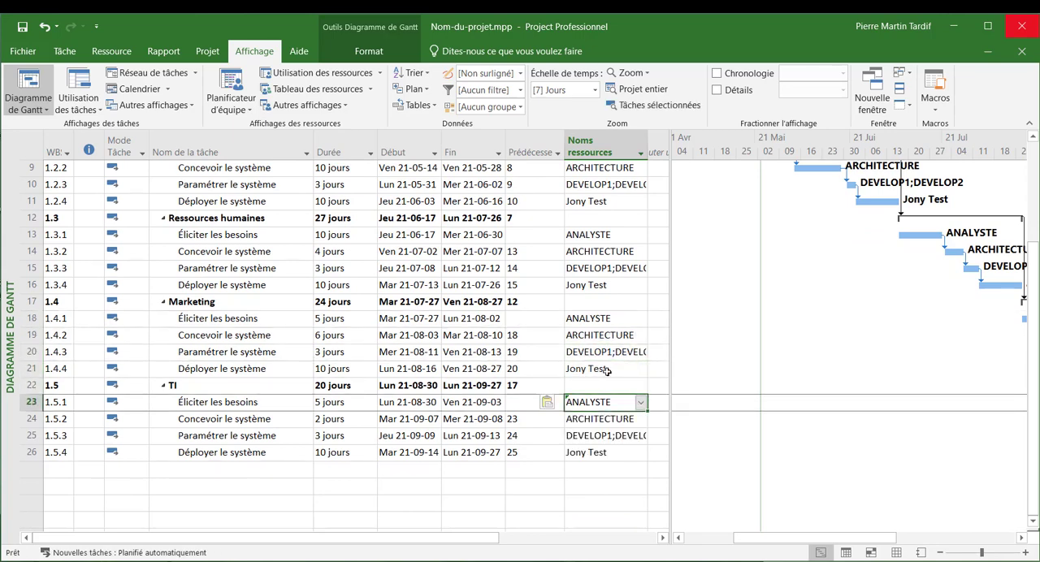
# - Return to the start of the task list and save the project file
pyautogui.press('Up')
pyautogui.press('Up')
pyautogui.press('Up')
pyautogui.press('Up')
pyautogui.press('Up')
pyautogui.press('Up')
pyautogui.press('Up')
pyautogui.press('Up')
pyautogui.press('Up')
pyautogui.press('Up')
pyautogui.press('Up')
pyautogui.press('Up')
pyautogui.press('Up')
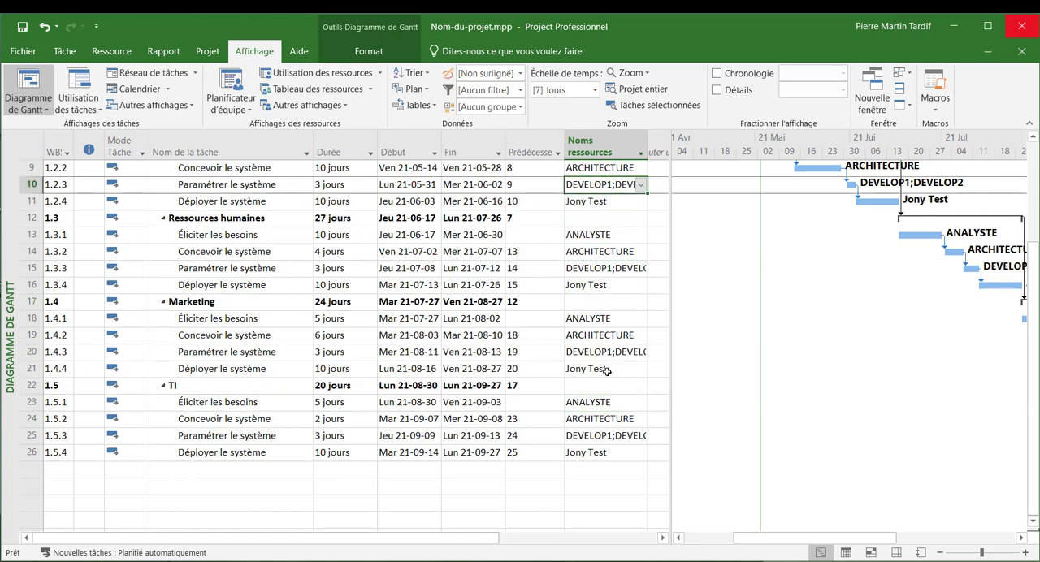
pyautogui.scroll(3, 608, 370)
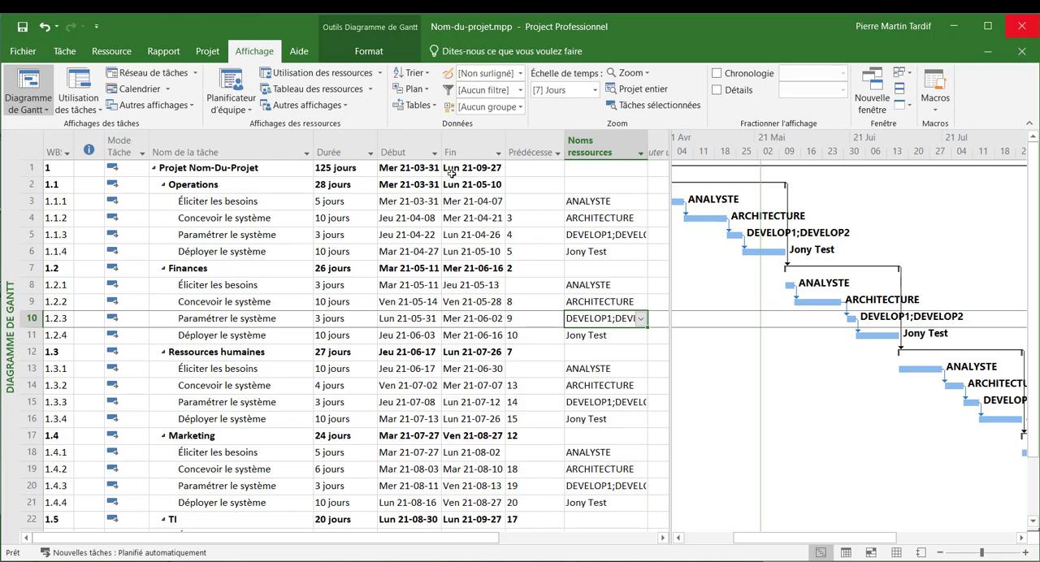
pyautogui.click(24, 31)
# - Remove the predecessor of "Finances" and show the indicator note for "Éliciter les besoins" under "Operations"
pyautogui.click(547, 270)
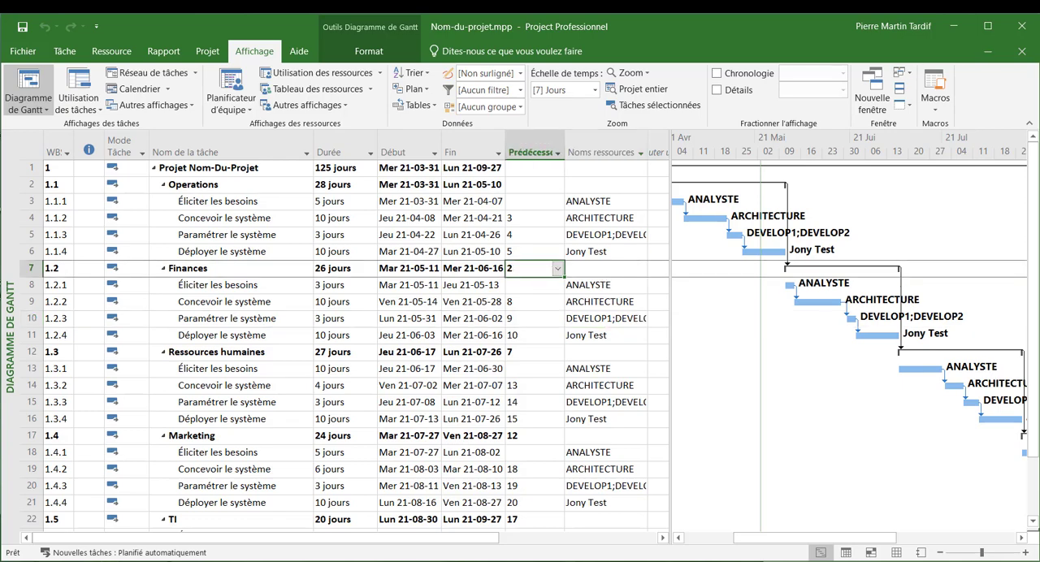
pyautogui.press('Delete')
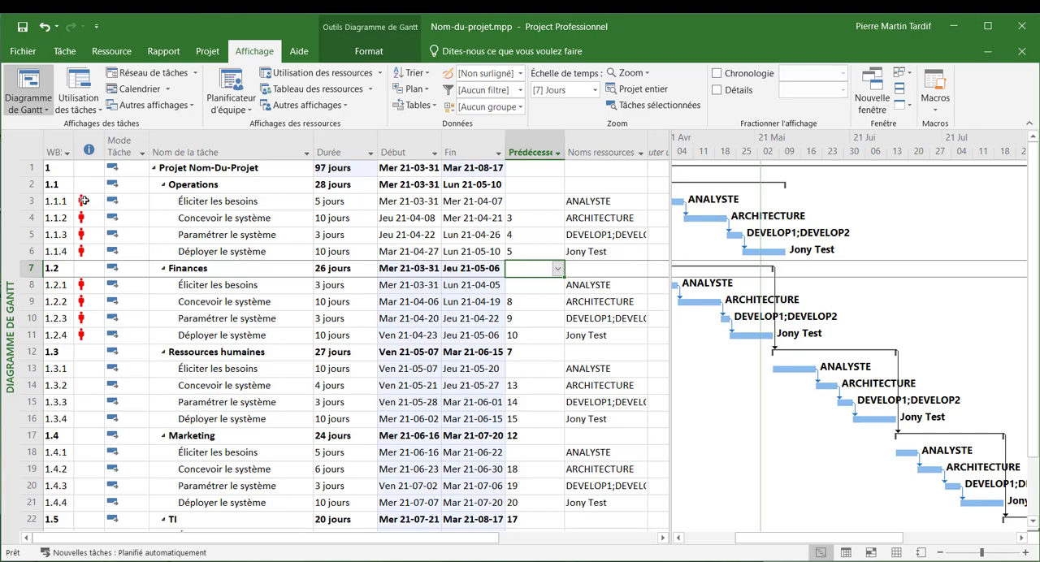
pyautogui.moveTo(84, 201)
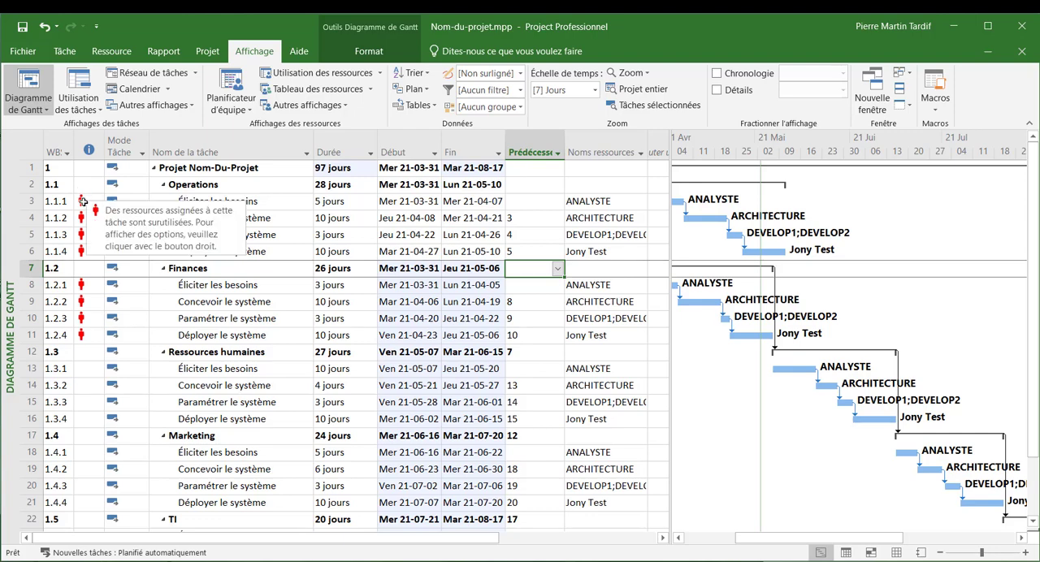
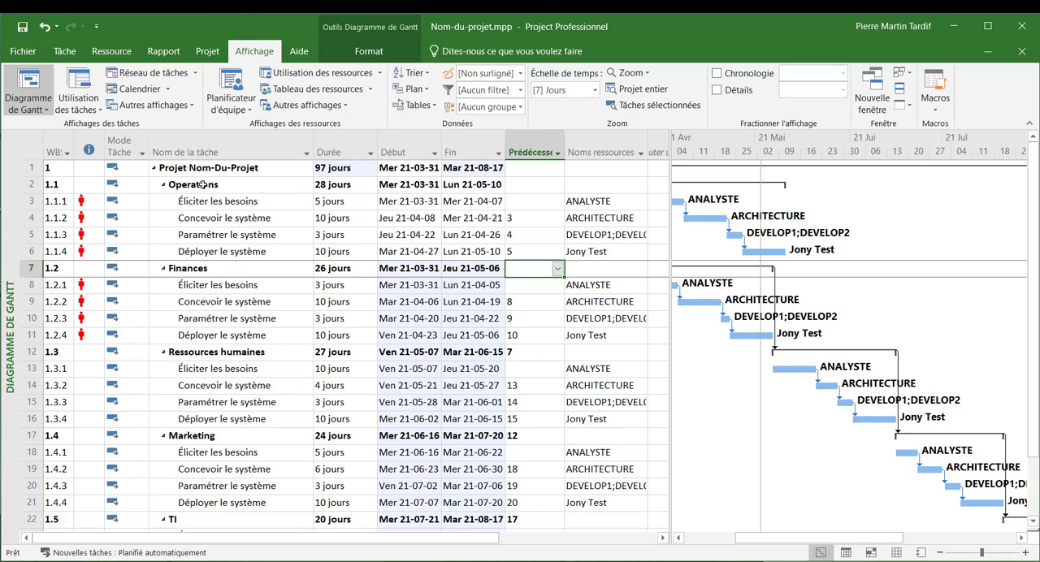
# - Set ANALYSTE's assignment units to 50% on "Éliciter les besoins" under "Operations"
pyautogui.doubleClick(593, 200)
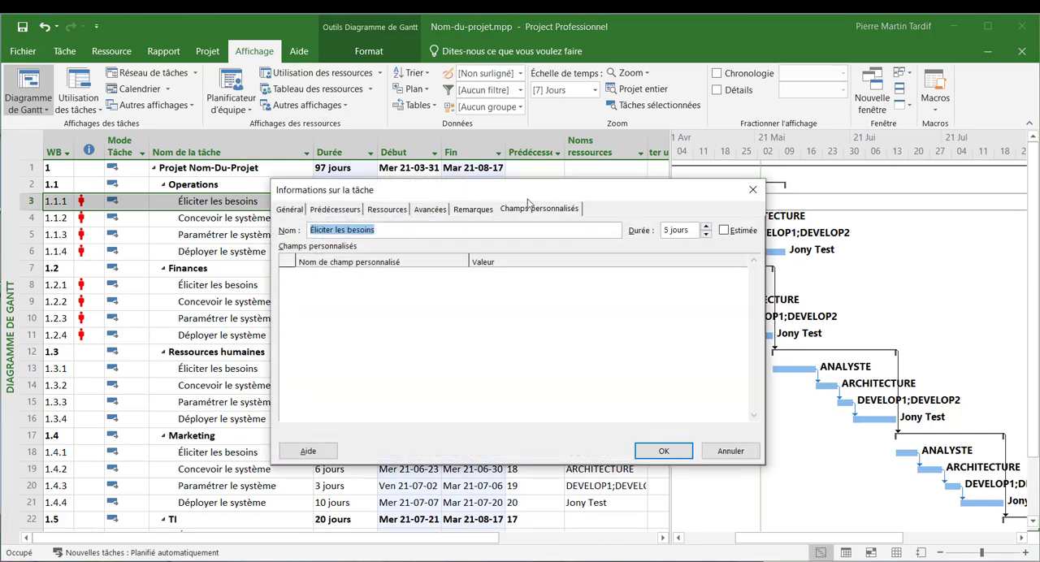
pyautogui.click(397, 210)
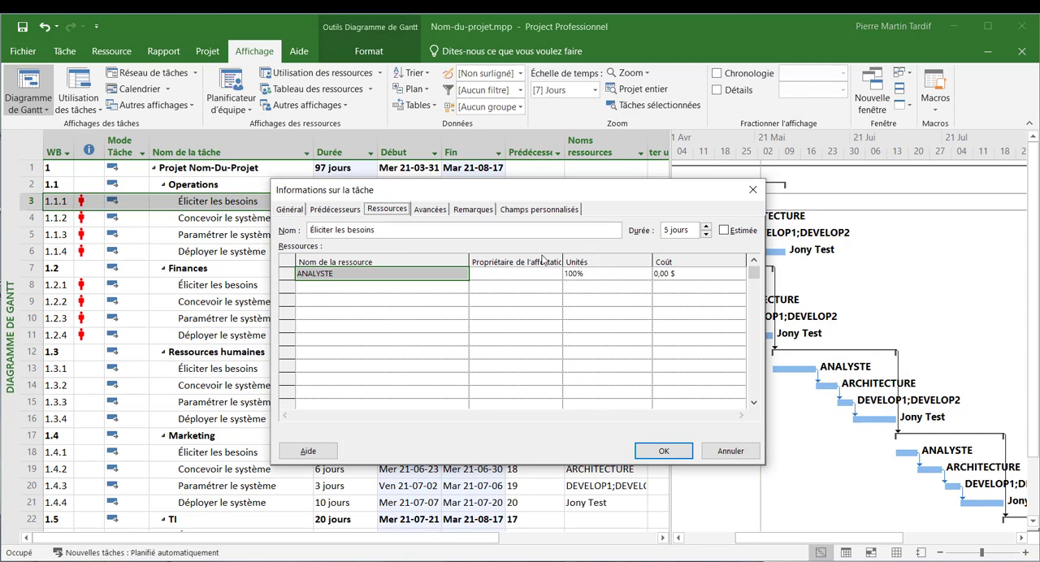
pyautogui.click(586, 273)
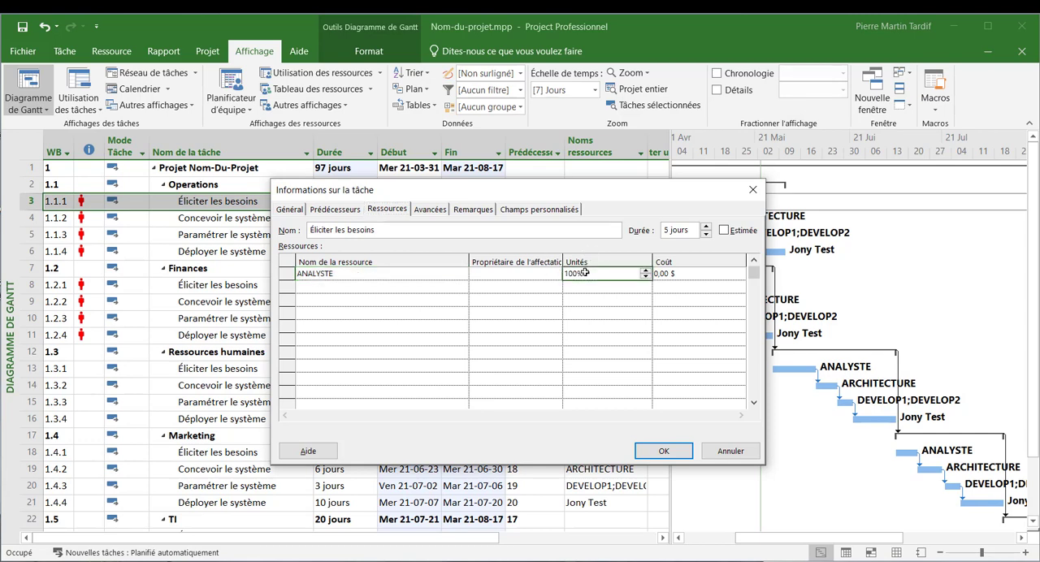
pyautogui.write('50')
pyautogui.press('Escape')
pyautogui.click(677, 446)
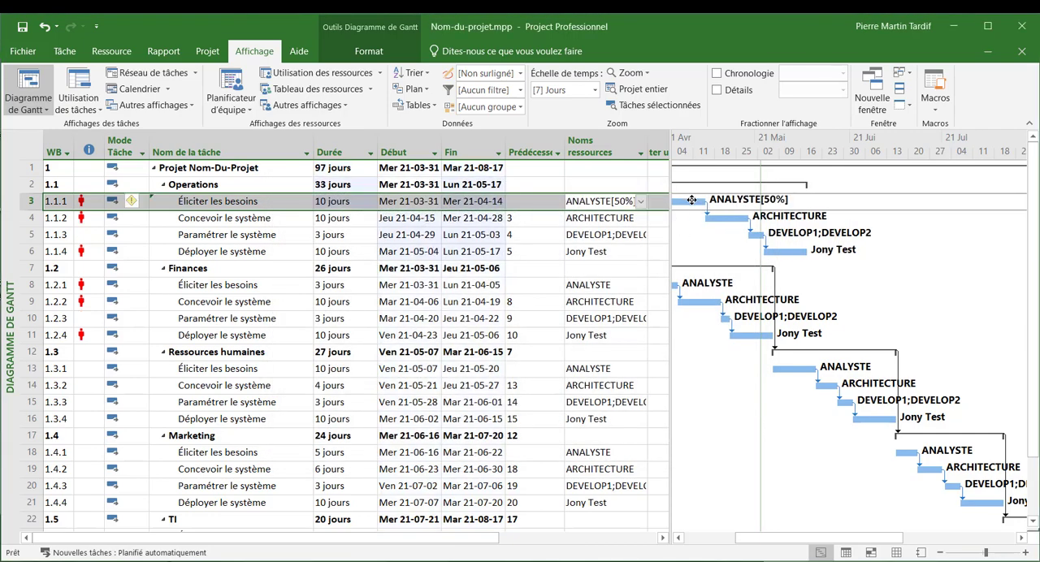
pyautogui.moveTo(689, 201)
pyautogui.press('Down')
pyautogui.press('Down')
pyautogui.press('Down')
pyautogui.press('Down')
pyautogui.press('Down')
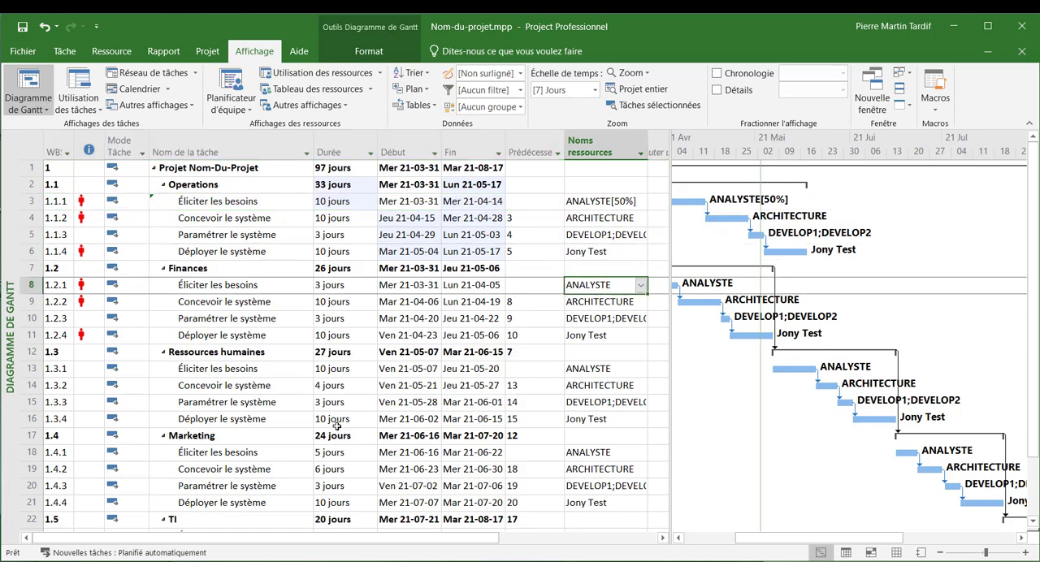
pyautogui.hotkey('ctrl', 'v')
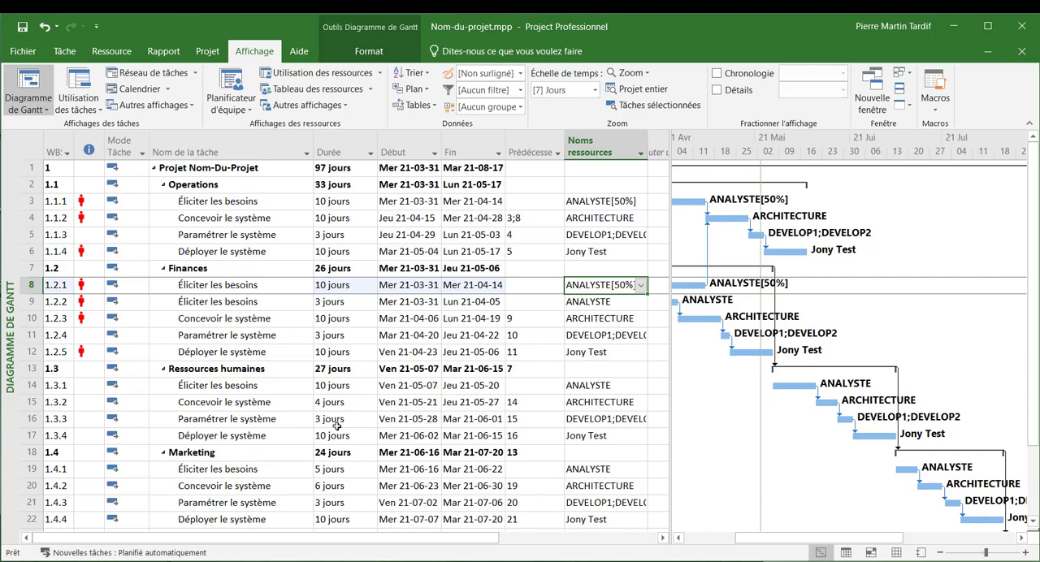
pyautogui.hotkey('ctrl', 'z')
# - Copy the ANALYSTE[50%] assignment from "Éliciter les besoins" under "Operations" onto the same task under "Finances"
pyautogui.press('Down')
pyautogui.press('Up')
pyautogui.press('Up')
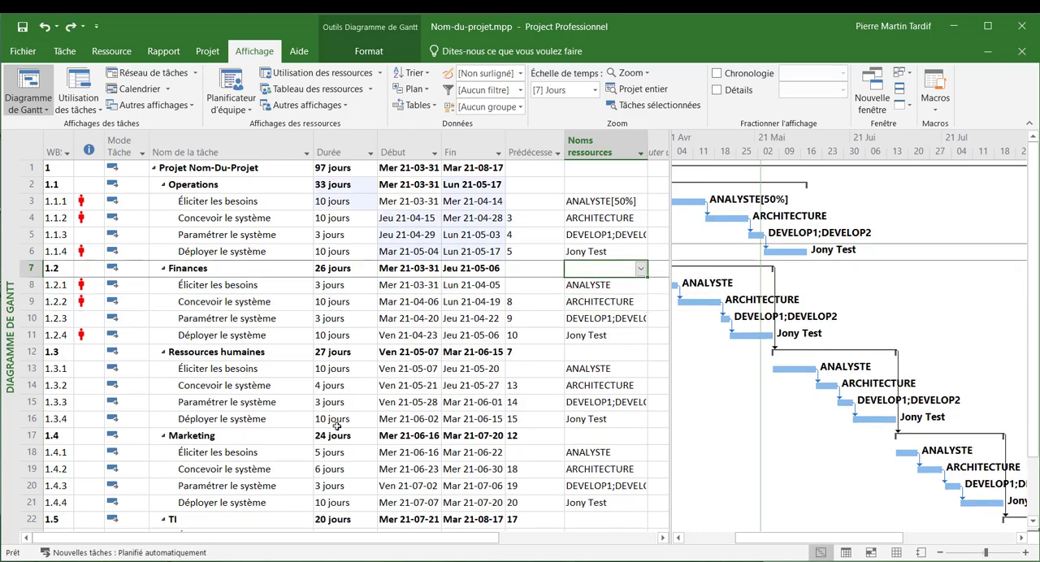
pyautogui.press('Up')
pyautogui.press('Up')
pyautogui.press('Up')
pyautogui.press('Up')
pyautogui.hotkey('ctrl', 'c')
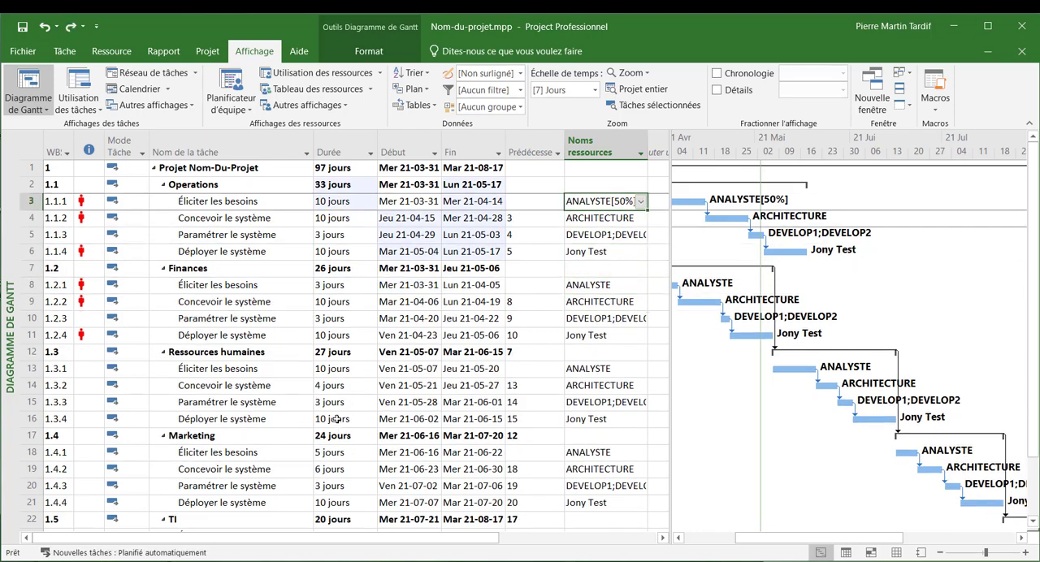
pyautogui.press('Down')
pyautogui.press('Down')
pyautogui.press('Down')
pyautogui.press('Down')
pyautogui.press('Down')
pyautogui.hotkey('ctrl', 'v')
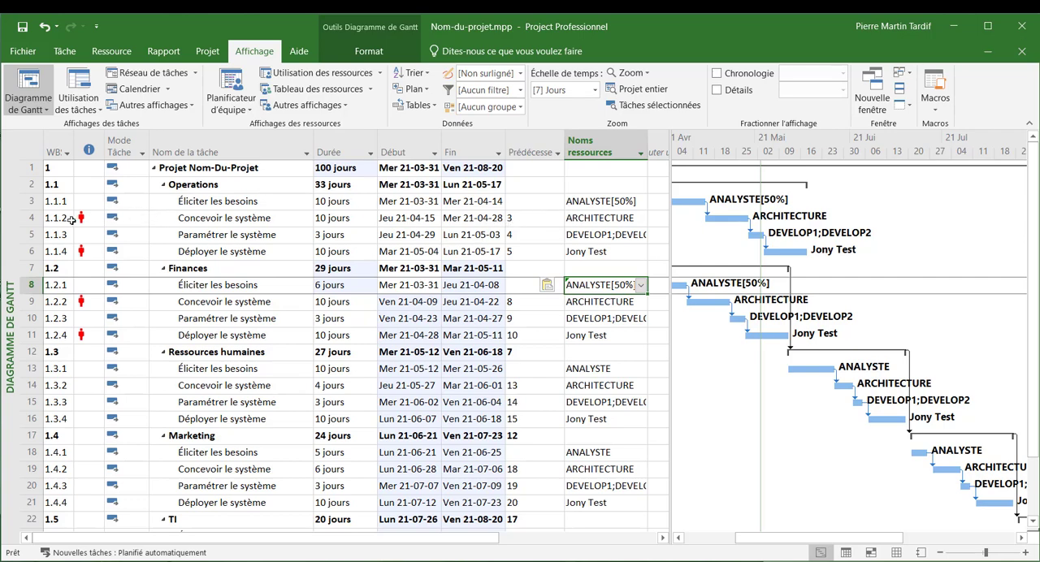
# - Set a predecessor lag of -6 days on "Concevoir le système" under "Finances" and inspect the start of its Gantt bar
pyautogui.click(538, 221)
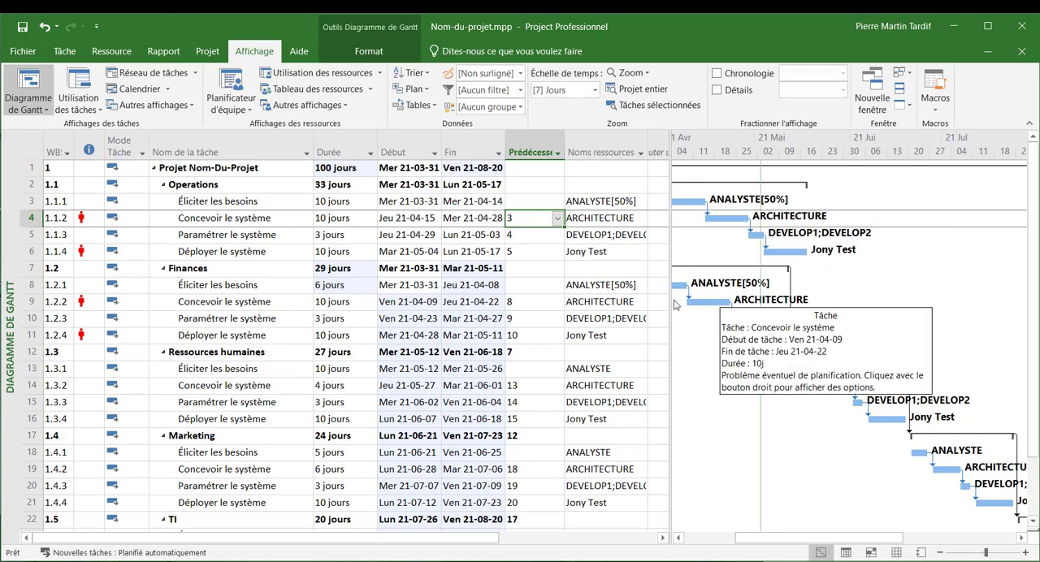
pyautogui.click(521, 304)
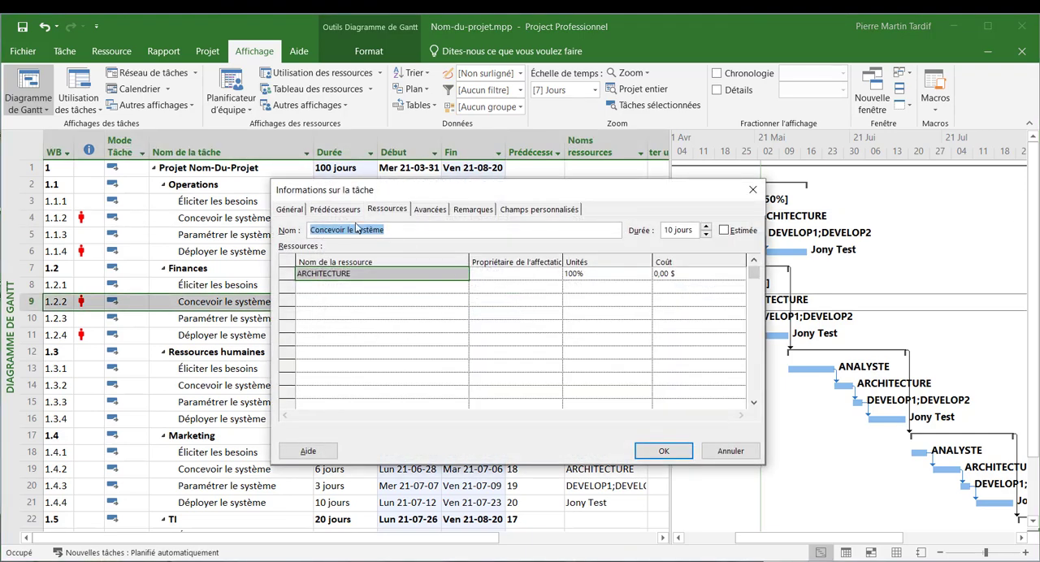
pyautogui.click(340, 210)
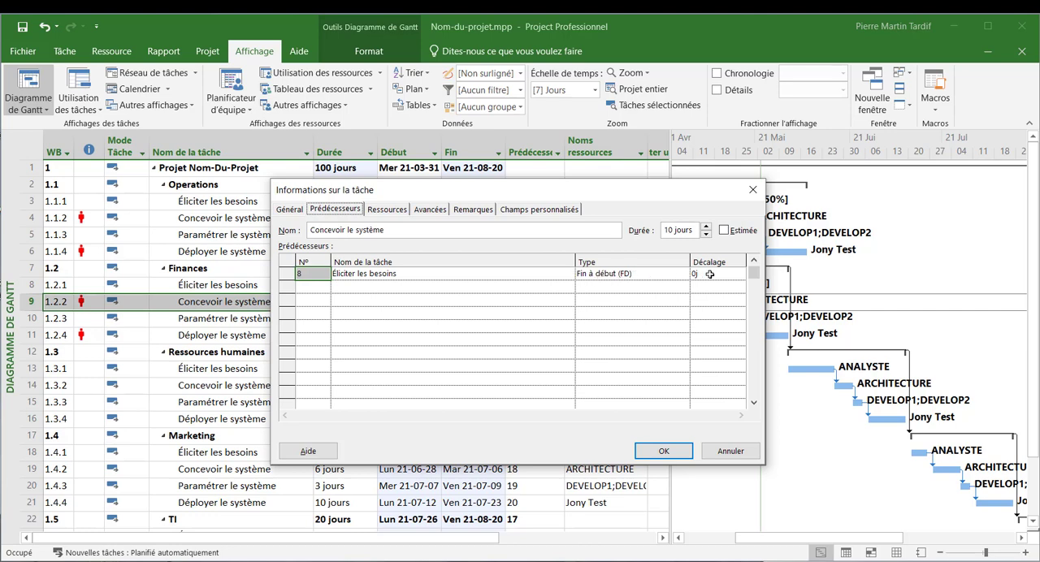
pyautogui.click(710, 274)
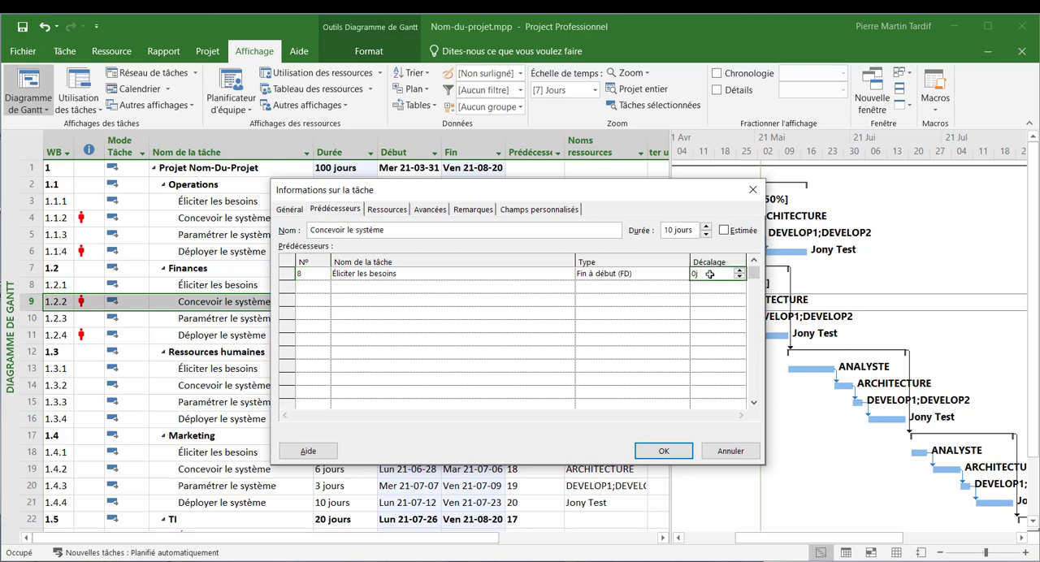
pyautogui.moveTo(605, 196); pyautogui.dragTo(861, 290)
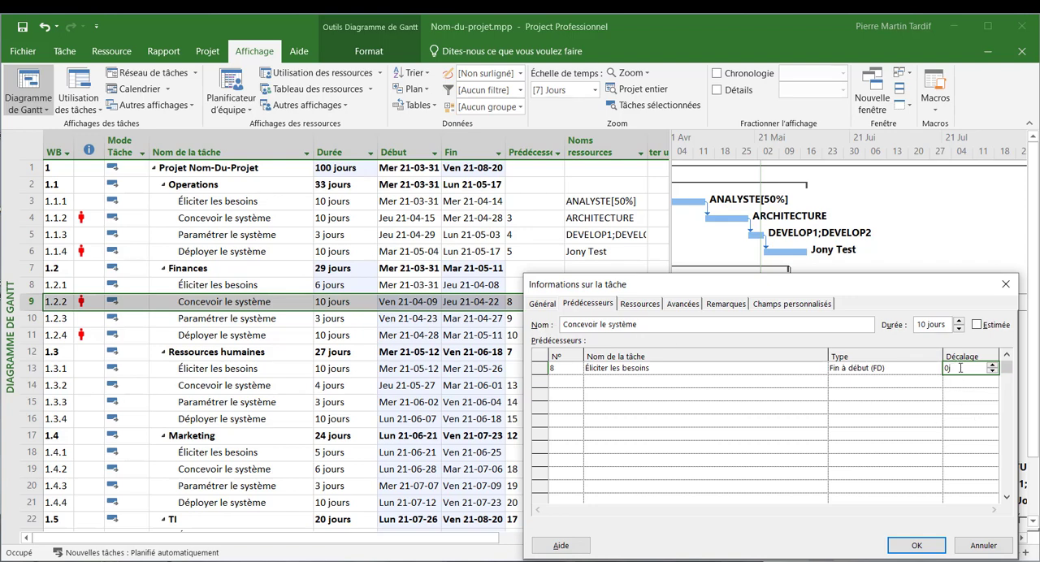
pyautogui.press('BackSpace')
pyautogui.write('-6')
pyautogui.click(902, 543)
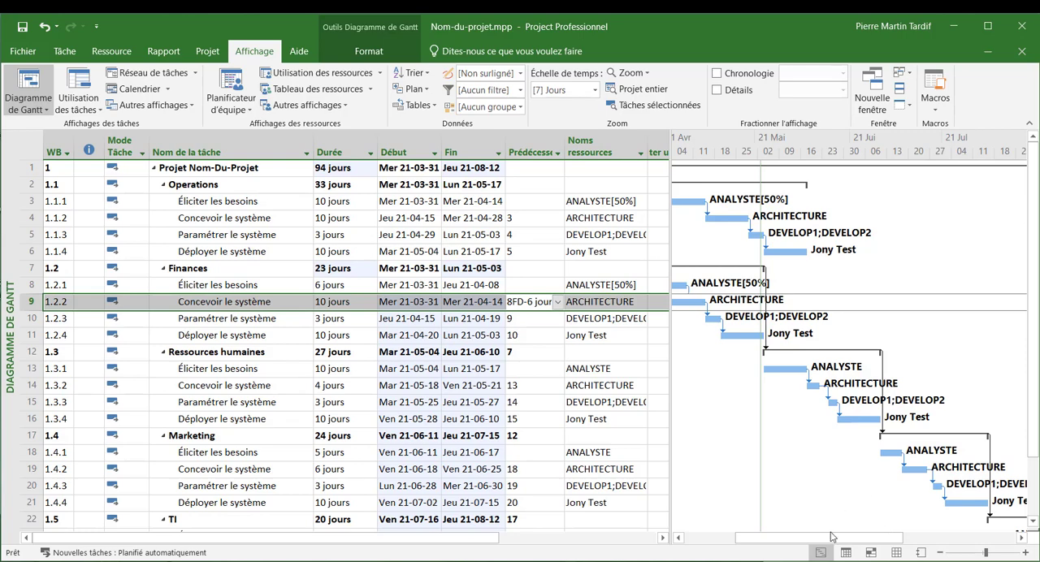
pyautogui.moveTo(836, 542); pyautogui.dragTo(802, 543)
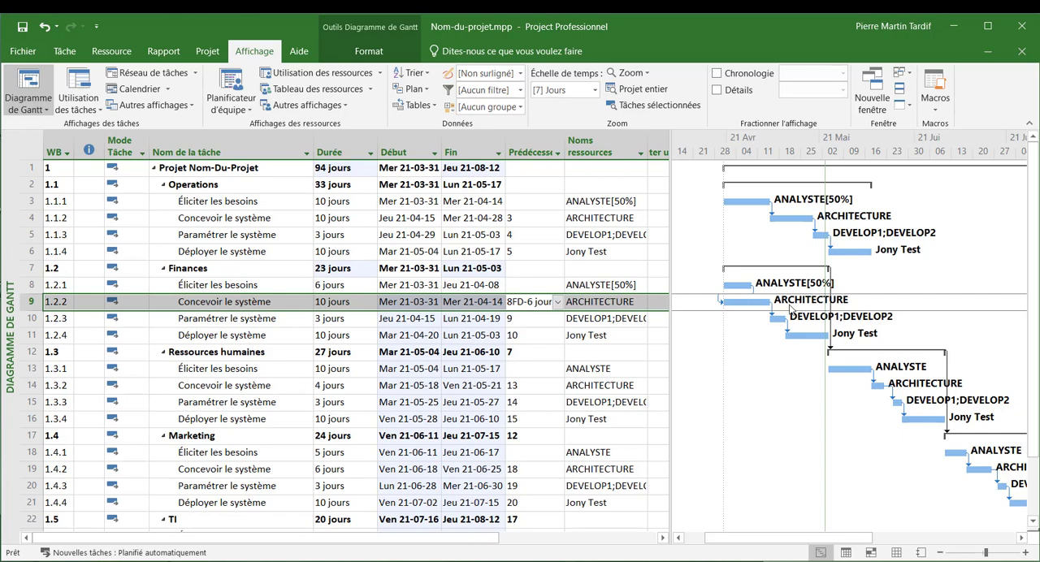
pyautogui.moveTo(770, 306)
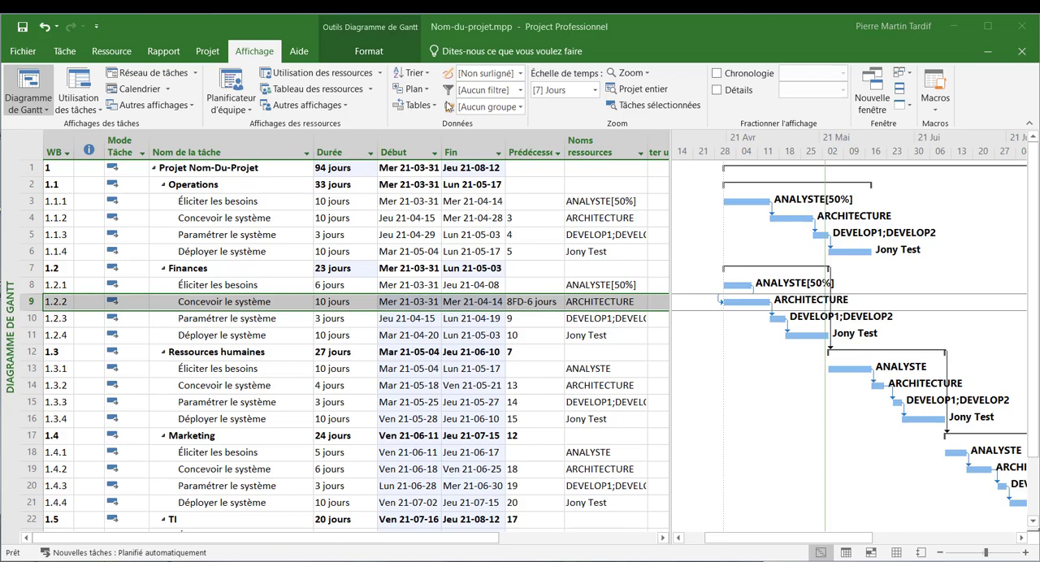
pyautogui.click(49, 111)
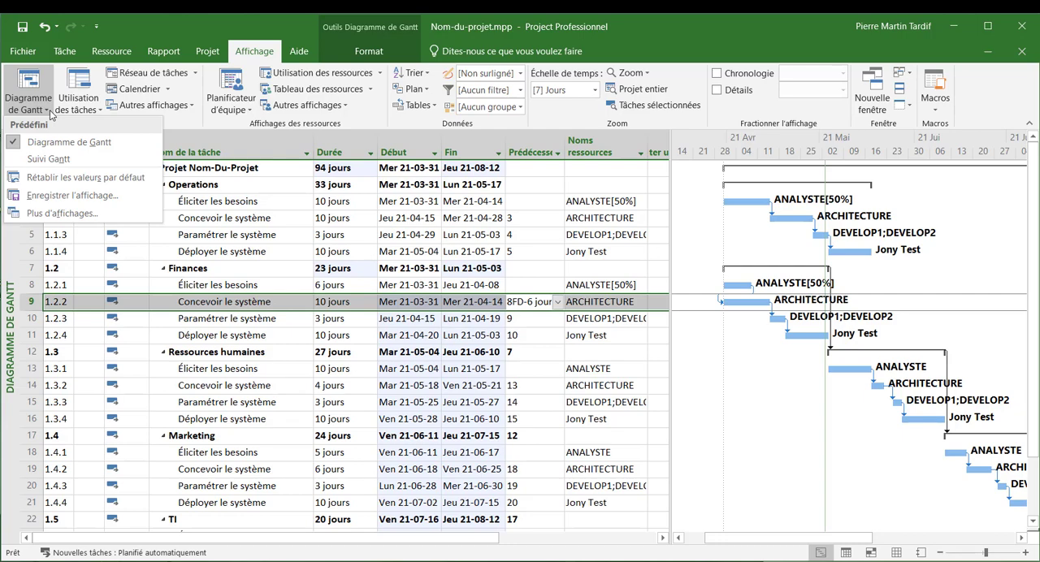
pyautogui.click(62, 213)
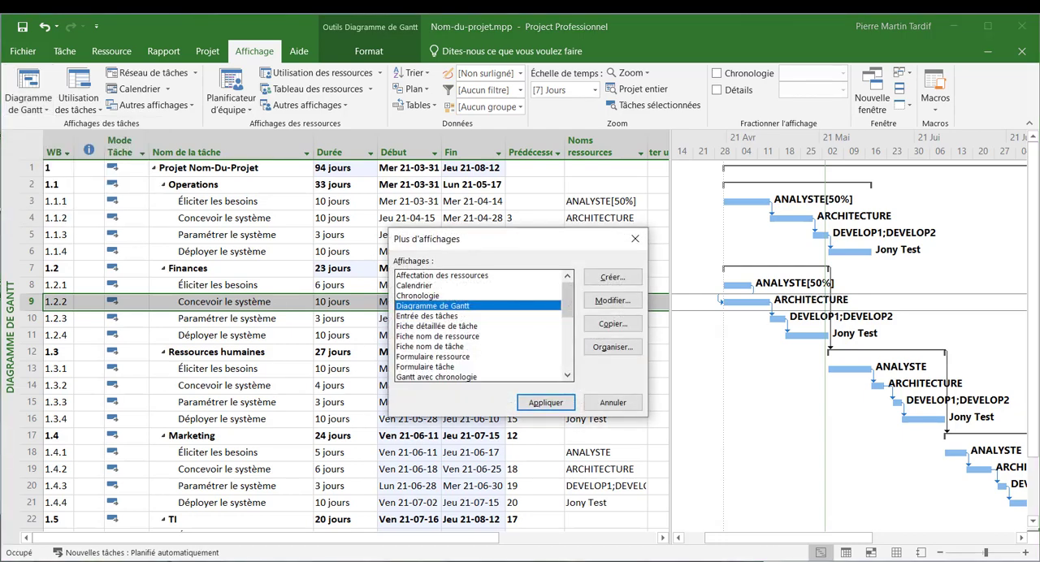
pyautogui.press('Return')
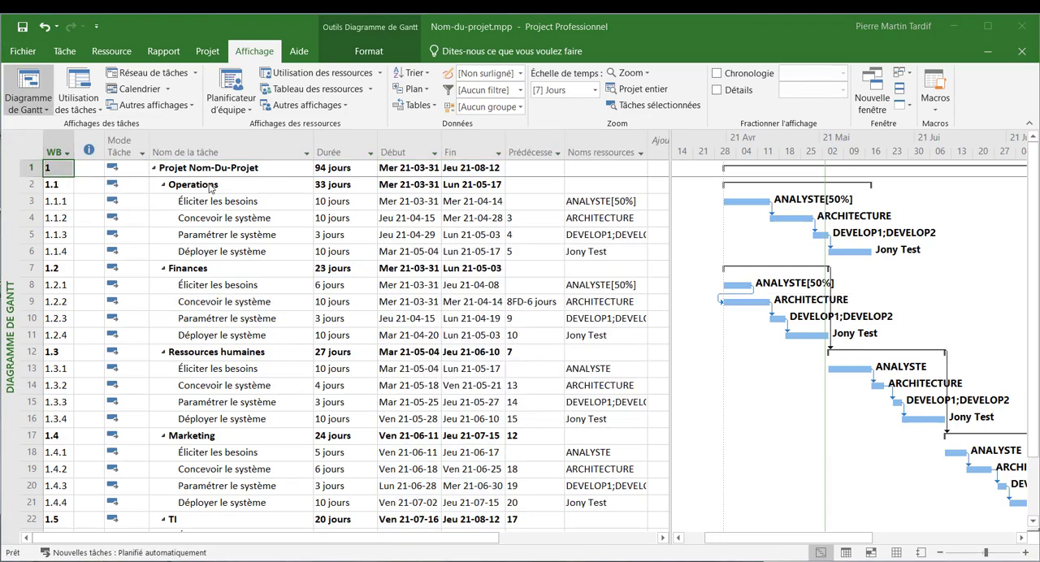
# - Switch to the "Tableau des ressources" view and hide the details pane
pyautogui.click(44, 114)
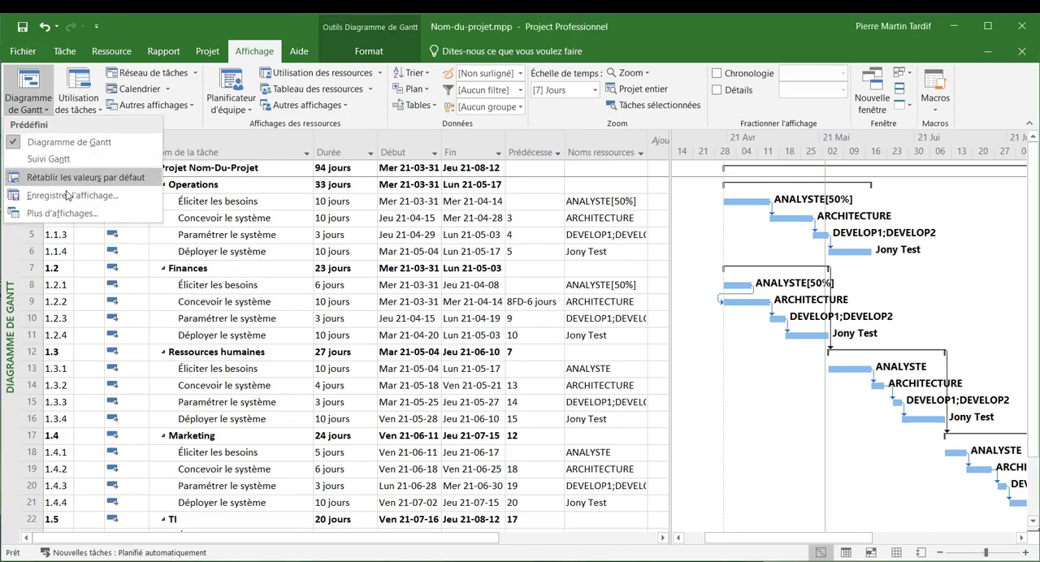
pyautogui.click(61, 213)
pyautogui.scroll(-5, 480, 325)
pyautogui.doubleClick(433, 366)
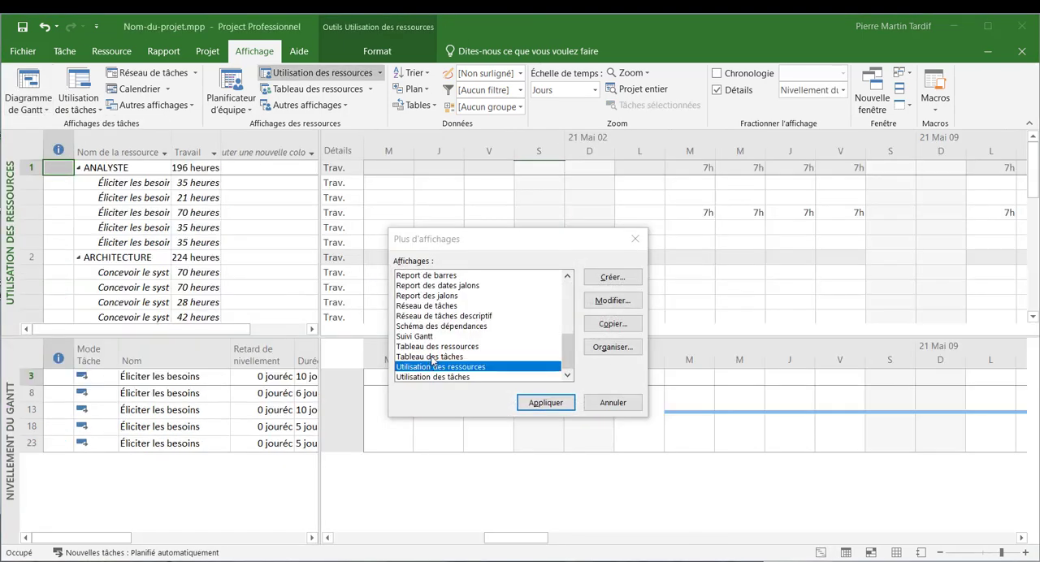
pyautogui.click(434, 347)
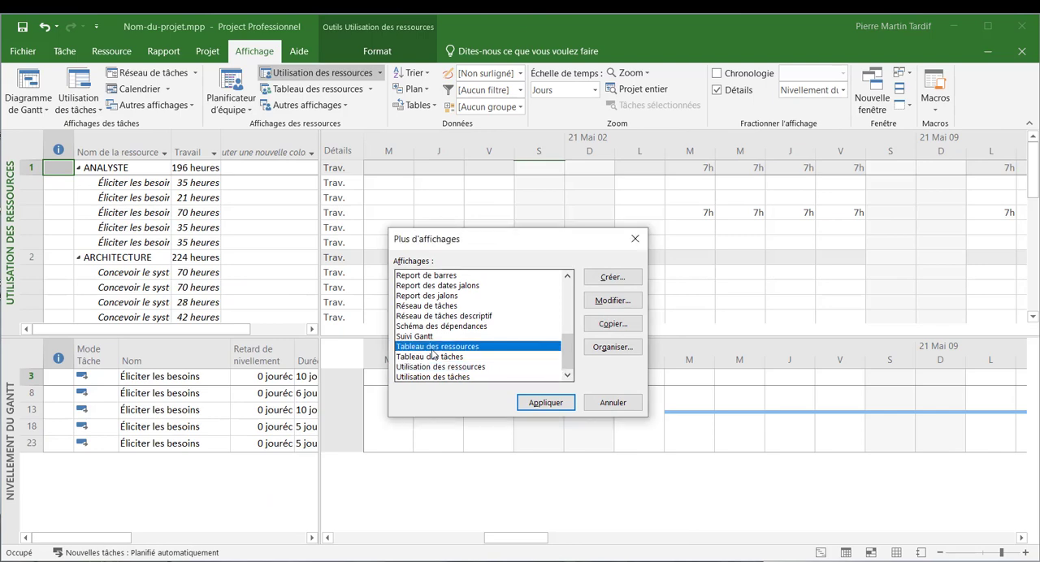
pyautogui.click(543, 404)
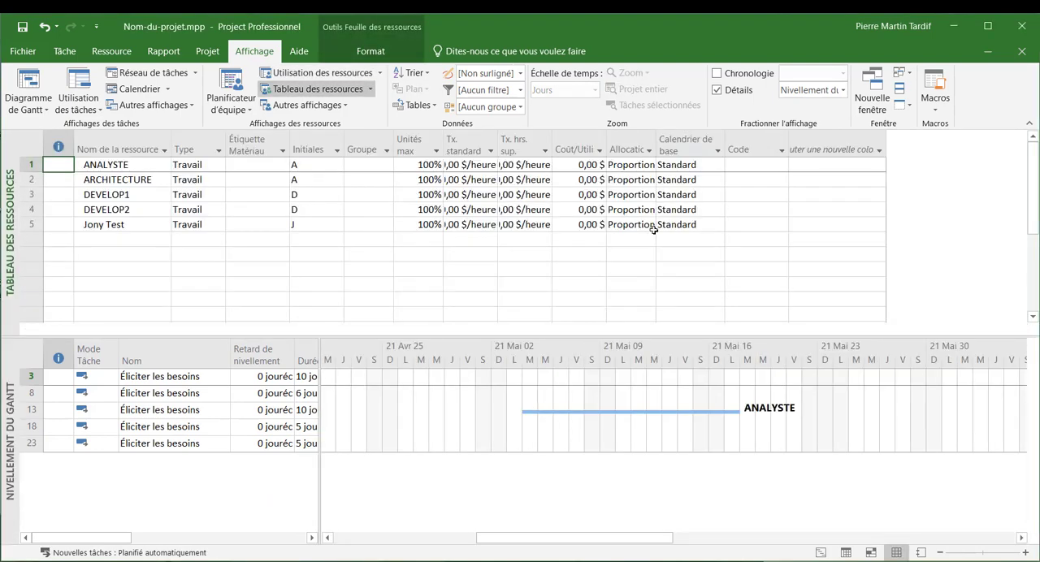
pyautogui.click(717, 90)
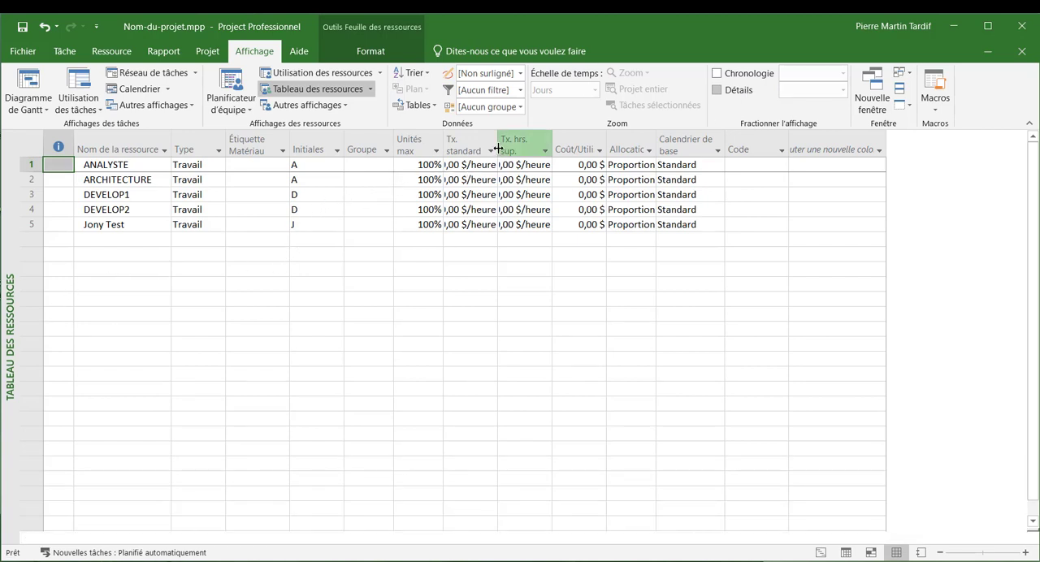
# - Widen the standard rate column and set the tester resource's standard rate to 80 $/heure
pyautogui.moveTo(498, 149); pyautogui.dragTo(526, 149)
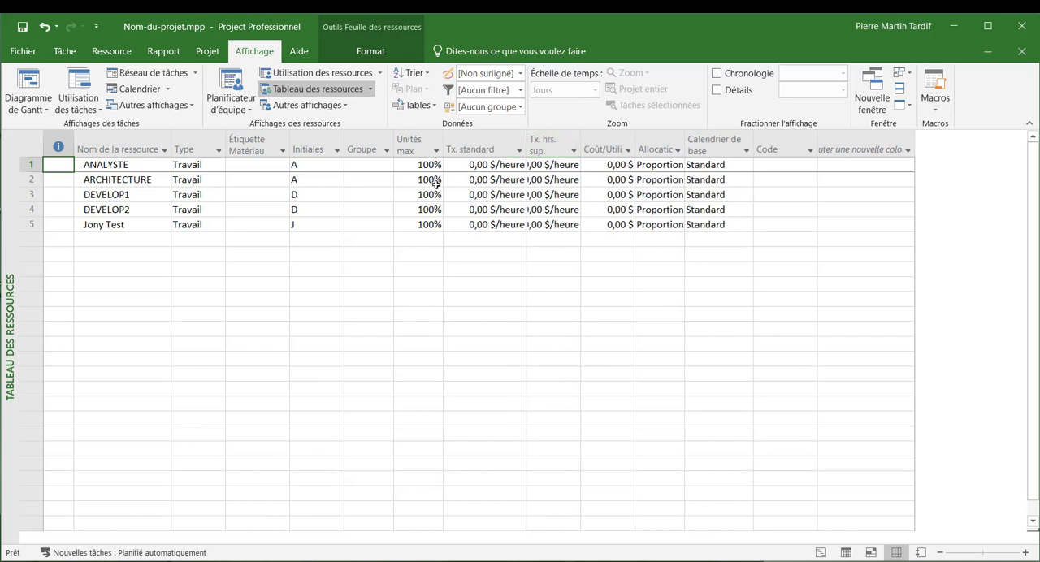
pyautogui.click(480, 226)
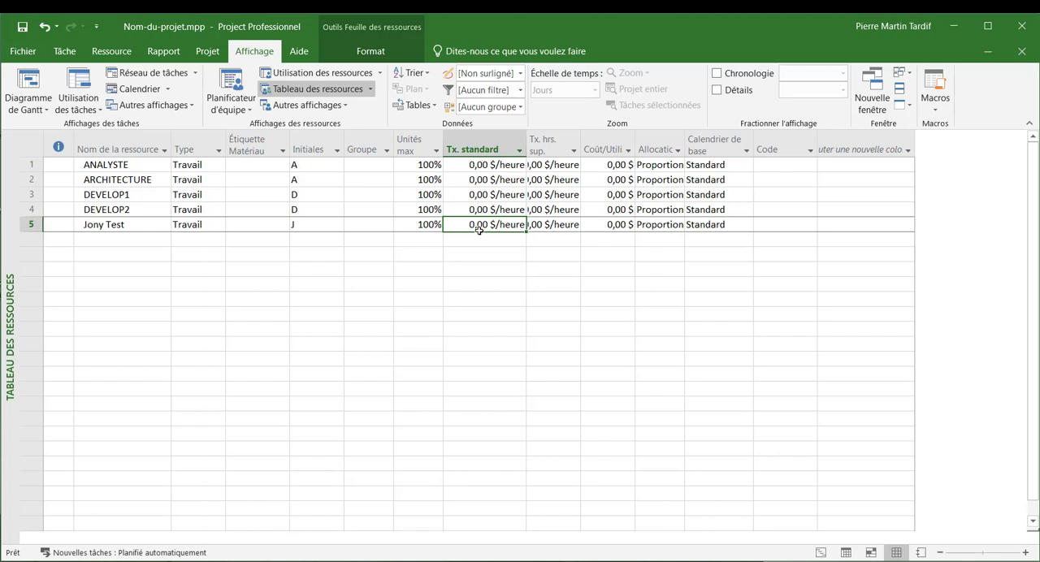
pyautogui.write('80')
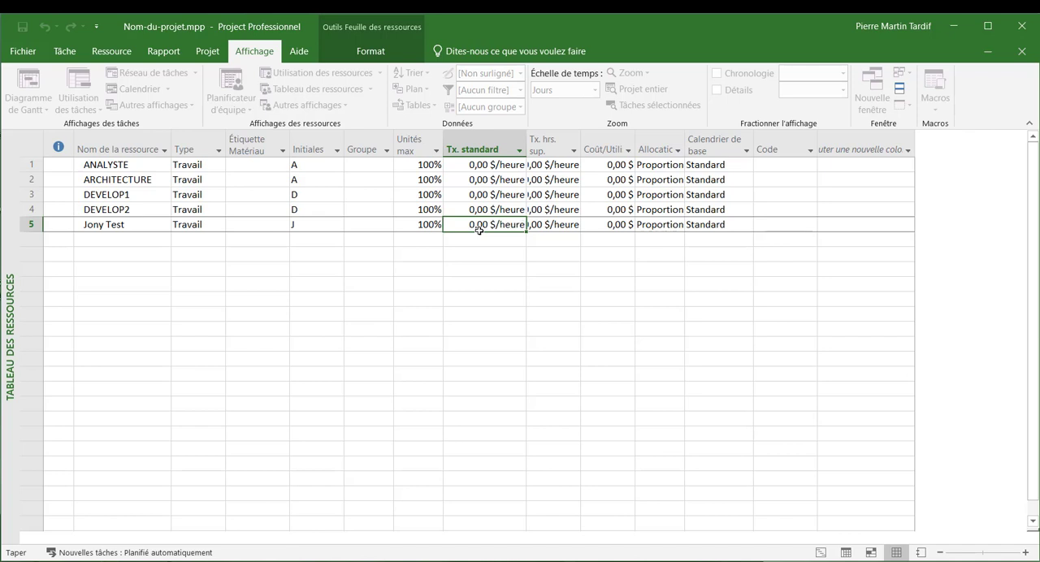
pyautogui.press('Return')
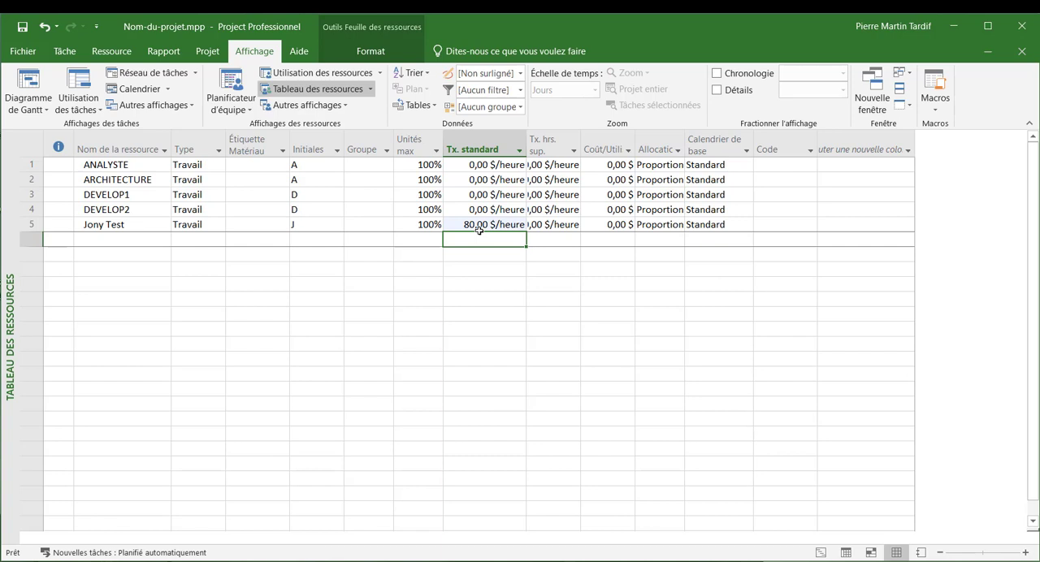
# - Rename the resources DEVELOP1 and DEVELOP2 with each developer's first name and last initial
pyautogui.click(133, 194)
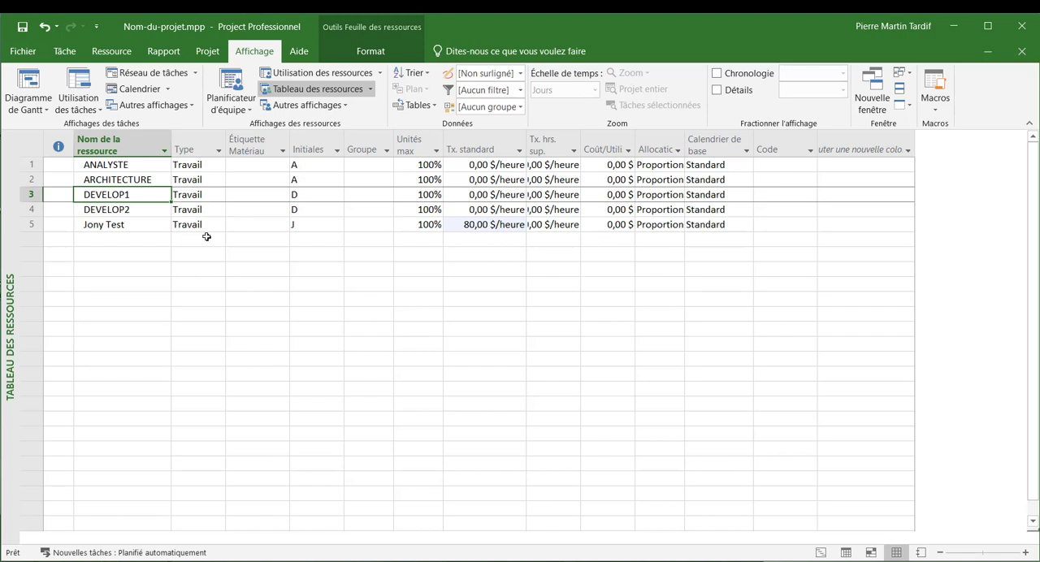
pyautogui.write('Josée M')
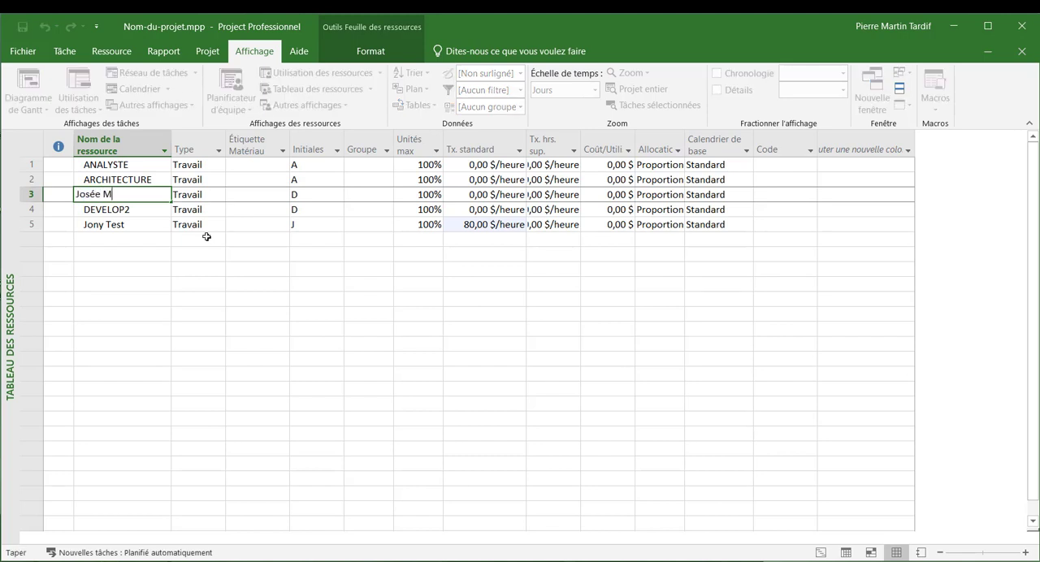
pyautogui.press('Return')
pyautogui.write('P')
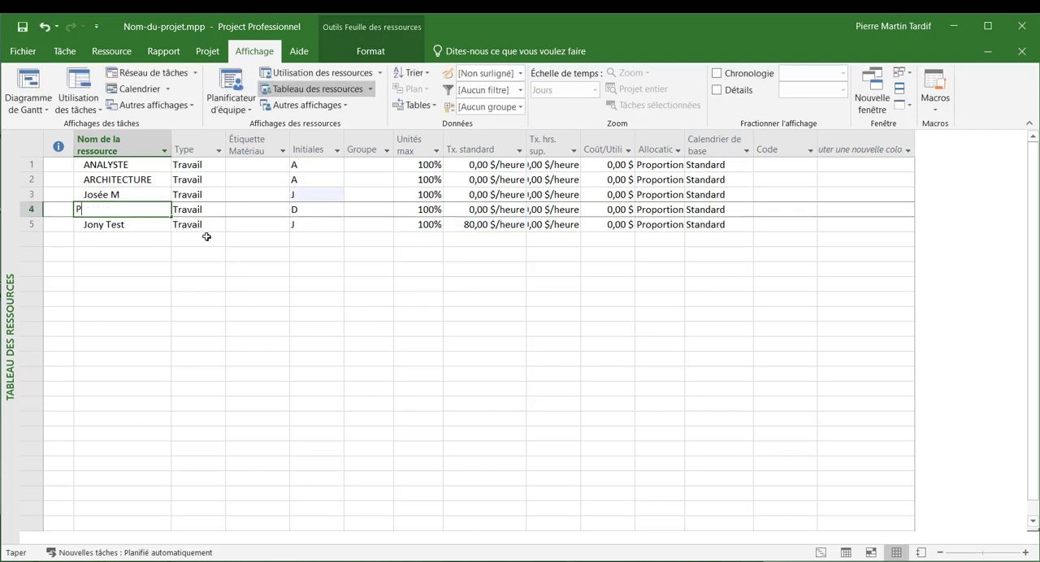
pyautogui.write('atrick F')
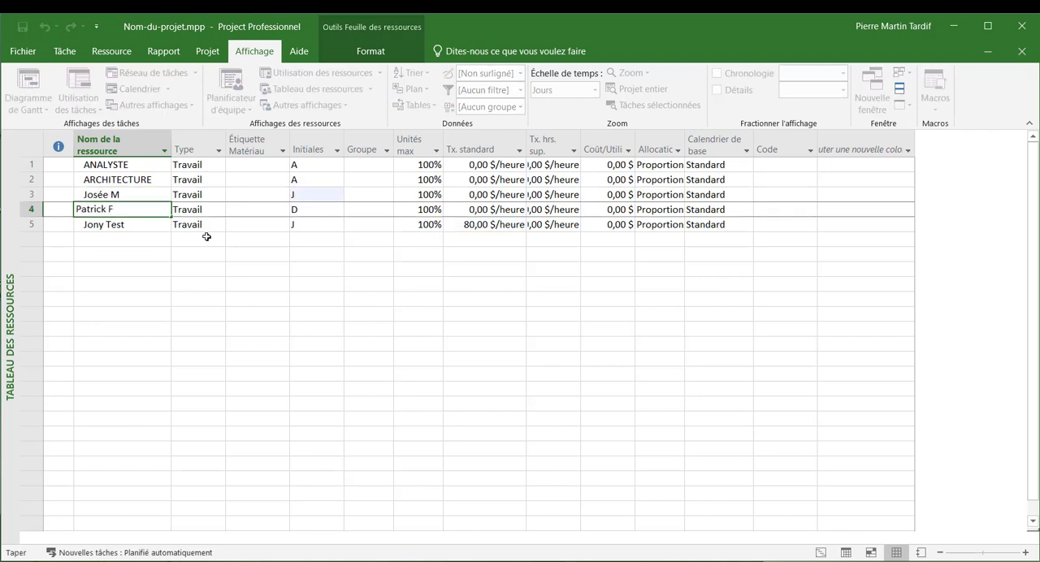
pyautogui.press('Return')
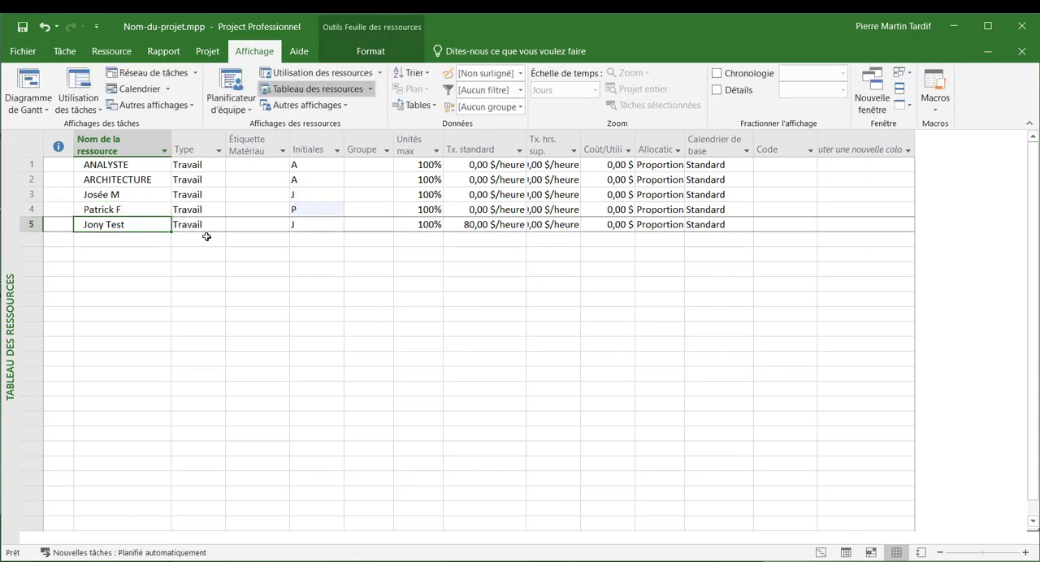
# - Set the standard rate of both developer resources to 120 $/heure
pyautogui.press('Up')
pyautogui.press('Up')
pyautogui.press('Right')
pyautogui.press('Right')
pyautogui.press('Right')
pyautogui.press('Right')
pyautogui.press('Right')
pyautogui.press('Right')
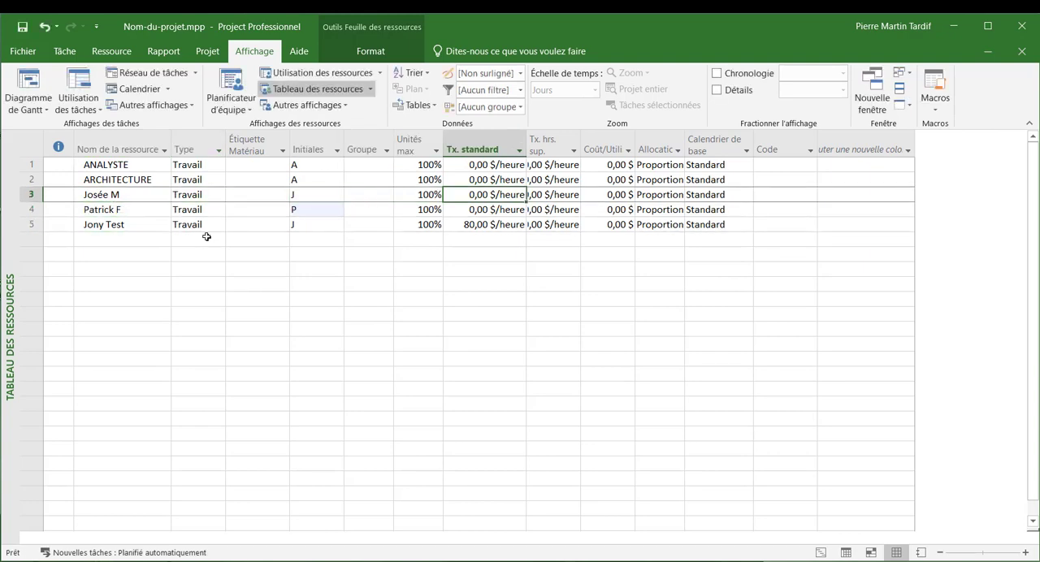
pyautogui.write('110')
pyautogui.press('Return')
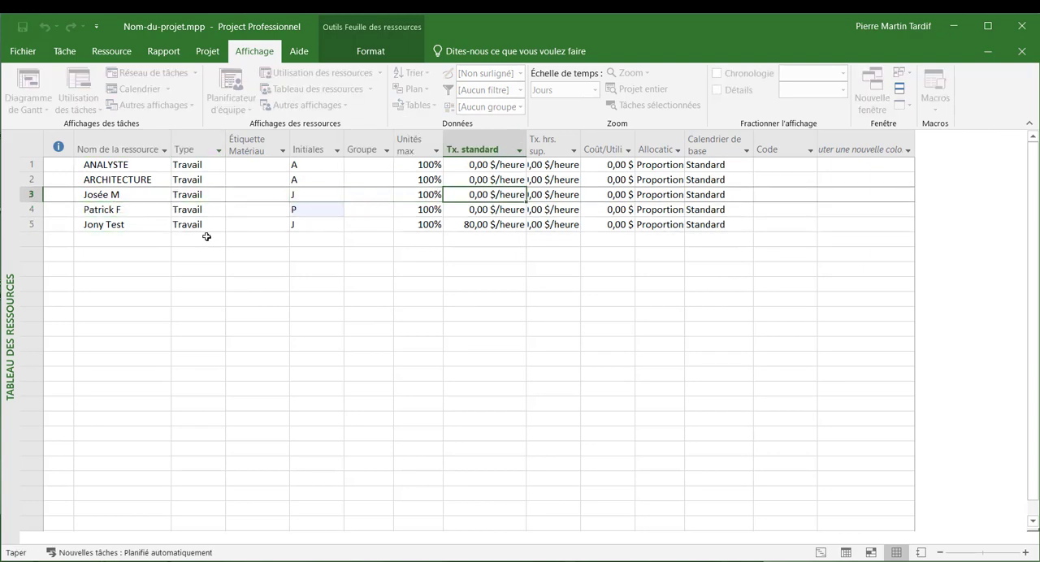
pyautogui.write('120')
pyautogui.press('Return')
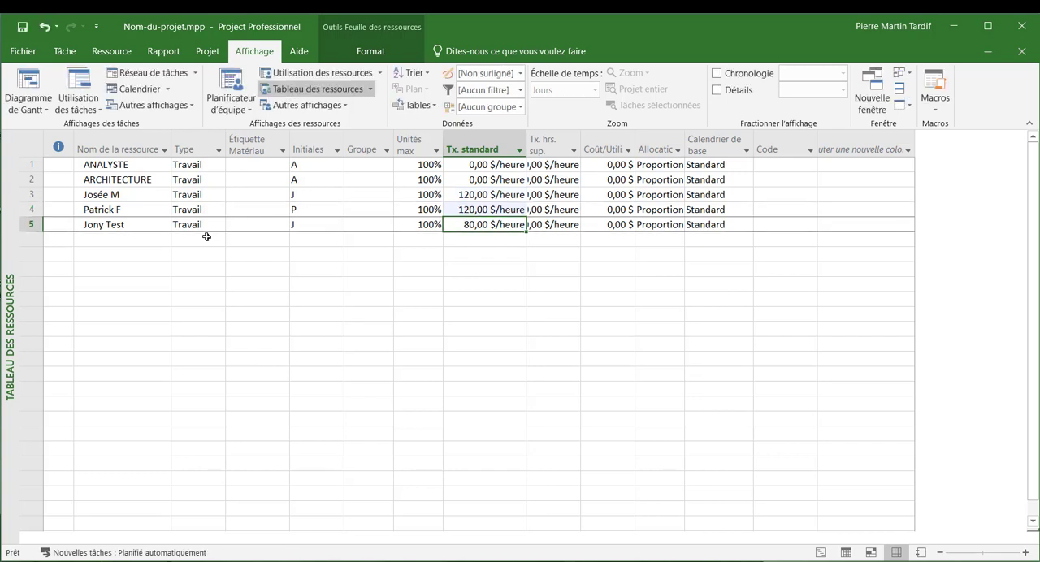
# - Rename the ARCHITECTURE resource with the architect's first name and last initial, and set its standard rate to 100 $/heure
pyautogui.click(114, 184)
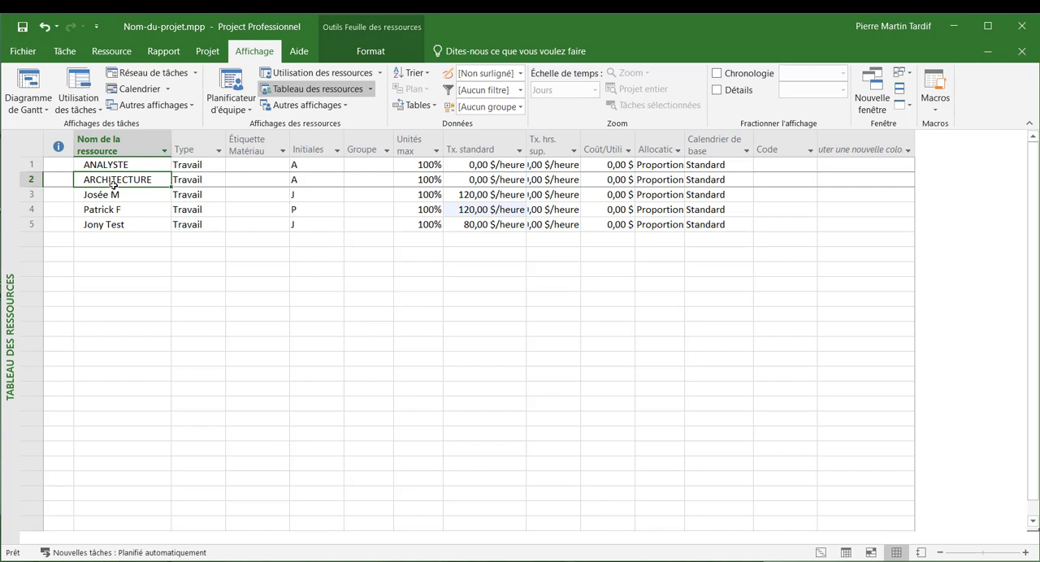
pyautogui.write('Ga')
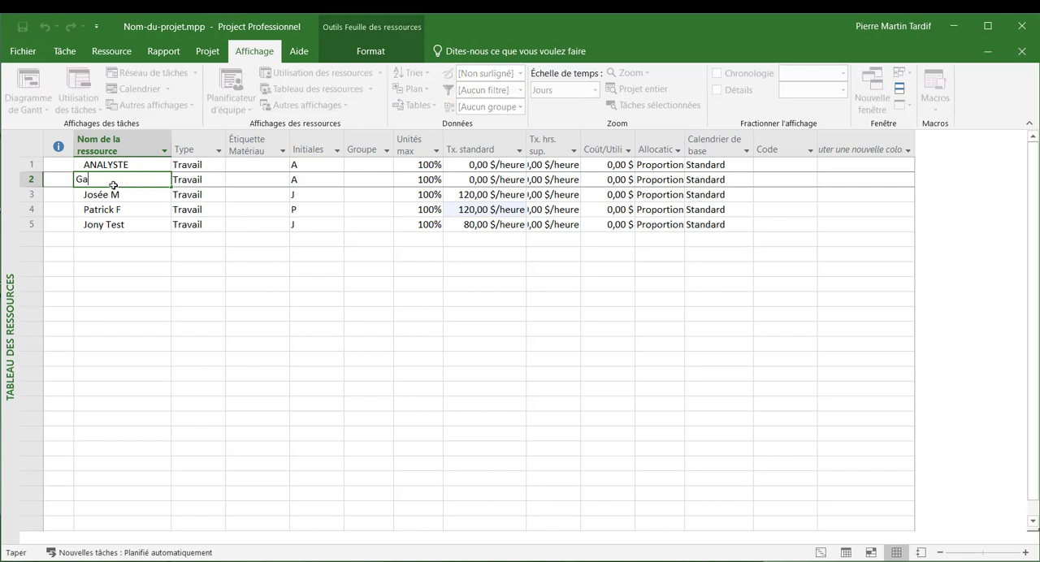
pyautogui.write('etanne J')
pyautogui.press('Tab')
pyautogui.press('Tab')
pyautogui.press('Tab')
pyautogui.press('Tab')
pyautogui.press('Tab')
pyautogui.press('Tab')
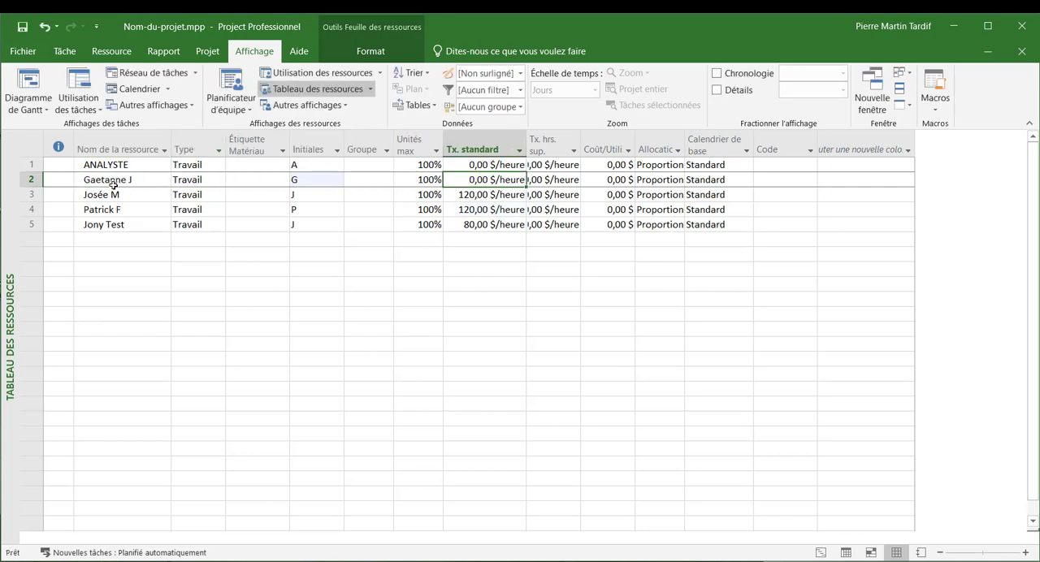
pyautogui.write('100')
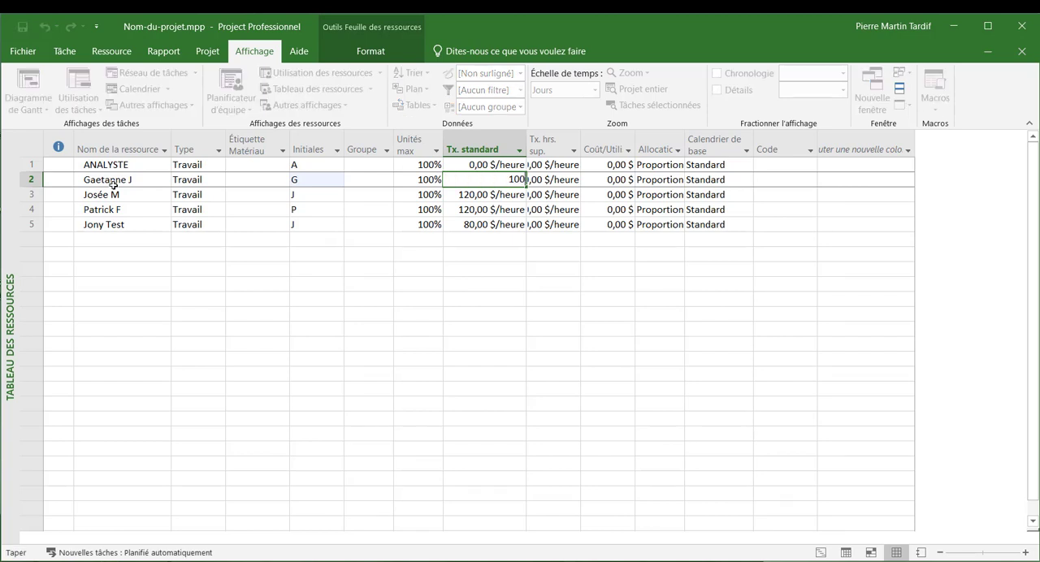
pyautogui.press('Return')
# - Rename the ANALYSTE resource with the analyst's first name and last initial, and set its standard rate to 80 $/heure
pyautogui.press('Up')
pyautogui.press('Up')
pyautogui.press('Left')
pyautogui.press('Left')
pyautogui.press('Left')
pyautogui.press('Left')
pyautogui.press('Left')
pyautogui.press('Left')
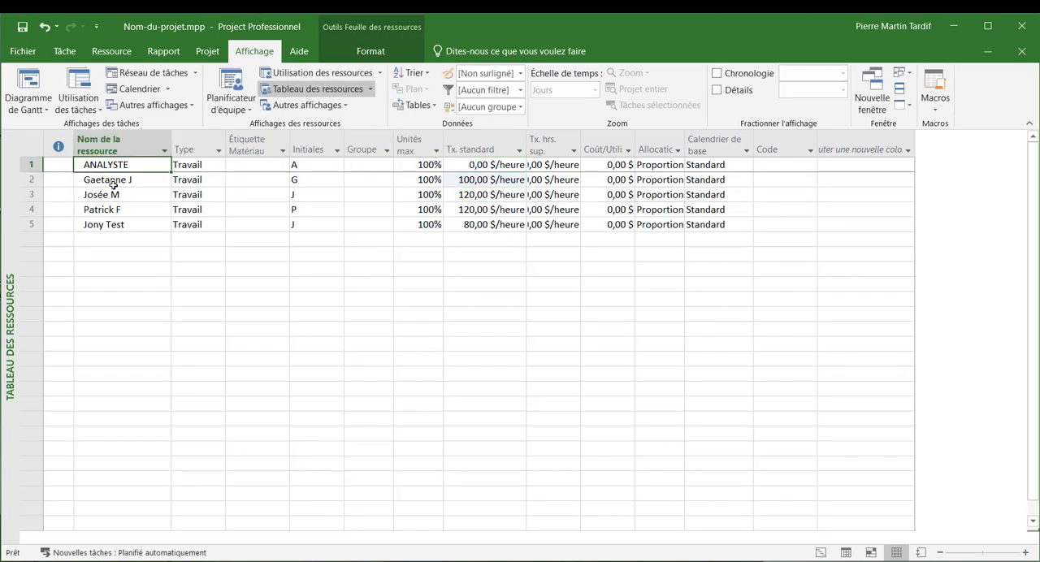
pyautogui.write('Josep')
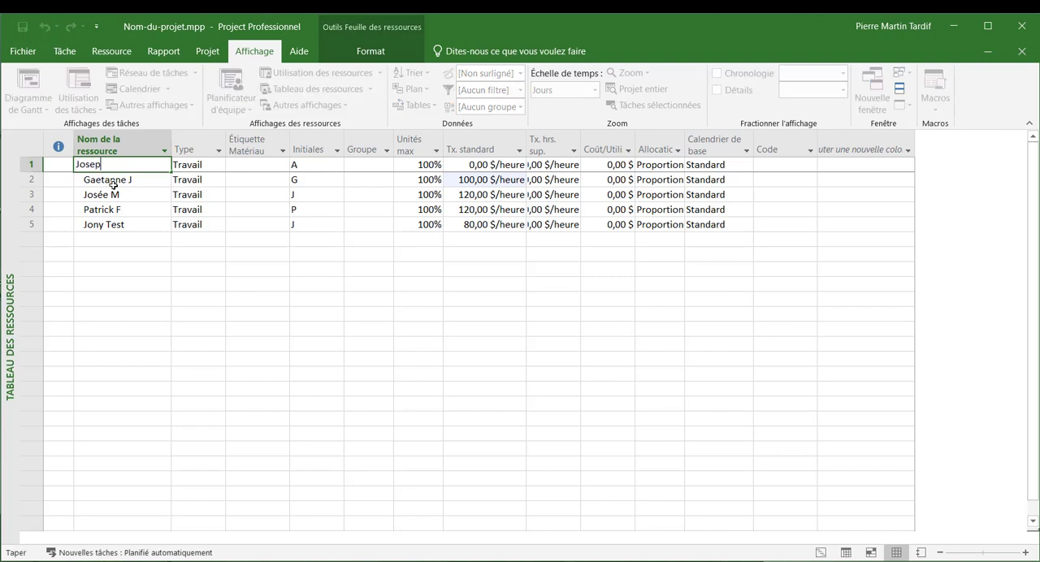
pyautogui.write('h P')
pyautogui.press('Tab')
pyautogui.press('Tab')
pyautogui.press('Tab')
pyautogui.press('Tab')
pyautogui.press('Tab')
pyautogui.press('Tab')
pyautogui.write('80')
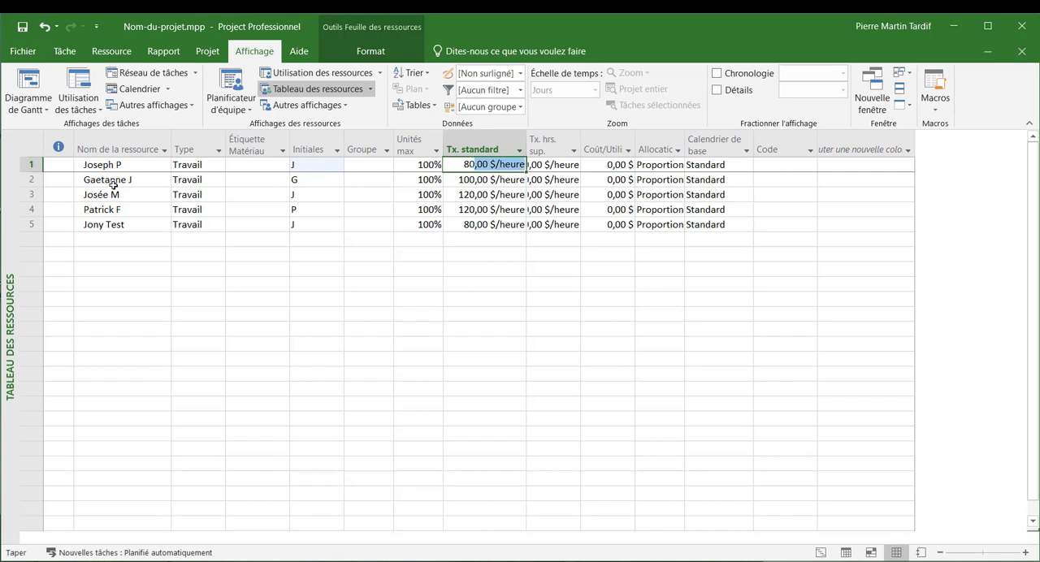
pyautogui.press('Return')
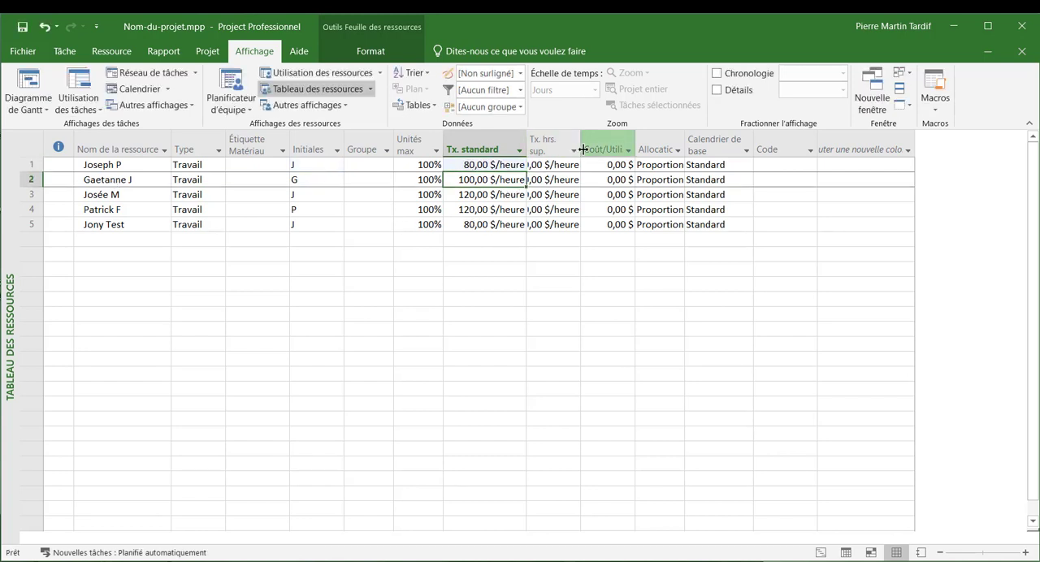
# - Widen the overtime rate column and set the overtime rates of resources 1 to 5 to 120, 150, 180, 180 and 120 $/heure
pyautogui.moveTo(579, 153); pyautogui.dragTo(619, 153)
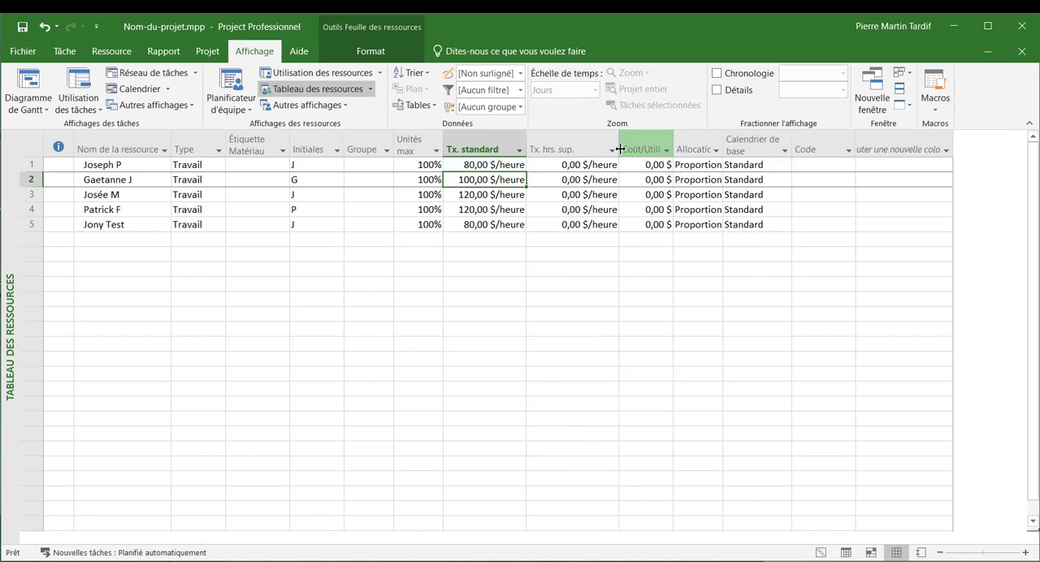
pyautogui.click(554, 165)
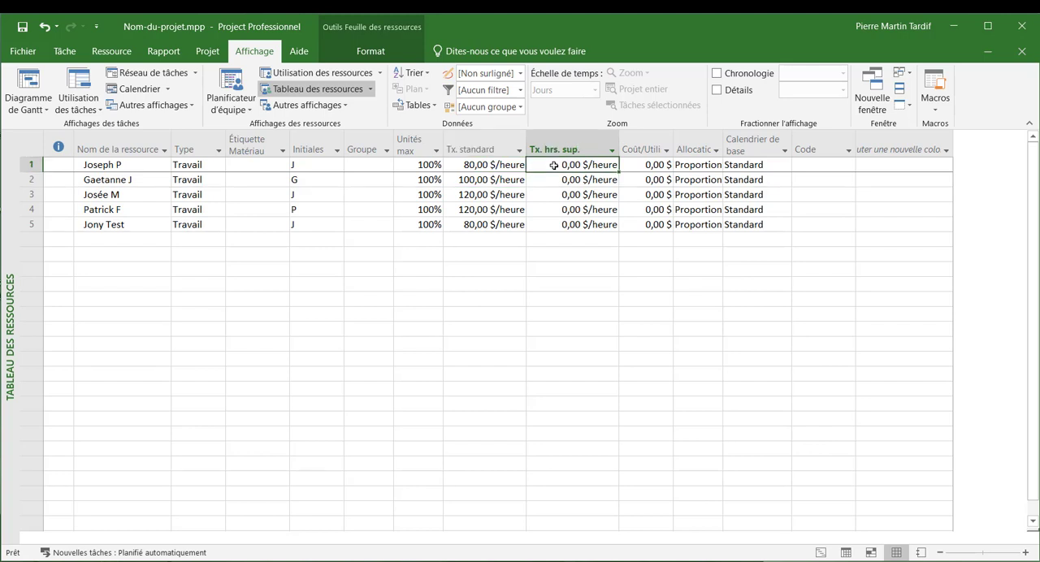
pyautogui.write('120')
pyautogui.press('Return')
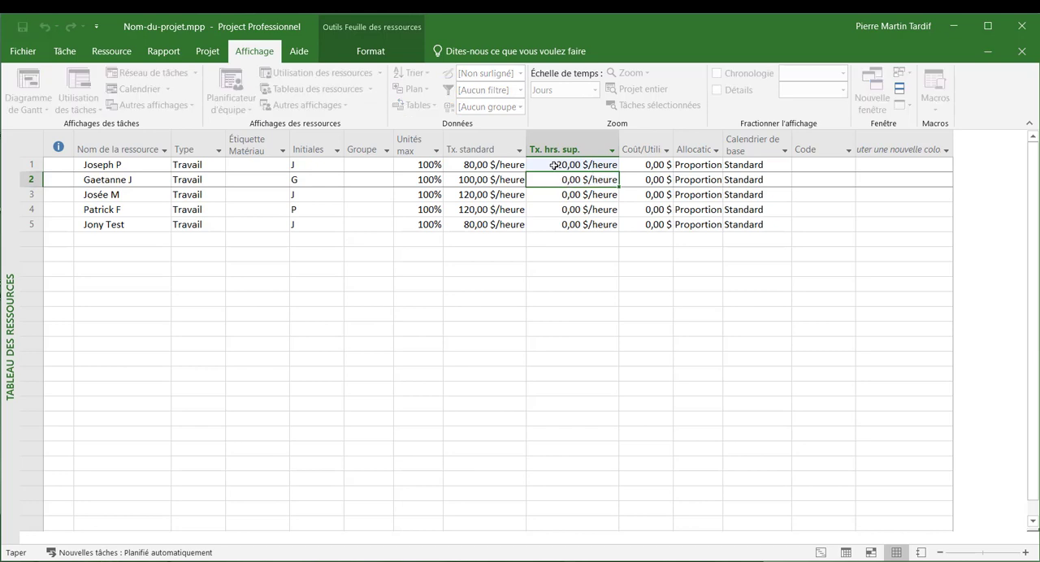
pyautogui.write('150')
pyautogui.press('Return')
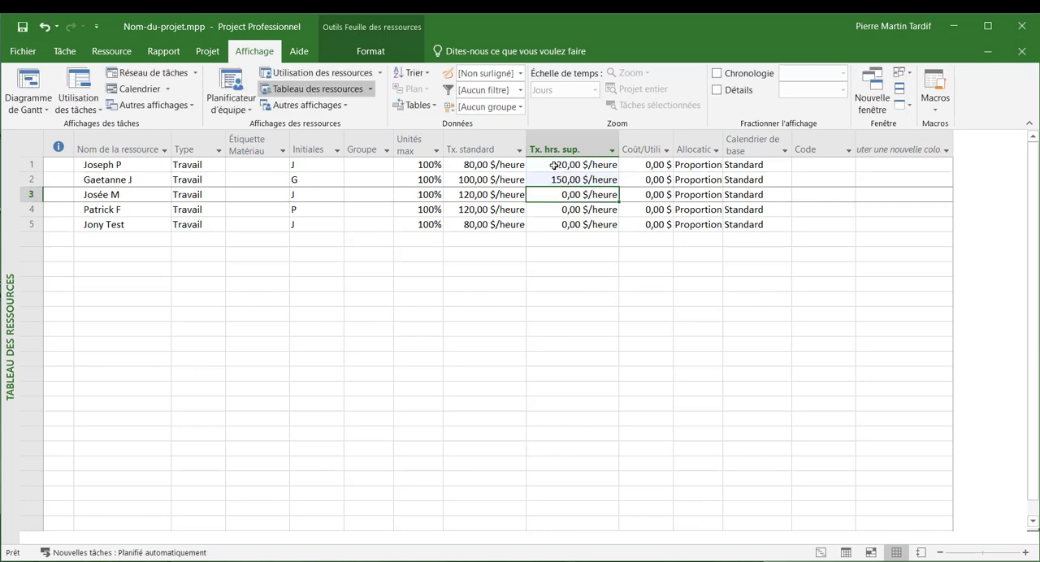
pyautogui.write('180')
pyautogui.press('Return')
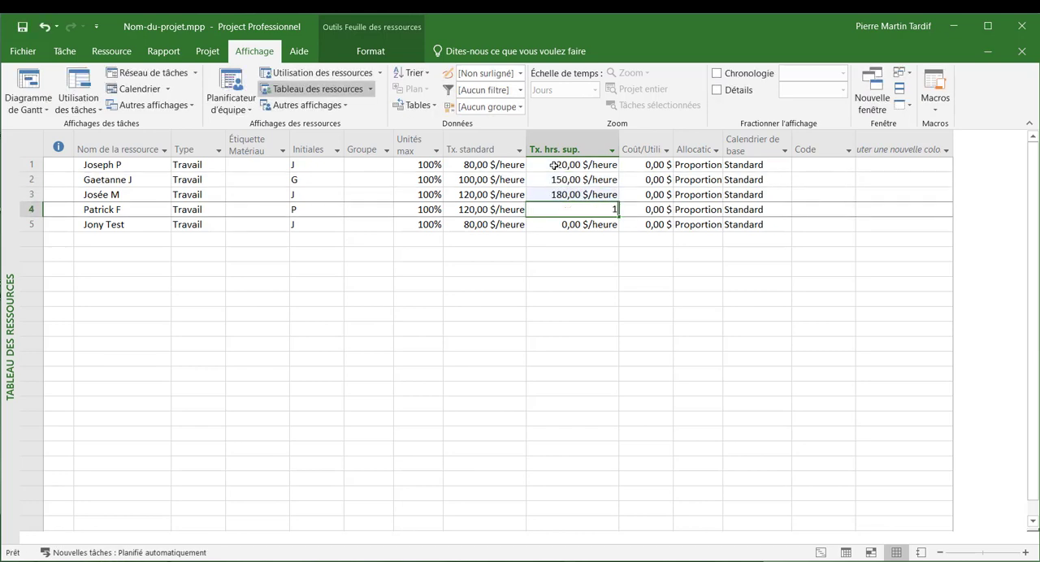
pyautogui.write('180')
pyautogui.press('Return')
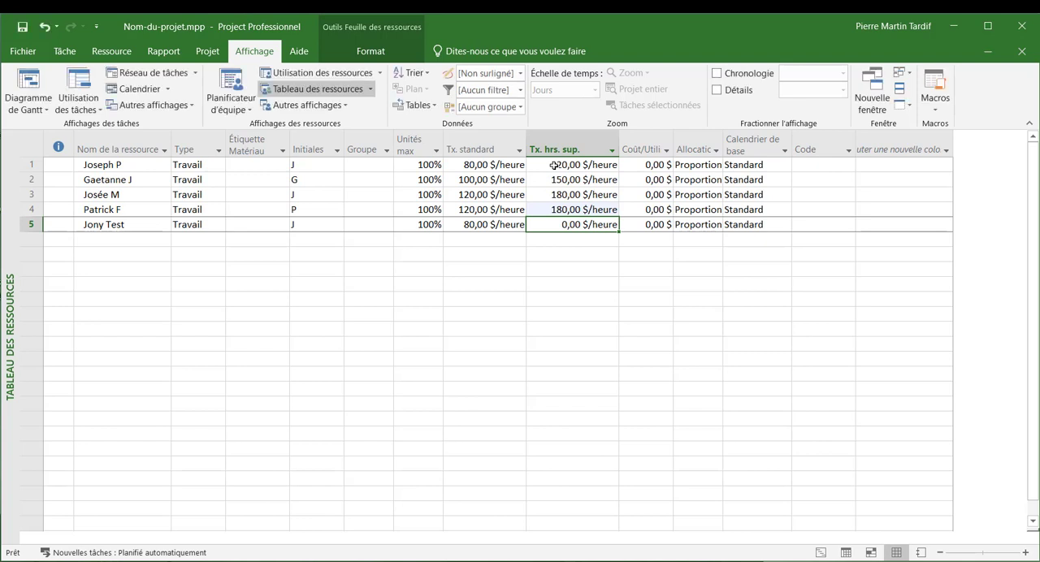
pyautogui.write('120')
pyautogui.press('Return')
pyautogui.press('Up')
pyautogui.press('Up')
pyautogui.press('Up')
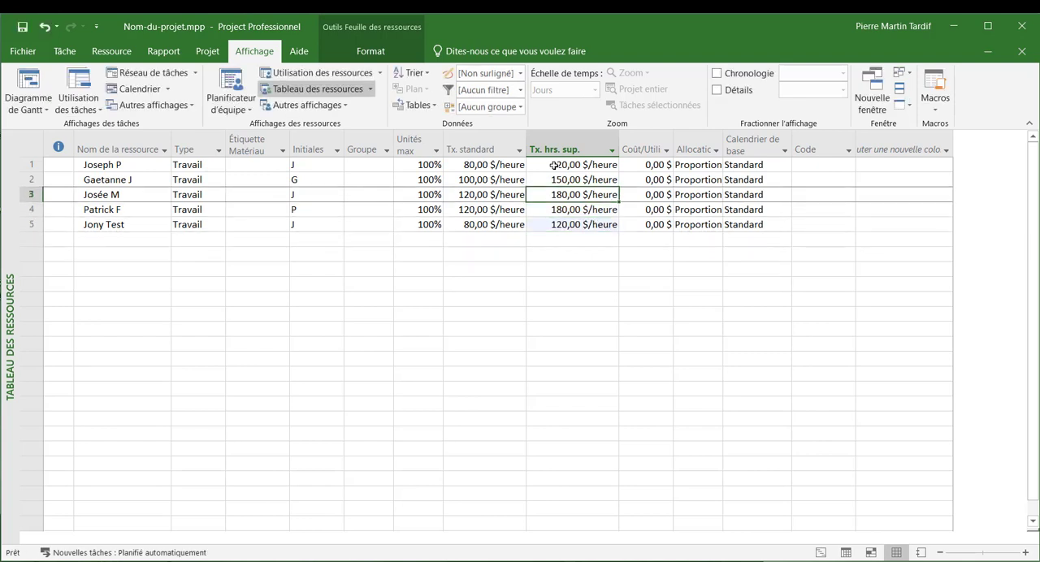
pyautogui.press('Up')
pyautogui.press('Right')
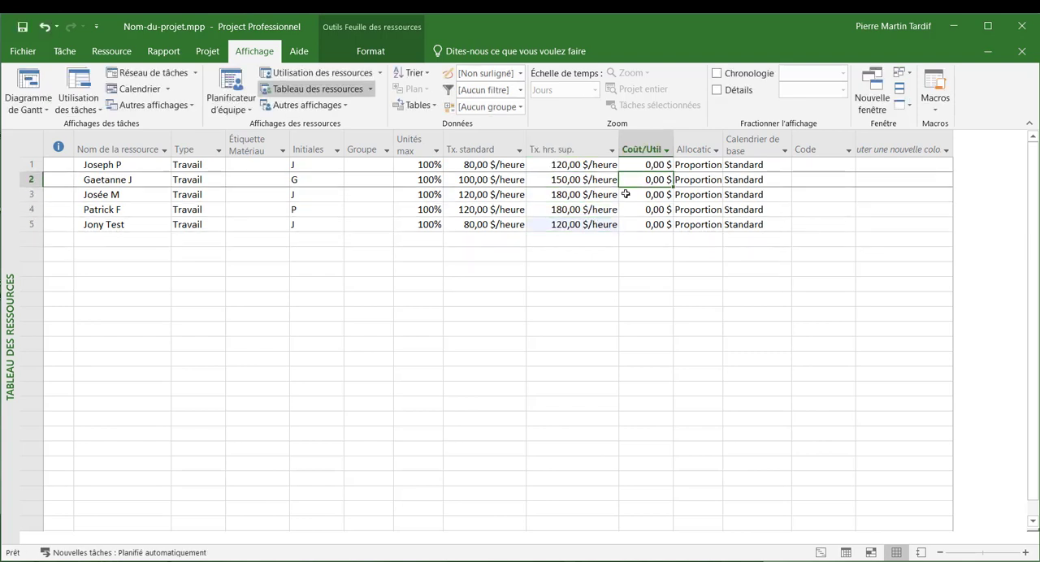
# - Close the project and save the changes to Nom-du-projet.mpp
pyautogui.moveTo(677, 141)
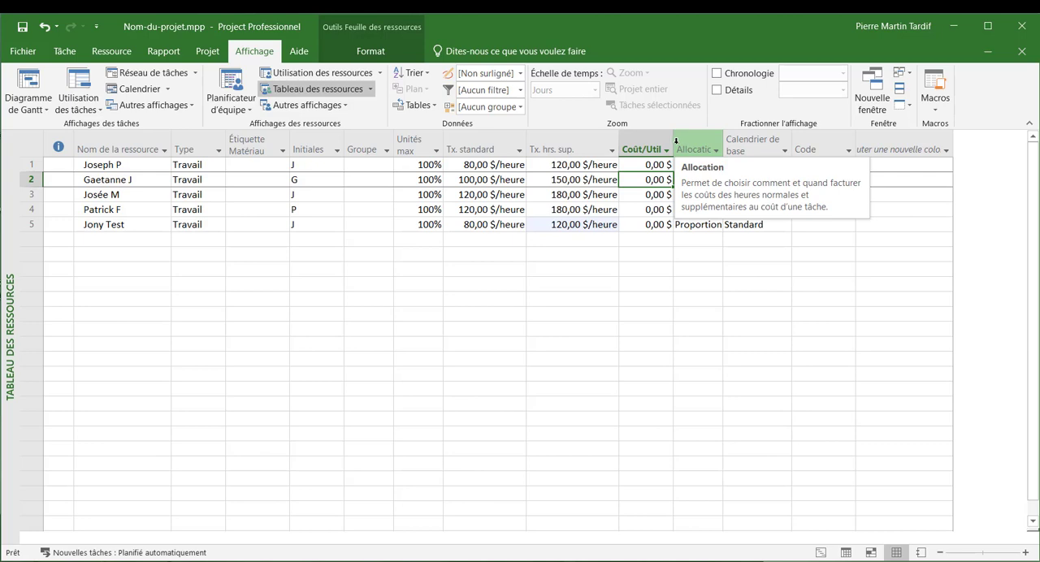
pyautogui.hotkey('alt', 'F4')
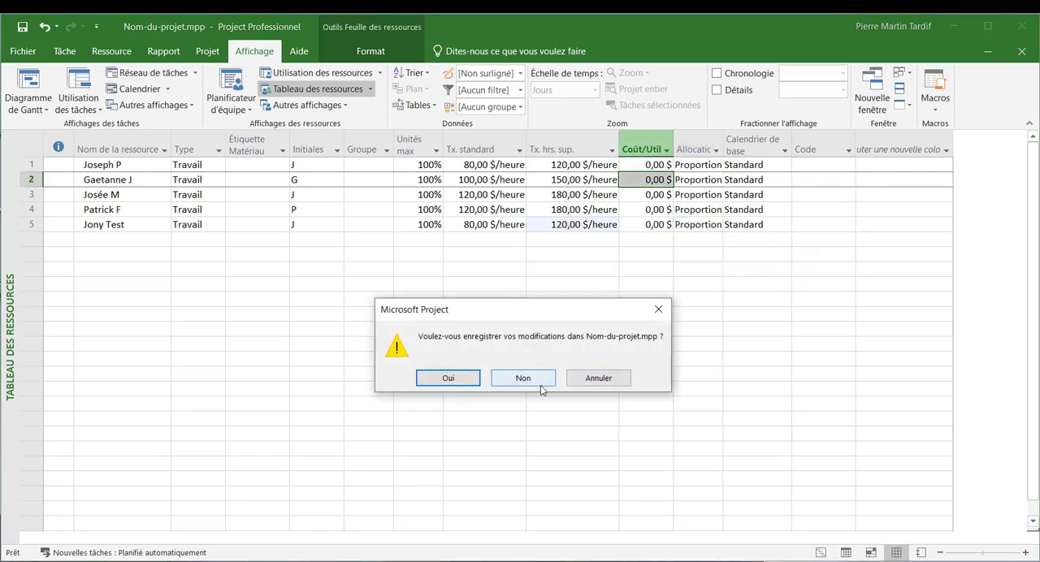
pyautogui.click(464, 380)
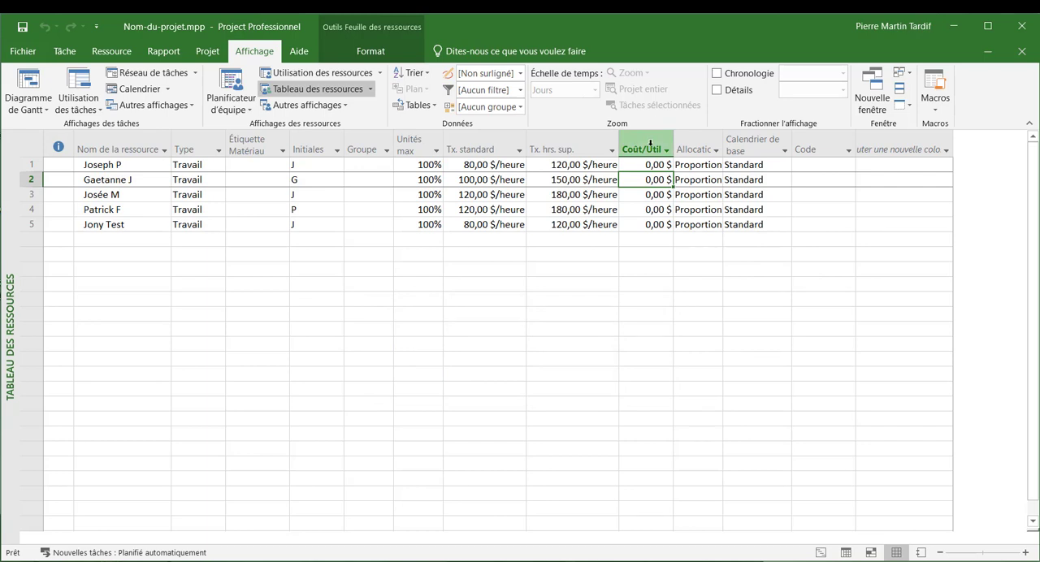
# - Fit the "Allocation" column to its contents and review the cost allocation options of resource 2, leaving them unchanged
pyautogui.click(650, 144)
pyautogui.click(654, 179)
pyautogui.moveTo(653, 149)
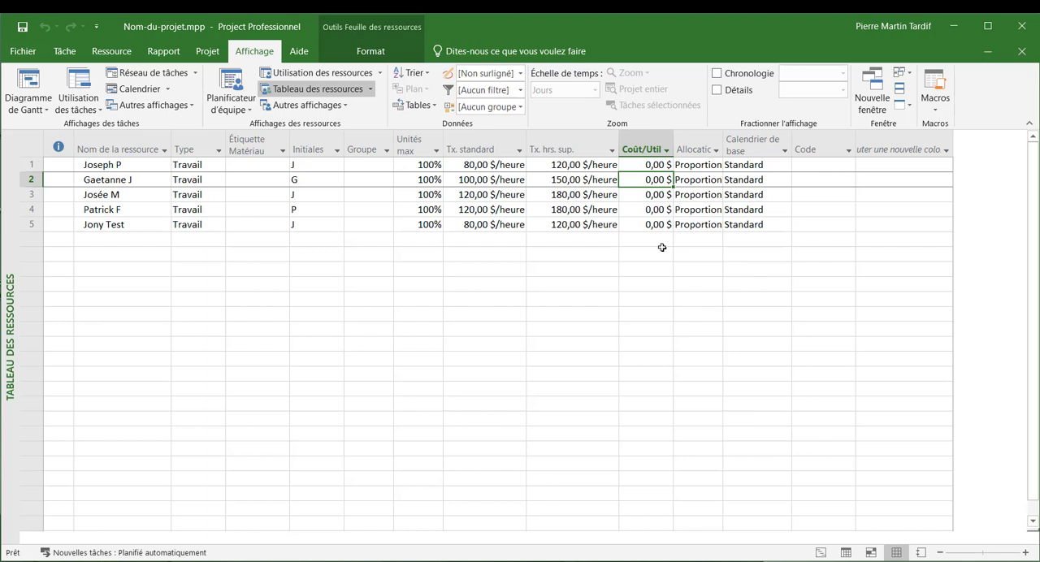
pyautogui.doubleClick(723, 144)
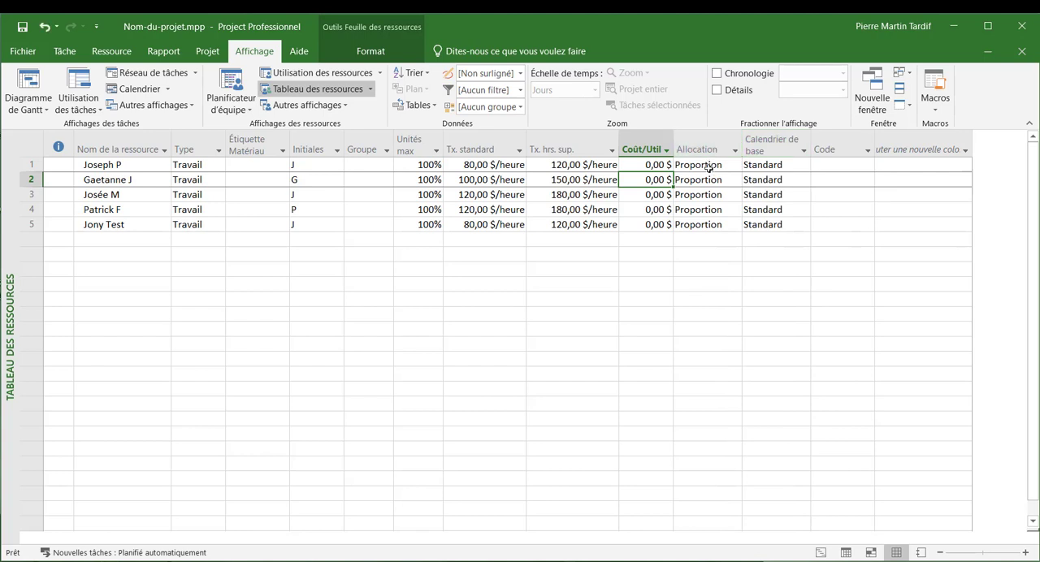
pyautogui.click(713, 180)
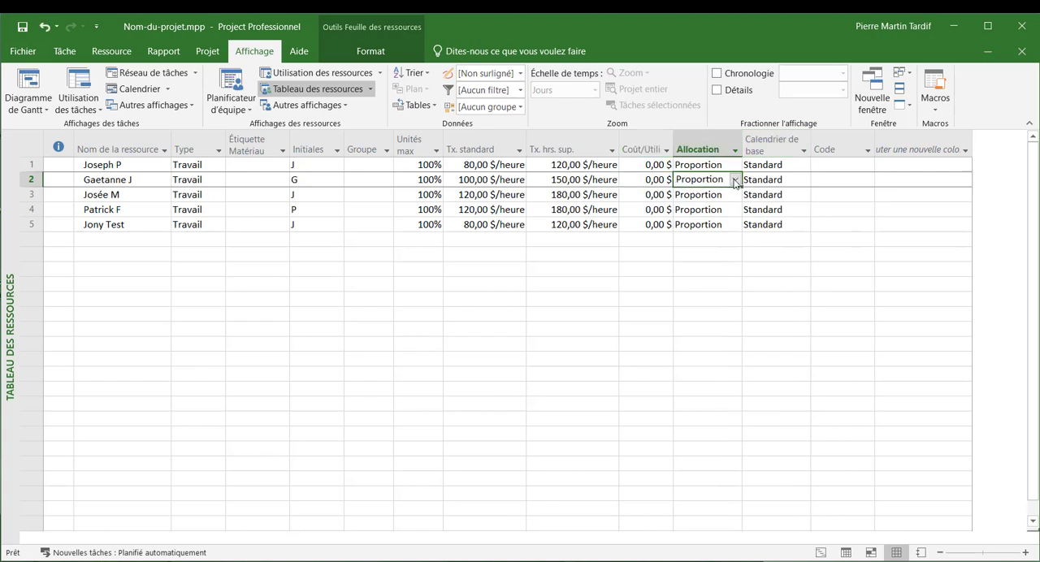
pyautogui.click(735, 181)
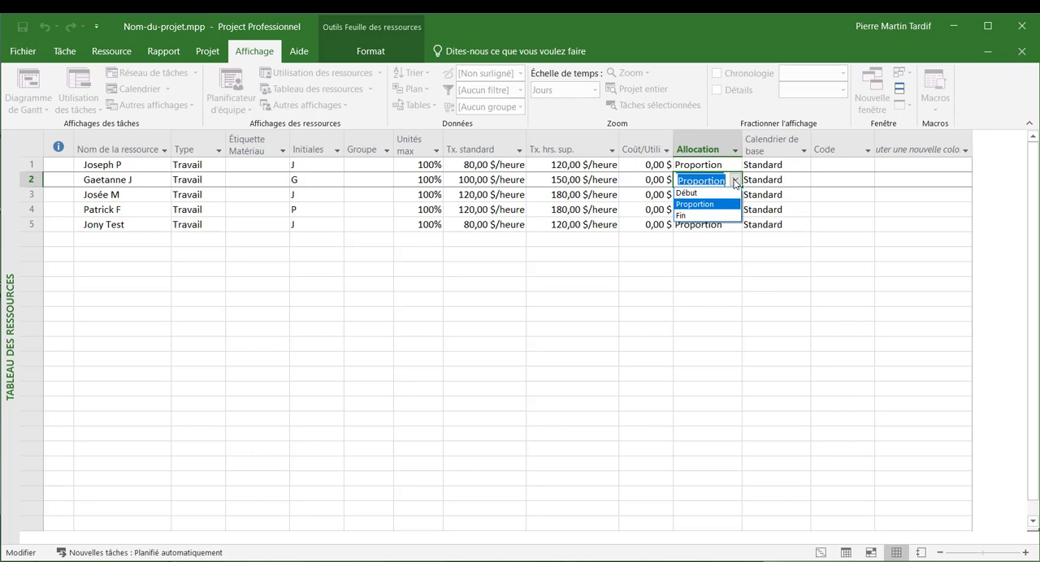
pyautogui.press('Escape')
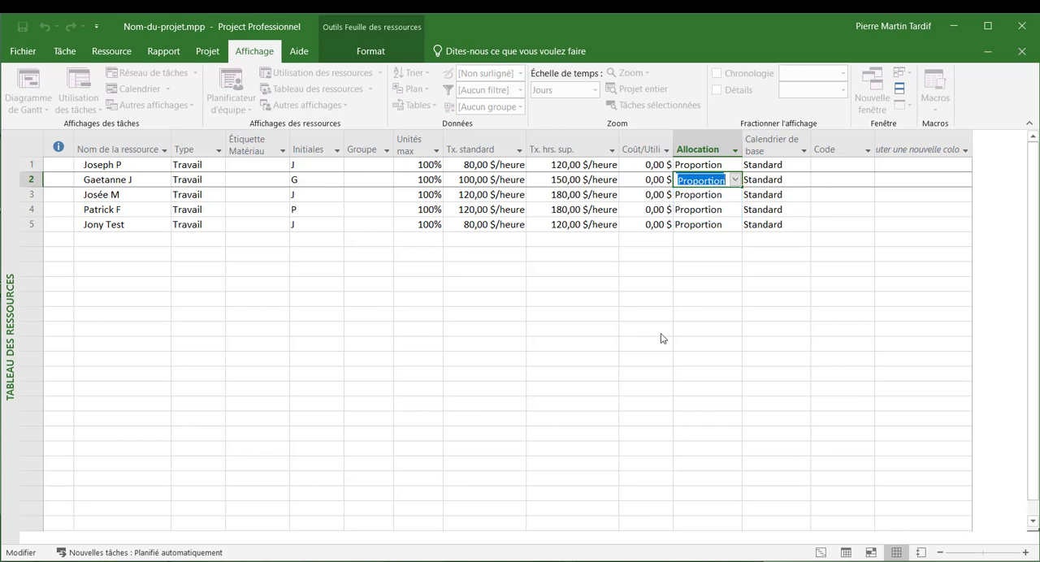
pyautogui.click(627, 227)
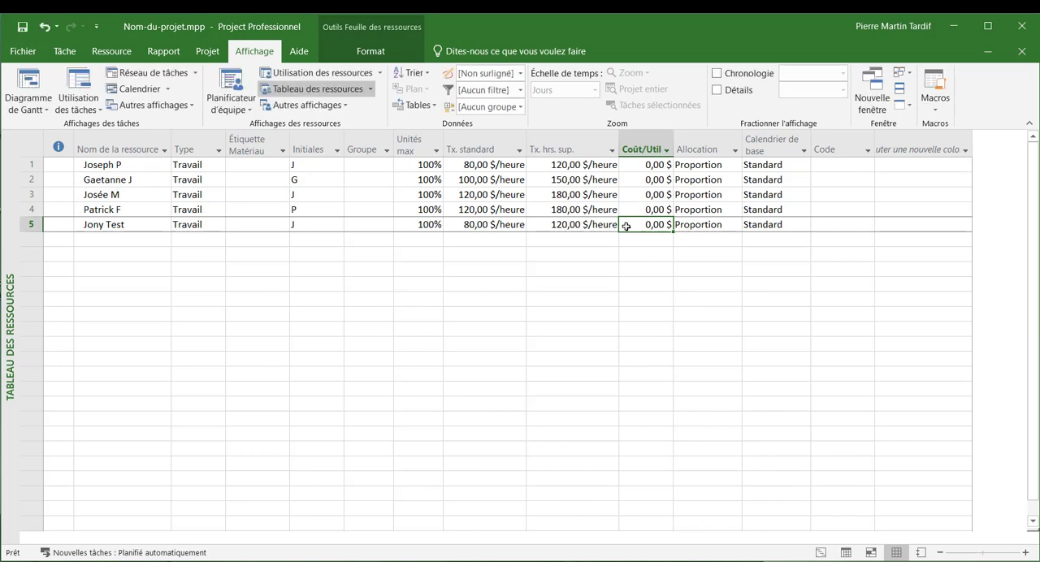
pyautogui.click(749, 192)
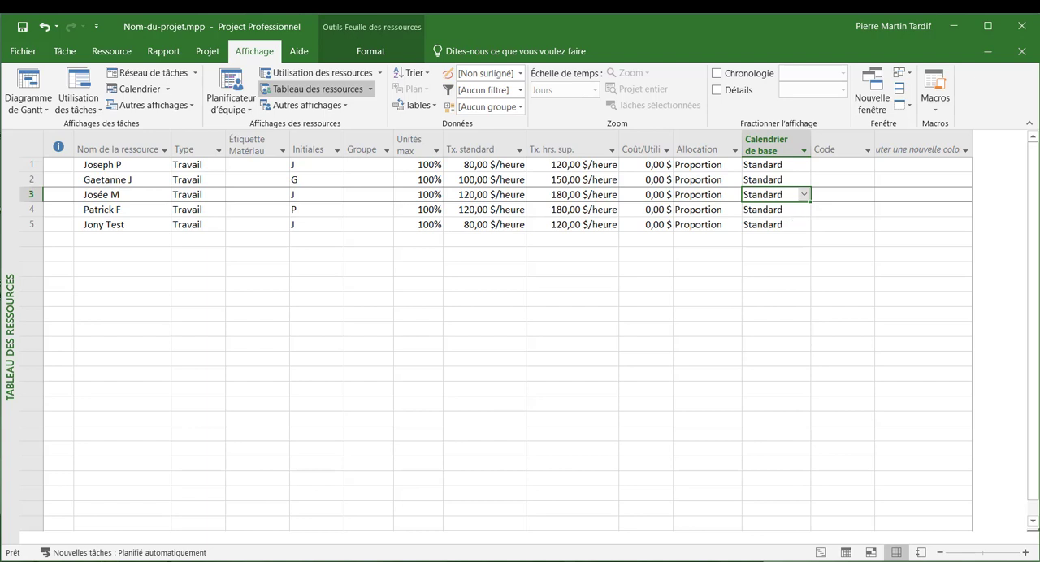
# - Switch to the "Diagramme de Gantt" view and examine the May 2021 weekends on a single-day timescale
pyautogui.click(44, 110)
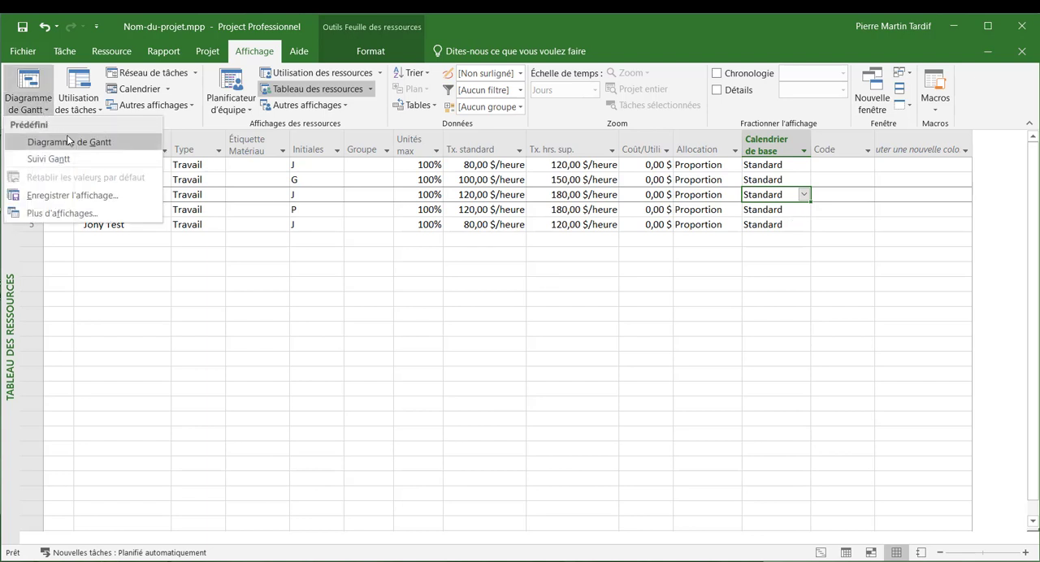
pyautogui.click(68, 141)
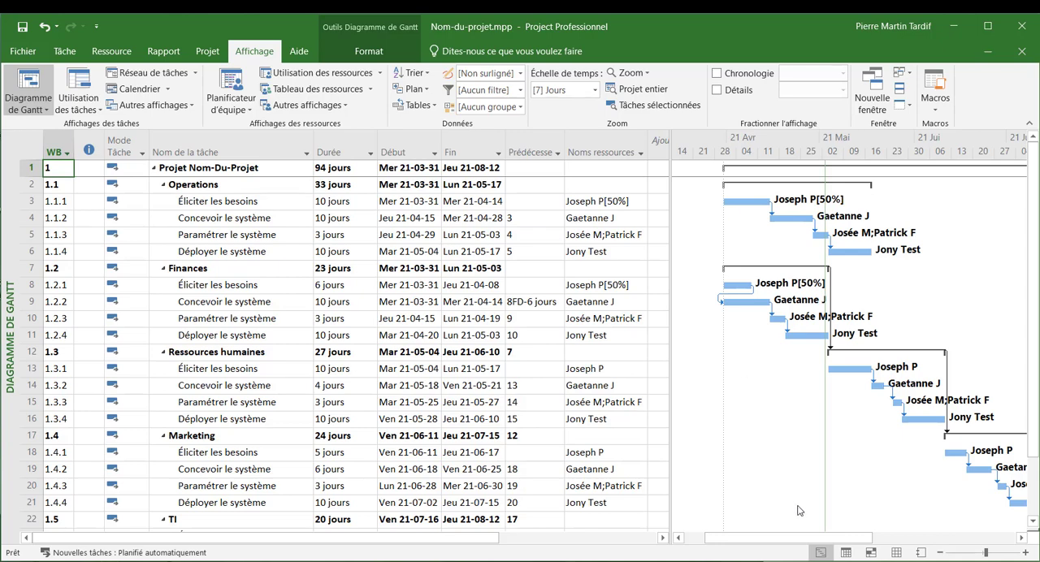
pyautogui.click(1029, 553)
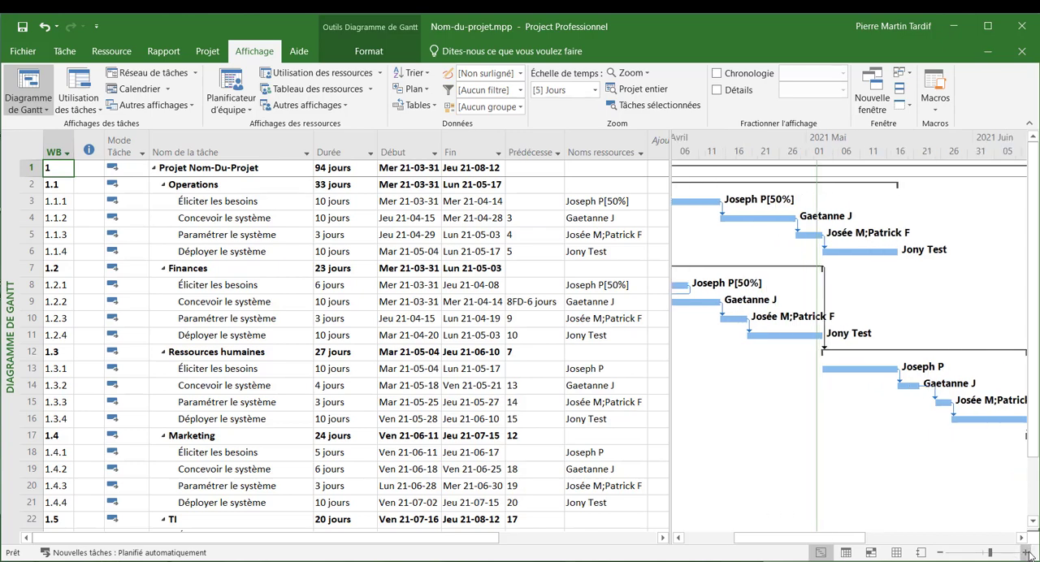
pyautogui.click(1029, 552)
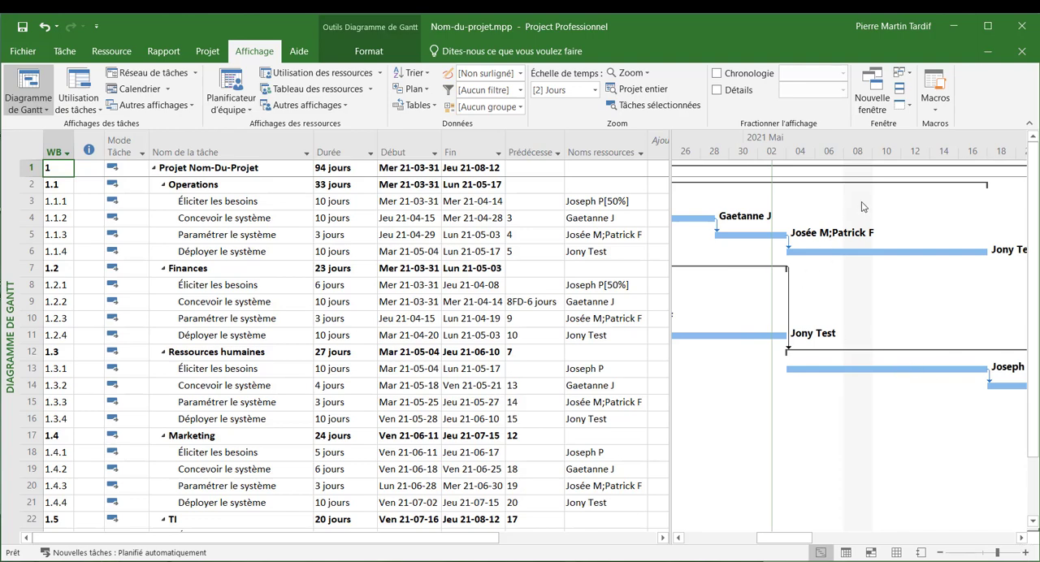
pyautogui.click(1029, 552)
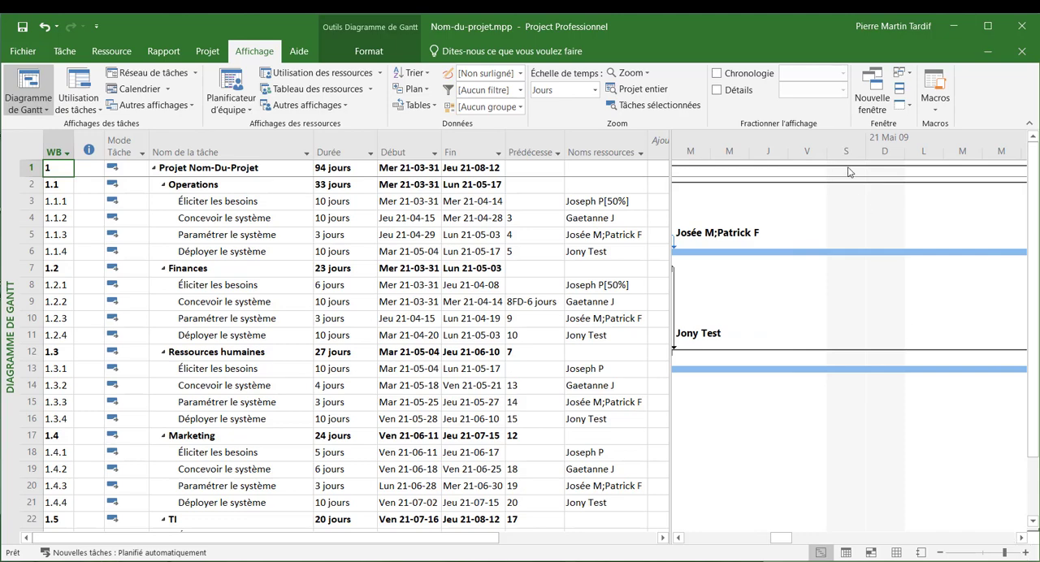
pyautogui.click(1023, 538)
pyautogui.click(1024, 538)
pyautogui.click(1024, 538)
# - Examine the non-working days around the mid-May and 23 May 2021 weekends in the Gantt chart
pyautogui.click(1023, 538)
pyautogui.click(1023, 538)
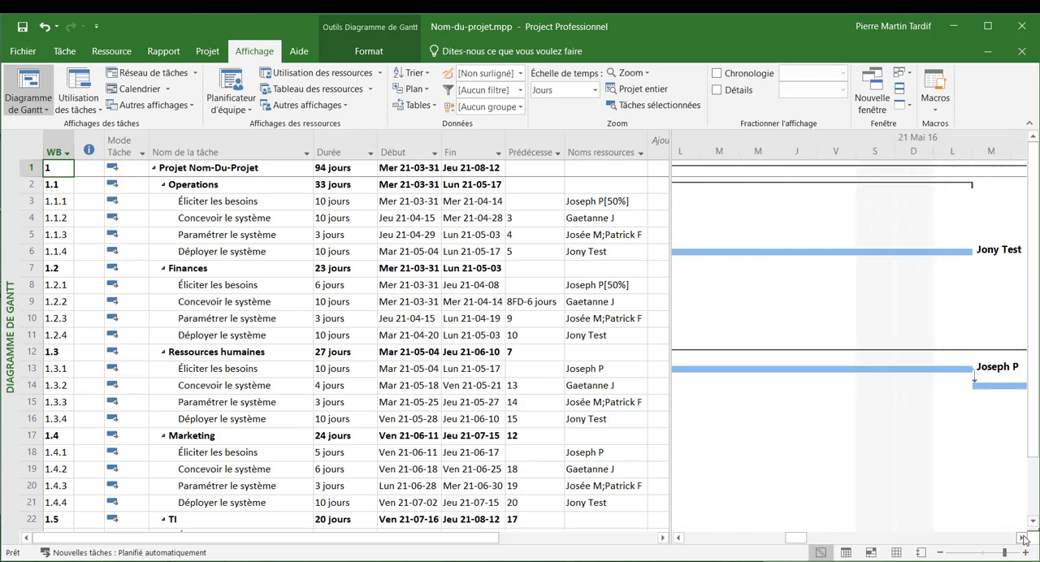
pyautogui.click(1024, 538)
pyautogui.click(1024, 538)
pyautogui.click(1023, 538)
pyautogui.click(1023, 538)
pyautogui.click(1023, 538)
pyautogui.click(1024, 538)
pyautogui.click(1023, 538)
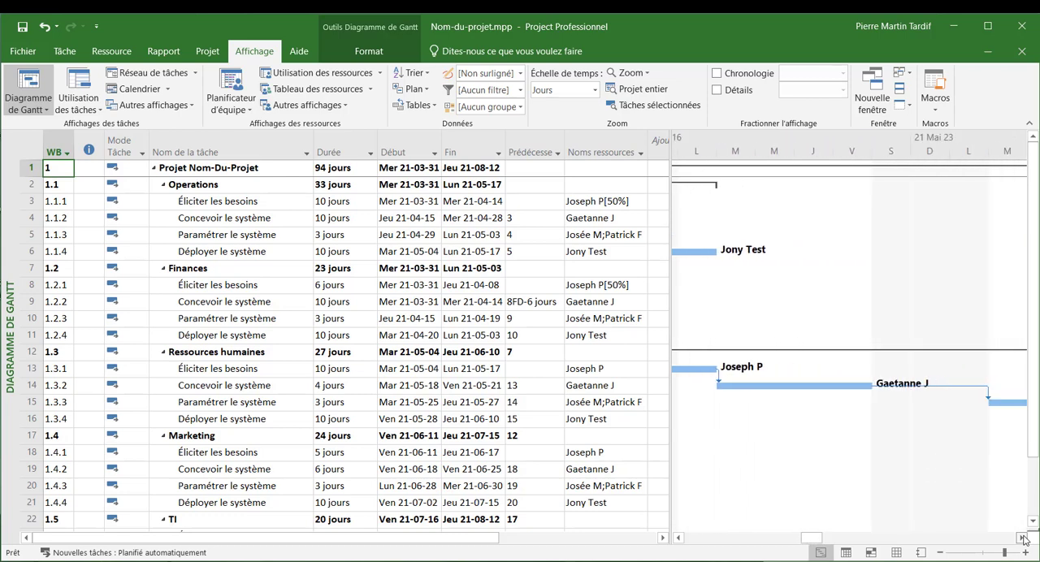
pyautogui.click(1023, 538)
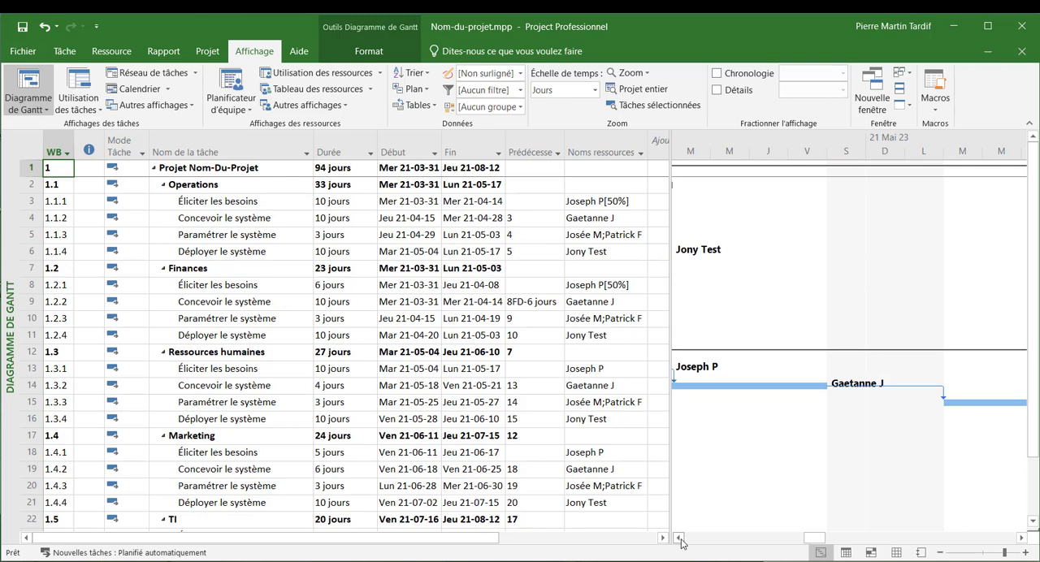
pyautogui.moveTo(681, 539); pyautogui.dragTo(681, 539)
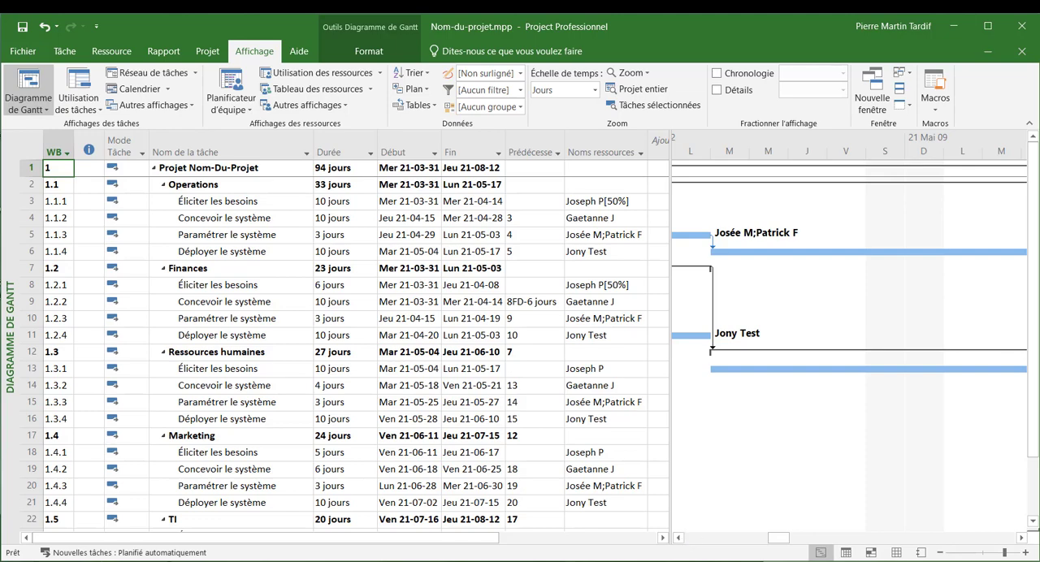
# - Set the "Planning de référence" baseline for the entire project, and enlarge the task table over the Gantt chart
pyautogui.click(216, 55)
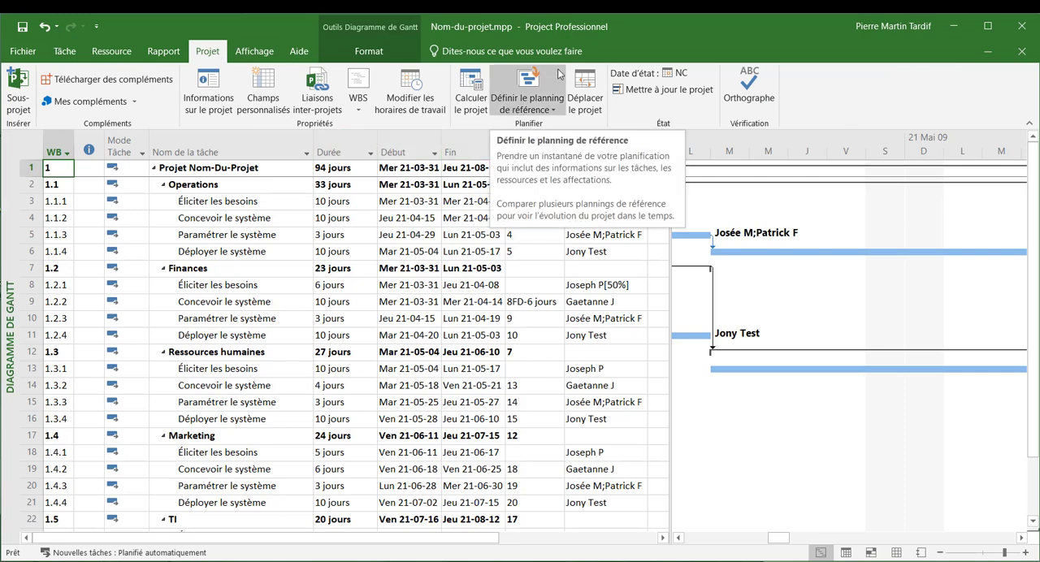
pyautogui.click(536, 110)
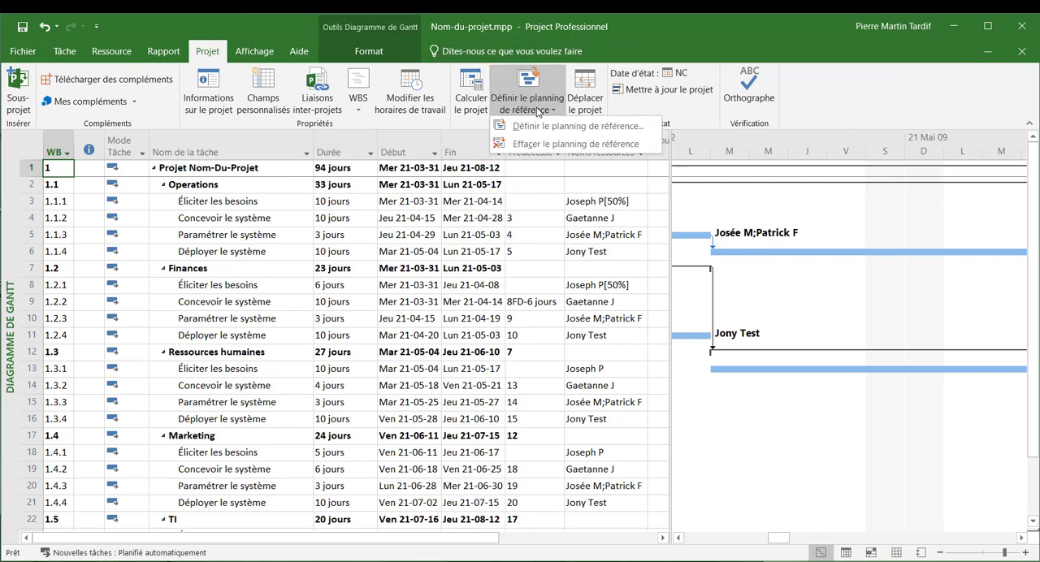
pyautogui.click(543, 125)
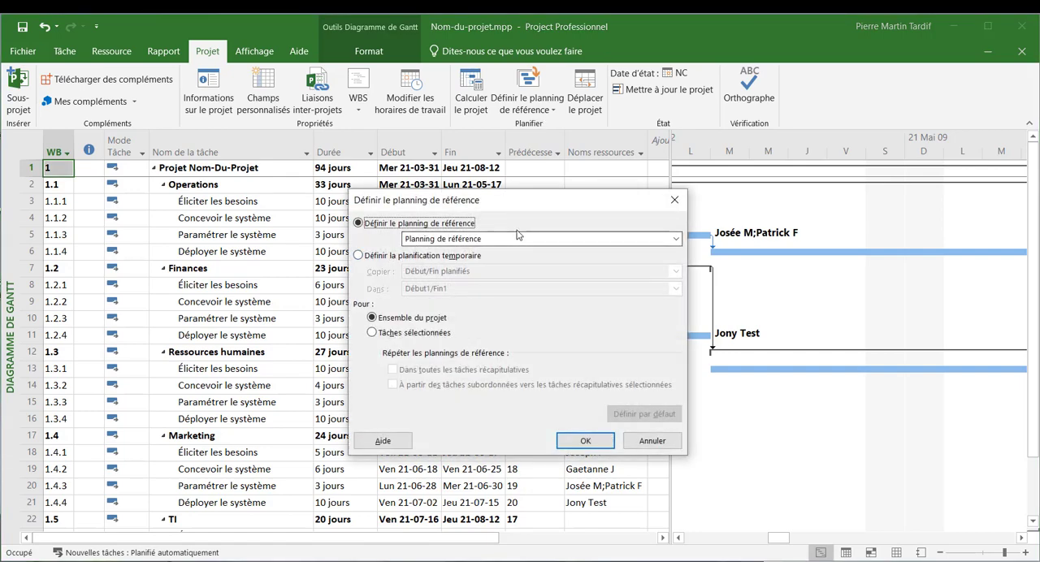
pyautogui.click(586, 443)
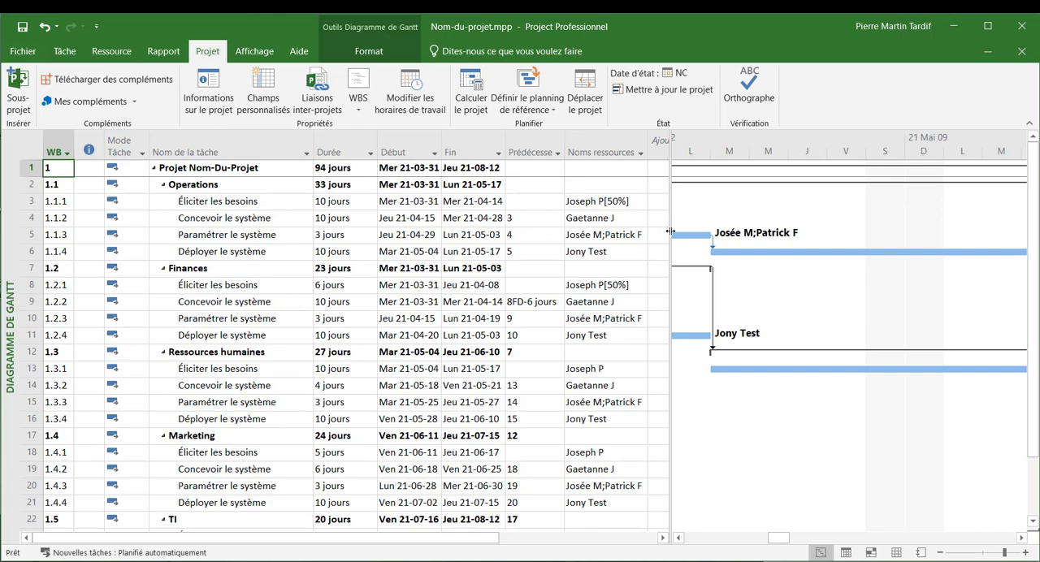
pyautogui.moveTo(671, 232); pyautogui.dragTo(907, 232)
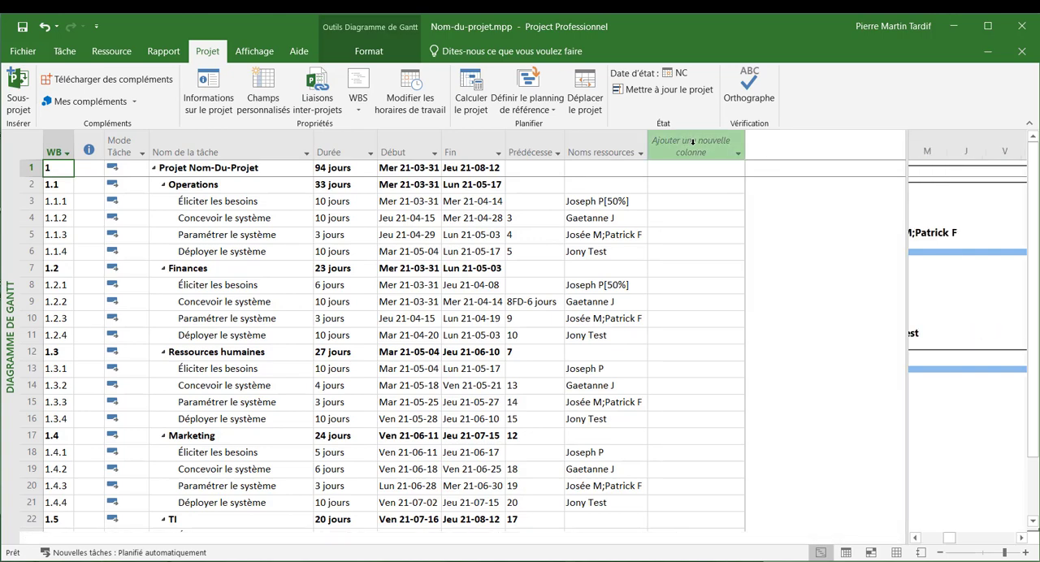
pyautogui.click(693, 143)
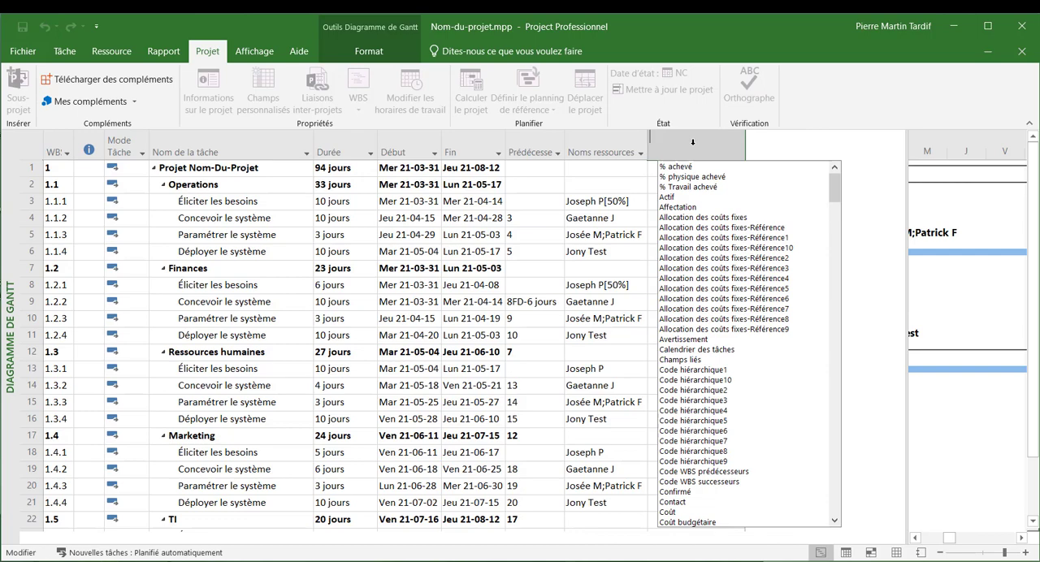
pyautogui.write('Cou')
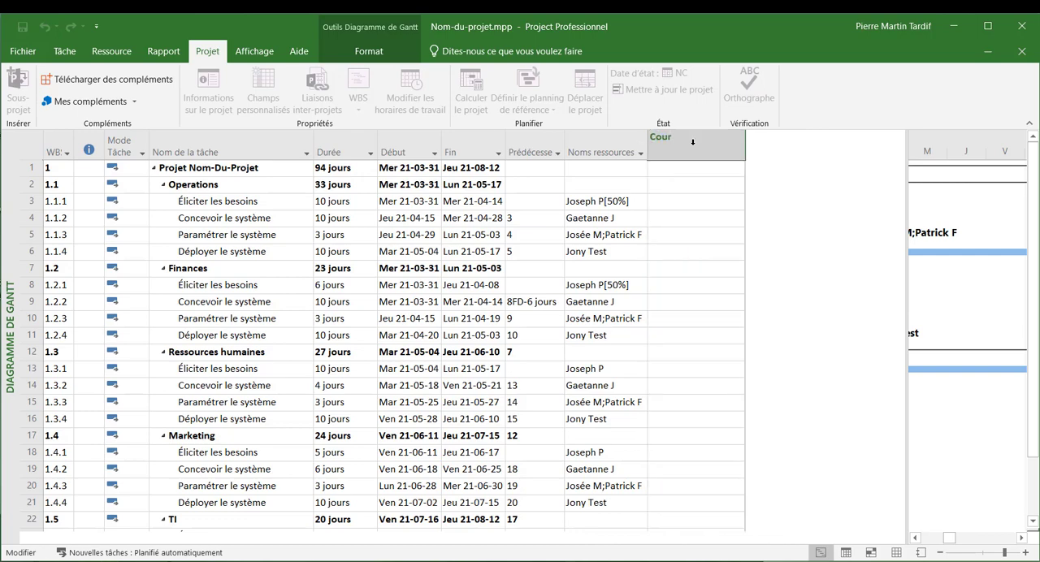
pyautogui.write('r')
pyautogui.press('BackSpace')
pyautogui.press('BackSpace')
pyautogui.press('BackSpace')
pyautogui.press('BackSpace')
pyautogui.press('Escape')
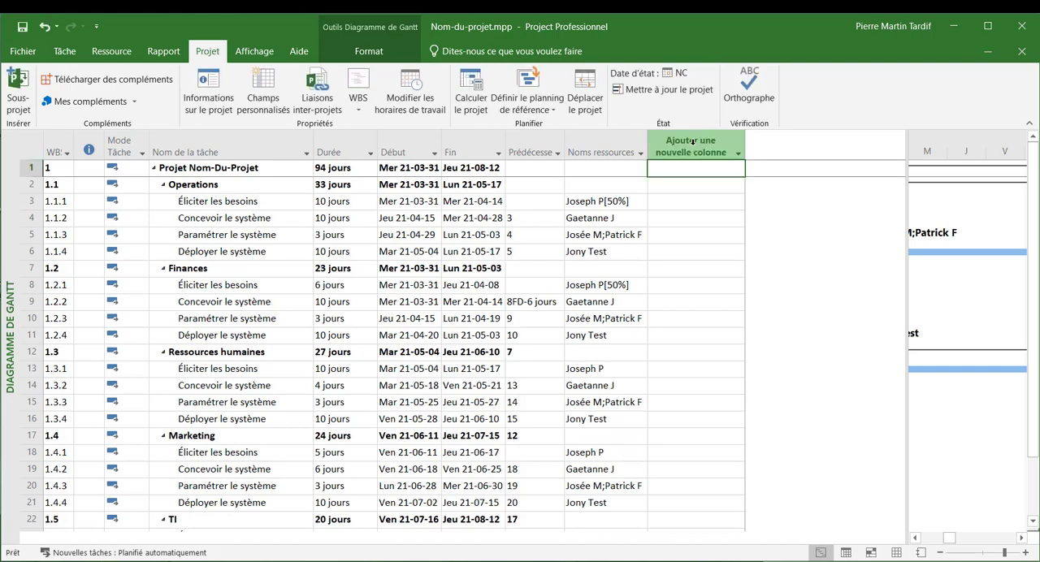
# - Add a "Coût" column to the task table after the resource names
pyautogui.click(738, 155)
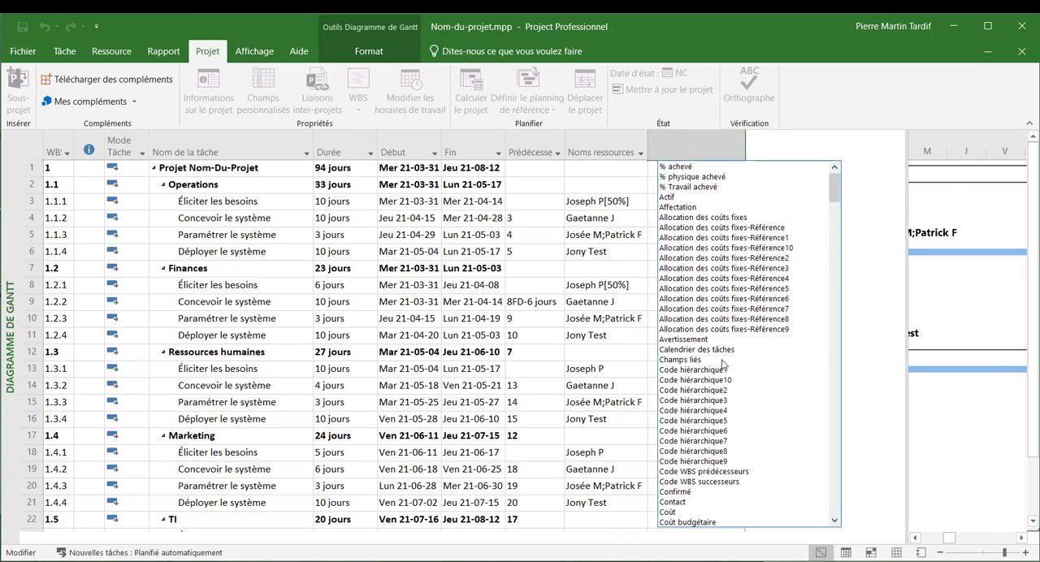
pyautogui.scroll(-1, 689, 442)
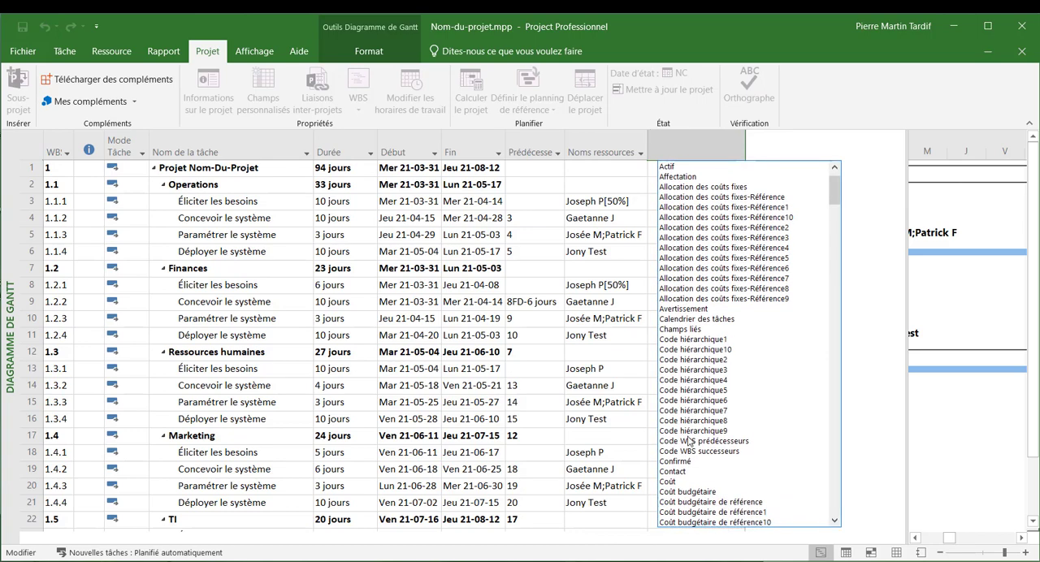
pyautogui.click(675, 482)
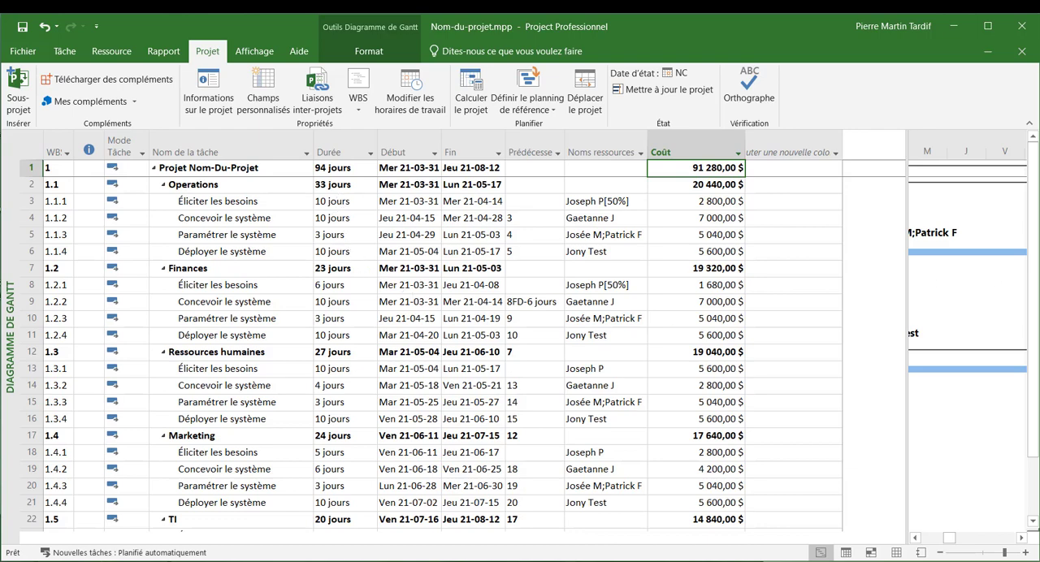
# - Add a "Travail" column to the task table after the "Coût" column
pyautogui.click(780, 152)
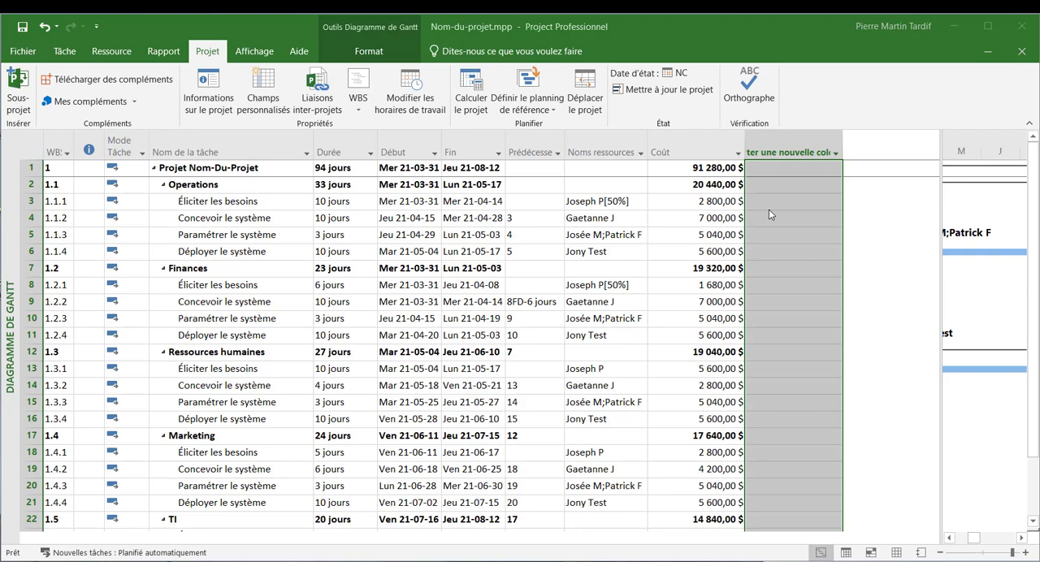
pyautogui.click(788, 145)
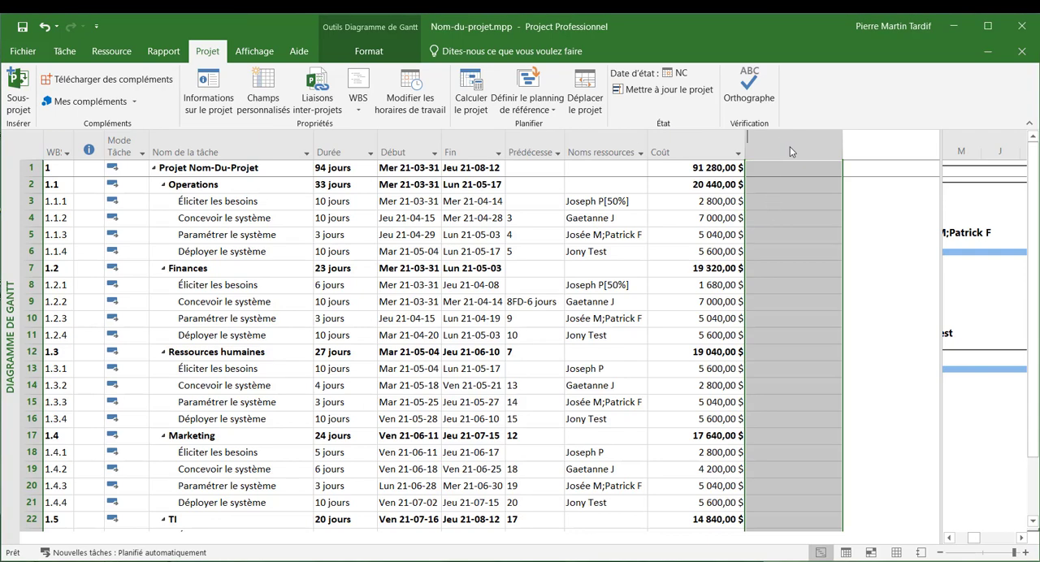
pyautogui.write('Trv')
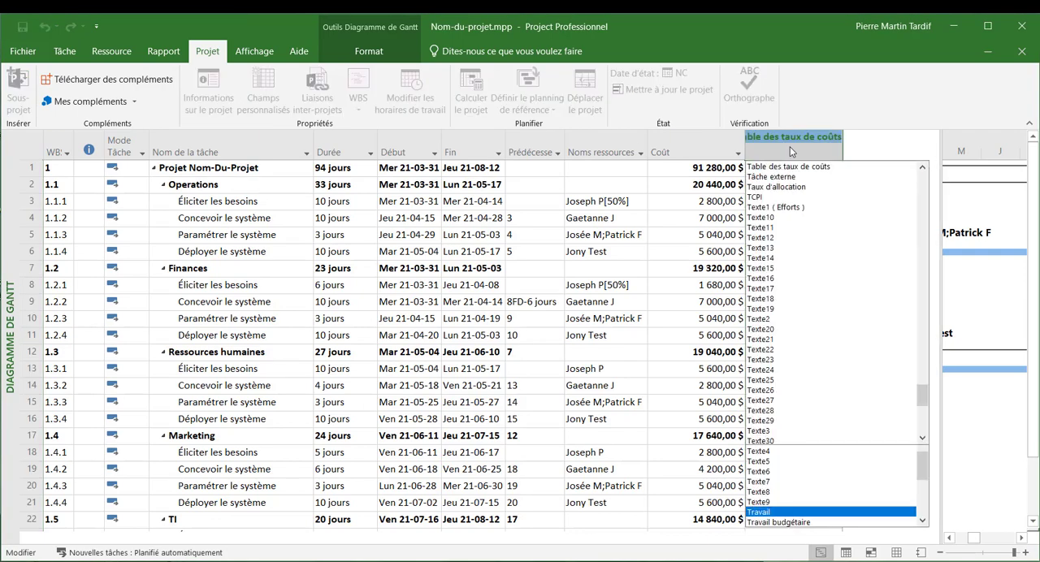
pyautogui.press('BackSpace')
pyautogui.write('avail')
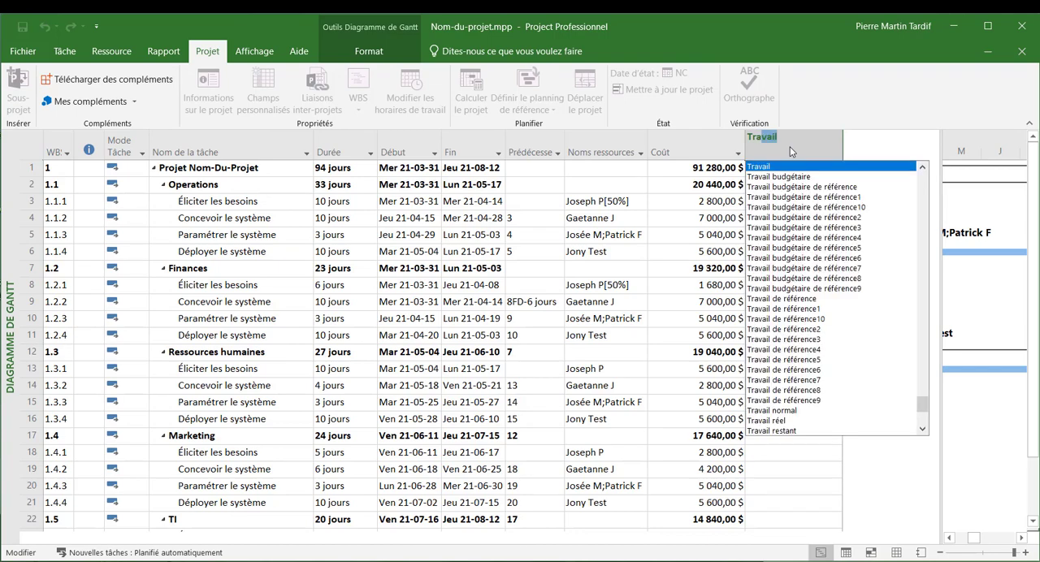
pyautogui.press('Return')
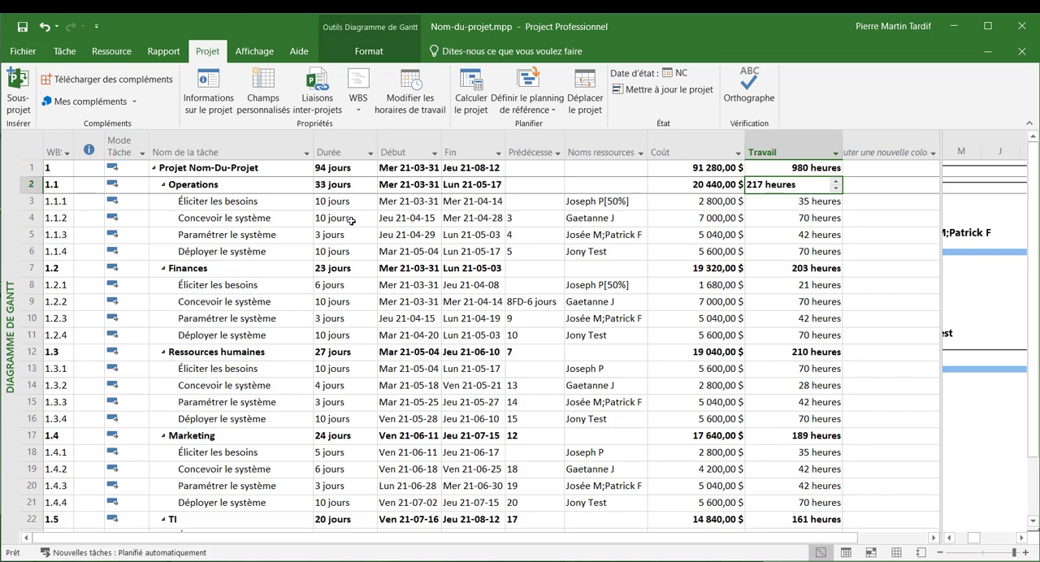
# - Examine the work and cost of task 1.1.2 and the resource assignment of task 1.1.1
pyautogui.click(561, 219)
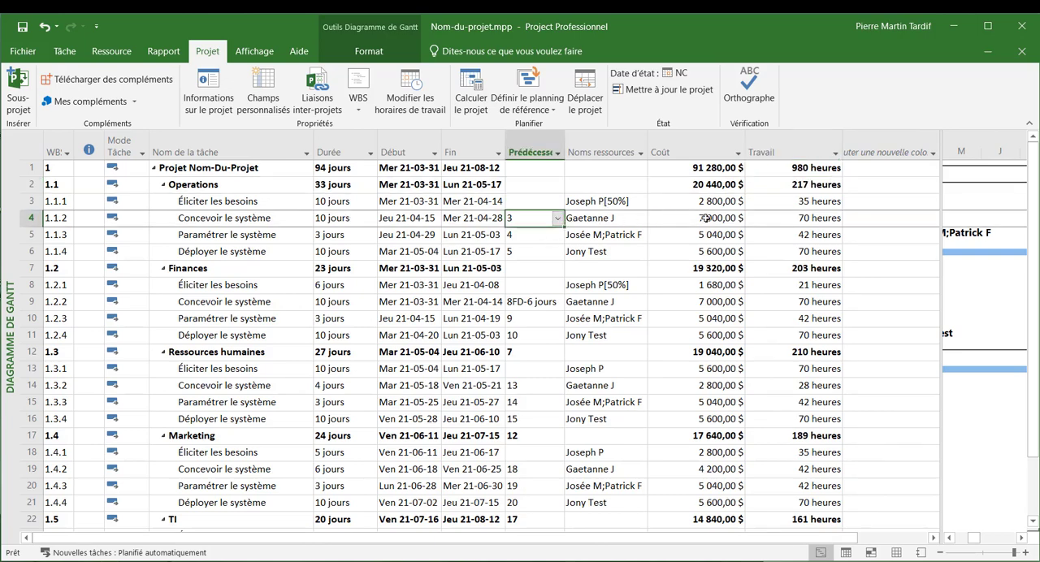
pyautogui.click(805, 219)
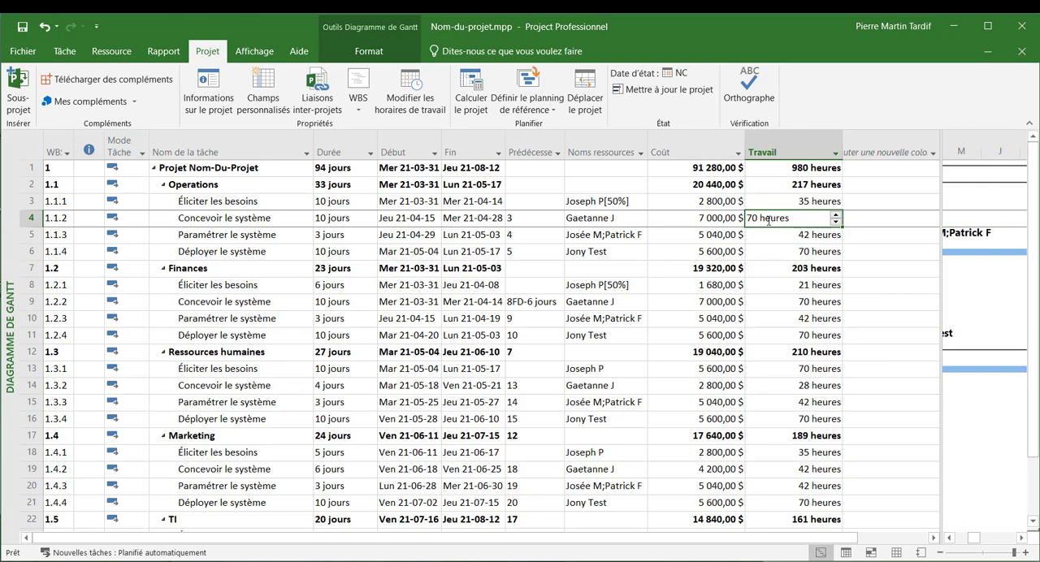
pyautogui.click(713, 218)
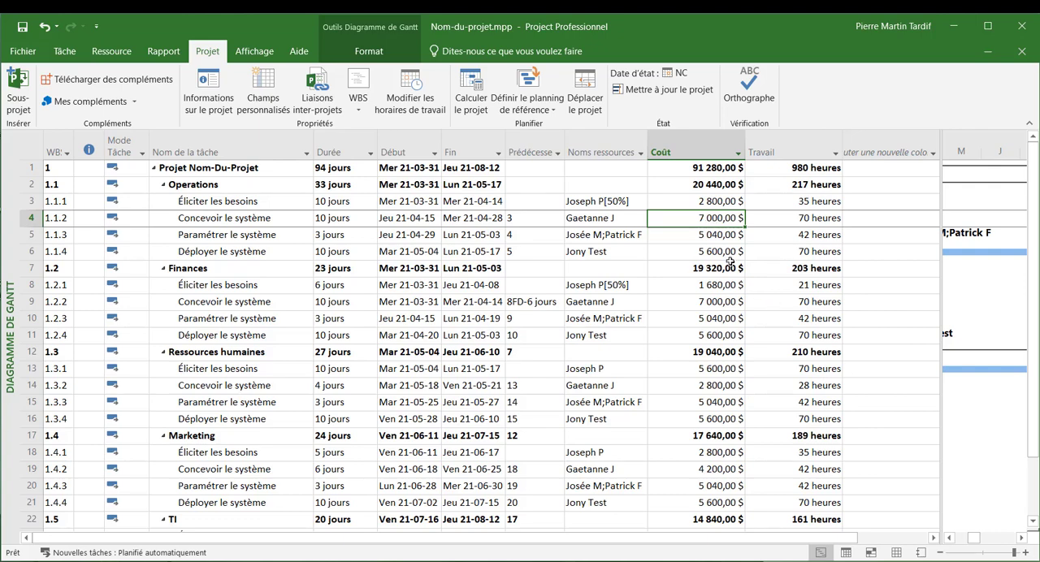
pyautogui.click(588, 204)
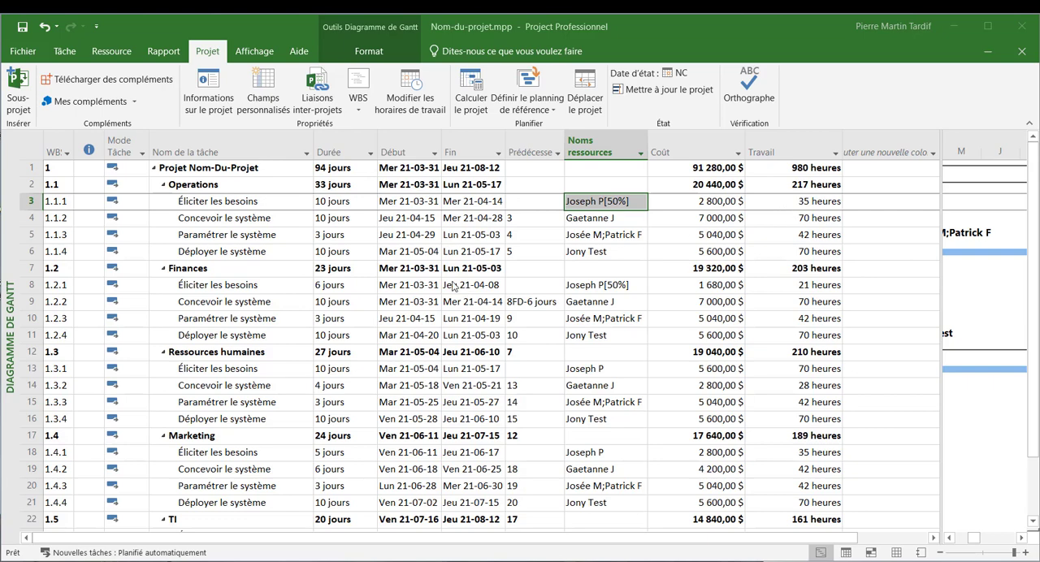
# - Review the task type and earned value method options in the advanced information of task 1.1.1, leaving them unchanged
pyautogui.click(345, 202)
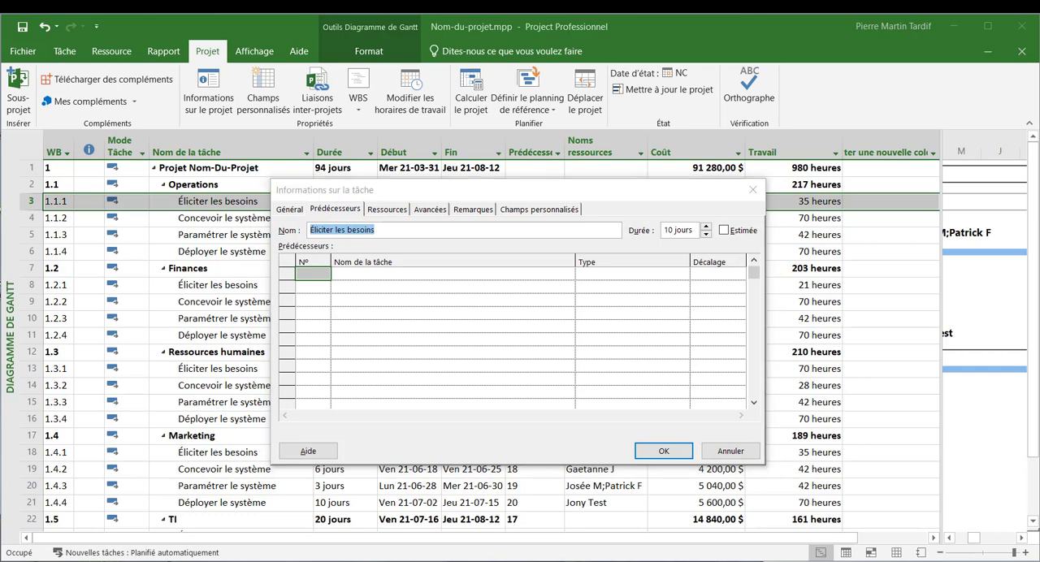
pyautogui.click(431, 210)
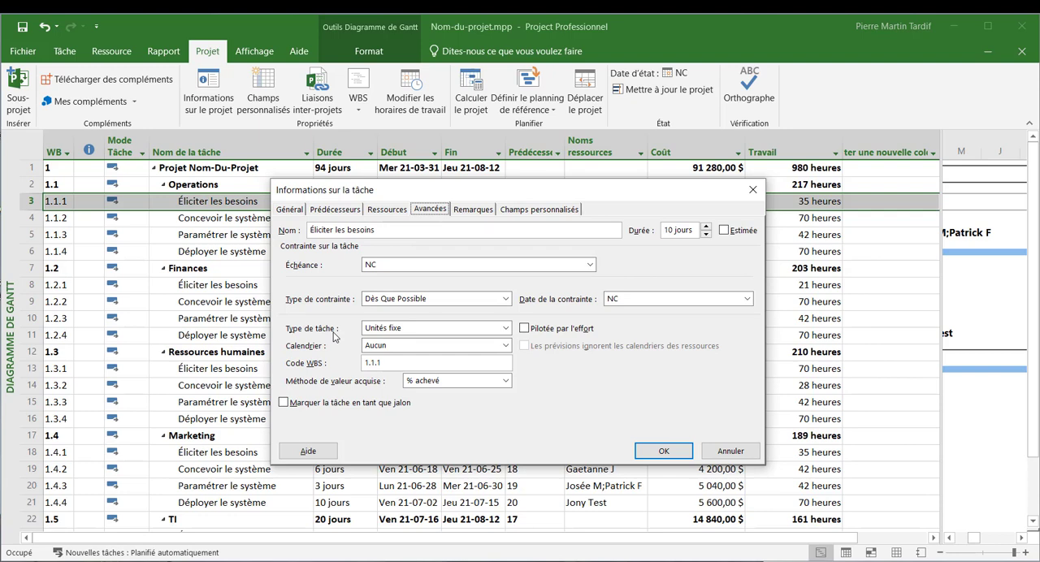
pyautogui.click(506, 328)
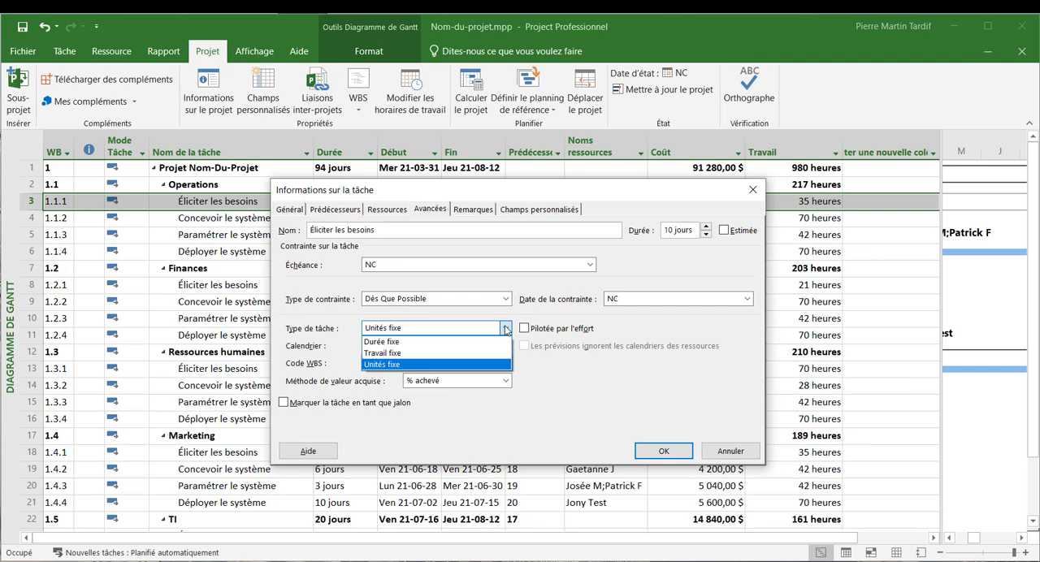
pyautogui.click(506, 329)
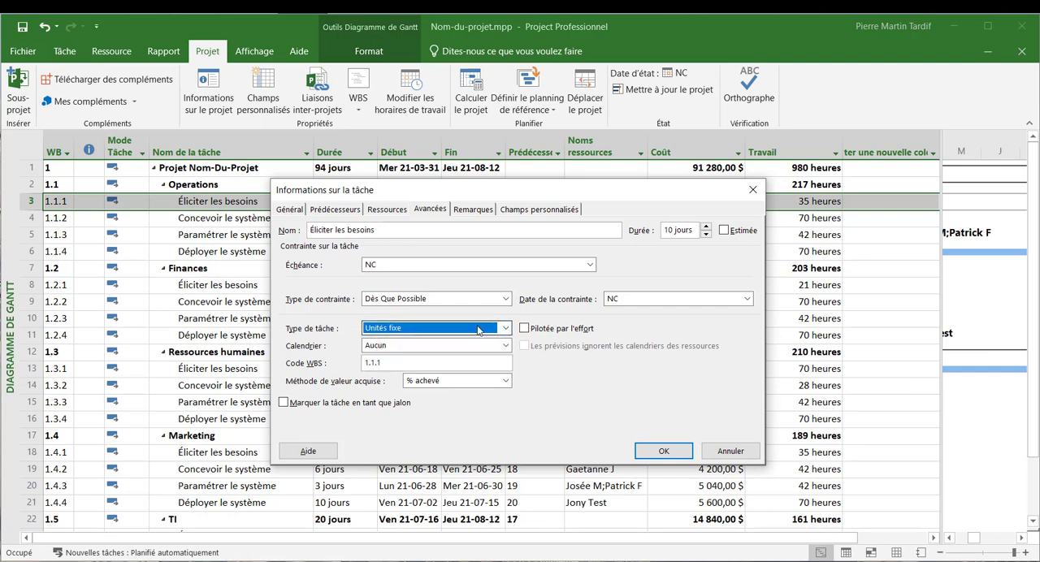
pyautogui.click(478, 329)
pyautogui.click(478, 329)
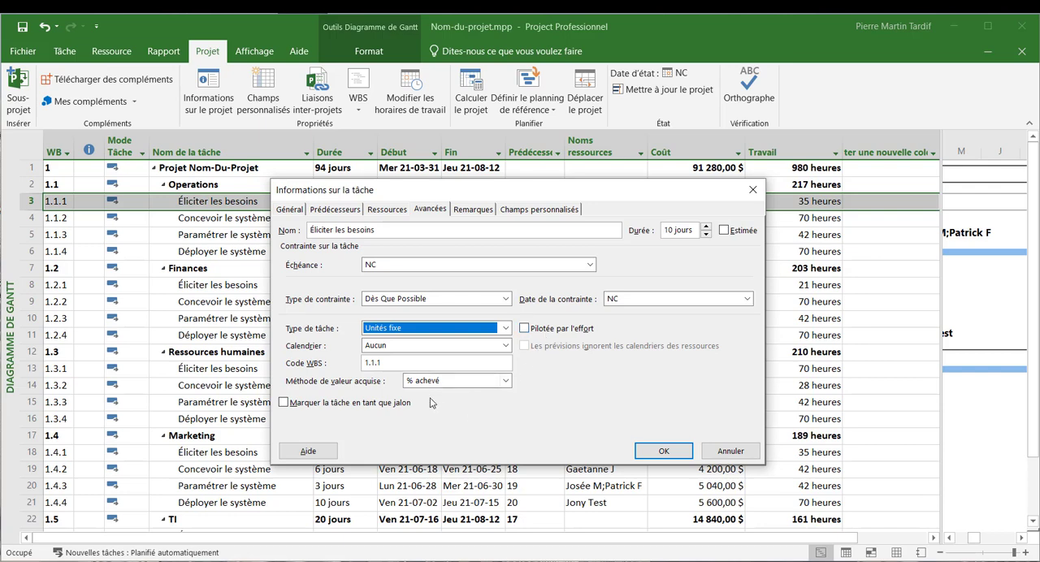
pyautogui.click(505, 382)
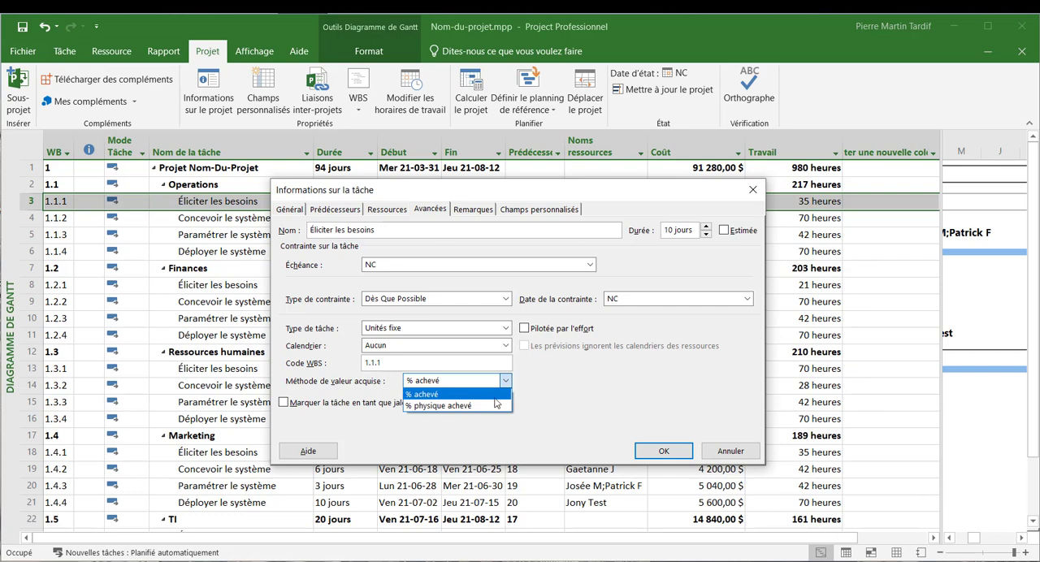
pyautogui.click(552, 403)
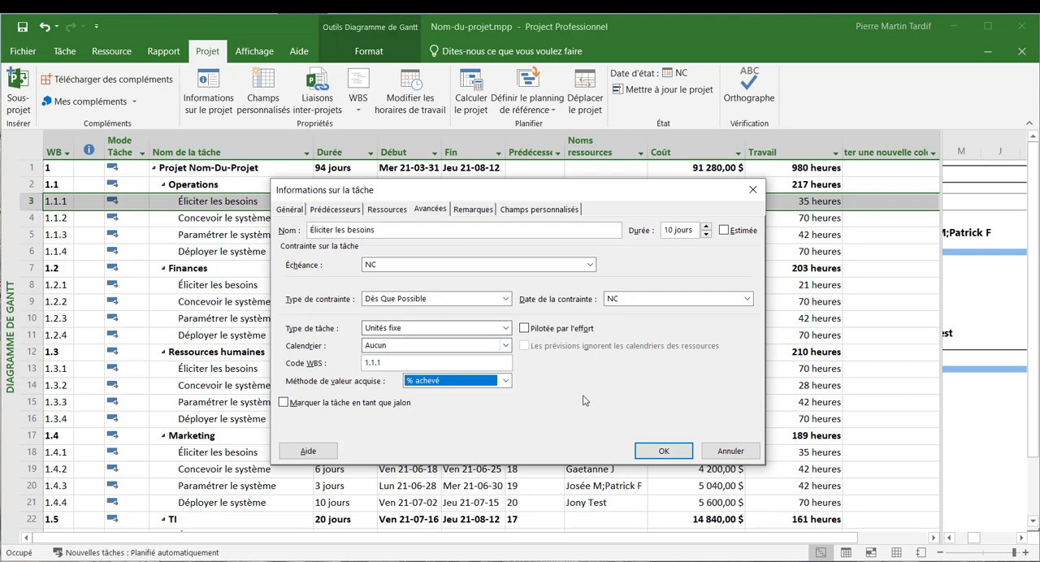
pyautogui.click(713, 453)
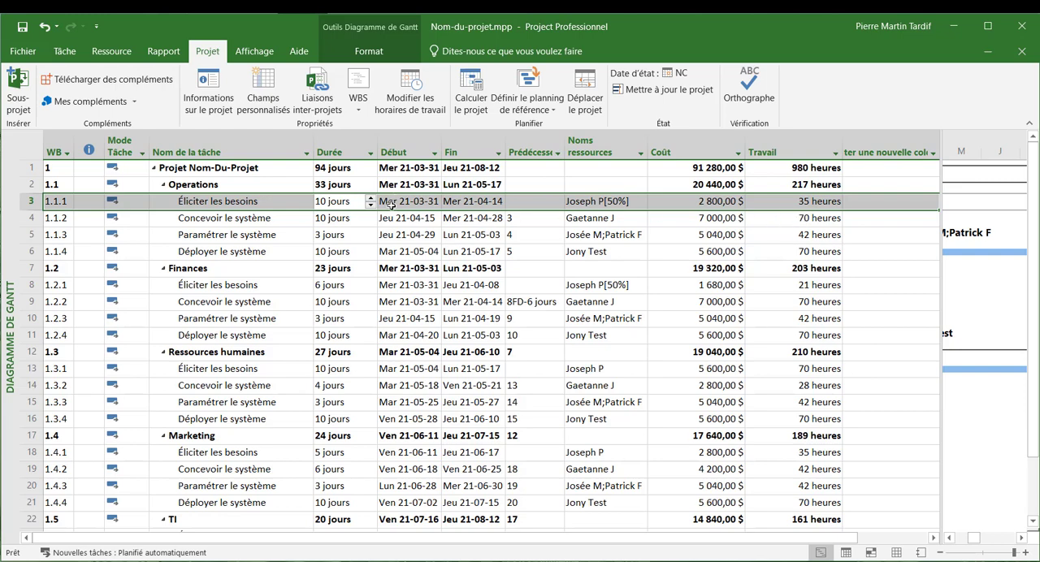
# - Set the work of task 1.1.2 "Concevoir le système" to 30 hours and check its duration
pyautogui.click(348, 220)
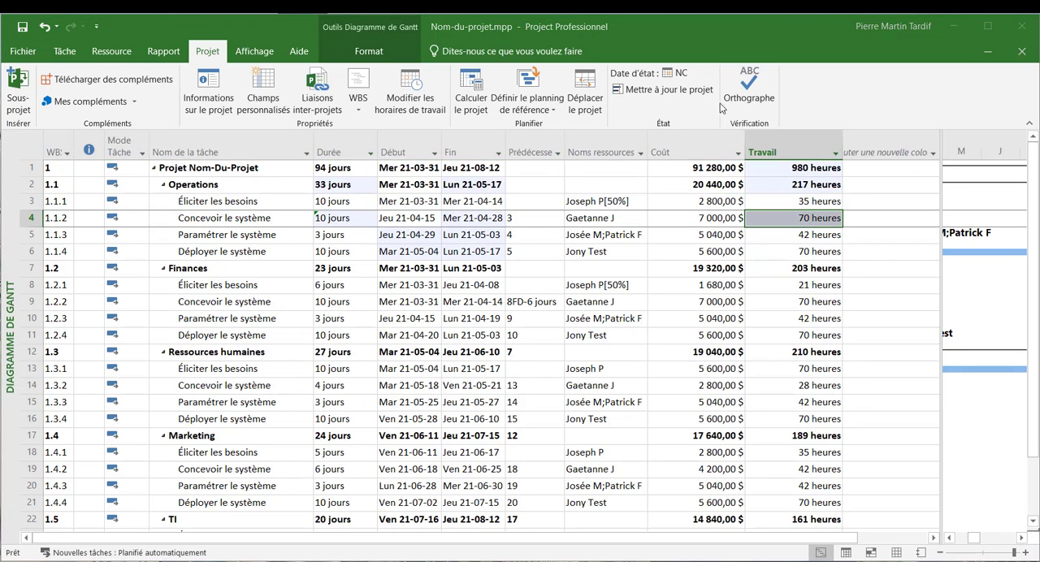
pyautogui.click(801, 220)
pyautogui.write('30')
pyautogui.press('Return')
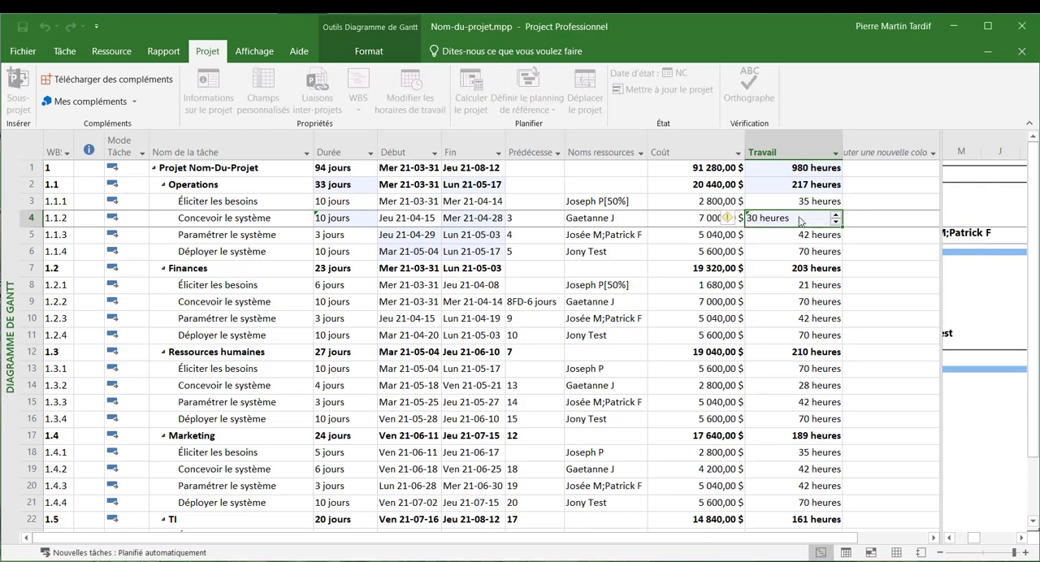
pyautogui.click(321, 218)
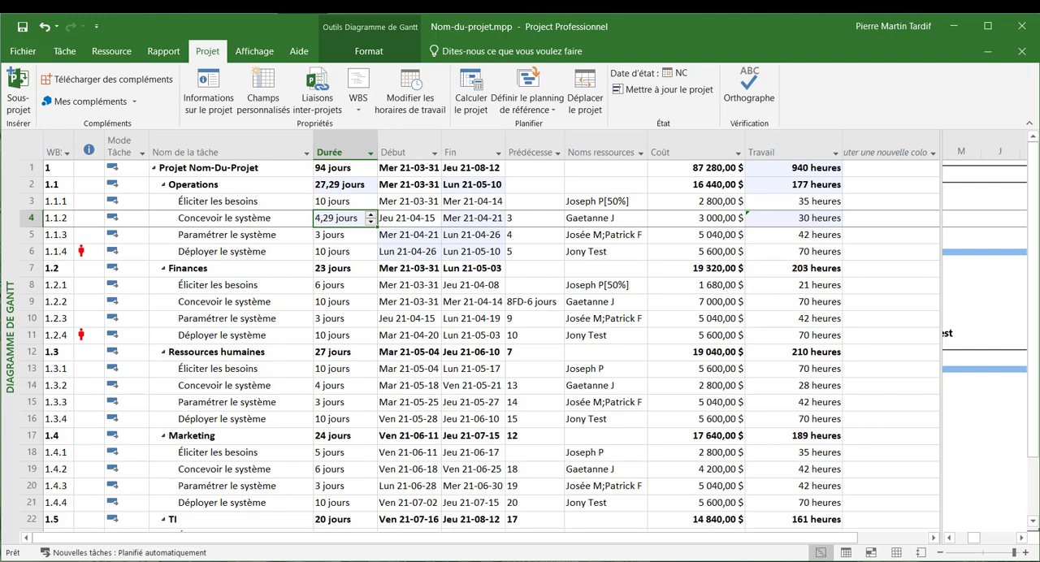
# - Save the changes made to Nom-du-projet.mpp
pyautogui.hotkey('alt', 'F4')
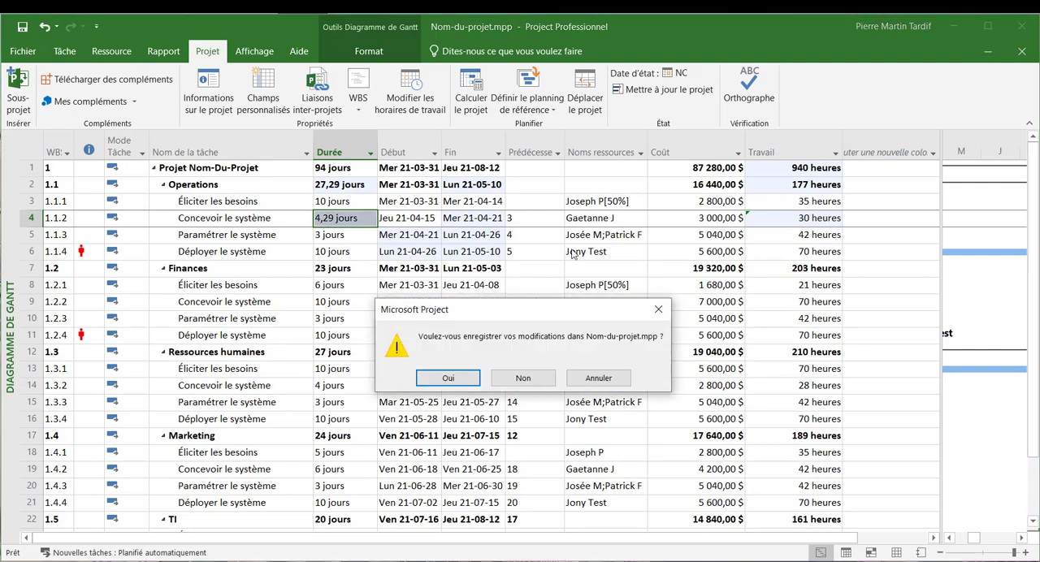
pyautogui.click(447, 377)
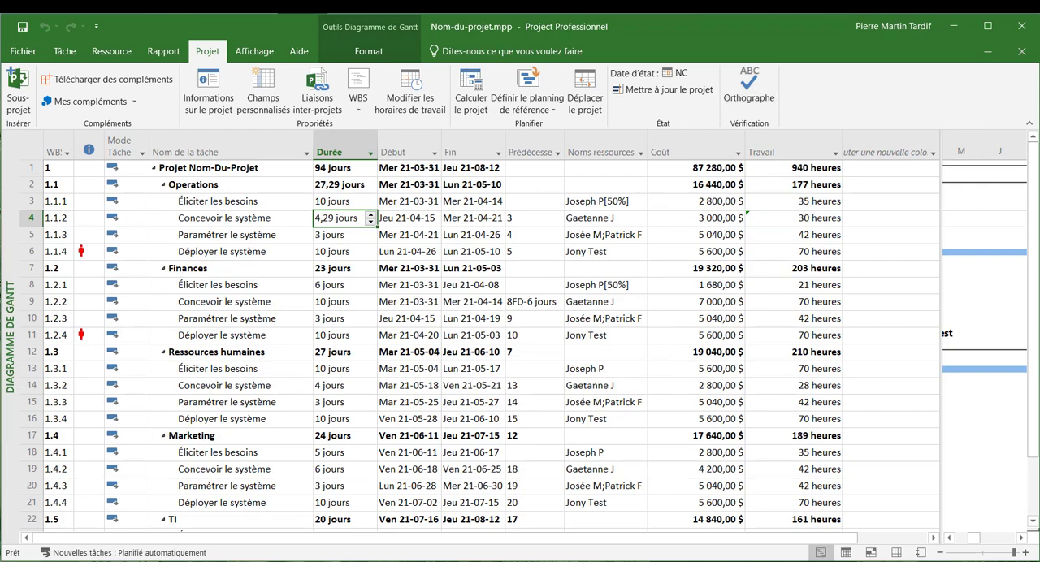
pyautogui.press('Return')
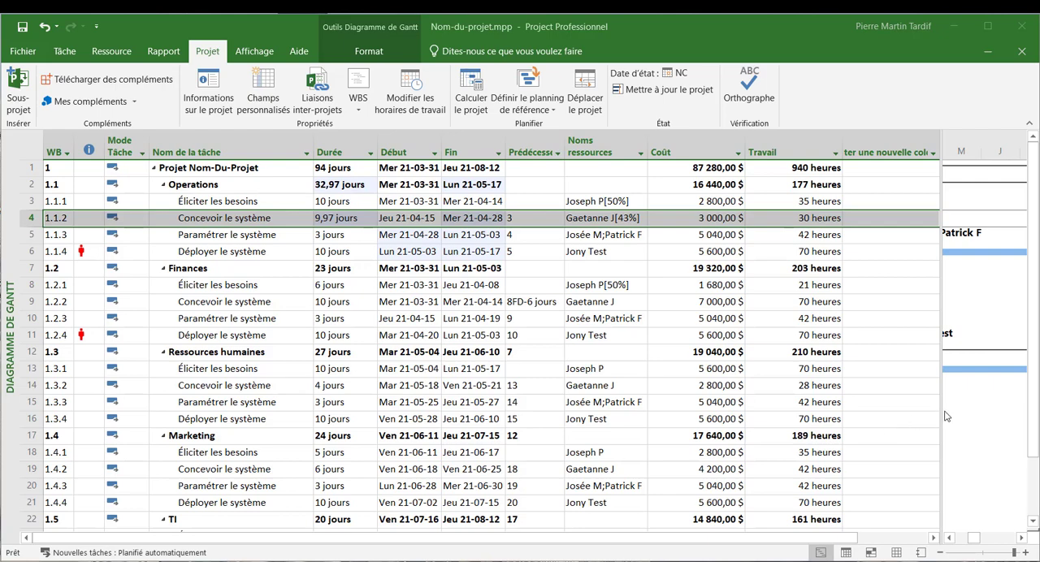
# - Fit the entire project in the Gantt chart timescale and size the task table to show the Début and Fin columns beside the chart
pyautogui.moveTo(943, 416); pyautogui.dragTo(379, 399)
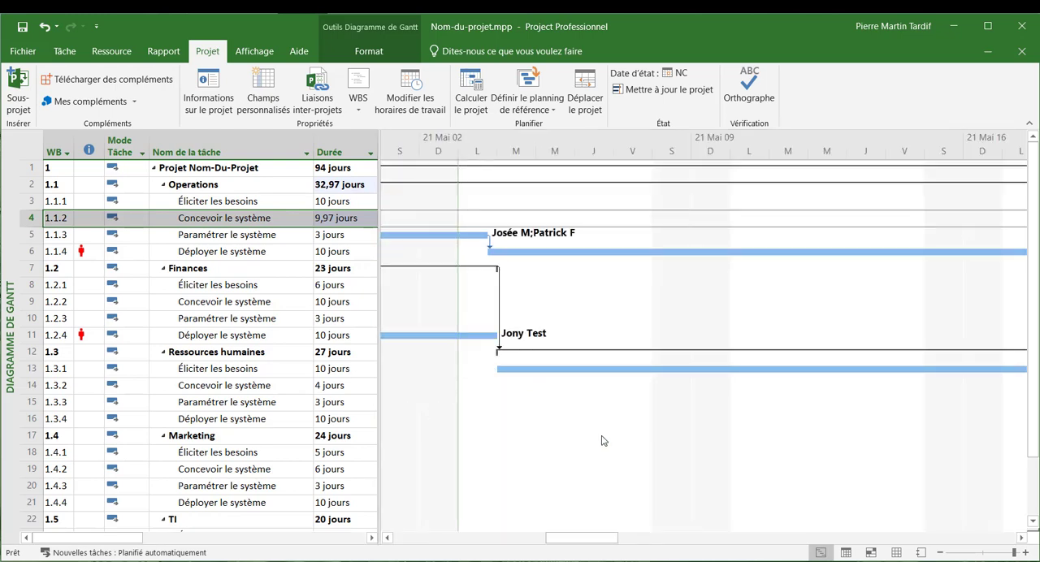
pyautogui.click(254, 52)
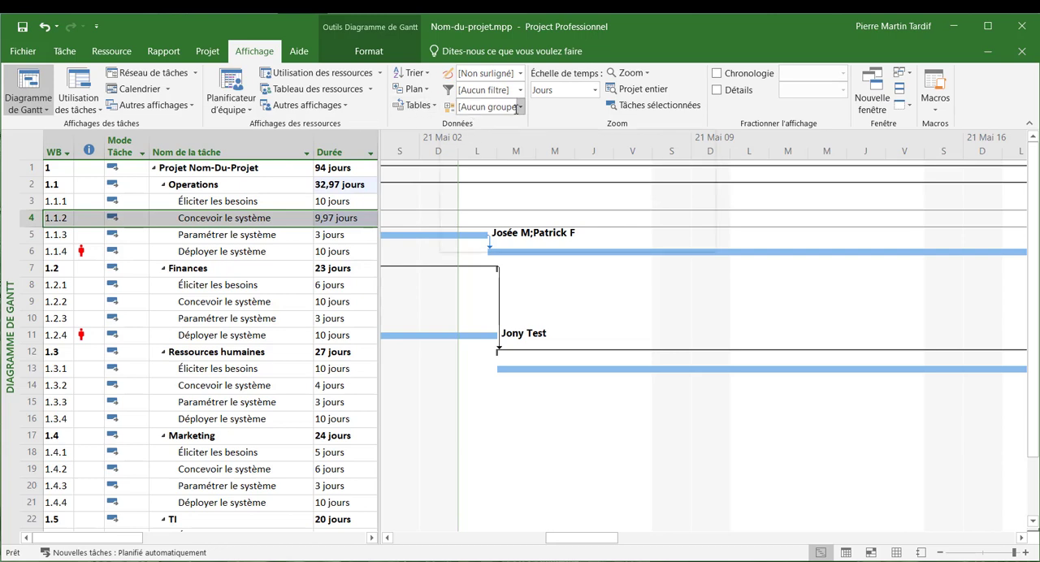
pyautogui.click(637, 89)
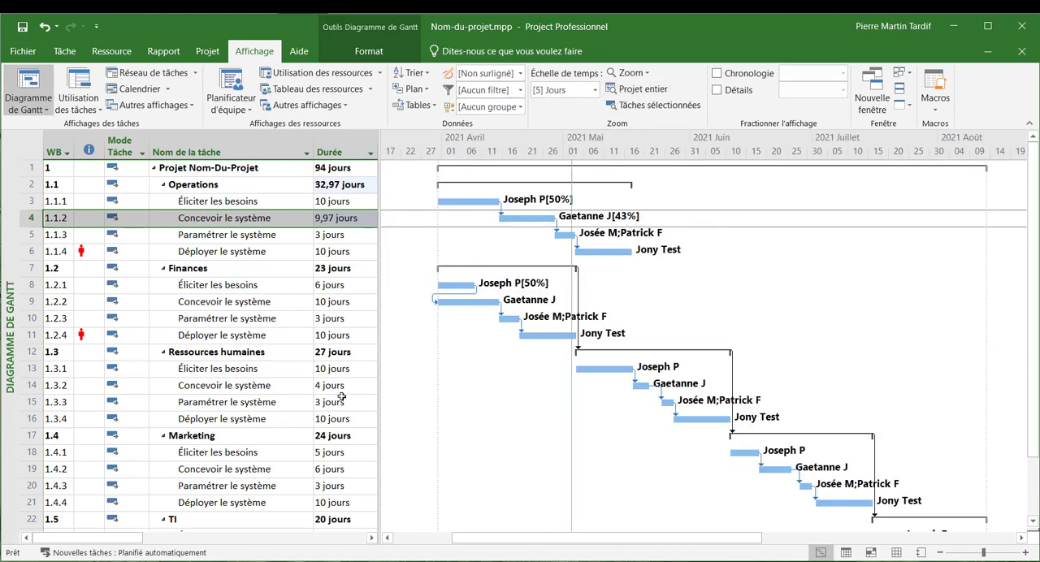
pyautogui.click(65, 51)
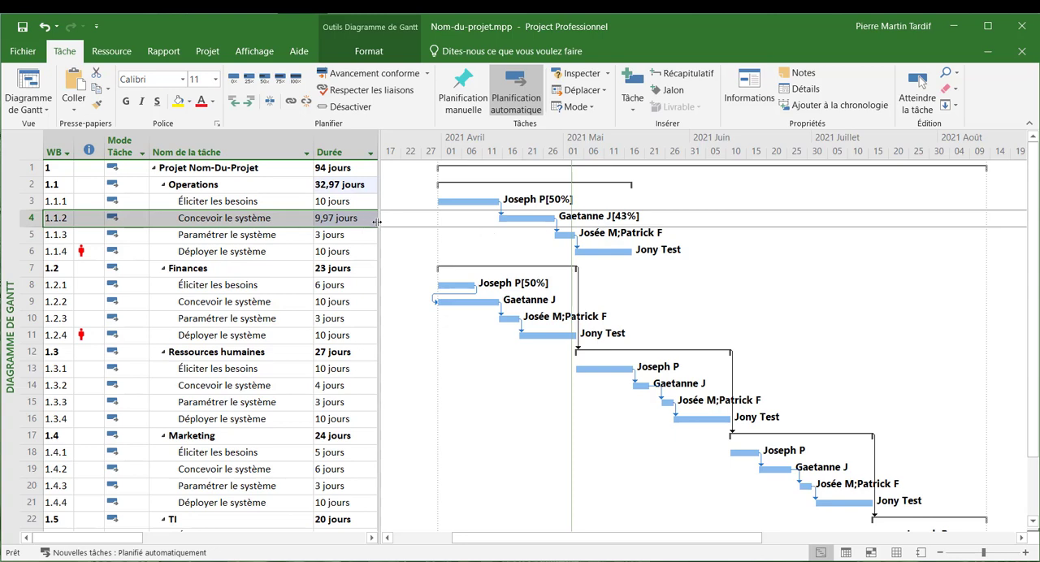
pyautogui.moveTo(377, 222); pyautogui.dragTo(542, 222)
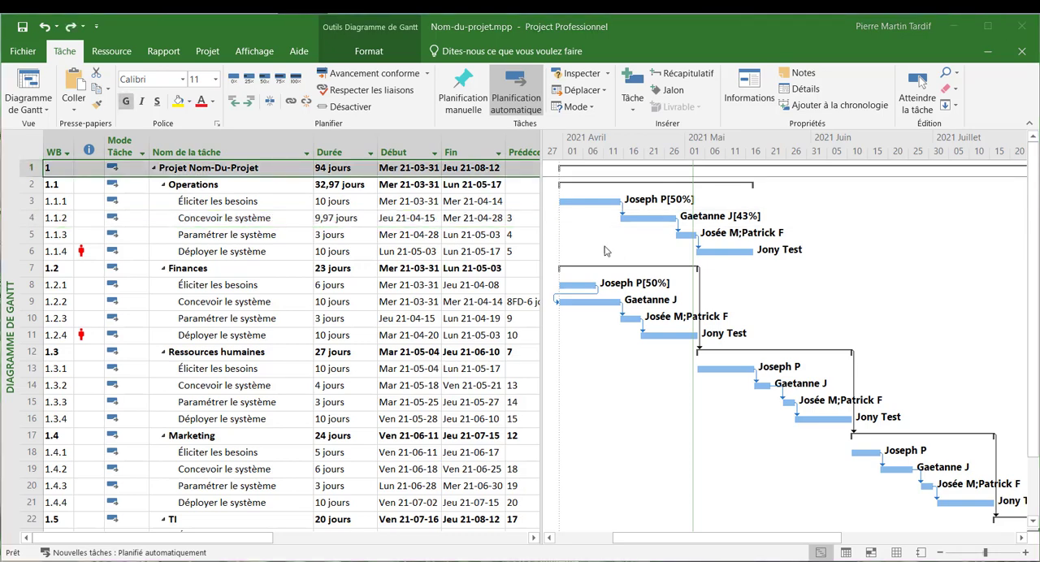
# - Set the start date of summary task 1 "Projet Nom-Du-Projet" to Lun 21-05-03
pyautogui.click(412, 170)
pyautogui.click(412, 169)
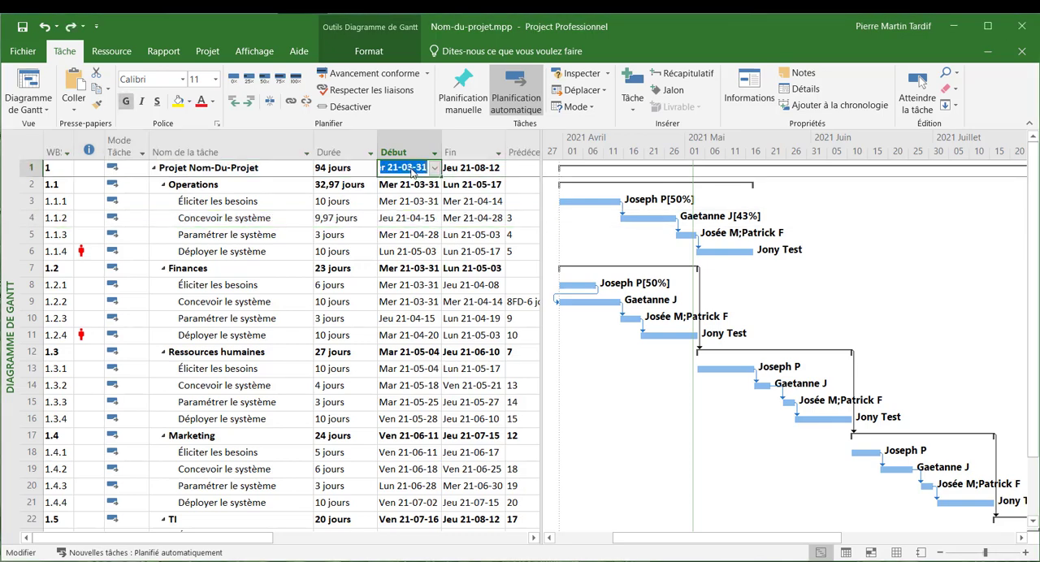
pyautogui.click(435, 168)
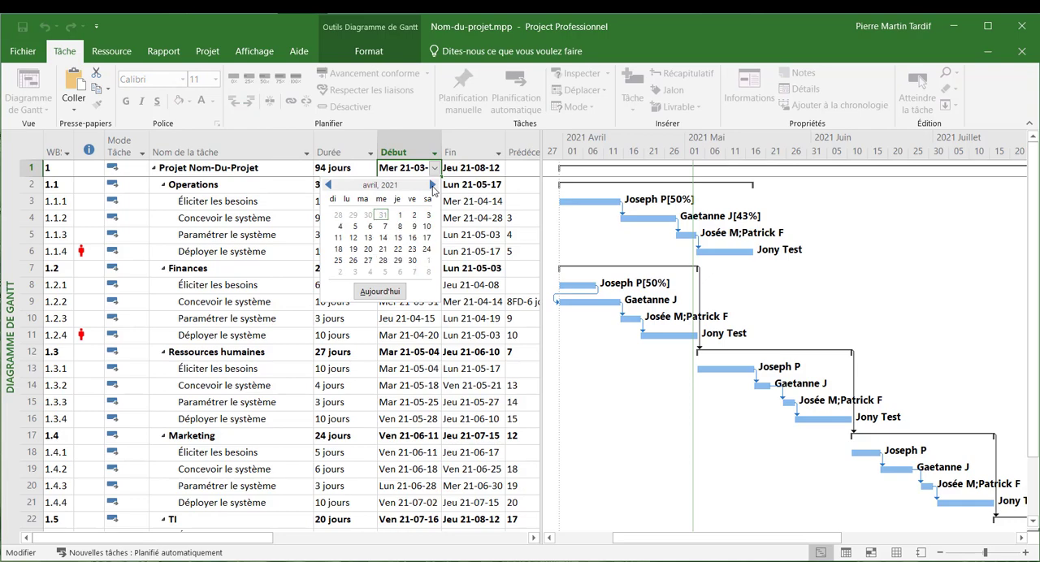
pyautogui.click(354, 272)
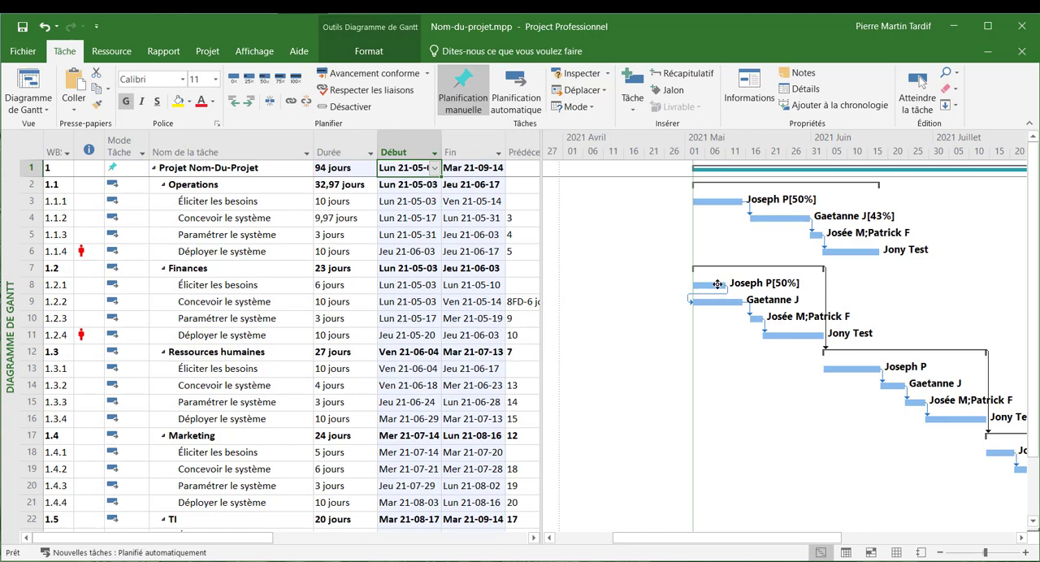
pyautogui.moveTo(718, 284)
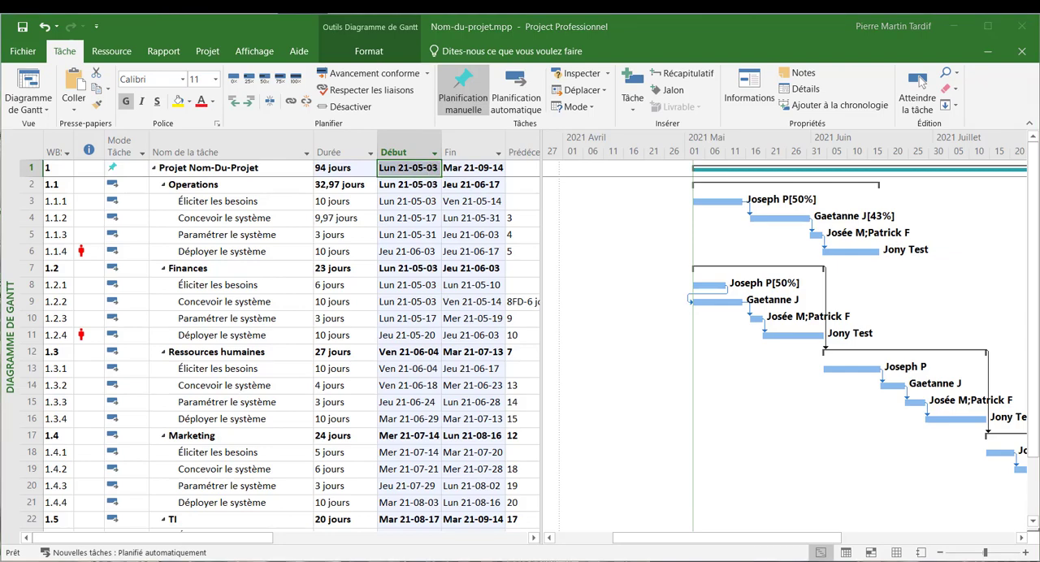
# - Set the current date (Date actuelle) in the project information to Dim 21-05-16
pyautogui.click(208, 51)
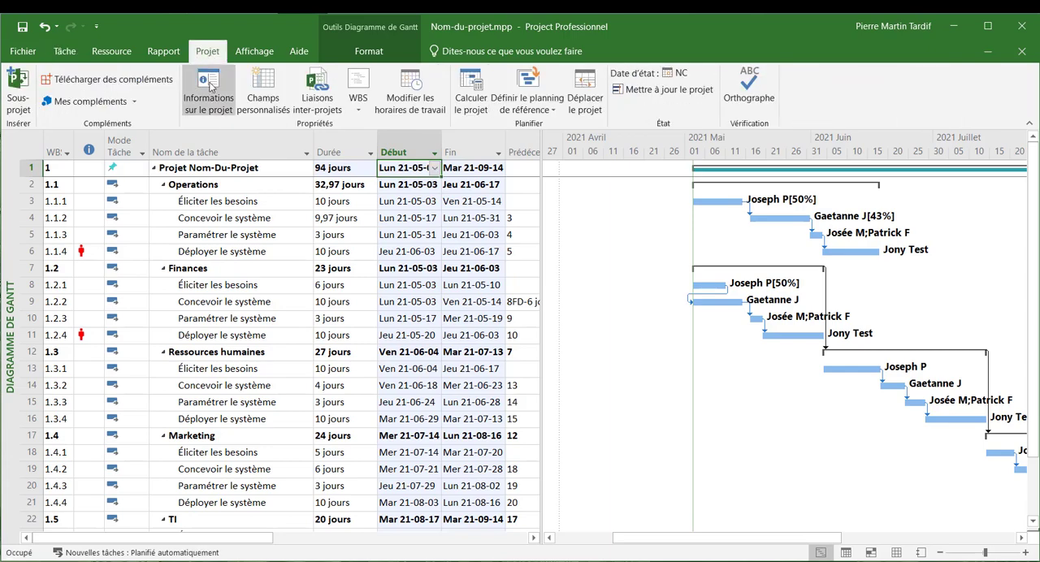
pyautogui.click(209, 86)
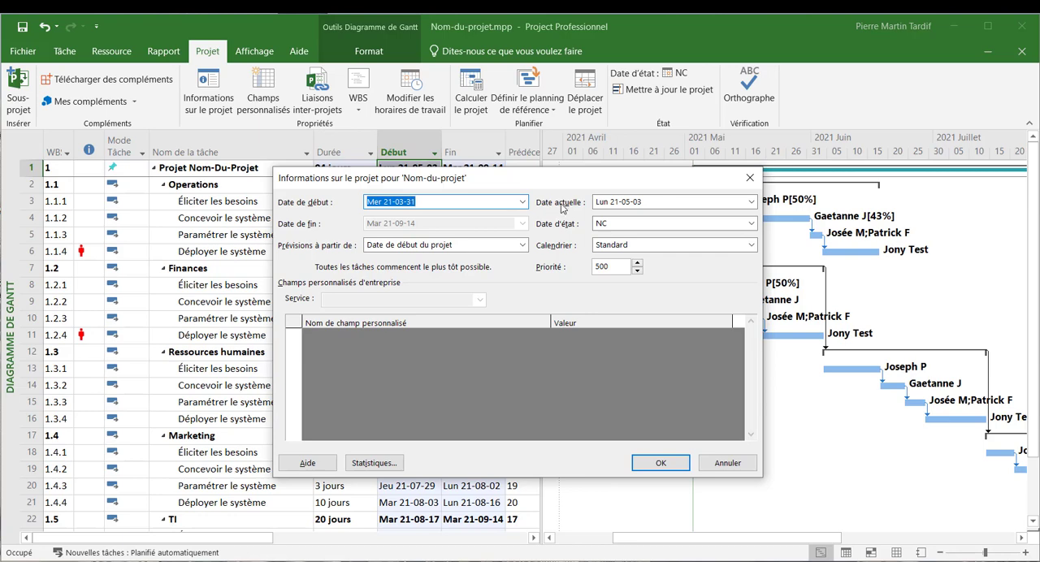
pyautogui.click(751, 203)
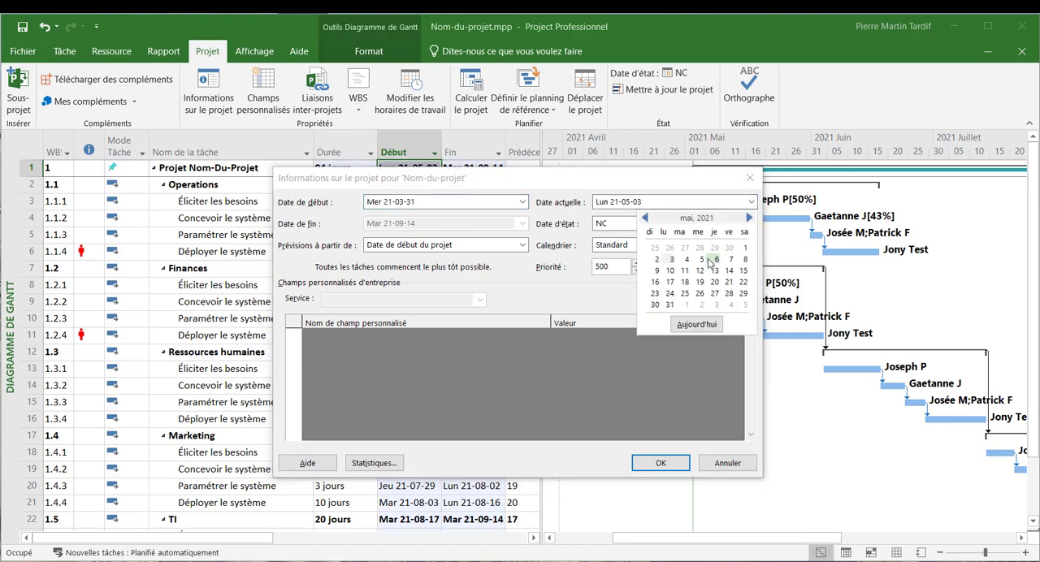
pyautogui.click(659, 284)
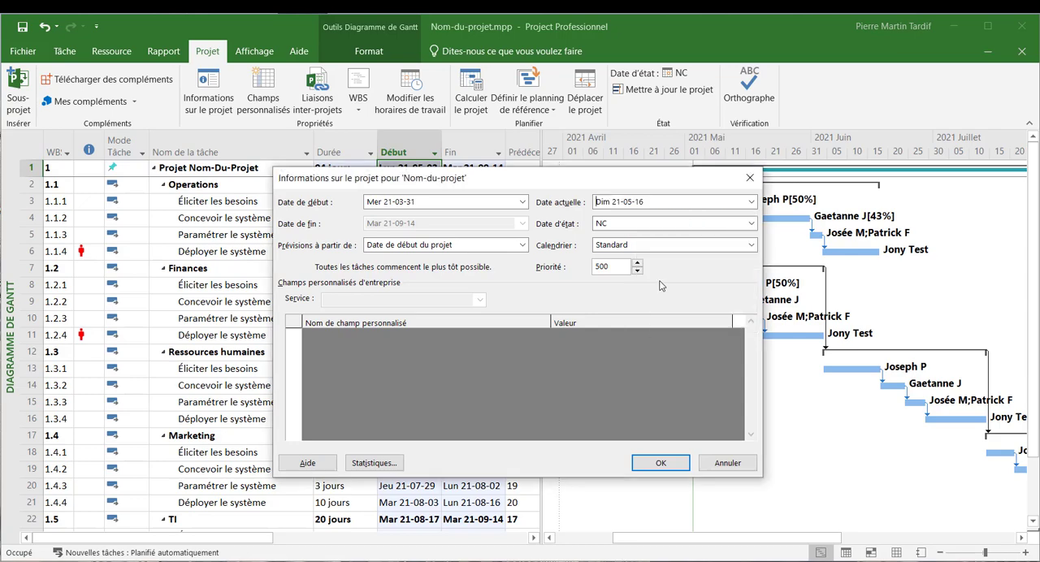
pyautogui.click(657, 464)
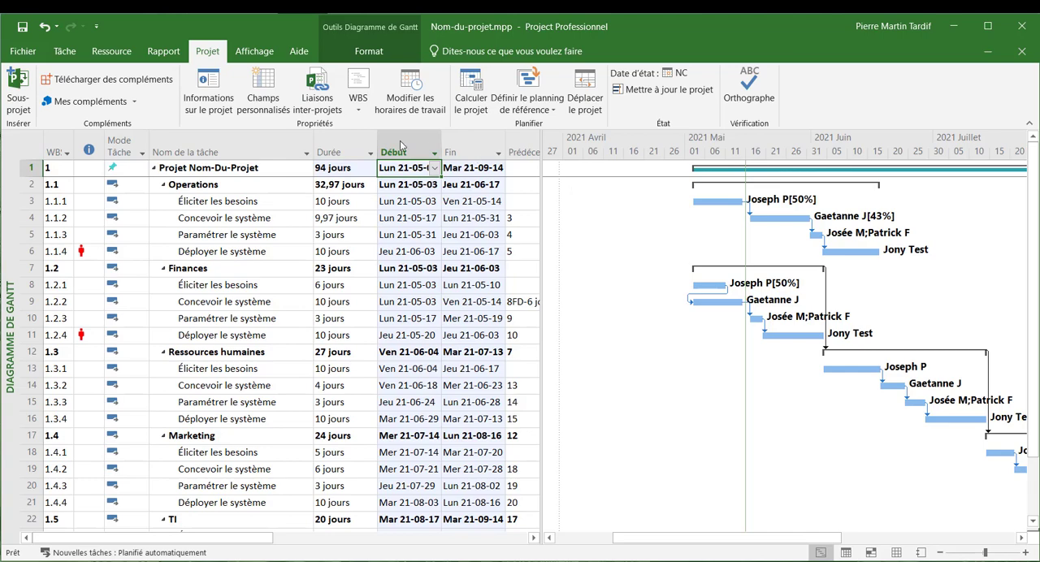
# - Mark task 1.1.1 "Éliciter les besoins" as 100% complete and task 1.1.2 "Concevoir le système" as 25% complete
pyautogui.click(66, 53)
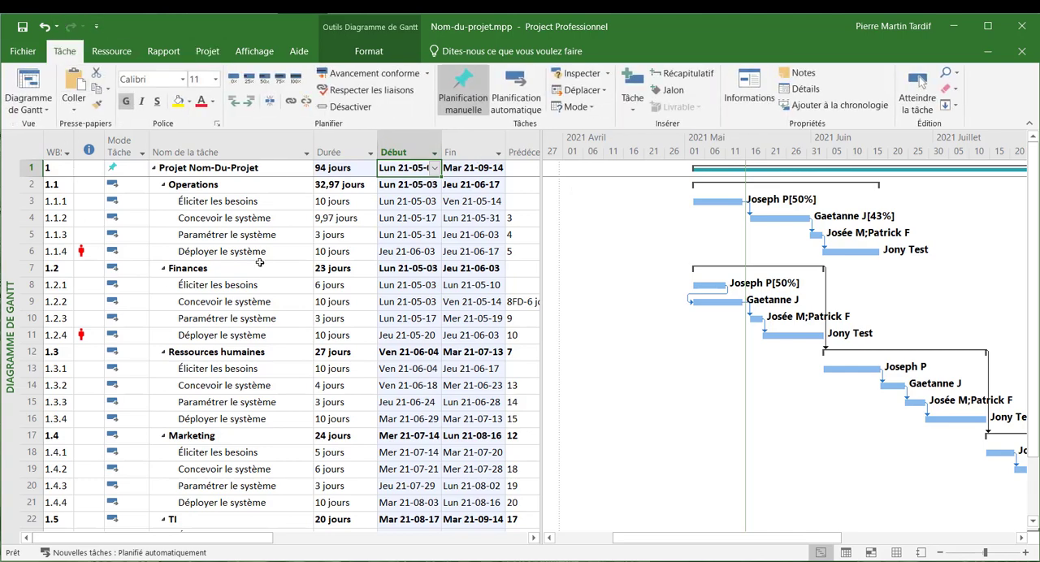
pyautogui.click(31, 200)
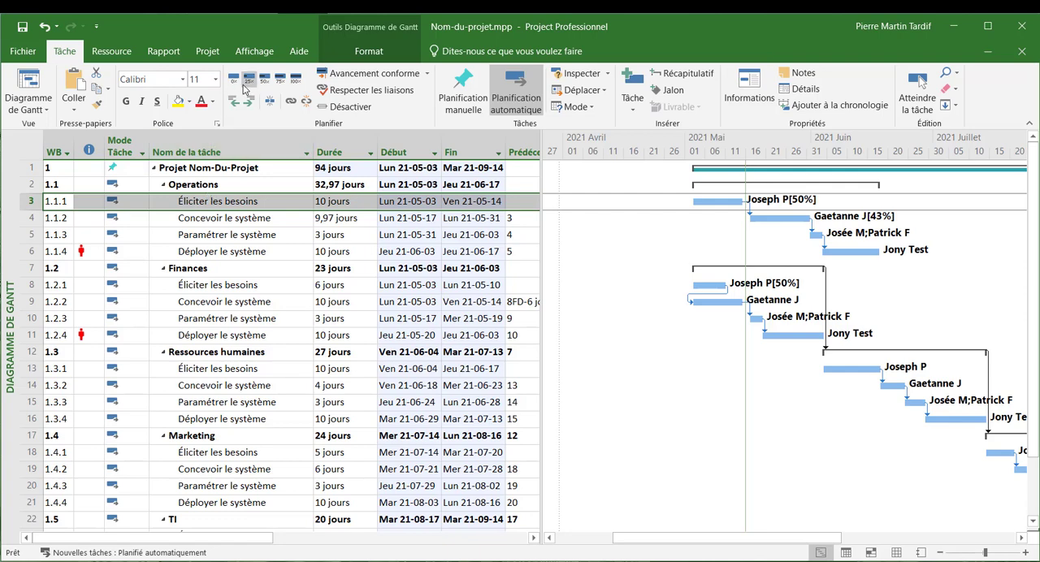
pyautogui.click(295, 80)
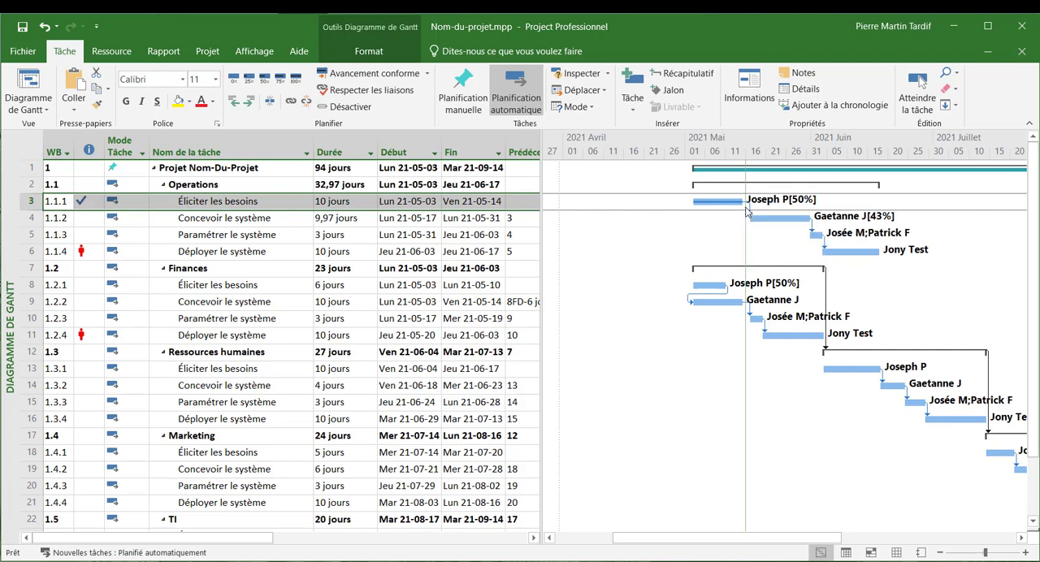
pyautogui.click(24, 218)
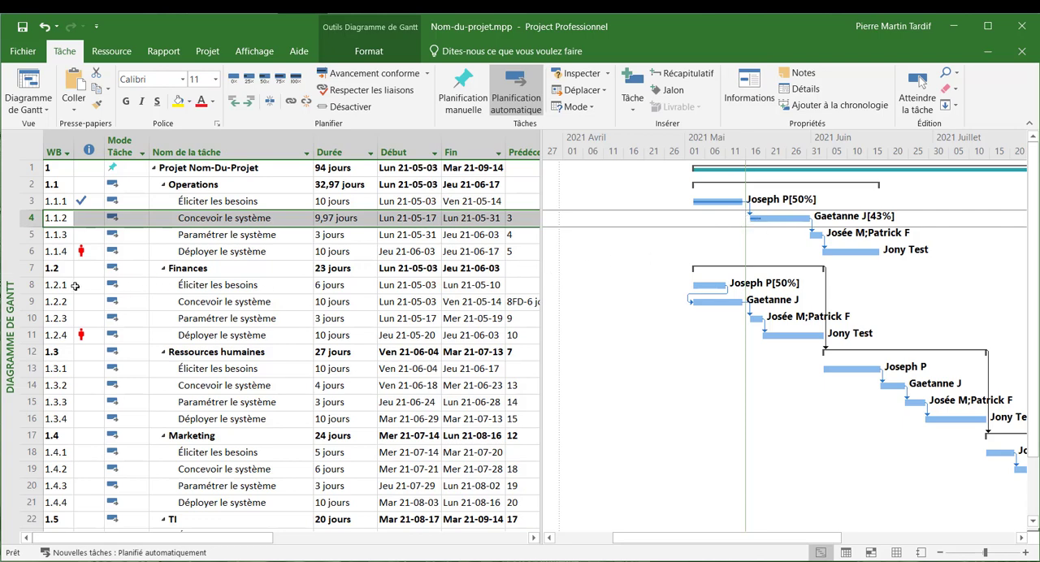
# - Mark the Finances task 1.2.1 as 75% complete and task 1.2.2 as 25% complete
pyautogui.click(37, 284)
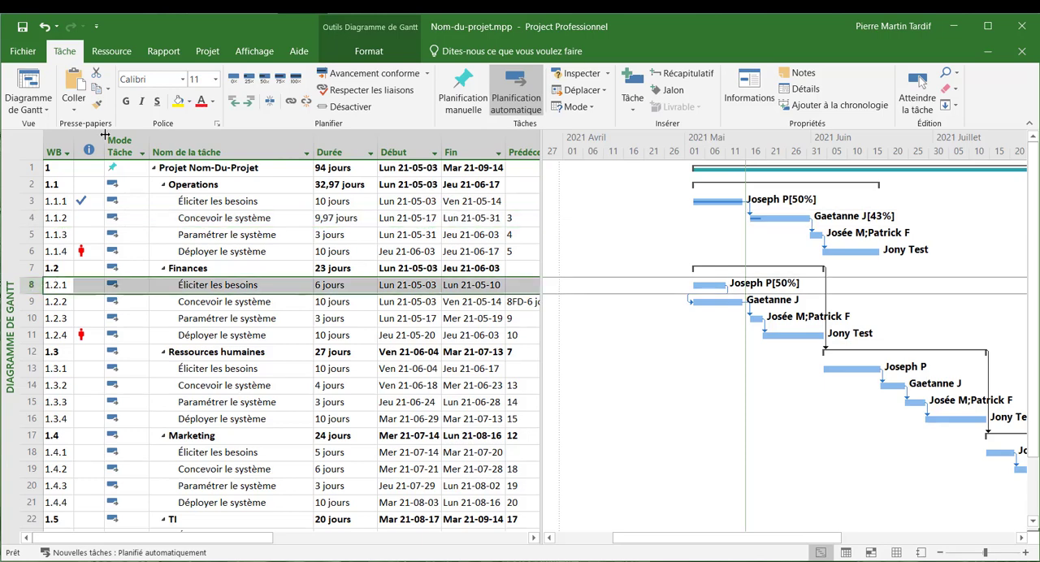
pyautogui.click(276, 83)
pyautogui.click(32, 301)
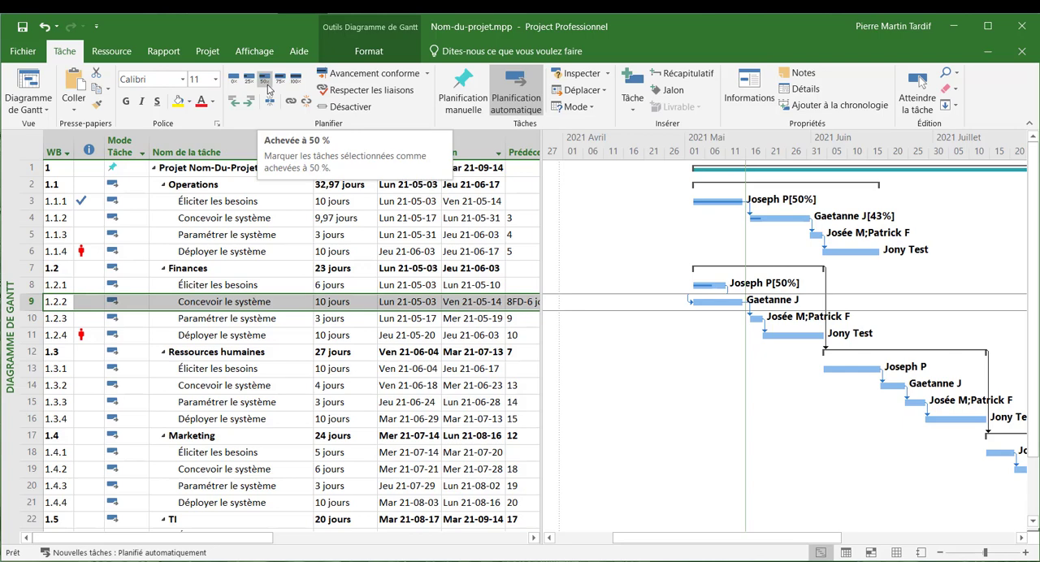
pyautogui.click(251, 84)
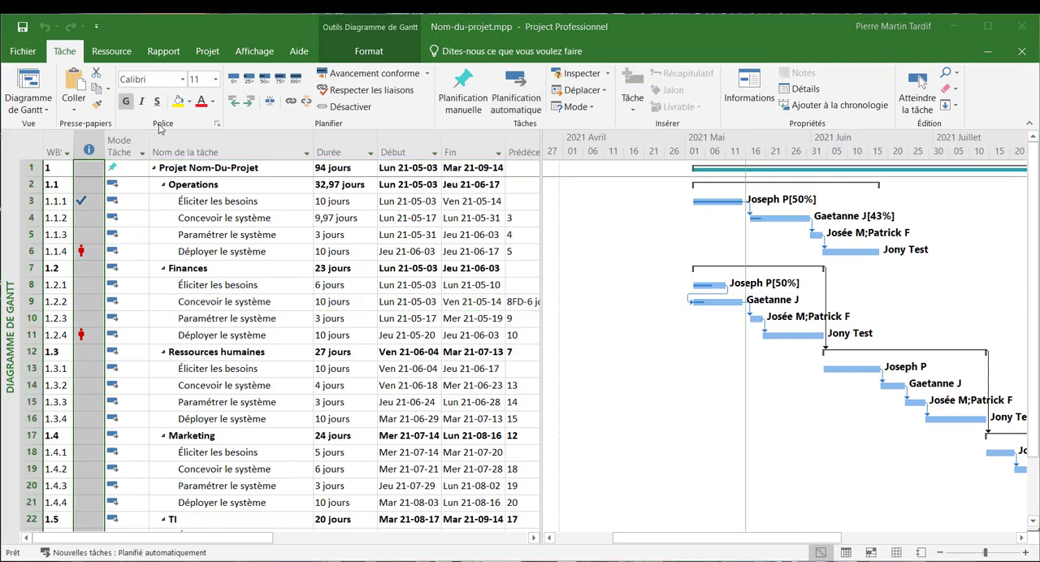
# - Insert a "% achevé" column before the indicators column and widen it to fit its heading
pyautogui.rightClick(92, 150)
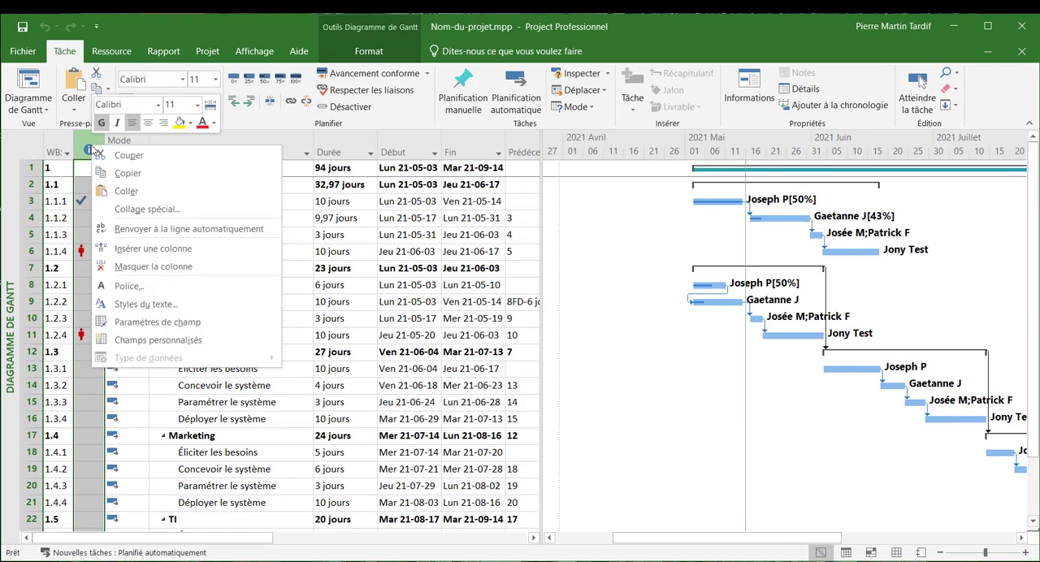
pyautogui.click(120, 248)
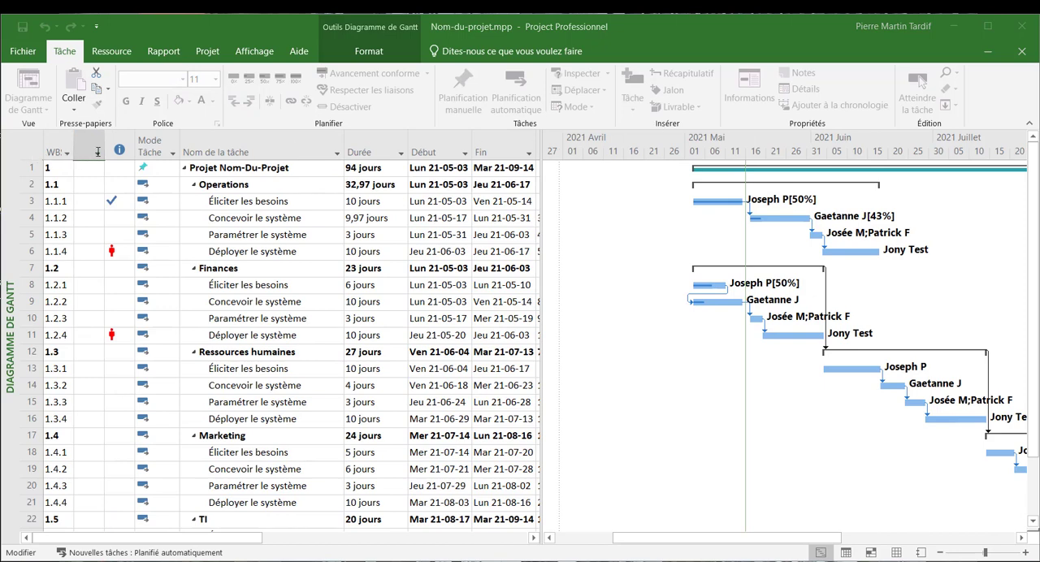
pyautogui.click(97, 156)
pyautogui.write('%')
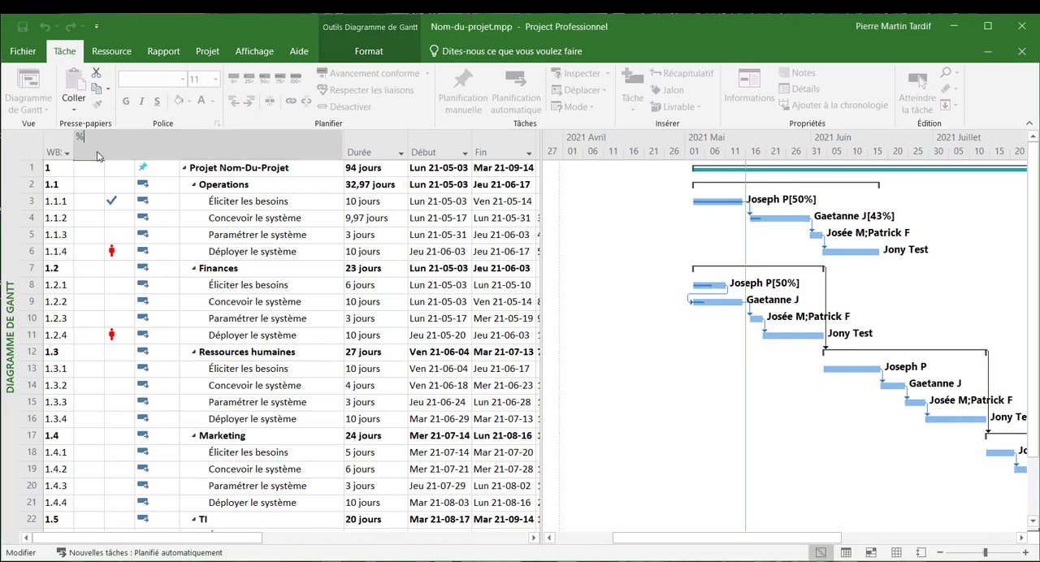
pyautogui.write(' achevé')
pyautogui.press('Return')
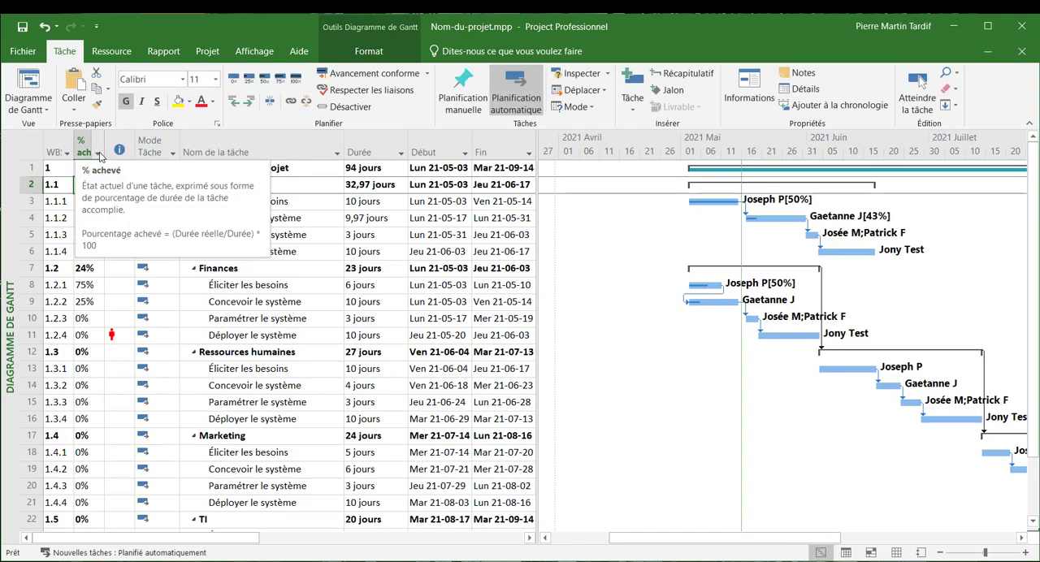
pyautogui.moveTo(106, 141); pyautogui.dragTo(123, 141)
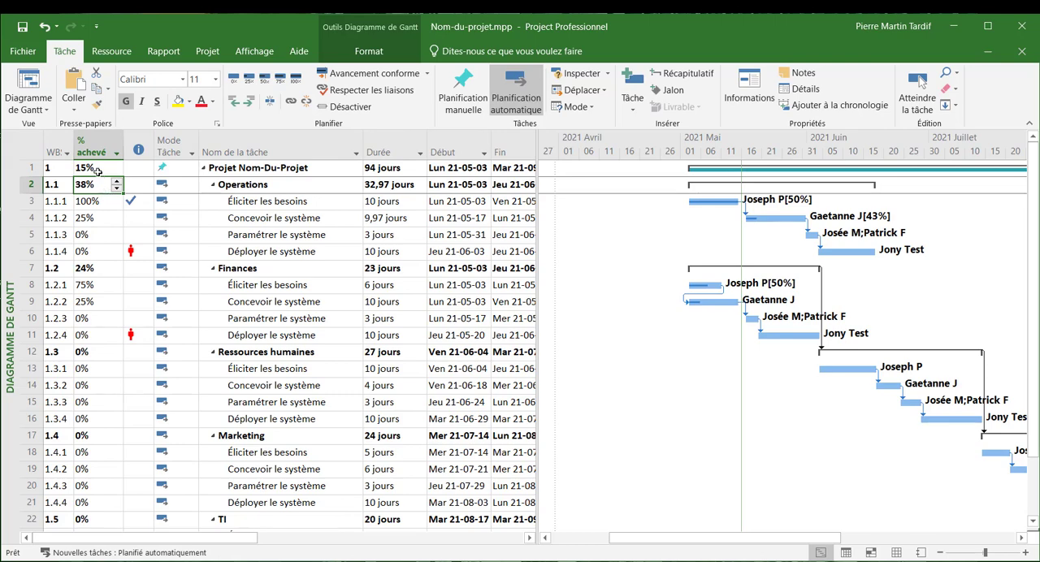
# - Switch summary task 1 "Projet Nom-Du-Projet" to automatic scheduling mode
pyautogui.click(97, 171)
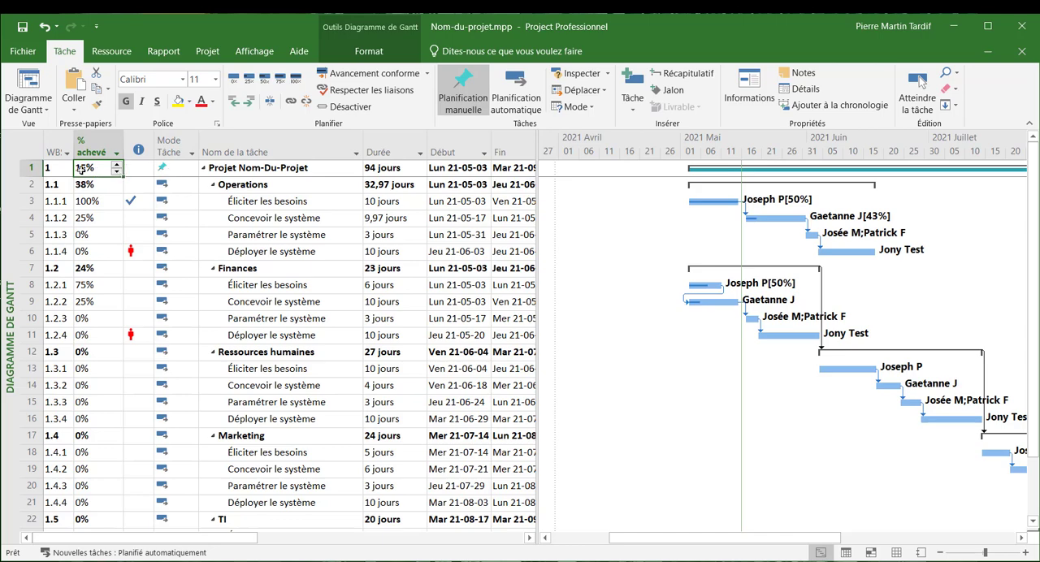
pyautogui.click(163, 171)
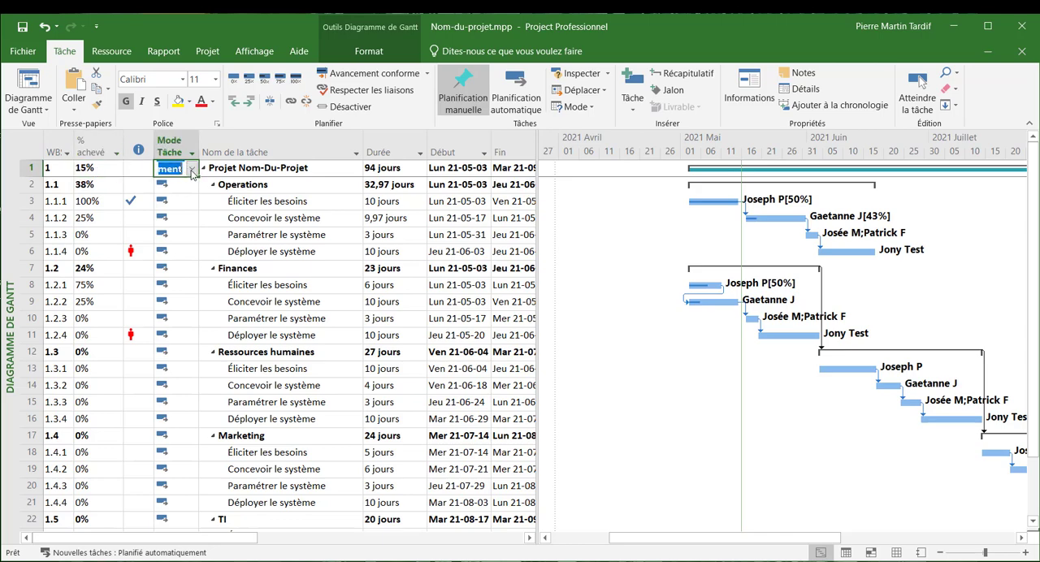
pyautogui.click(192, 169)
pyautogui.click(181, 198)
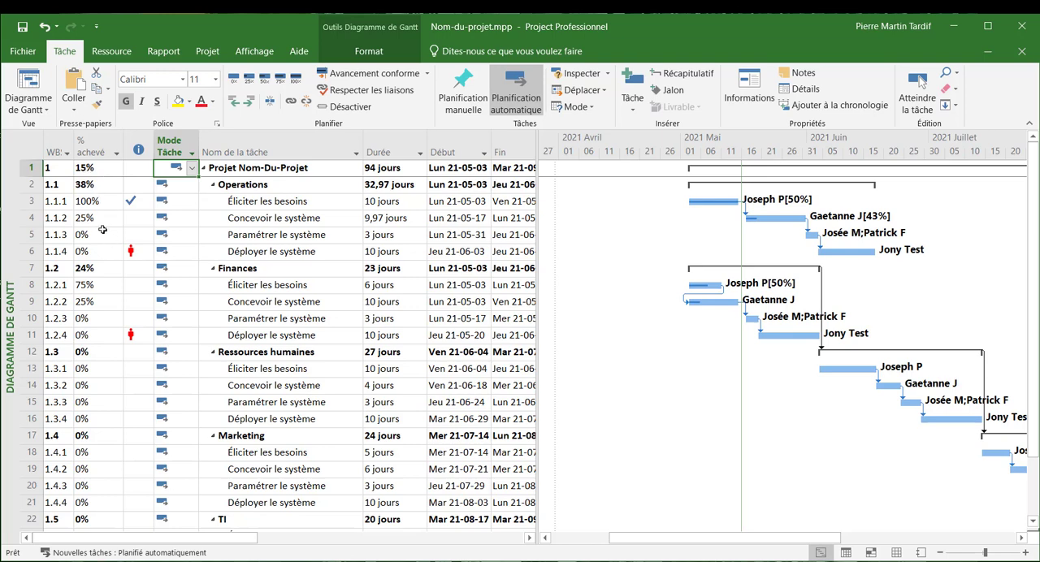
# - Set the completion percentage of task 1.1.2 "Concevoir le système" to 27%
pyautogui.click(257, 207)
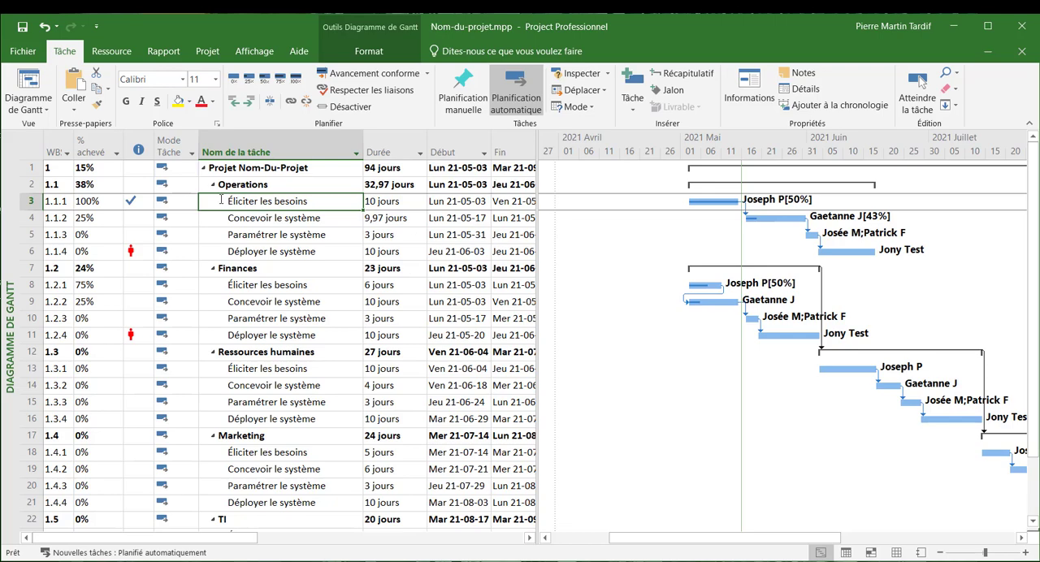
pyautogui.click(105, 217)
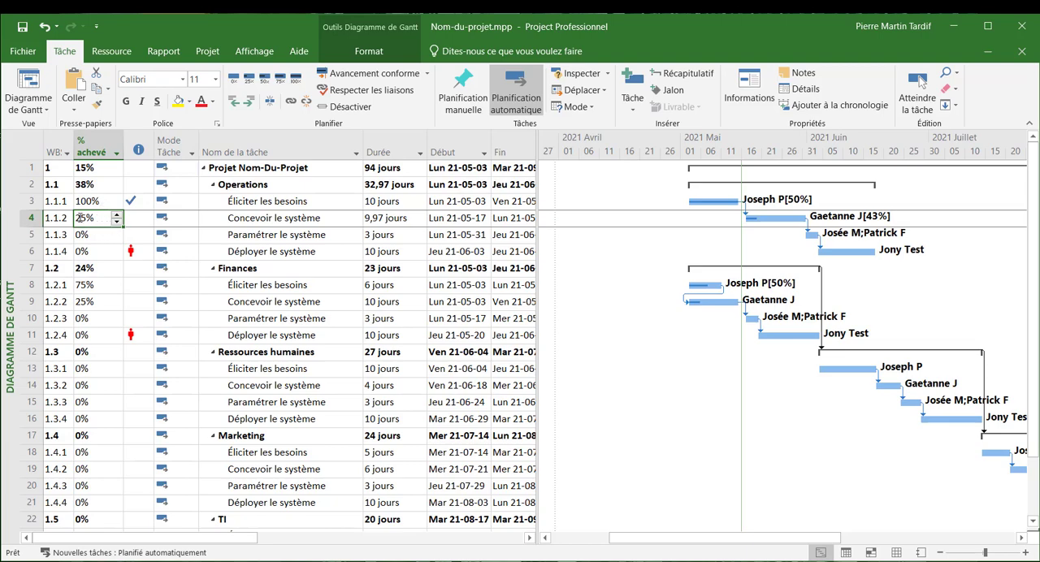
pyautogui.click(94, 218)
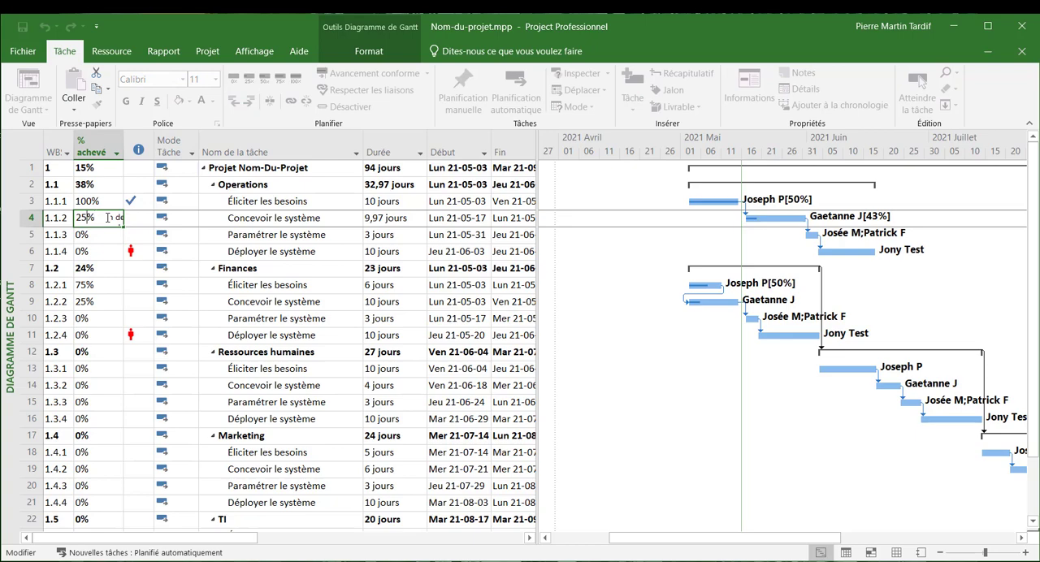
pyautogui.press('BackSpace')
pyautogui.write('7')
pyautogui.press('Return')
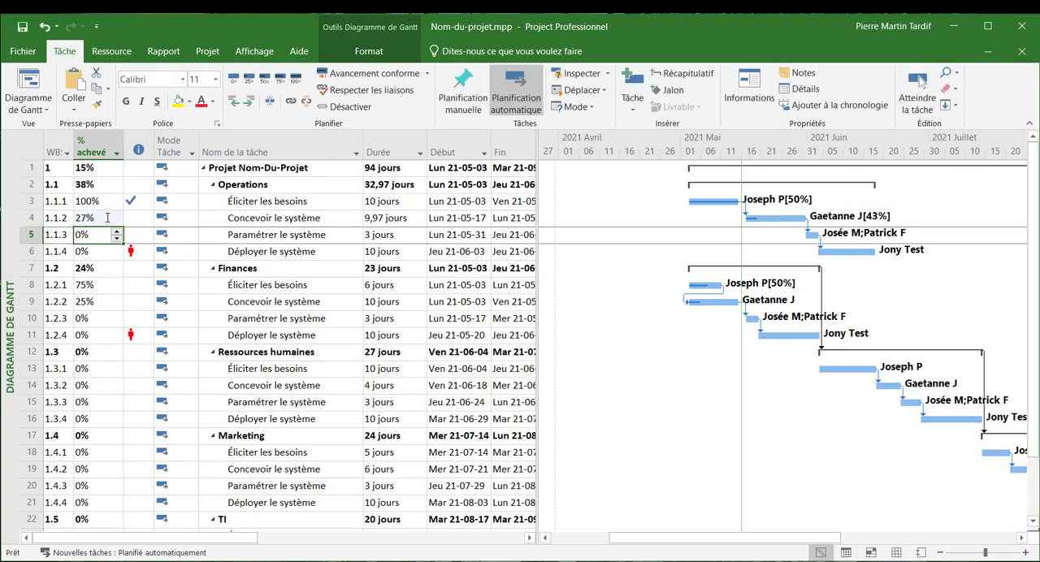